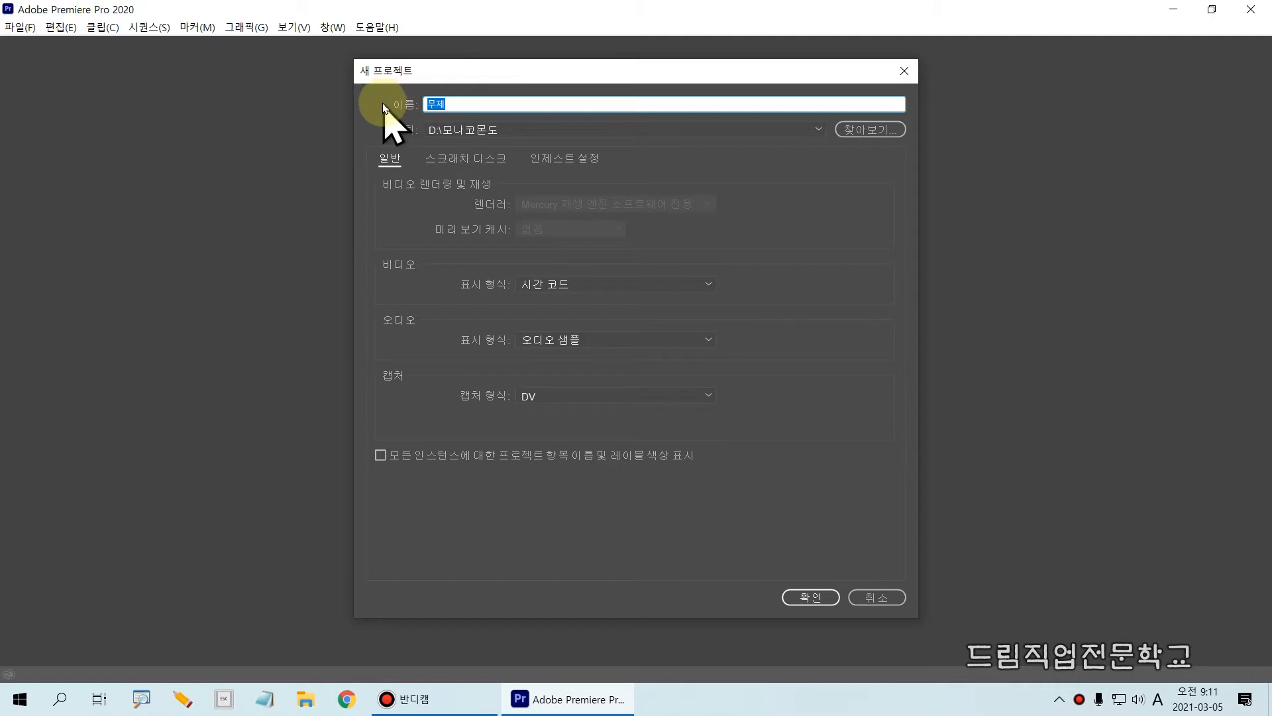
Name the new project 레거시연습용 and create it in the D:\모나코몬도 folder.
key("BackSpace")
key("BackSpace")
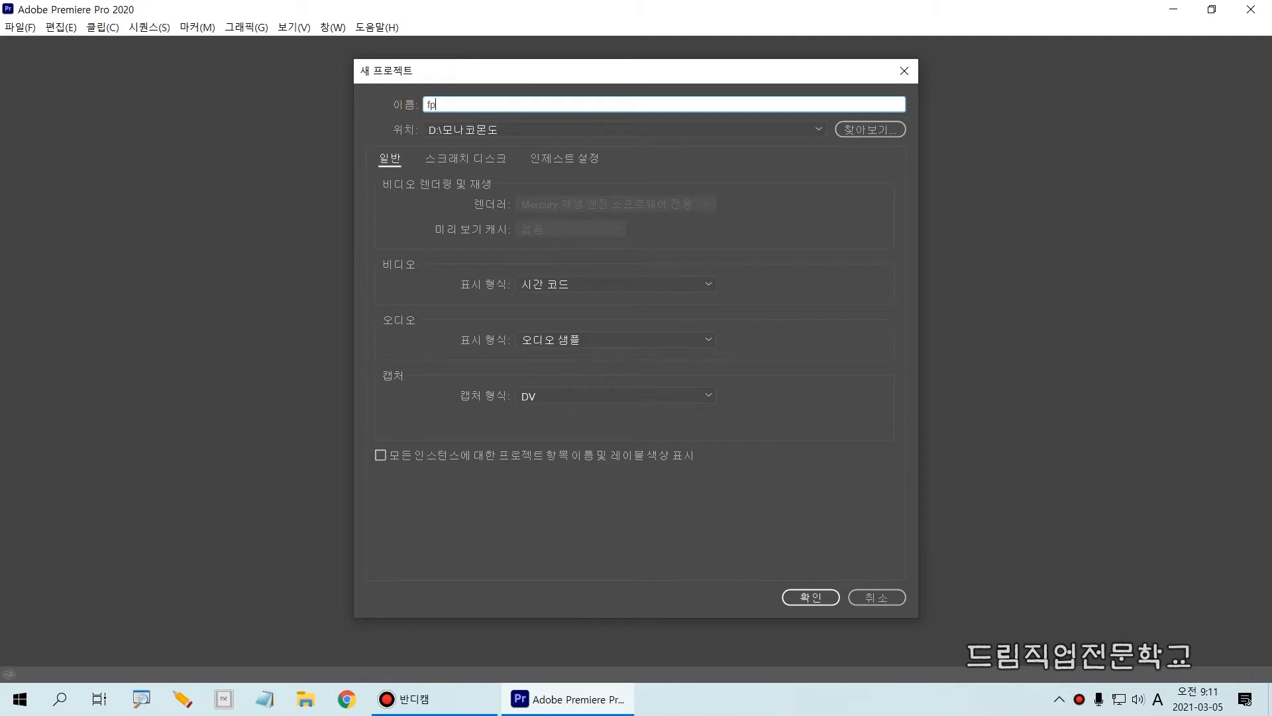
key("Hangul")
type("렛")
type("거시엄")
type("습용")
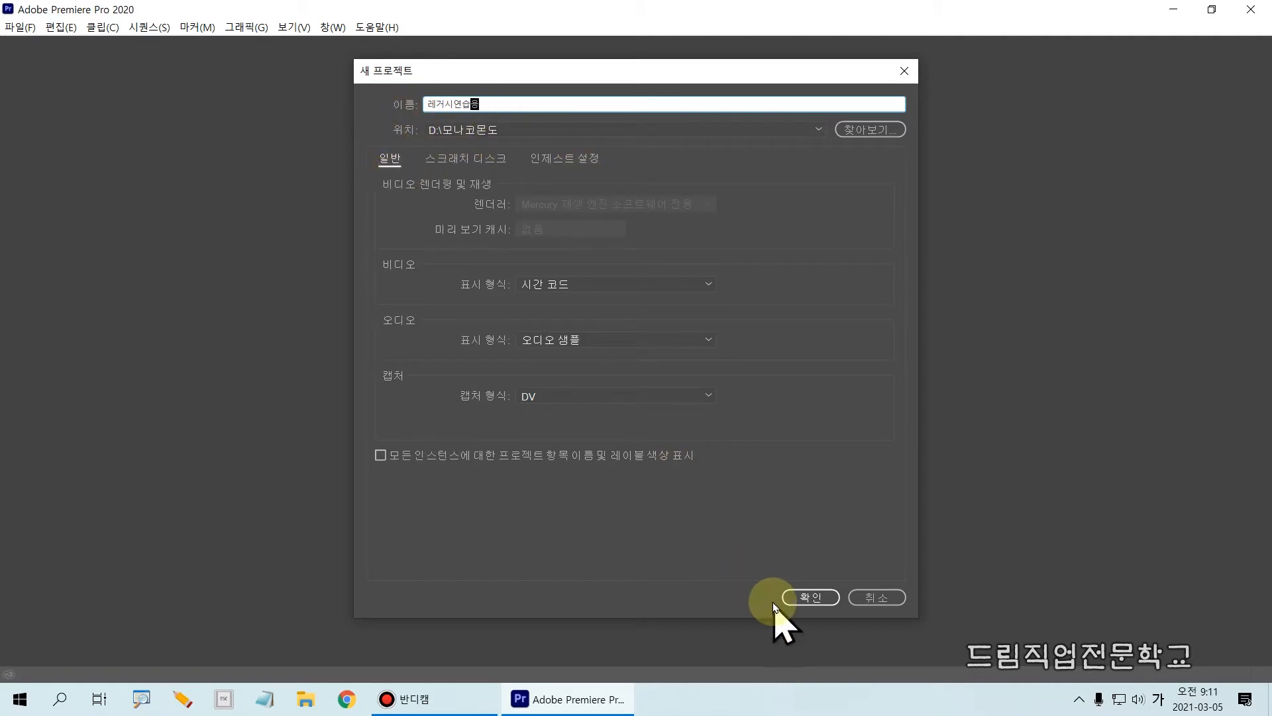
left_click(798, 595)
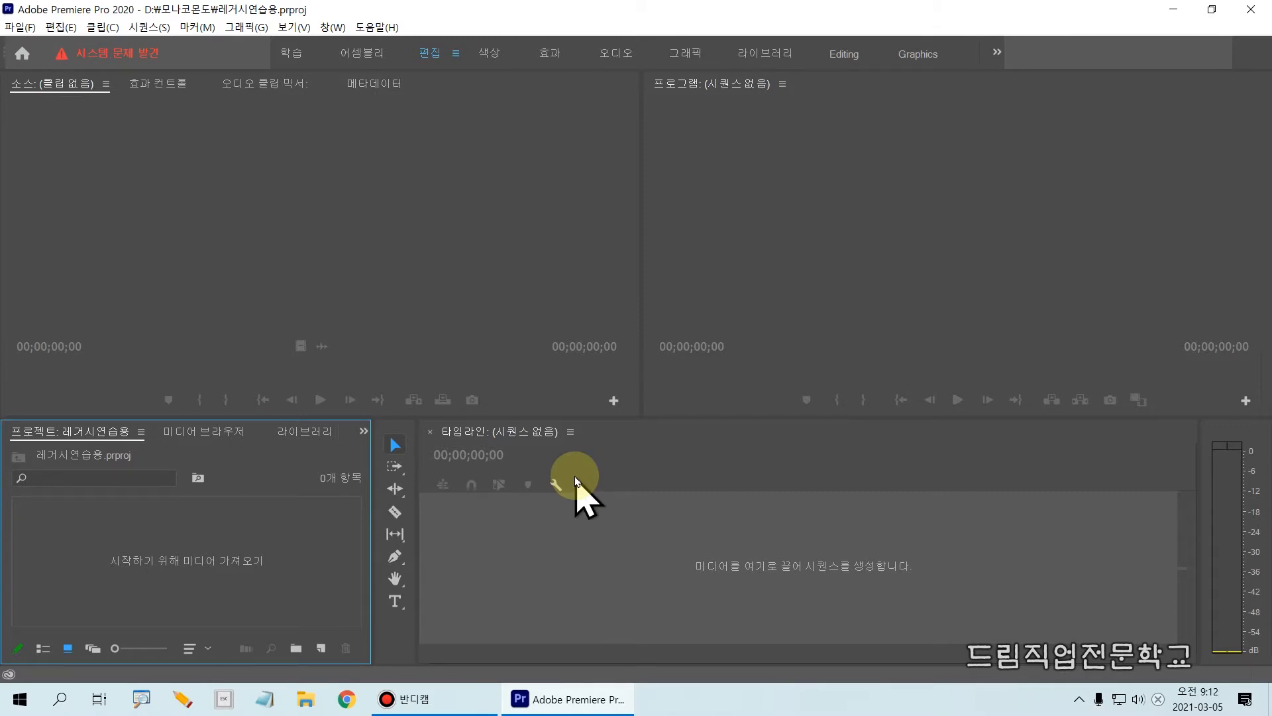
Create a new sequence from the user-defined 1920x1080 preset, keeping the default sequence name.
key("ctrl+n")
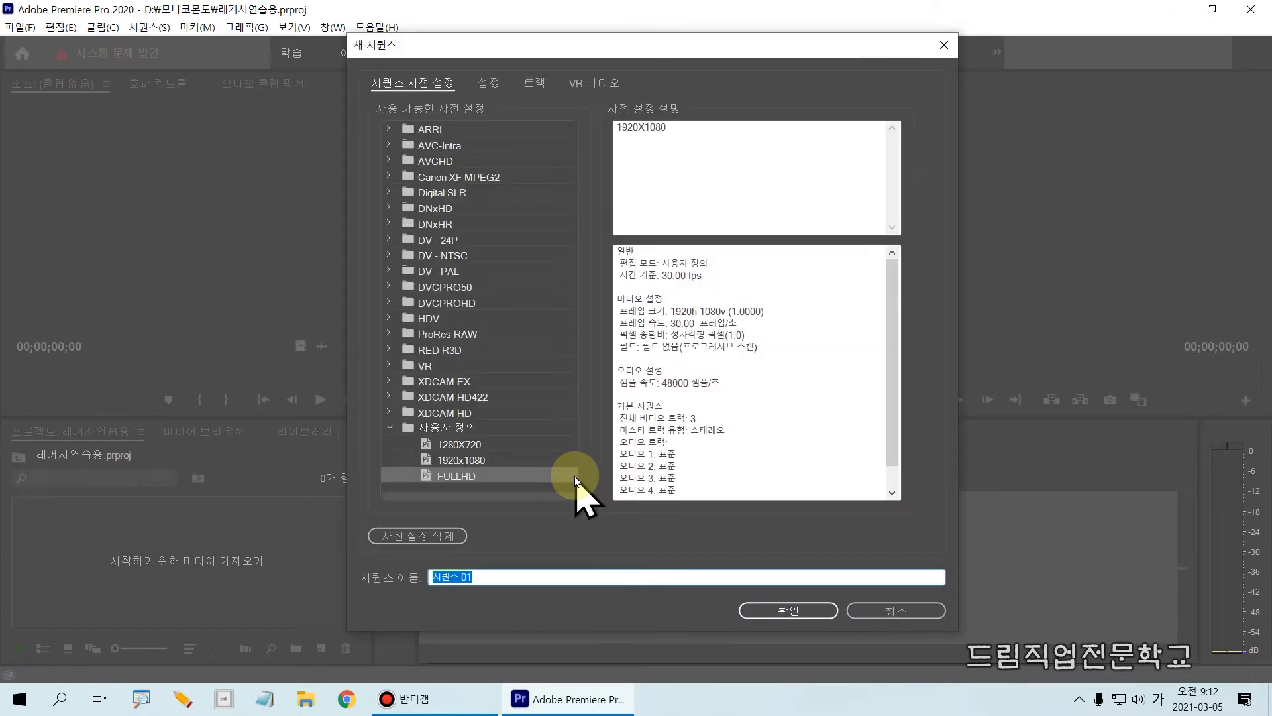
left_click(462, 462)
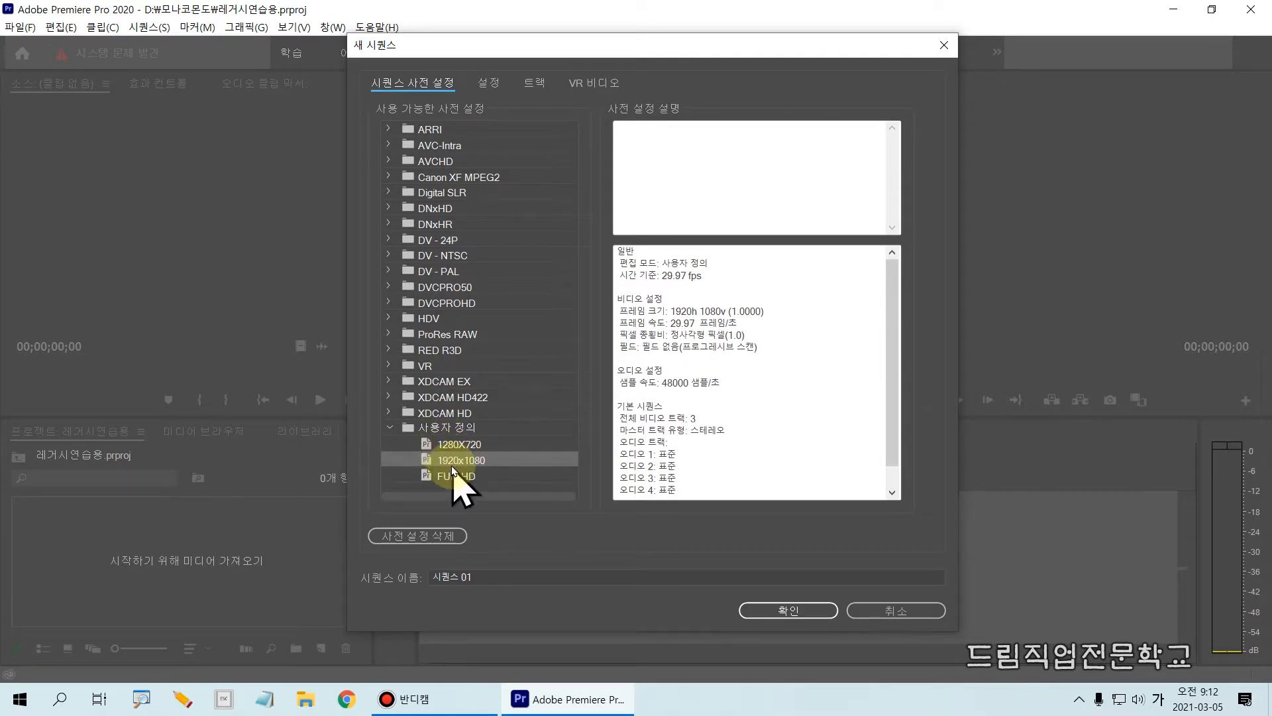
mouse_move(377, 420)
left_mouse_down()
mouse_move(563, 482)
mouse_move(540, 451)
left_mouse_up()
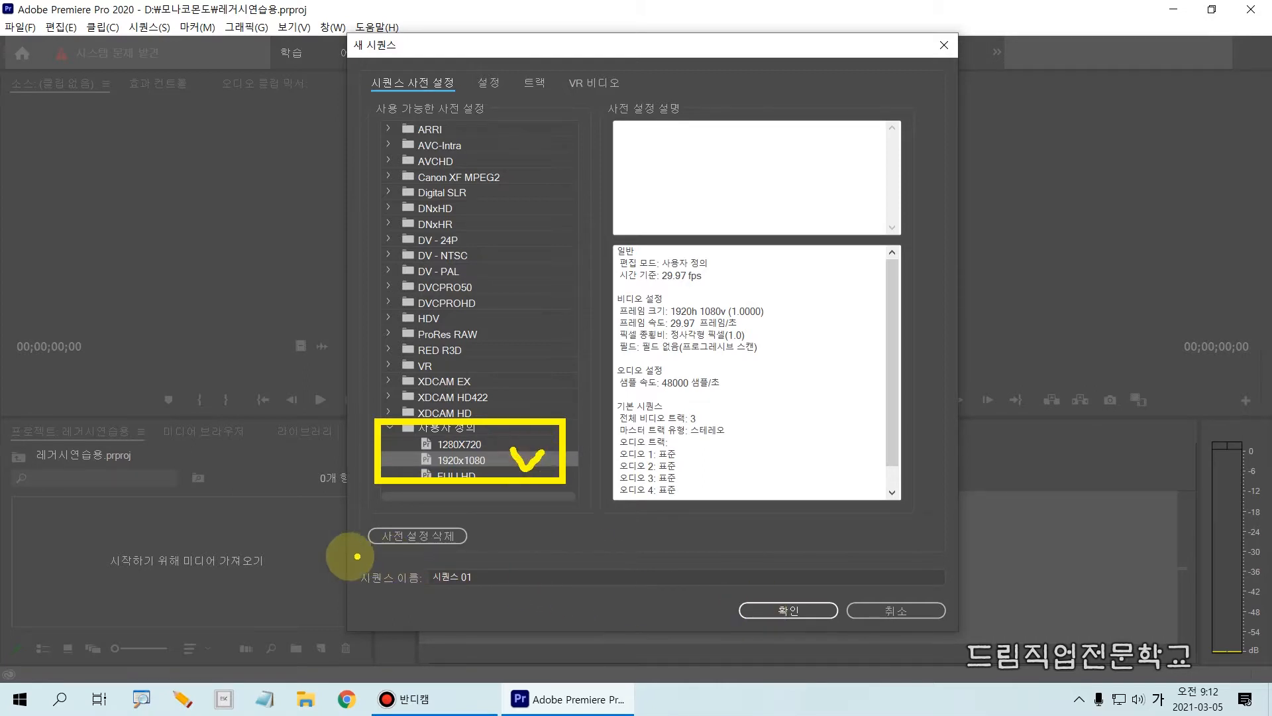
left_click_drag(345, 554, 531, 591)
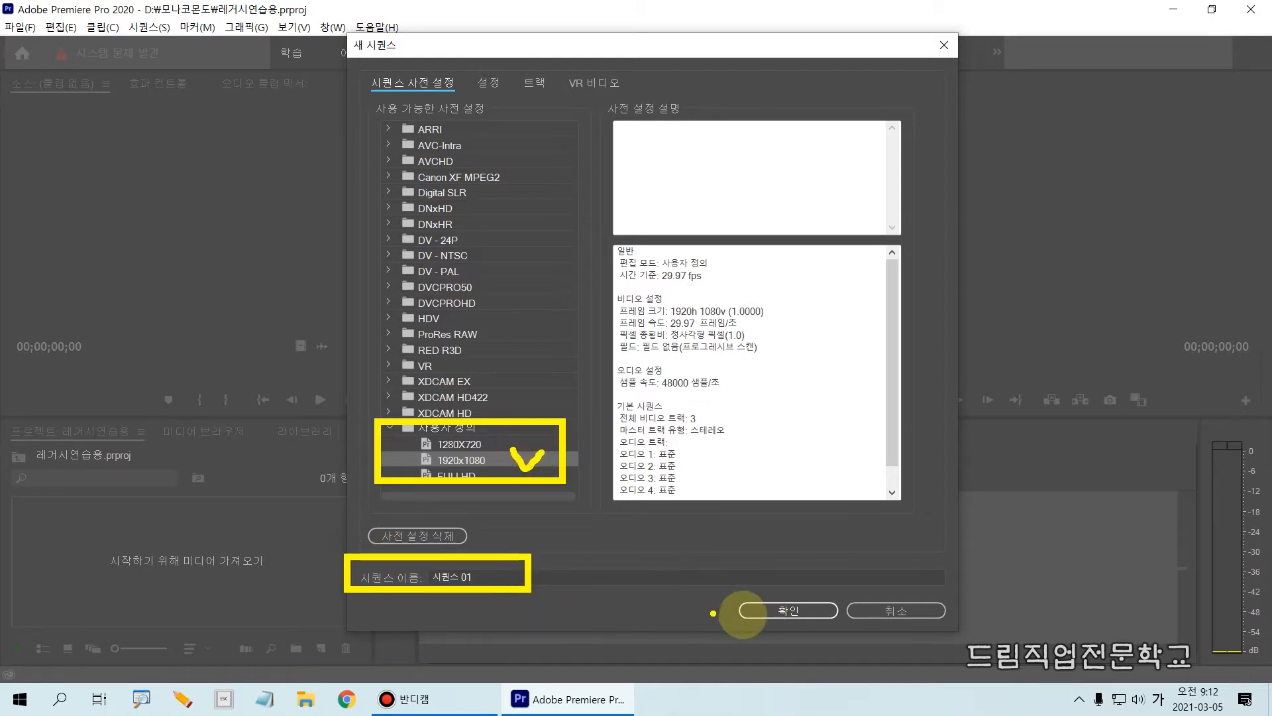
mouse_move(780, 600)
left_mouse_down()
mouse_move(790, 613)
mouse_move(802, 593)
left_mouse_up()
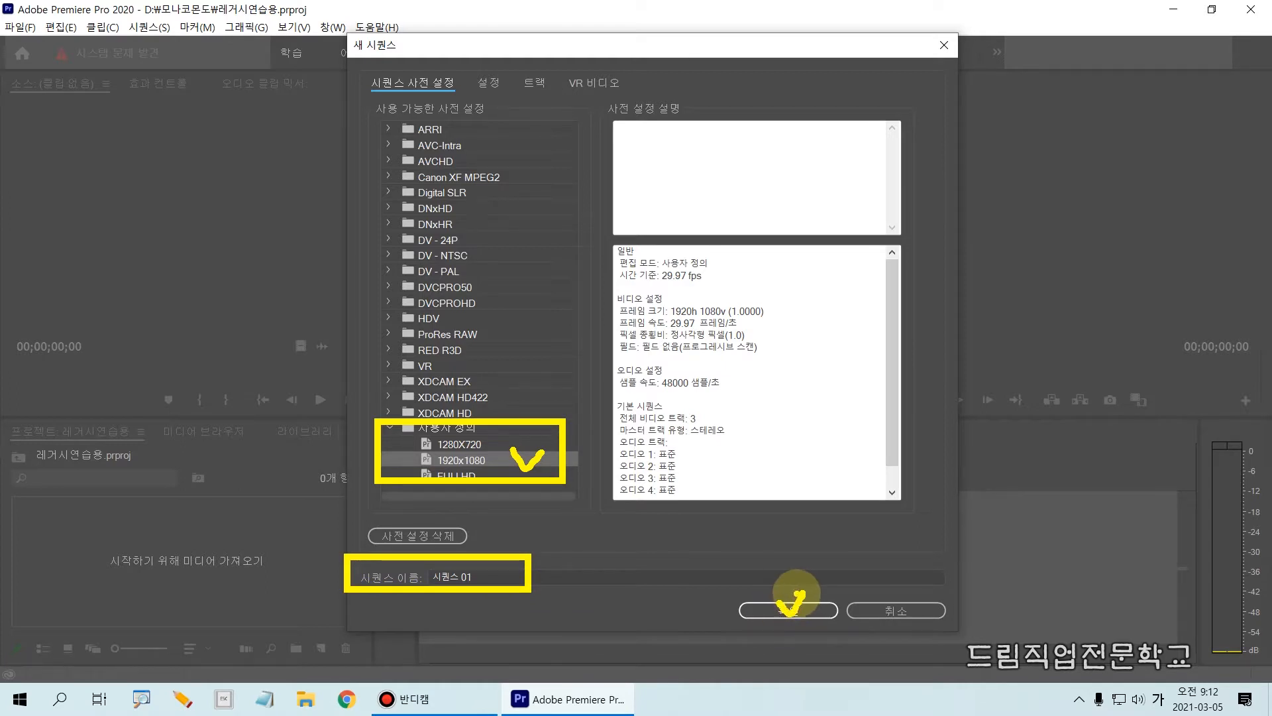
key("Escape")
left_click(795, 613)
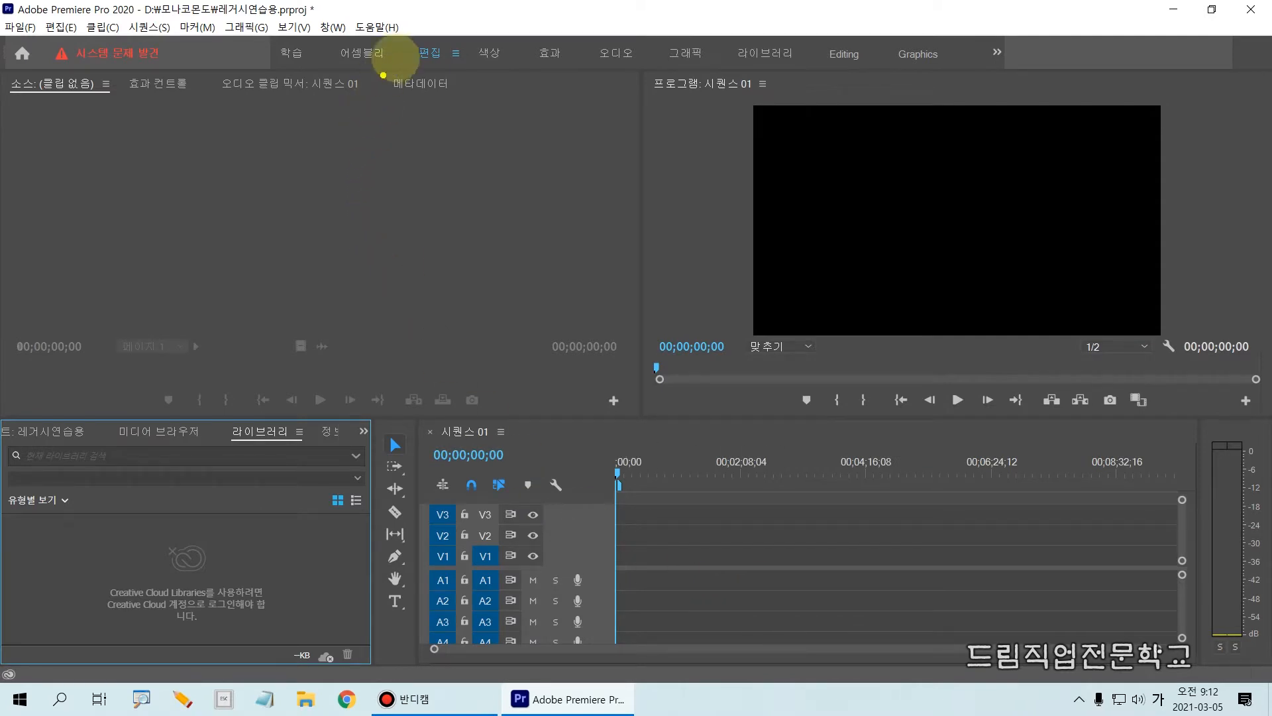
Switch to the Editing workspace and reset it to its saved layout.
left_click_drag(419, 75, 480, 80)
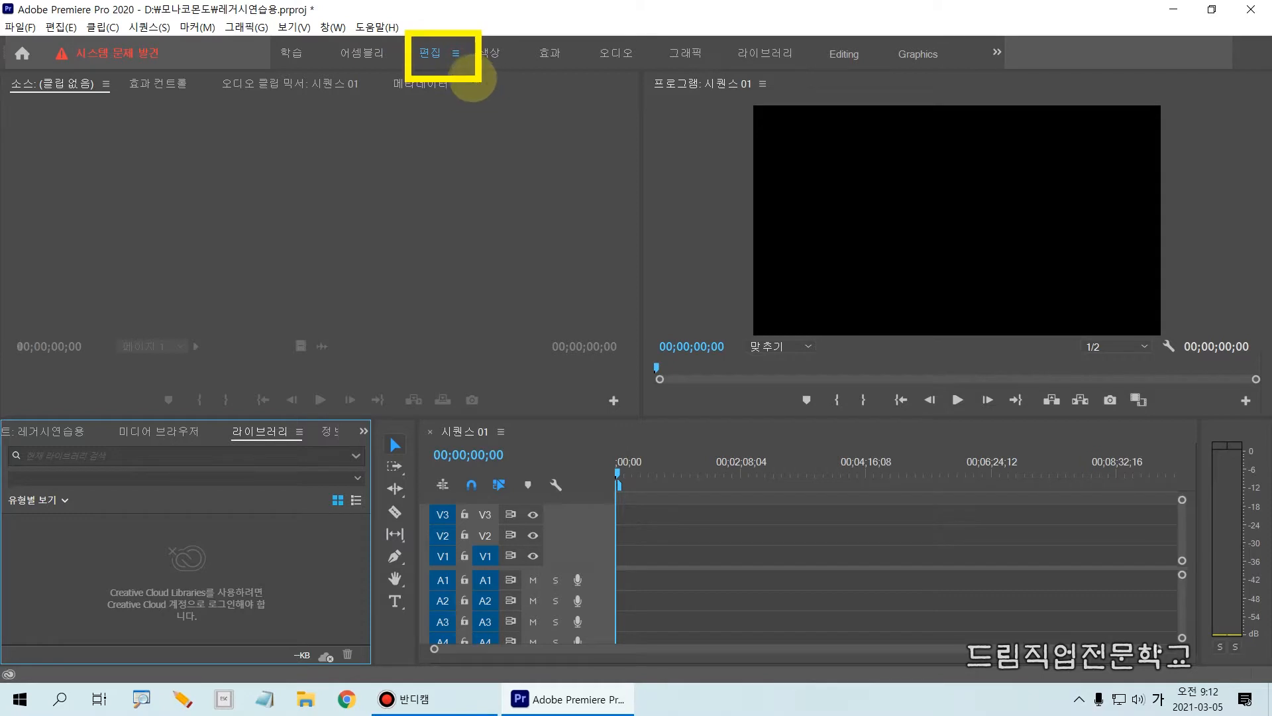
key("Escape")
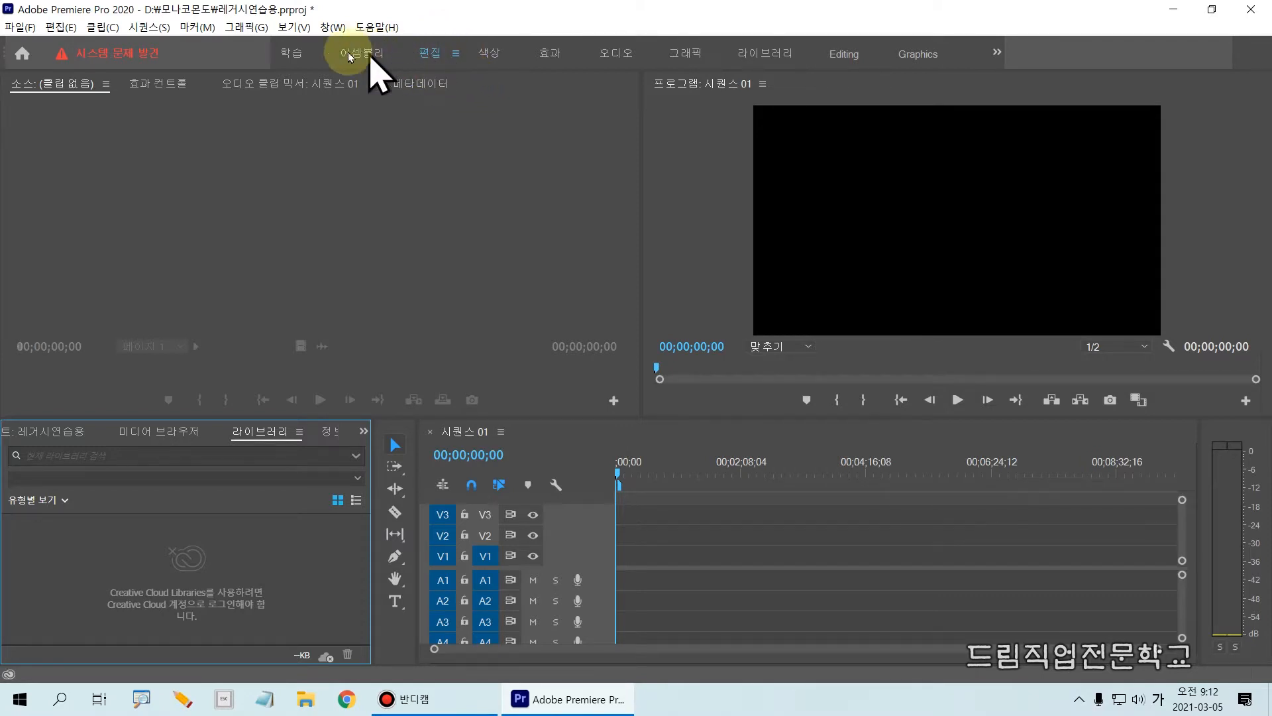
left_click(329, 29)
mouse_move(342, 46)
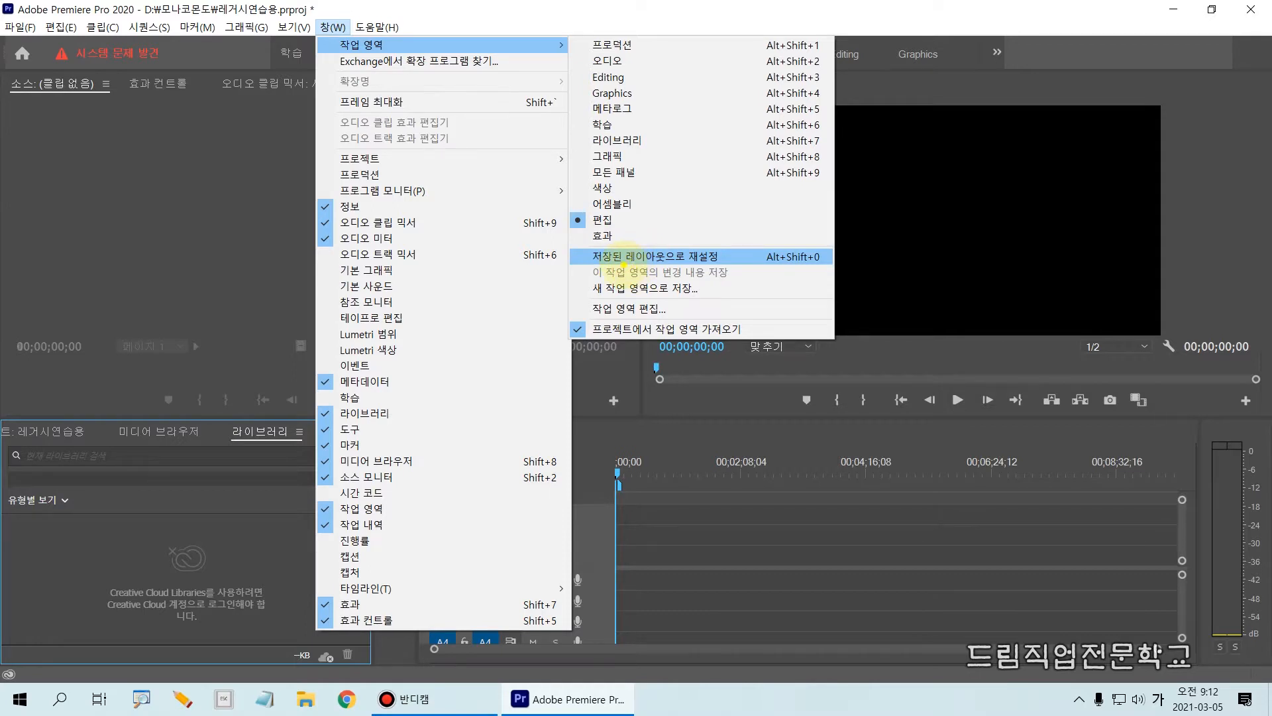
left_click_drag(567, 236, 762, 261)
left_click(752, 259)
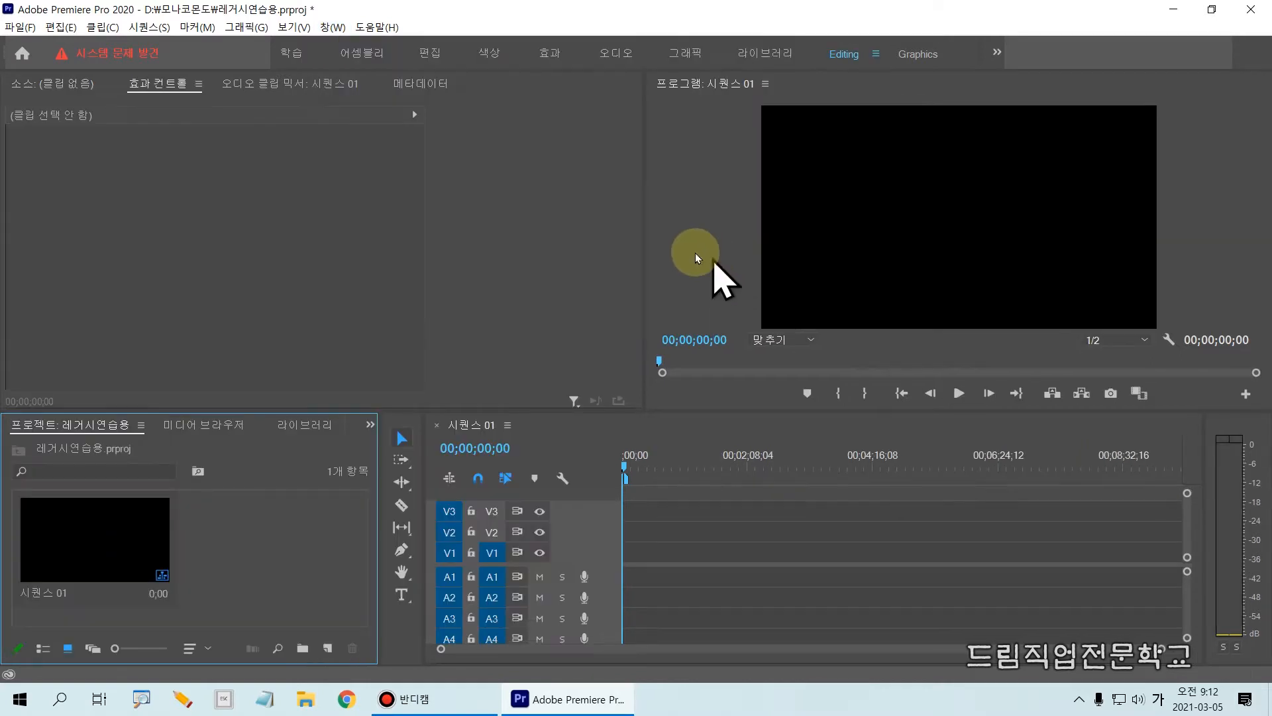
left_click(326, 27)
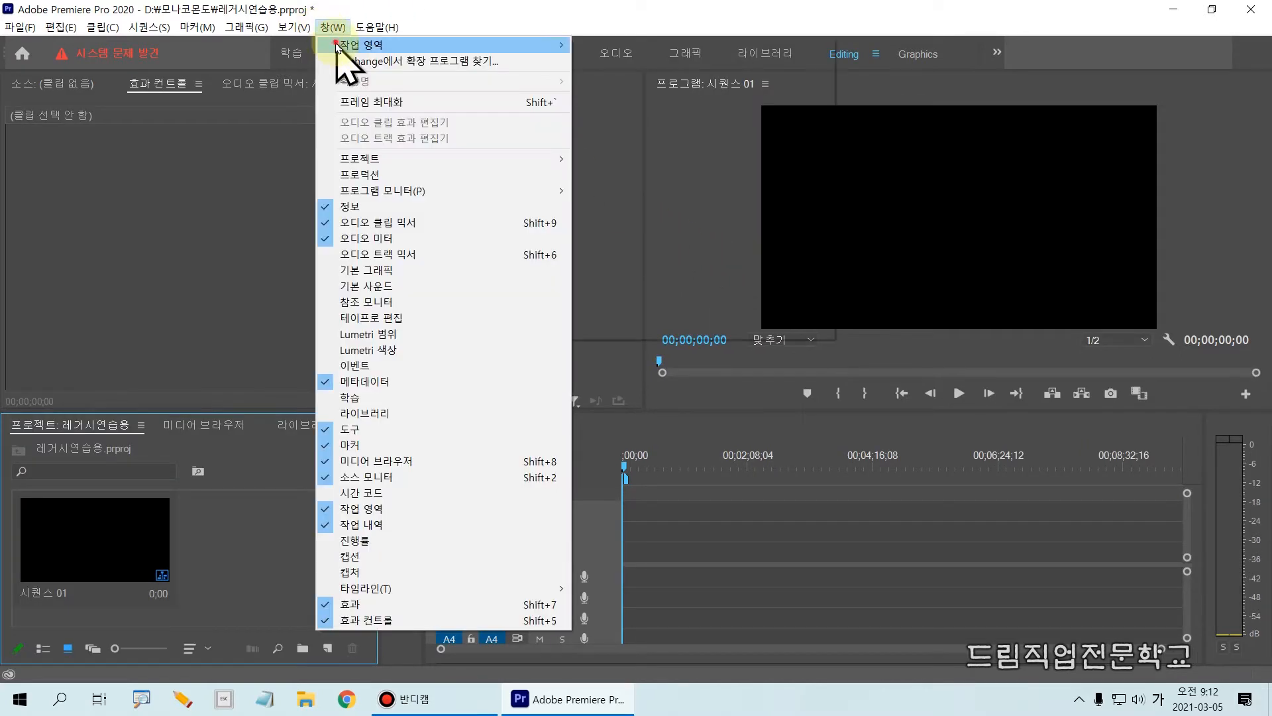
mouse_move(351, 44)
left_click(643, 256)
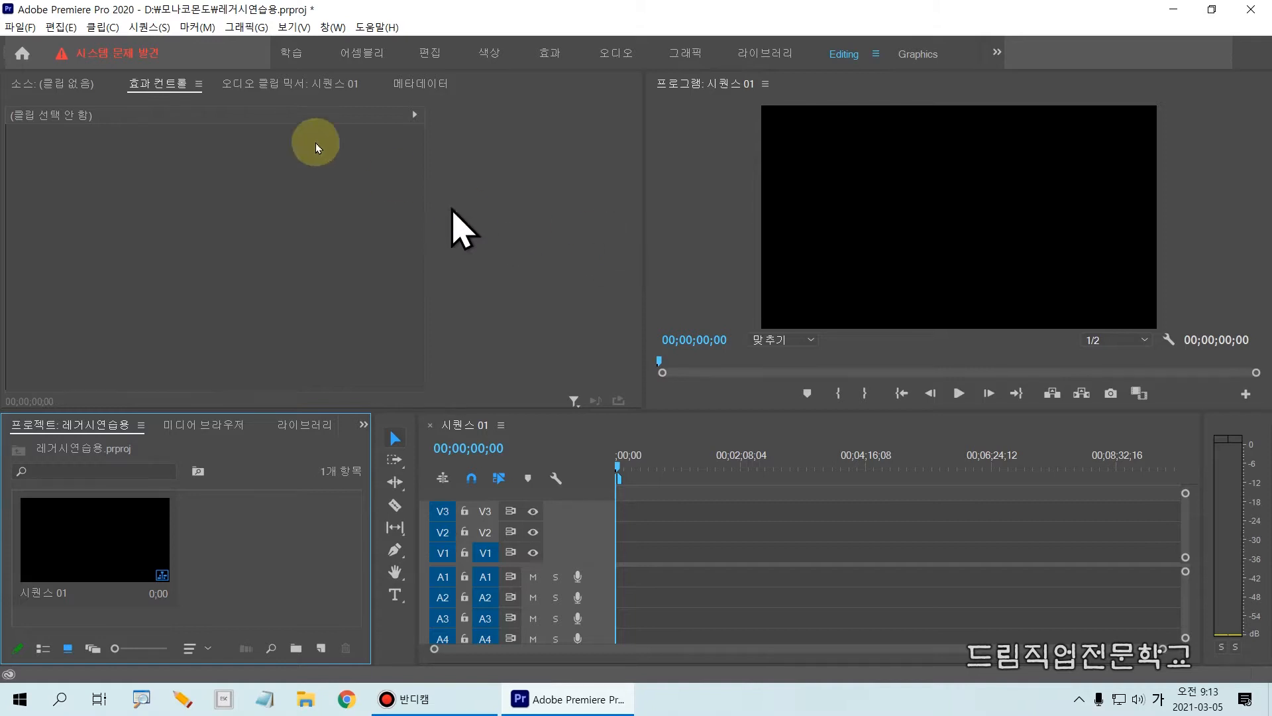
left_click(16, 27)
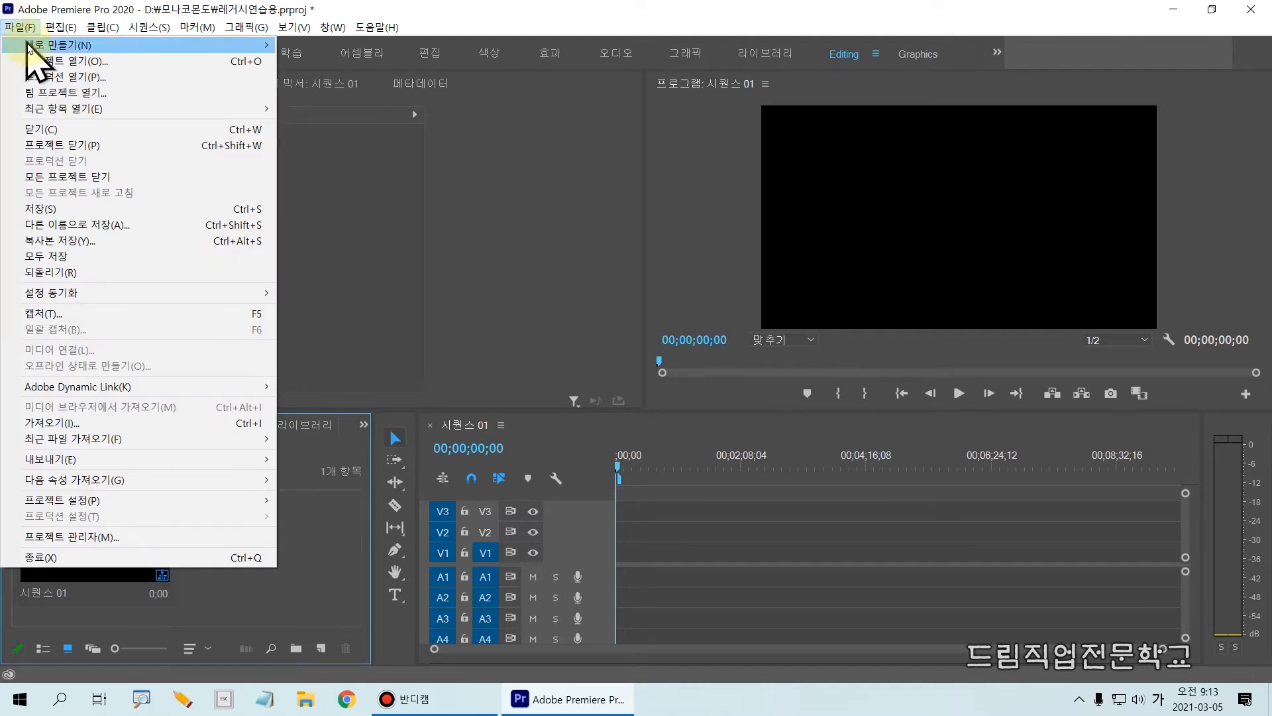
mouse_move(26, 46)
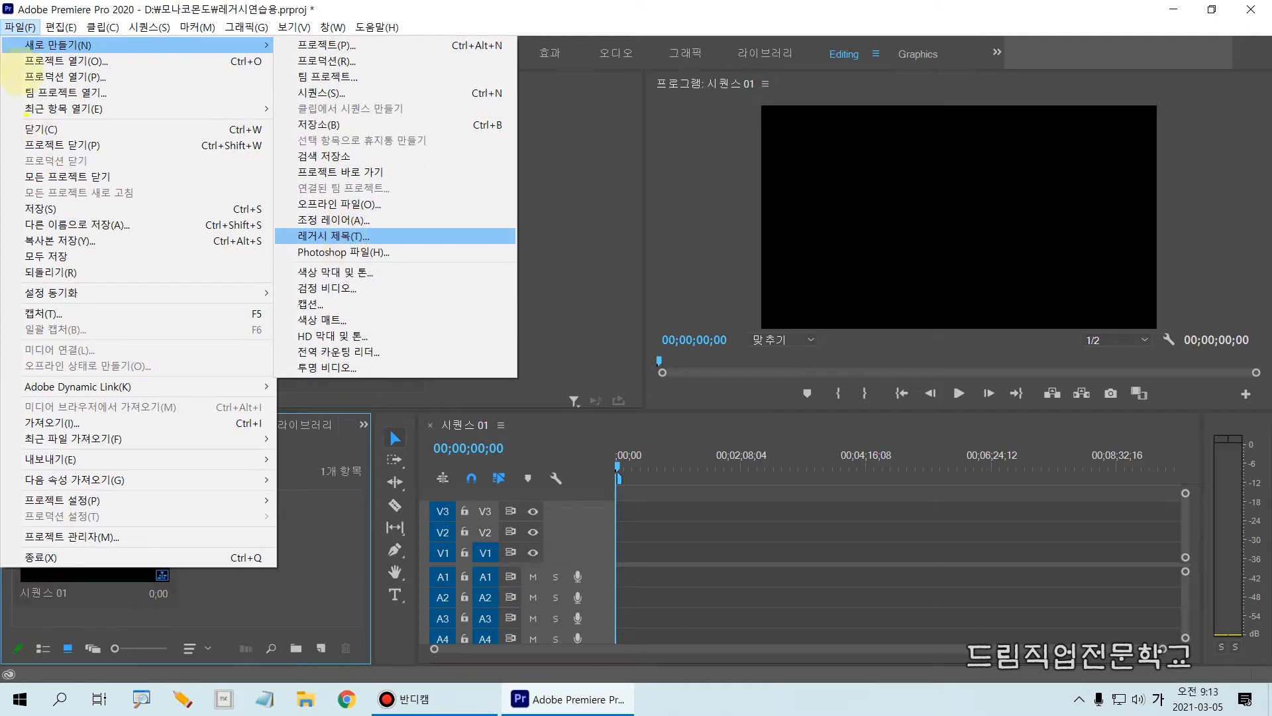
left_click_drag(6, 44, 153, 53)
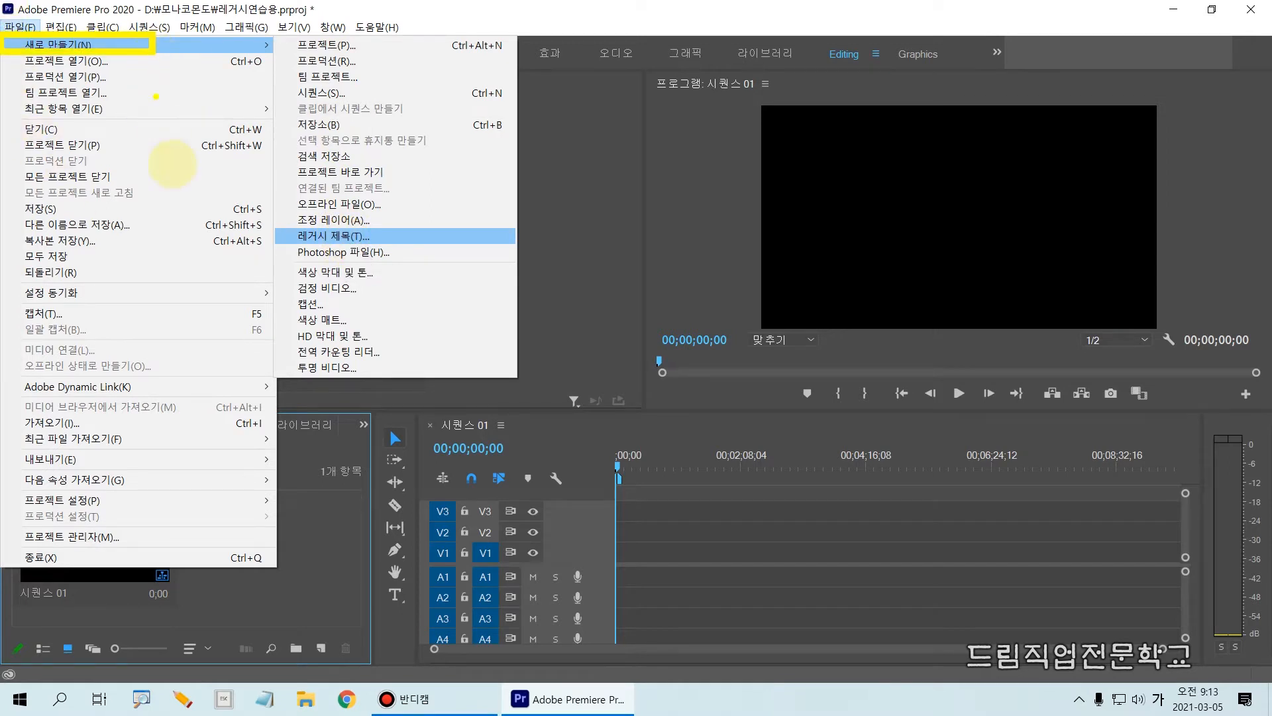
left_click_drag(275, 214, 499, 263)
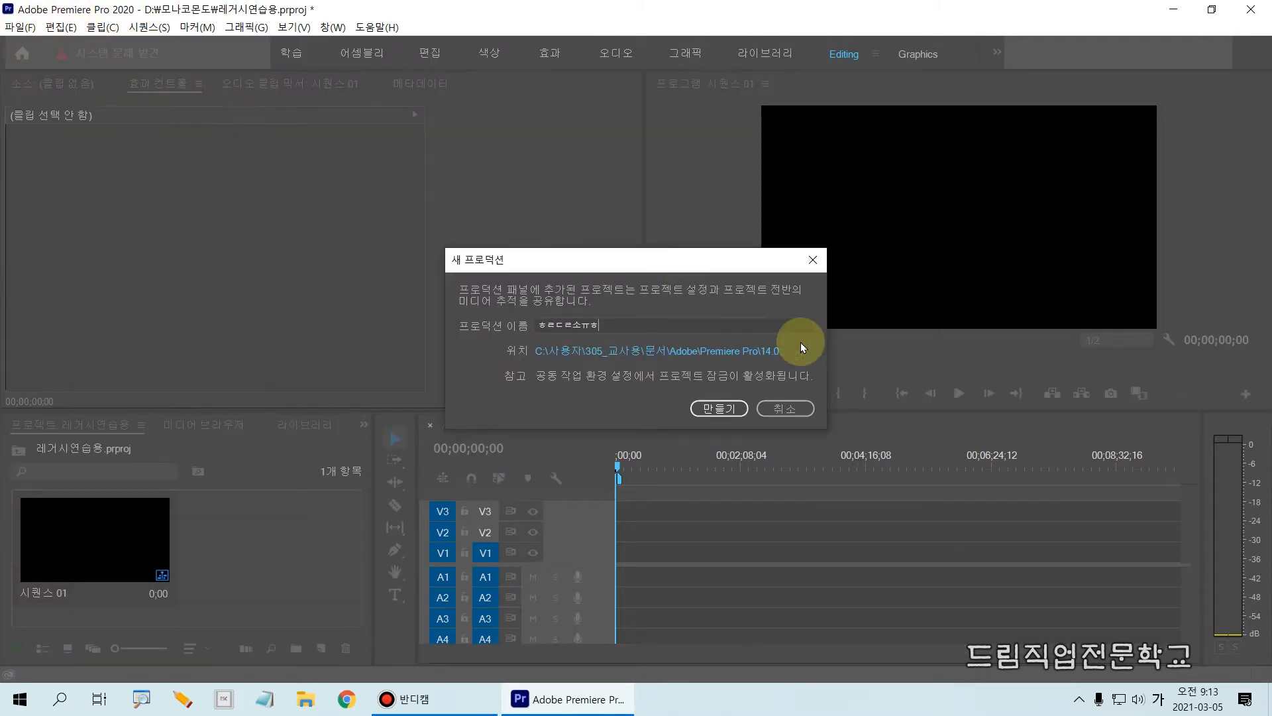
left_click(813, 259)
Create a new 1920 x 1080 legacy title with the default time base, pixel aspect ratio and name.
left_click(20, 27)
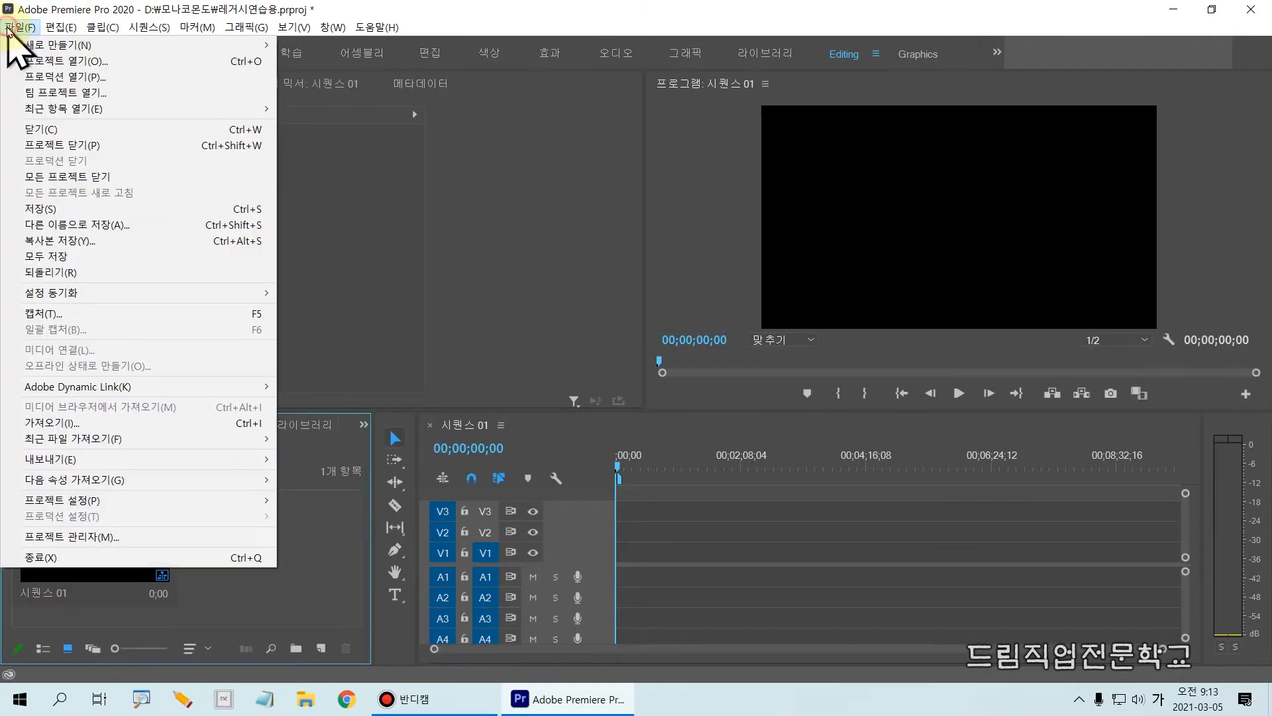
mouse_move(133, 44)
left_click(340, 238)
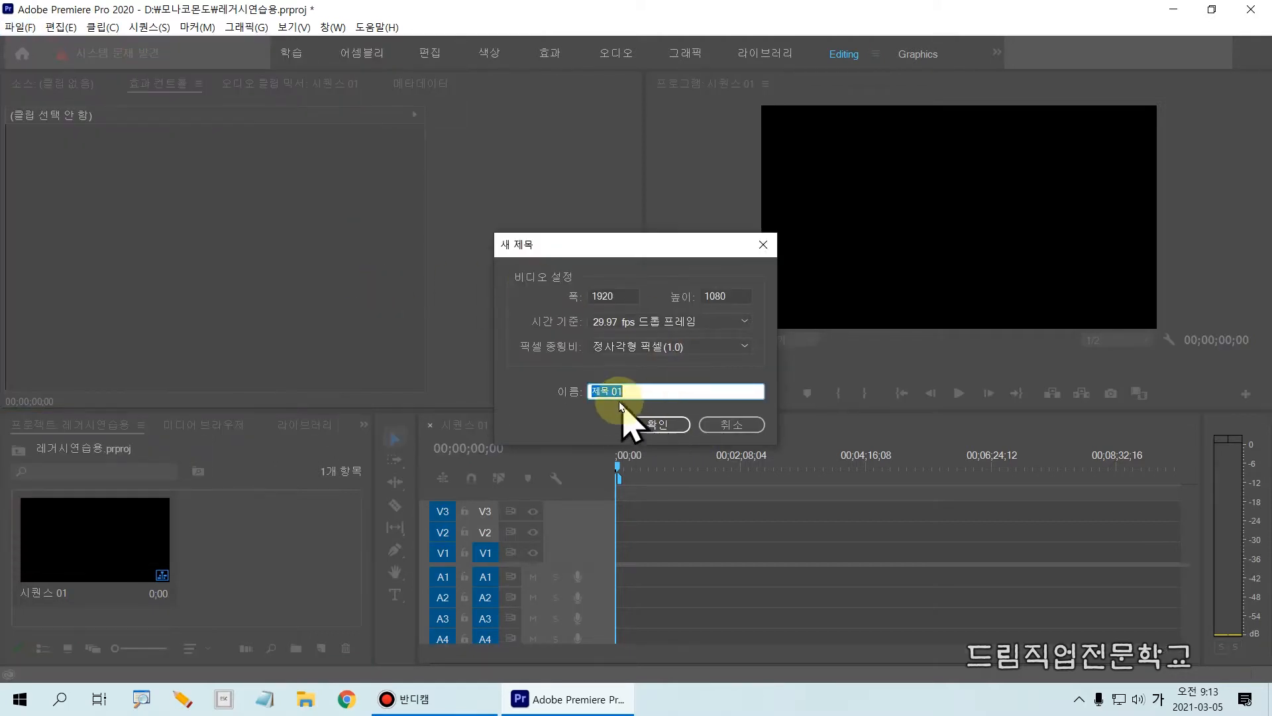
left_click(656, 425)
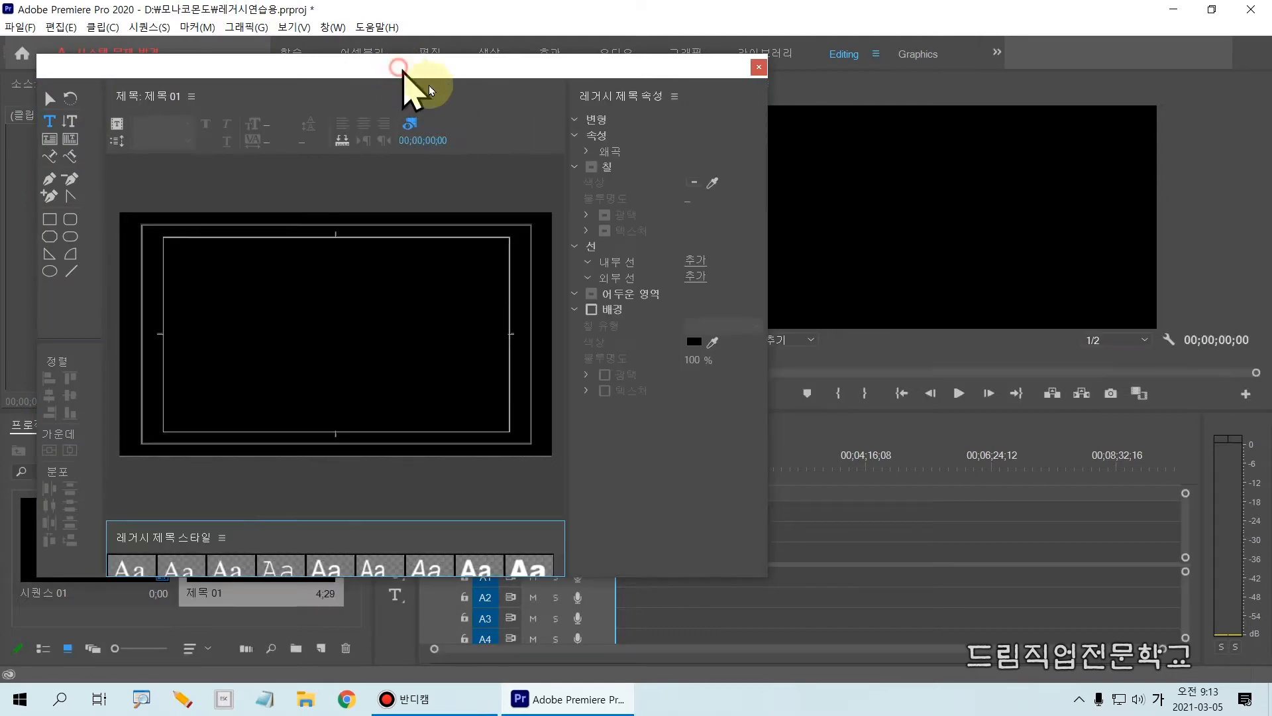
Enlarge and reposition the legacy title window, and adjust its inner panels to give the canvas more width.
left_click_drag(399, 66, 540, 96)
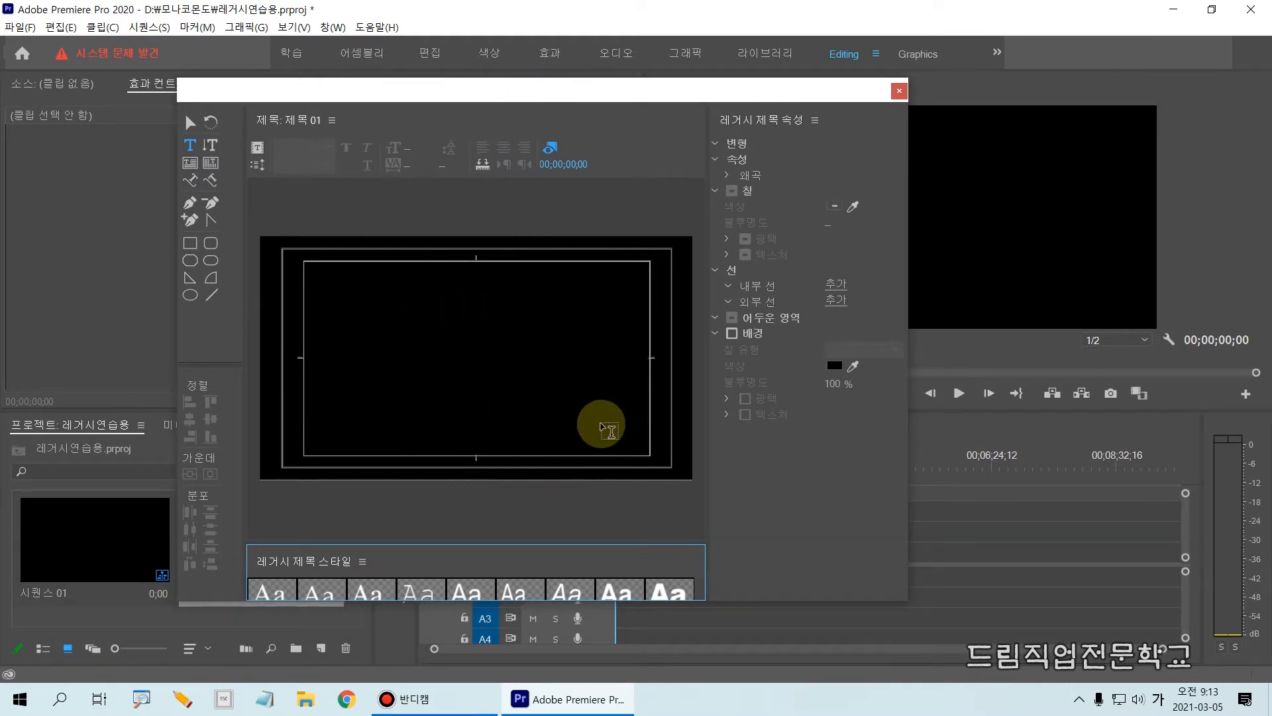
left_click_drag(905, 602, 1113, 635)
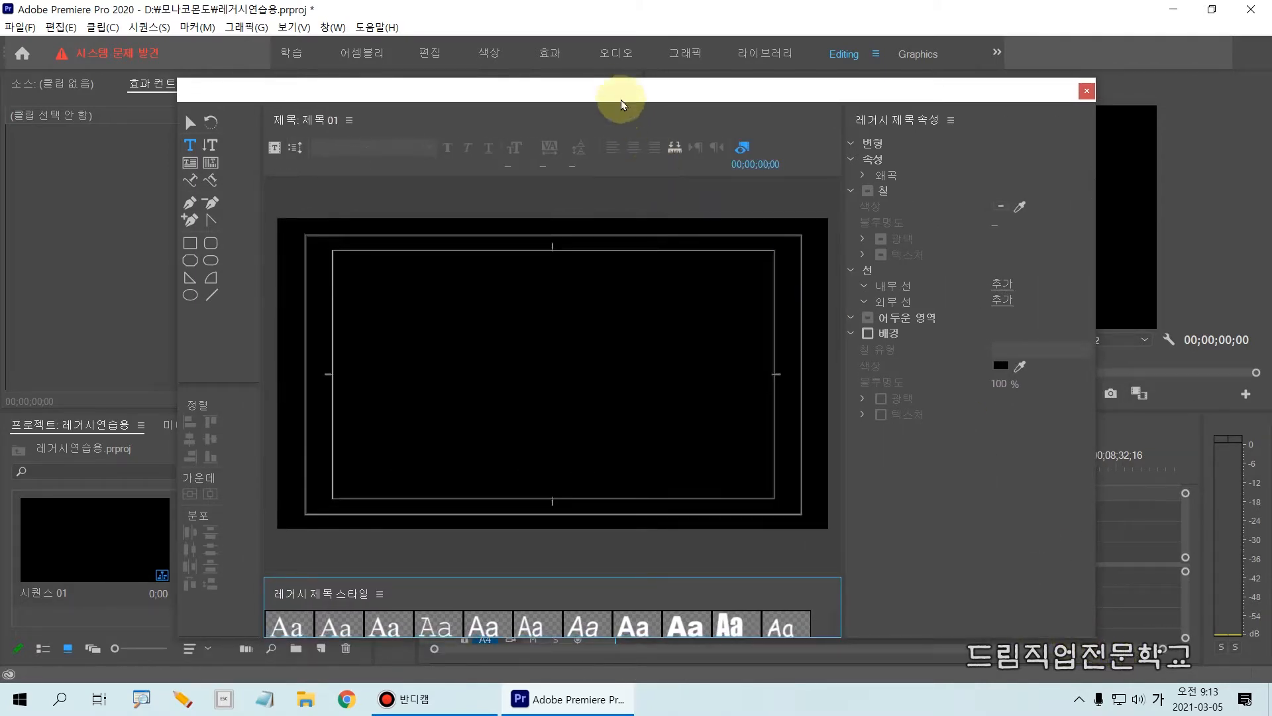
left_click_drag(622, 99, 601, 91)
left_click_drag(242, 226, 209, 220)
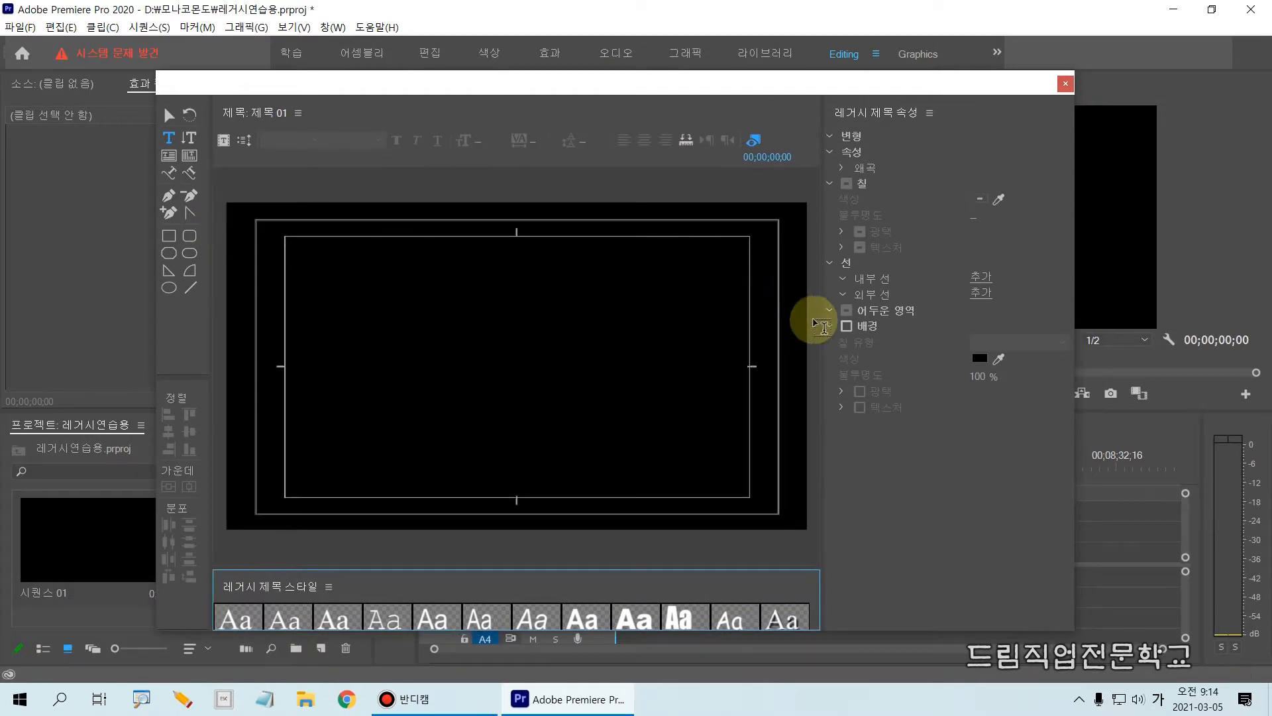
left_click_drag(823, 323, 860, 318)
left_click_drag(861, 108, 963, 233)
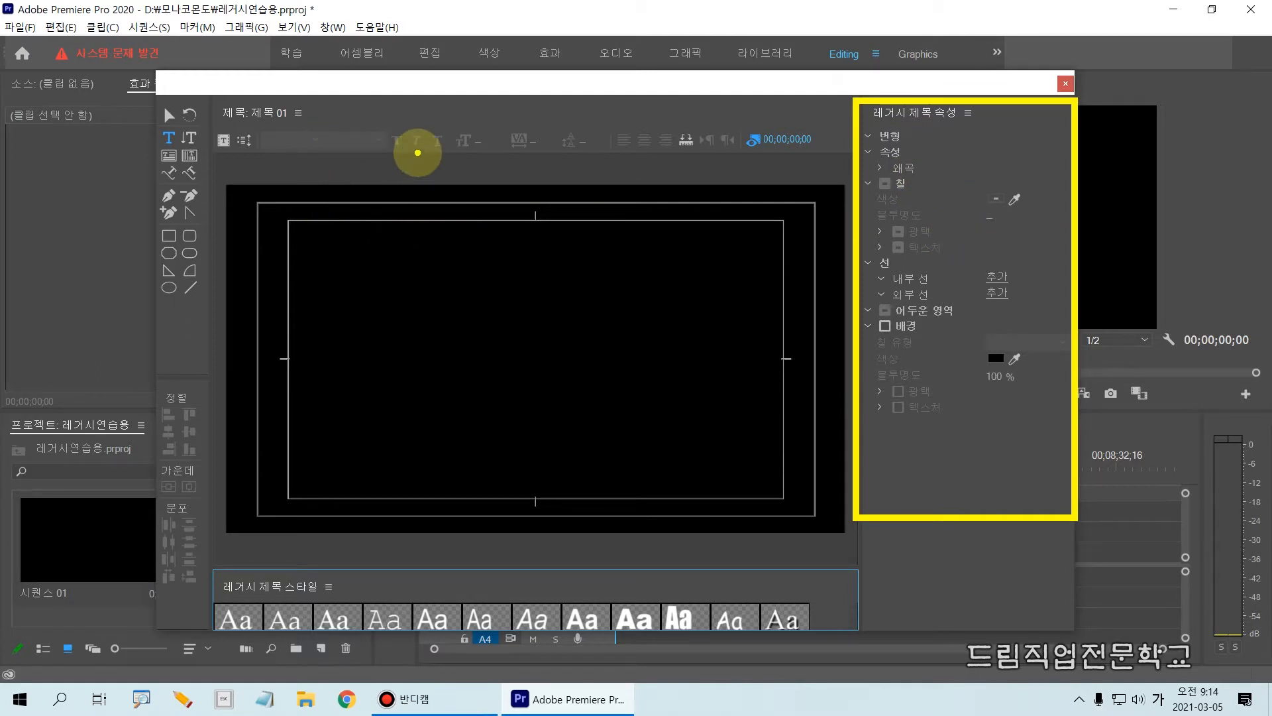
left_click_drag(417, 152, 402, 150)
left_click_drag(418, 77, 418, 37)
left_click_drag(446, 591, 446, 630)
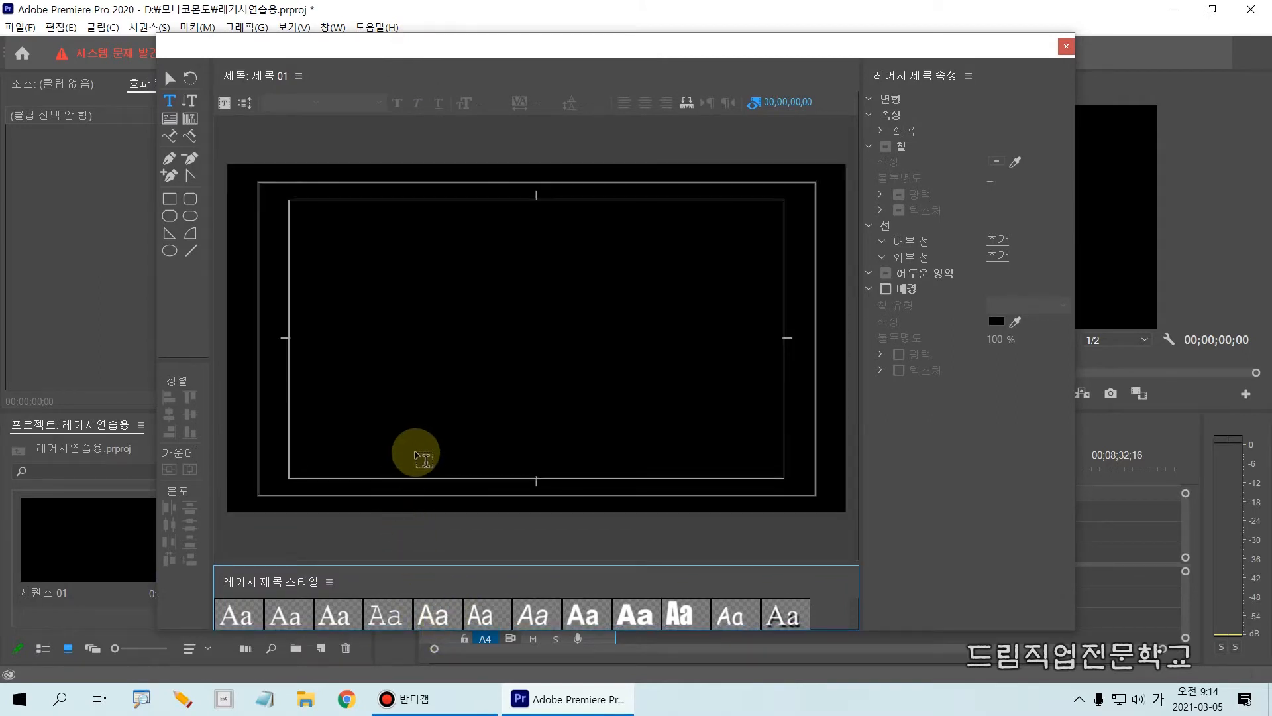
mouse_move(205, 170)
left_mouse_down()
mouse_move(835, 477)
mouse_move(876, 519)
left_mouse_up()
key("Escape")
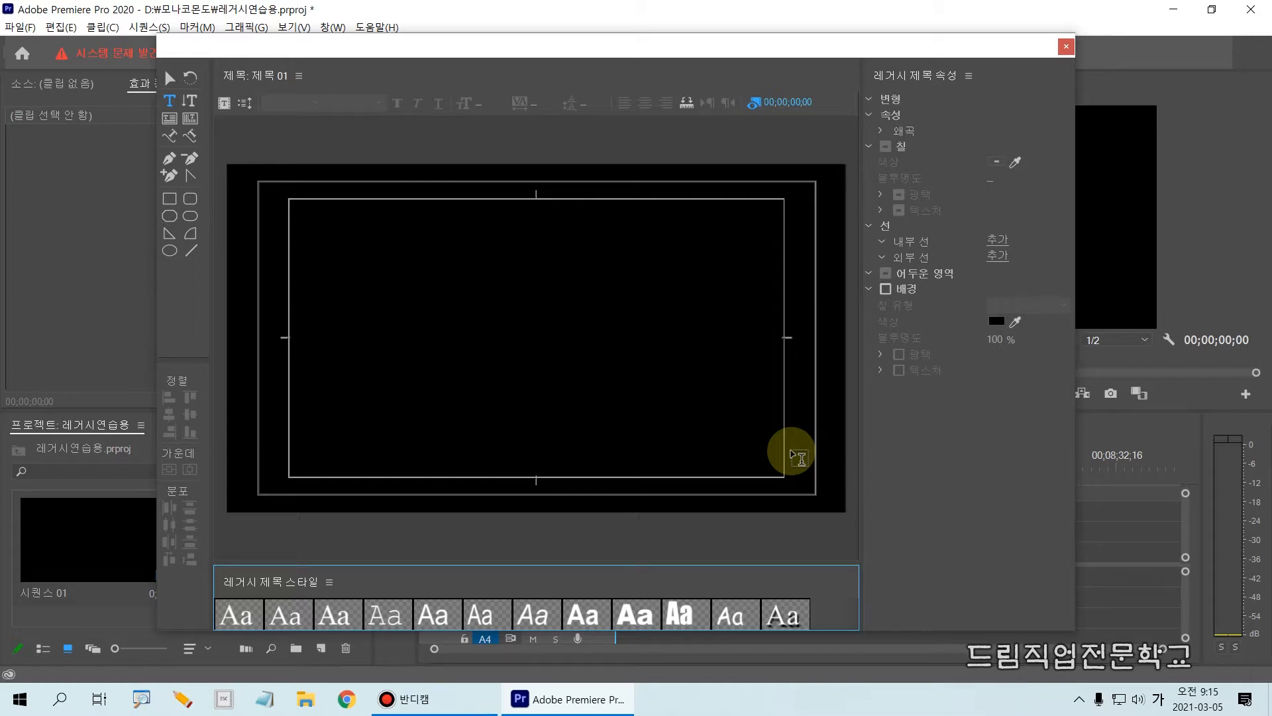
mouse_move(148, 83)
left_mouse_down()
mouse_move(195, 130)
mouse_move(200, 118)
left_mouse_up()
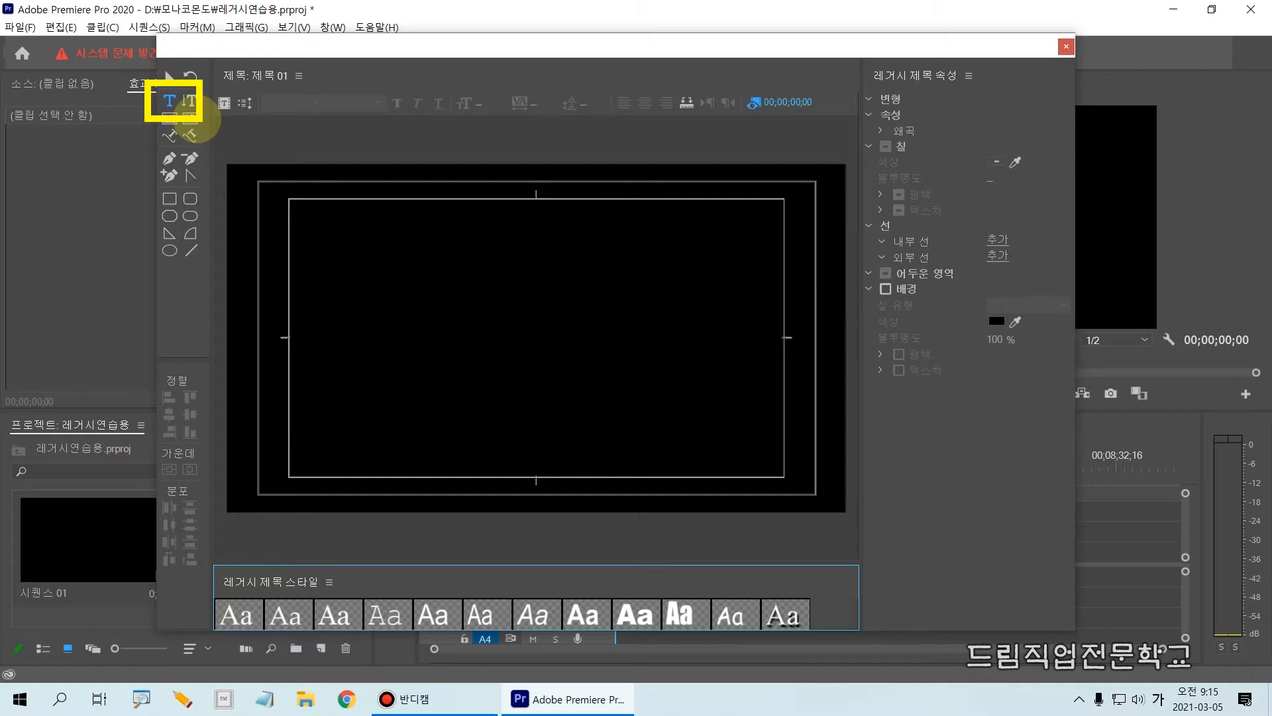
key("Escape")
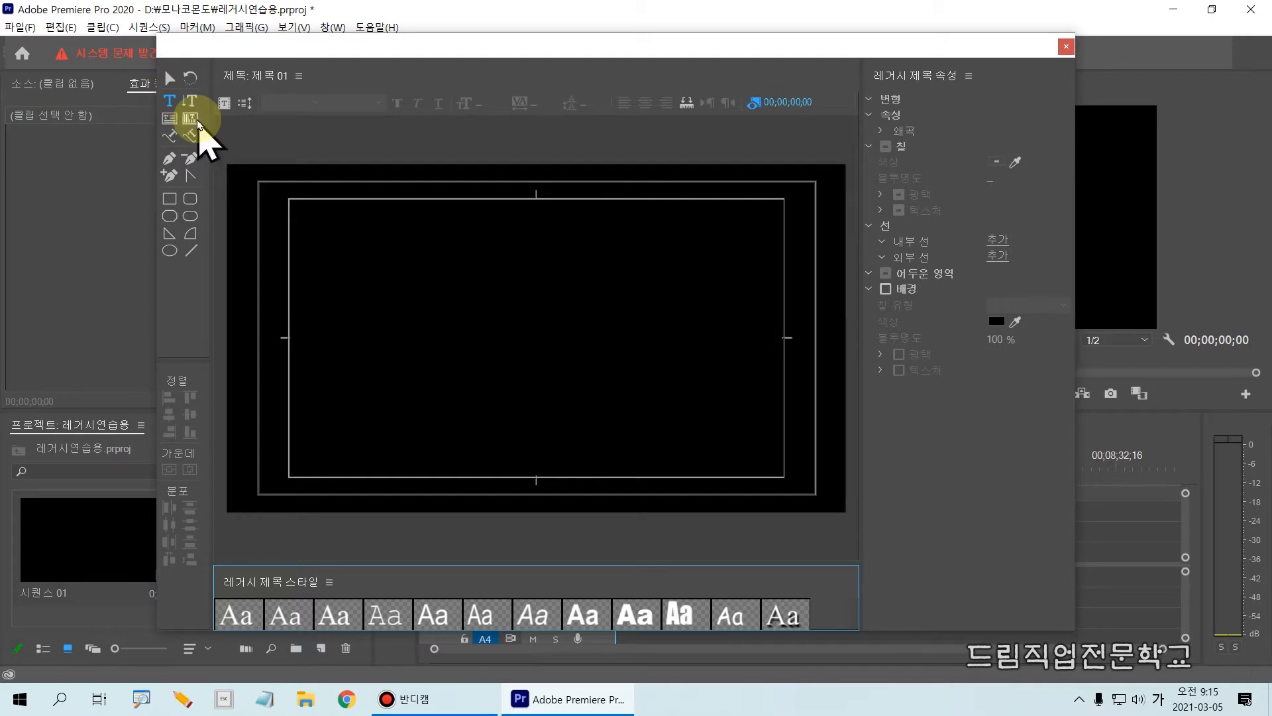
key("ctrl+2")
left_click_drag(177, 83, 213, 127)
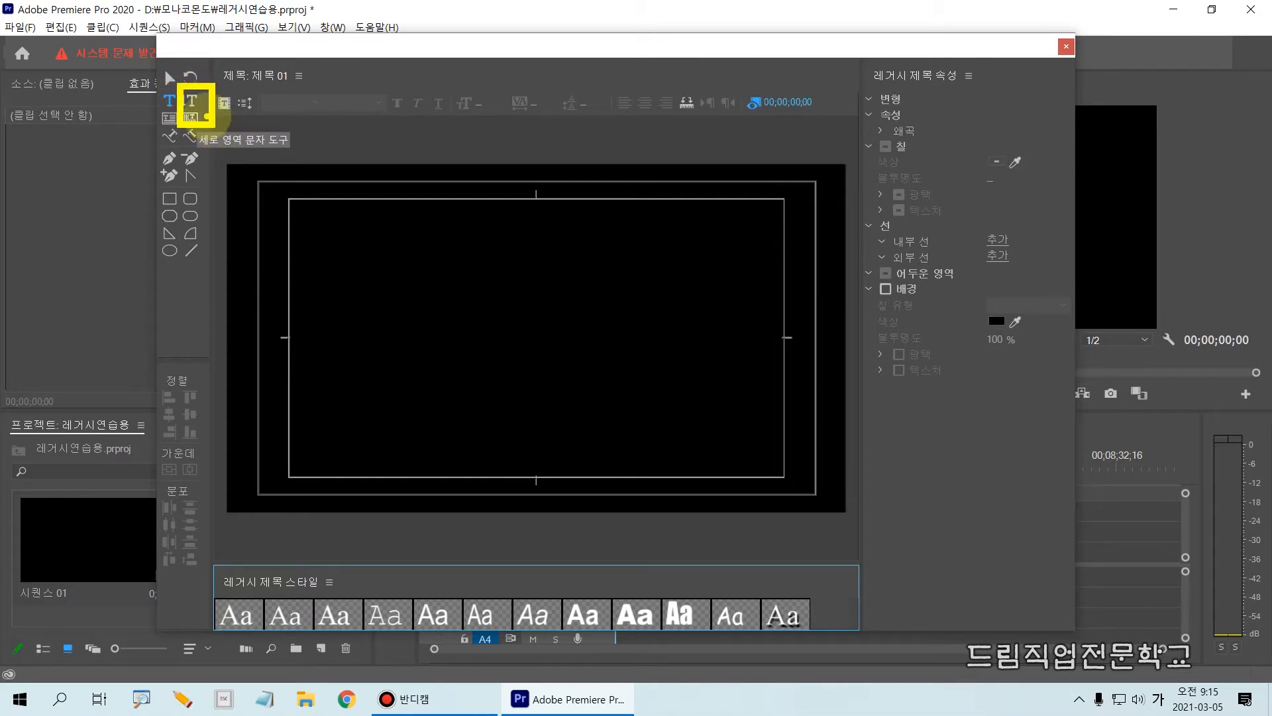
key("Escape")
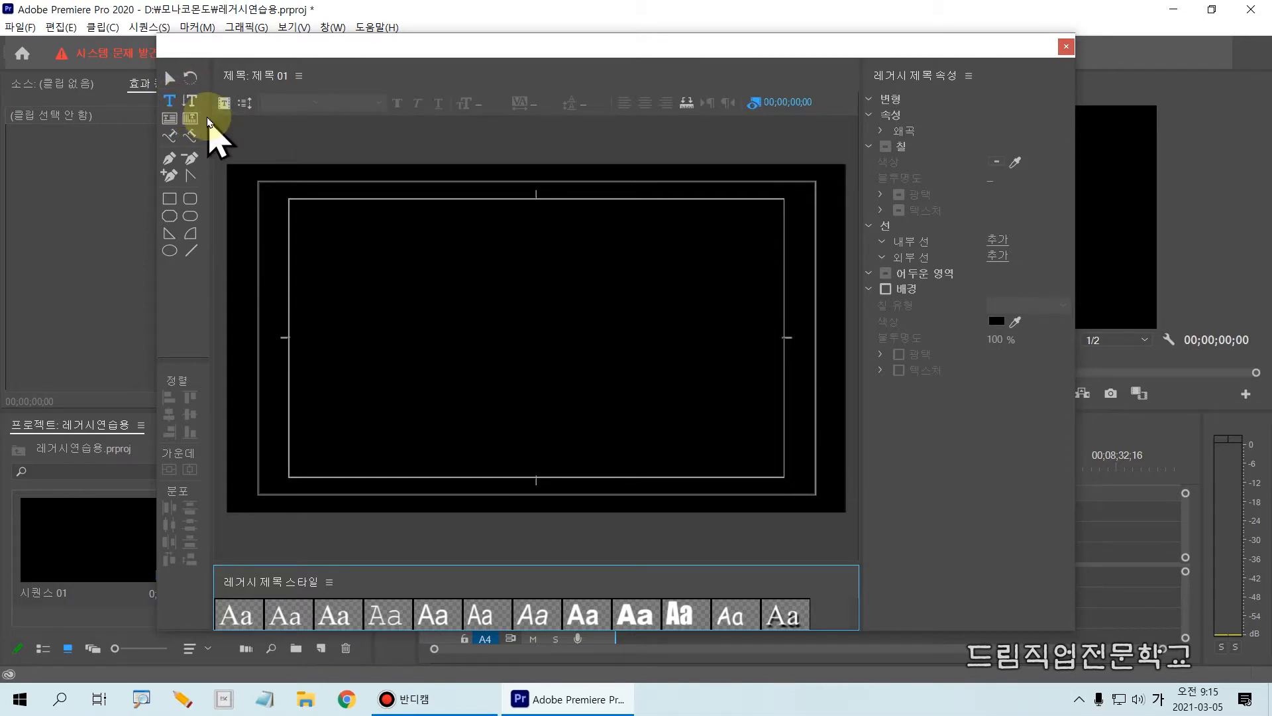
Add the vertical text "드림직업전문학교" near the upper-right corner of the title-safe area with the Vertical Type tool.
left_click(190, 103)
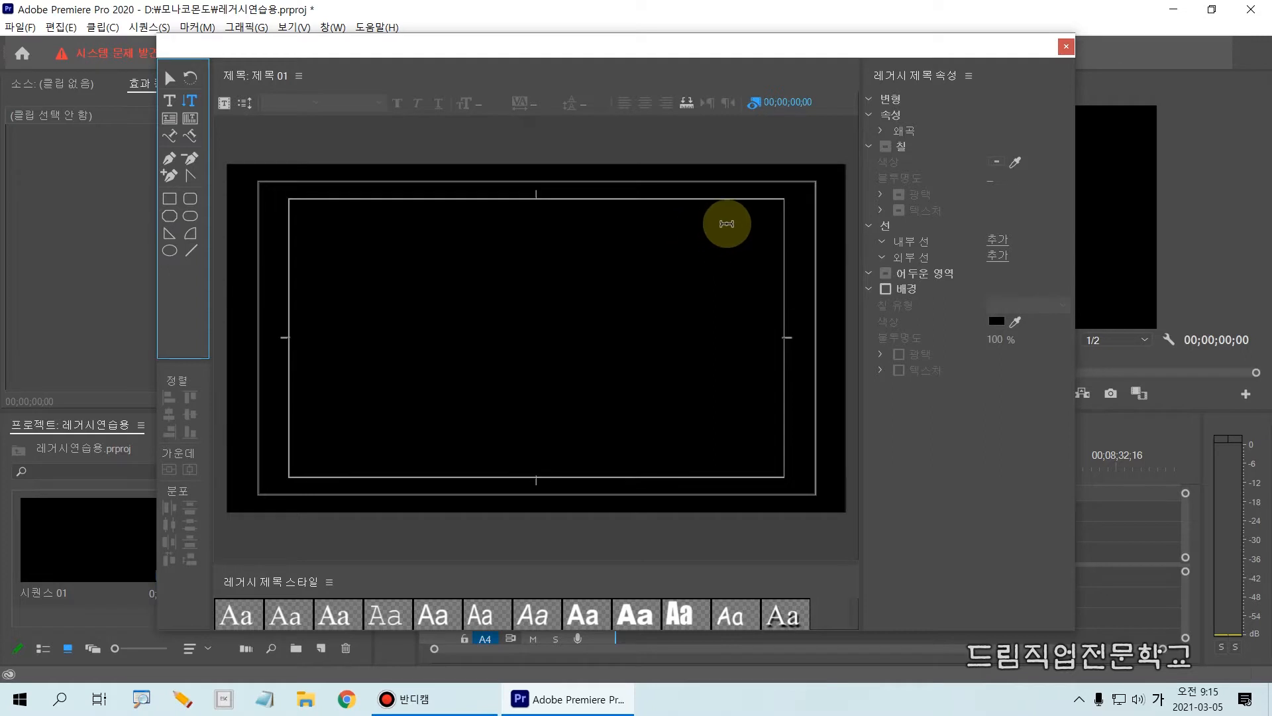
left_click(732, 220)
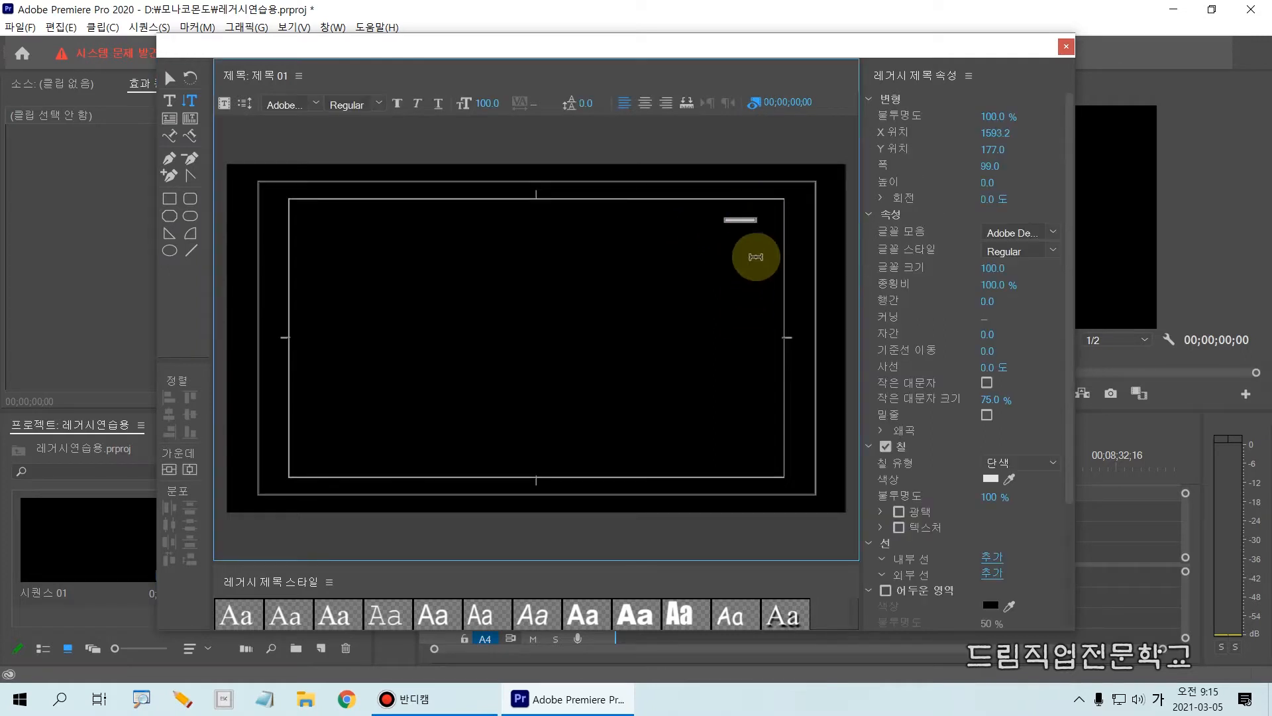
type("드림")
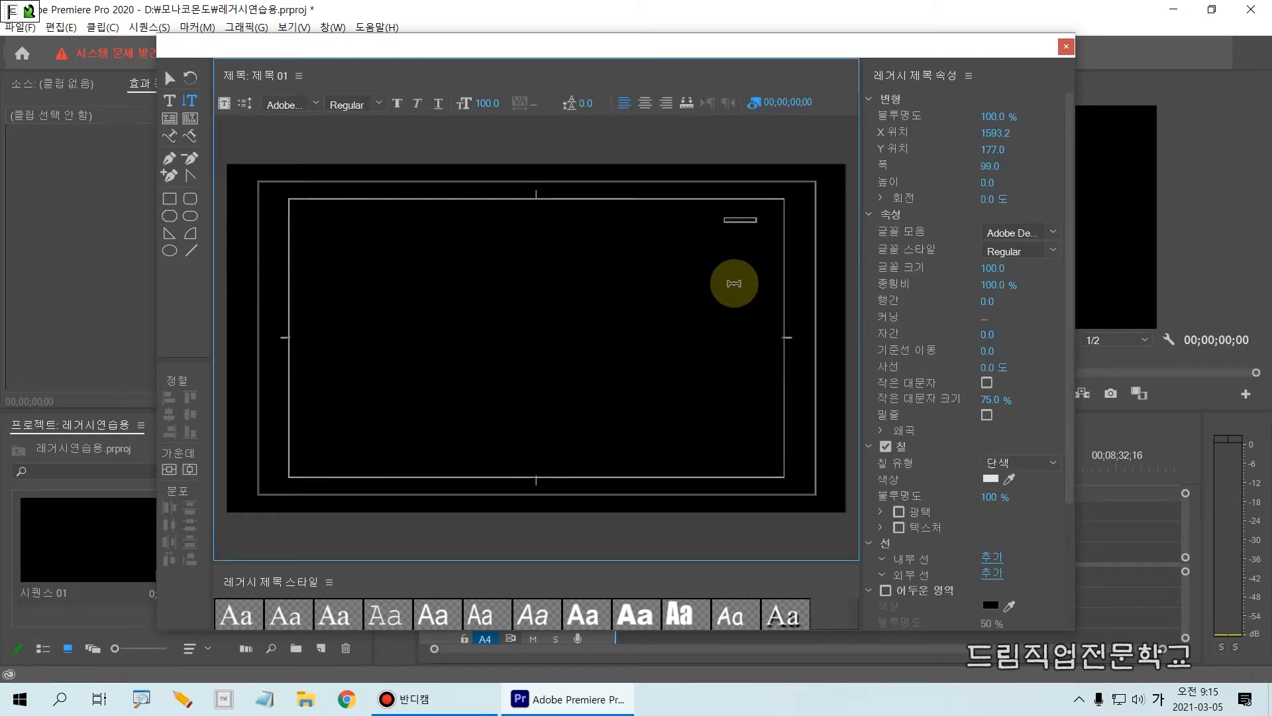
type("직업전")
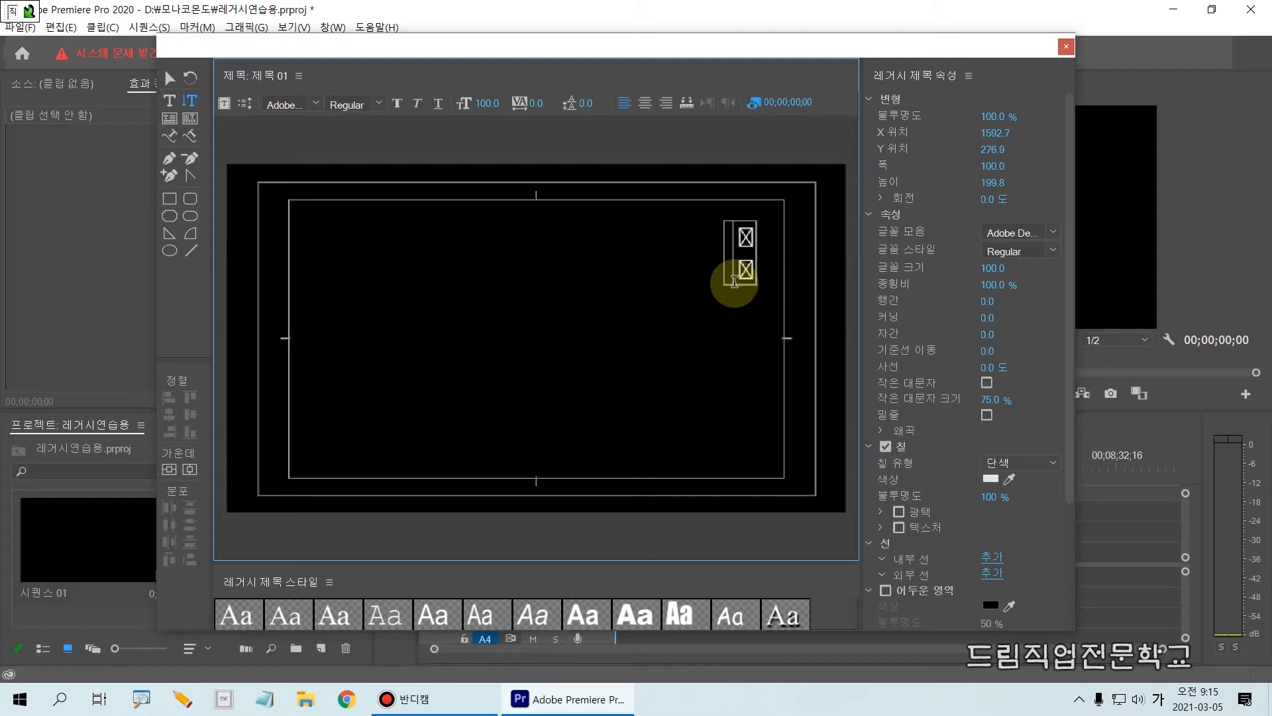
type("문학교")
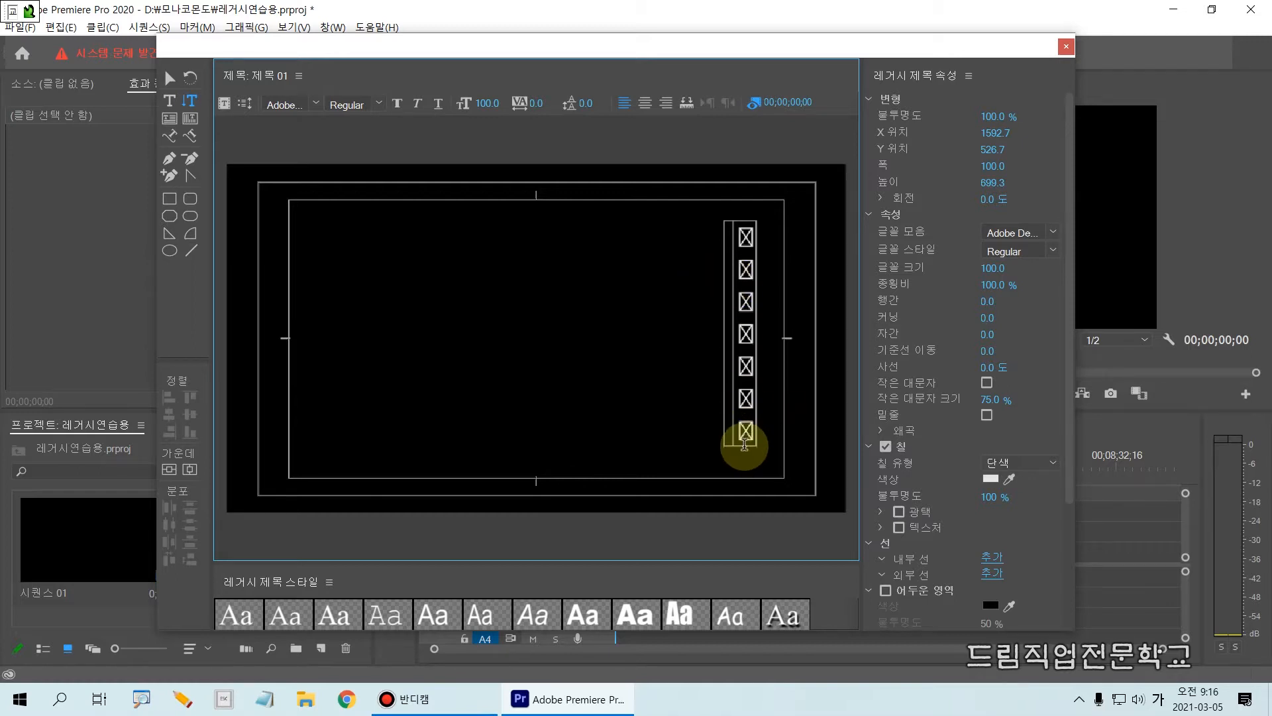
Select all characters of the vertical text and change their font family to 배달의민족 도현.
left_click_drag(745, 447, 744, 234)
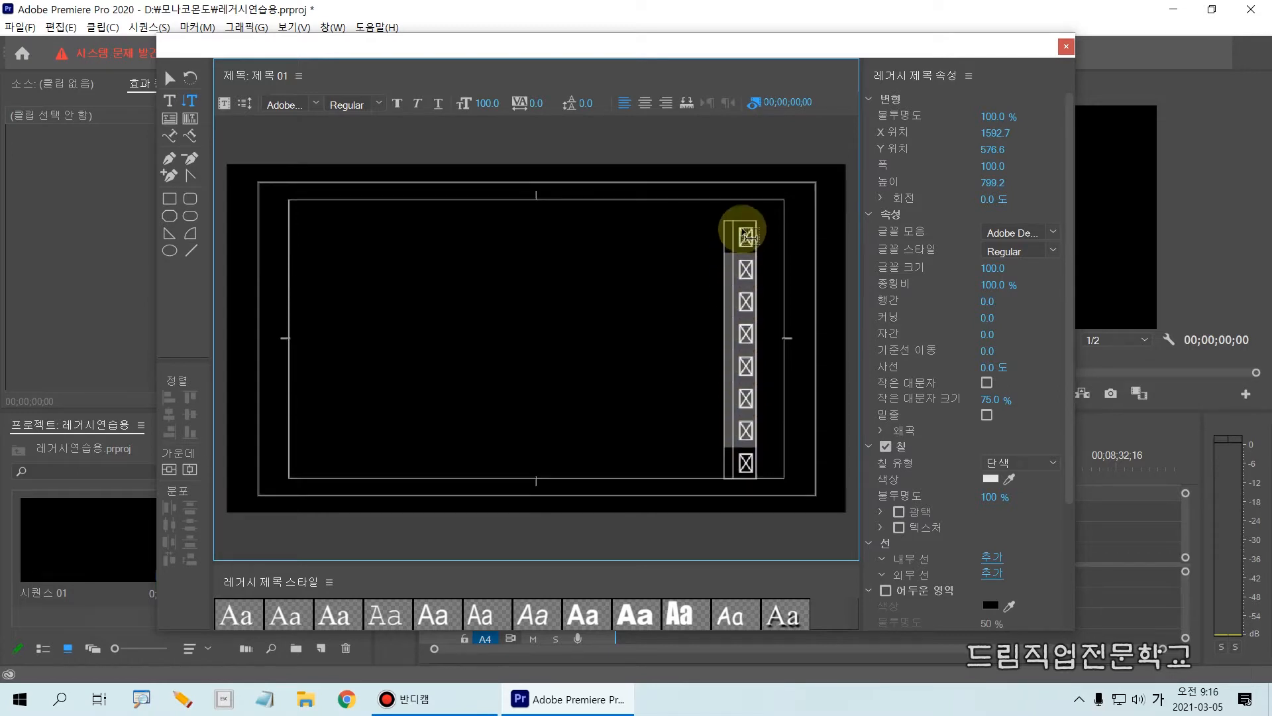
left_click(740, 227)
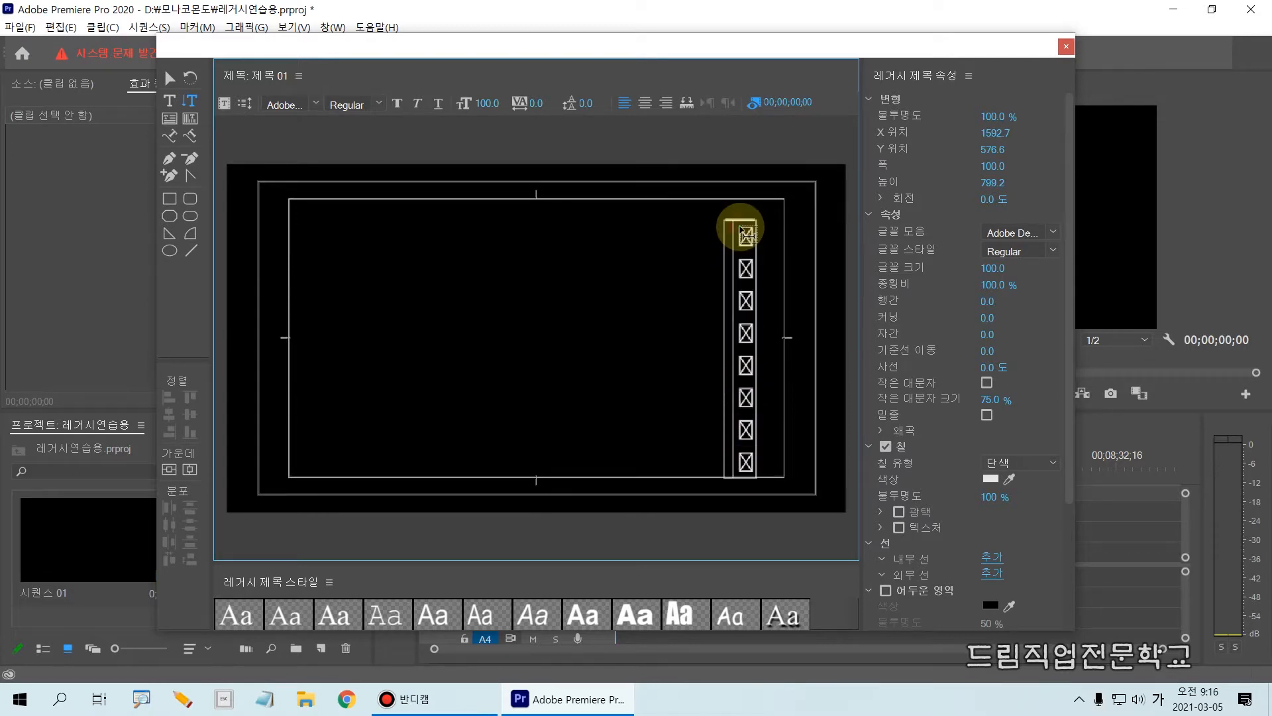
left_click_drag(738, 232, 747, 396)
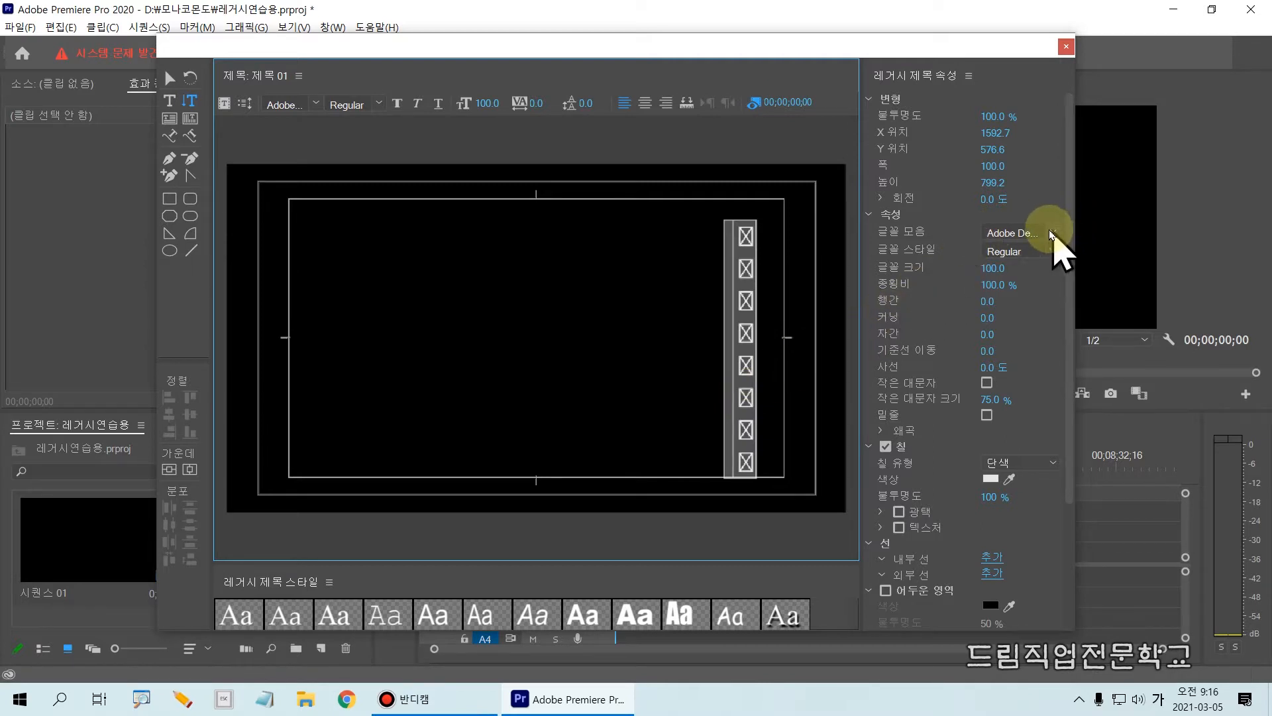
mouse_move(857, 197)
left_mouse_down()
mouse_move(903, 360)
mouse_move(1054, 447)
left_mouse_up()
mouse_move(876, 234)
left_mouse_down()
mouse_move(1034, 231)
mouse_move(1058, 217)
left_mouse_up()
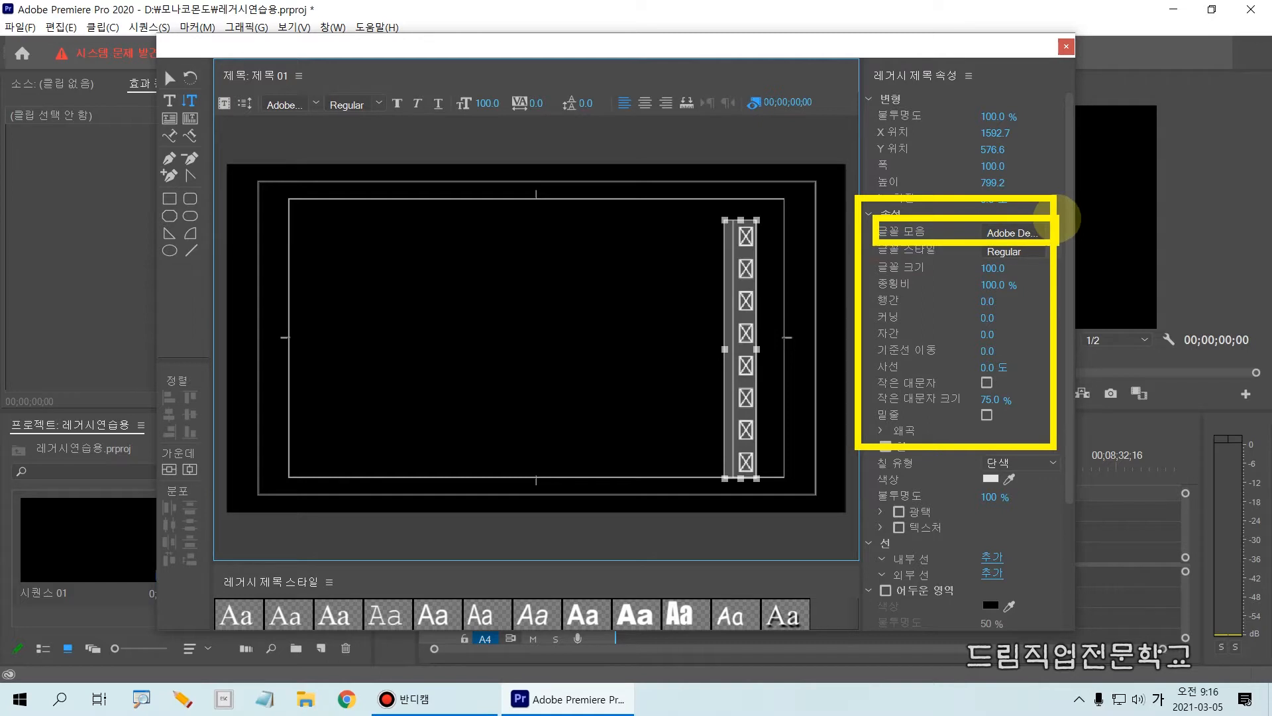
left_click(1054, 232)
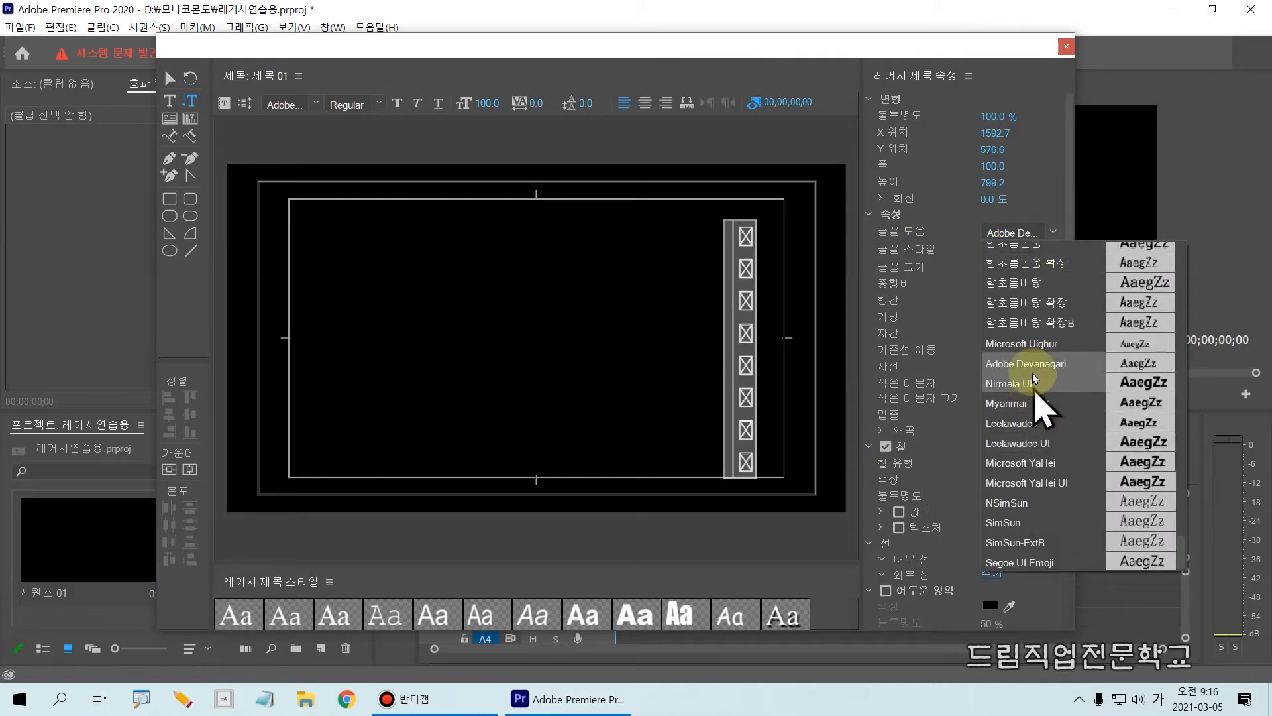
scroll(1005, 292, "up", 4)
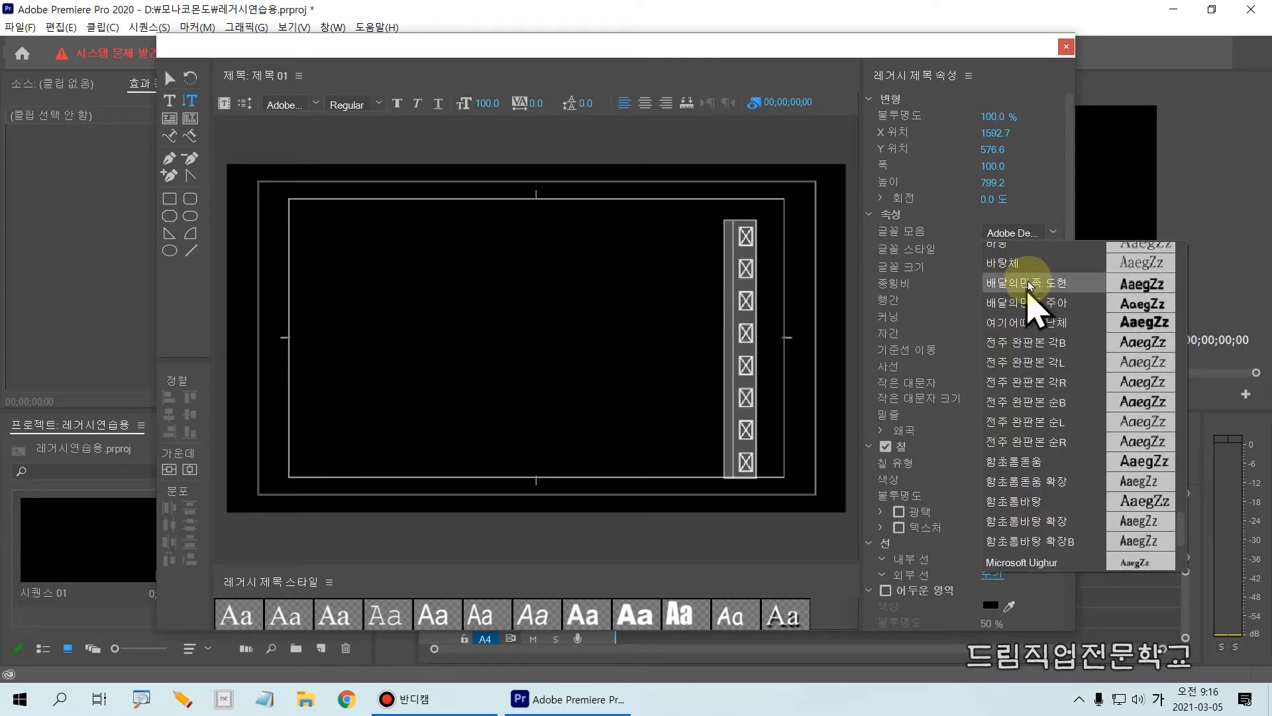
left_click(1032, 285)
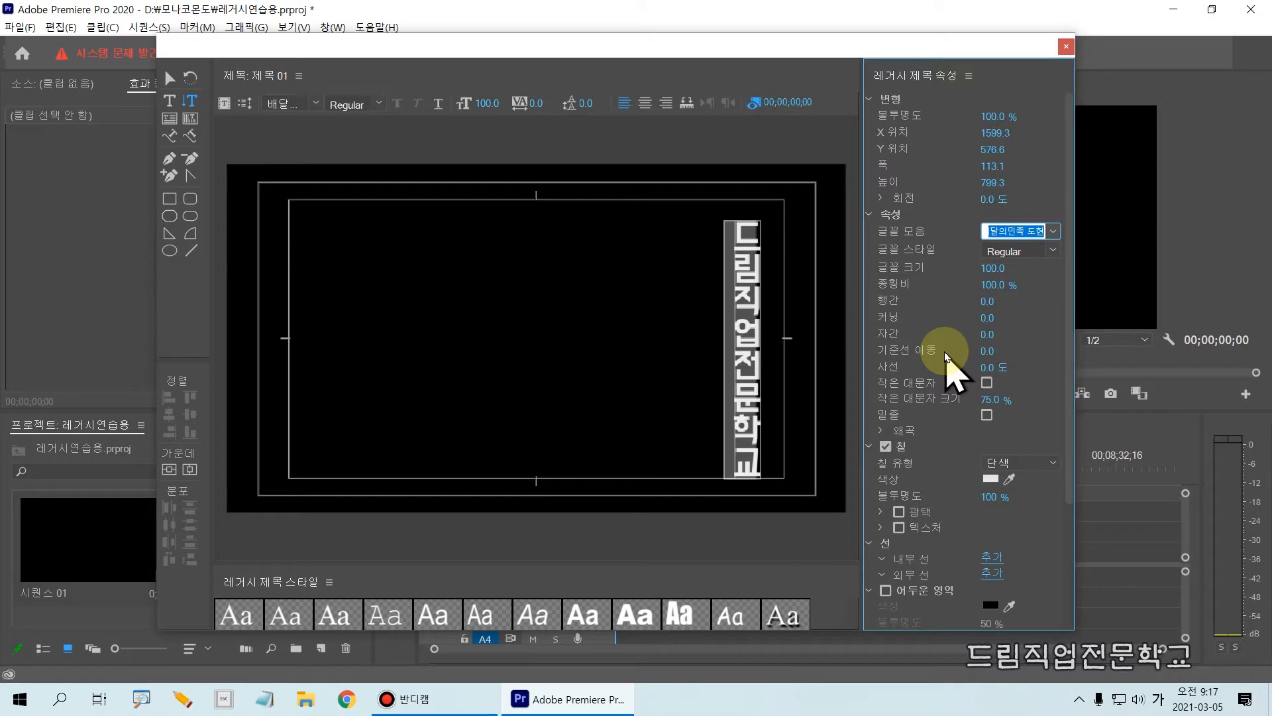
Set the vertical text's font size to 82.
mouse_move(866, 243)
left_mouse_down()
mouse_move(1038, 271)
mouse_move(980, 268)
left_mouse_up()
key("Escape")
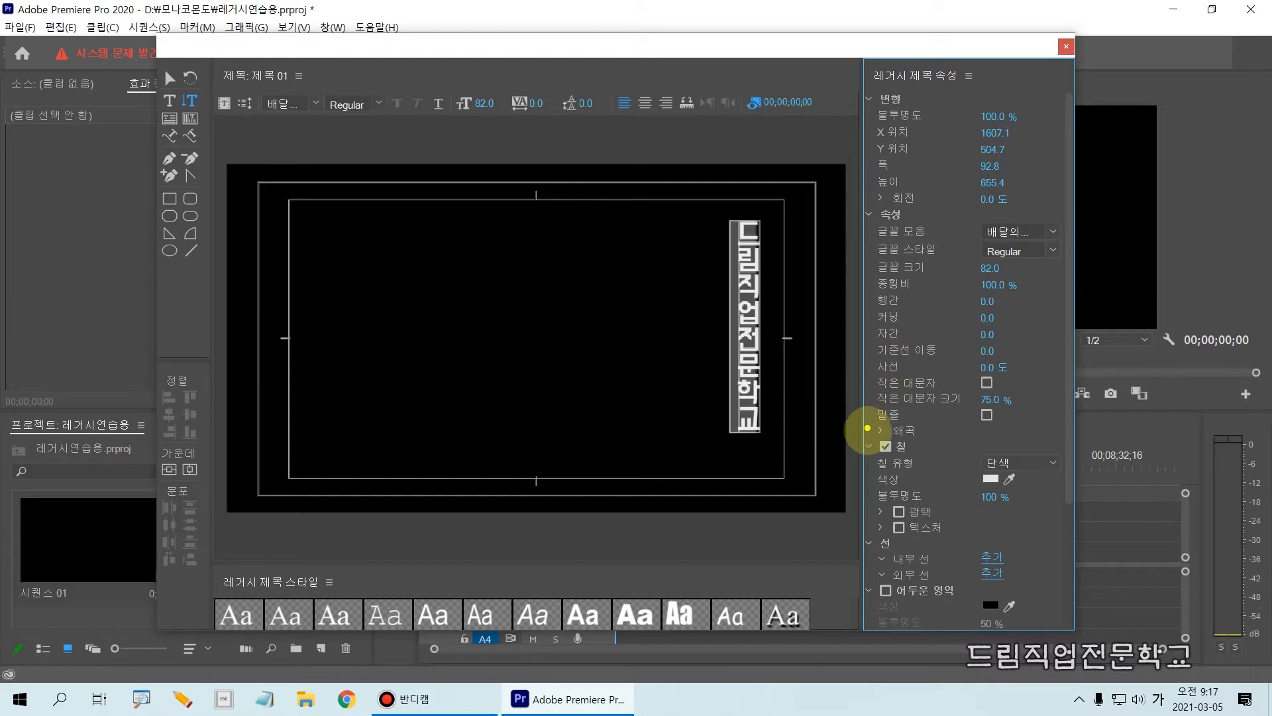
mouse_move(865, 432)
left_mouse_down()
mouse_move(966, 491)
mouse_move(1067, 514)
left_mouse_up()
key("Escape")
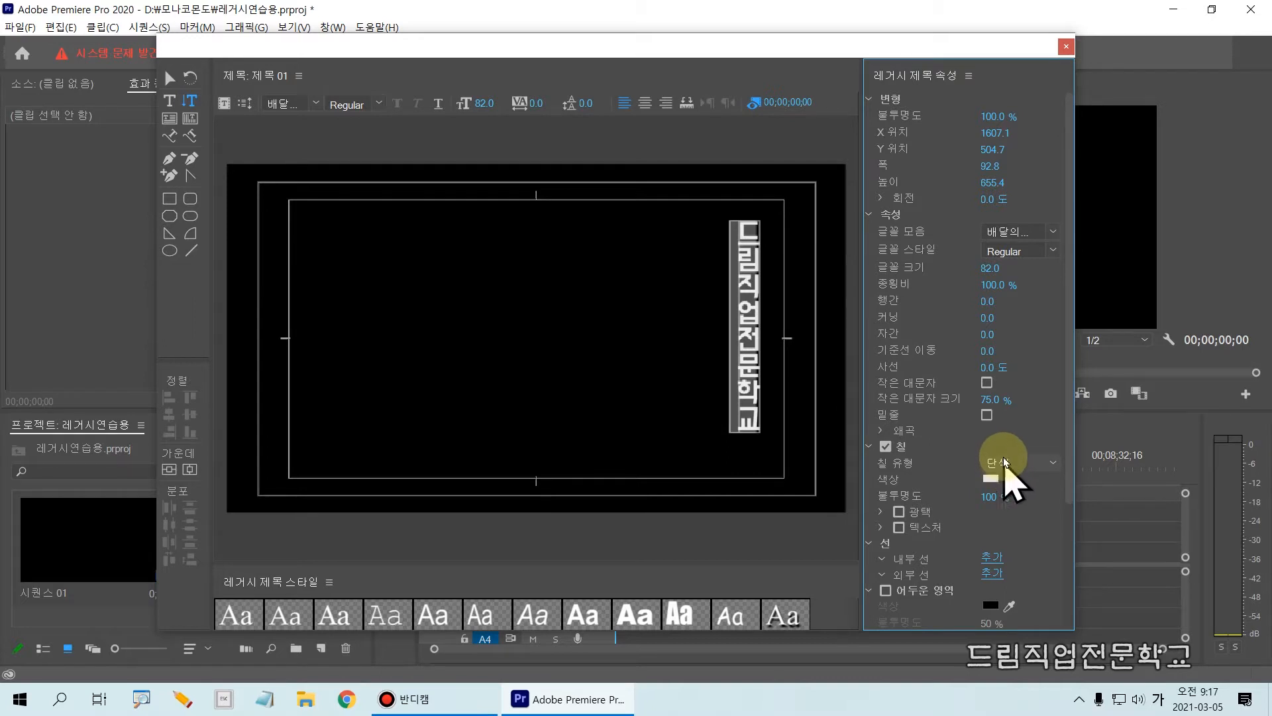
Change the vertical text's solid fill color to bright yellow (FDF803).
left_click_drag(956, 446, 1064, 472)
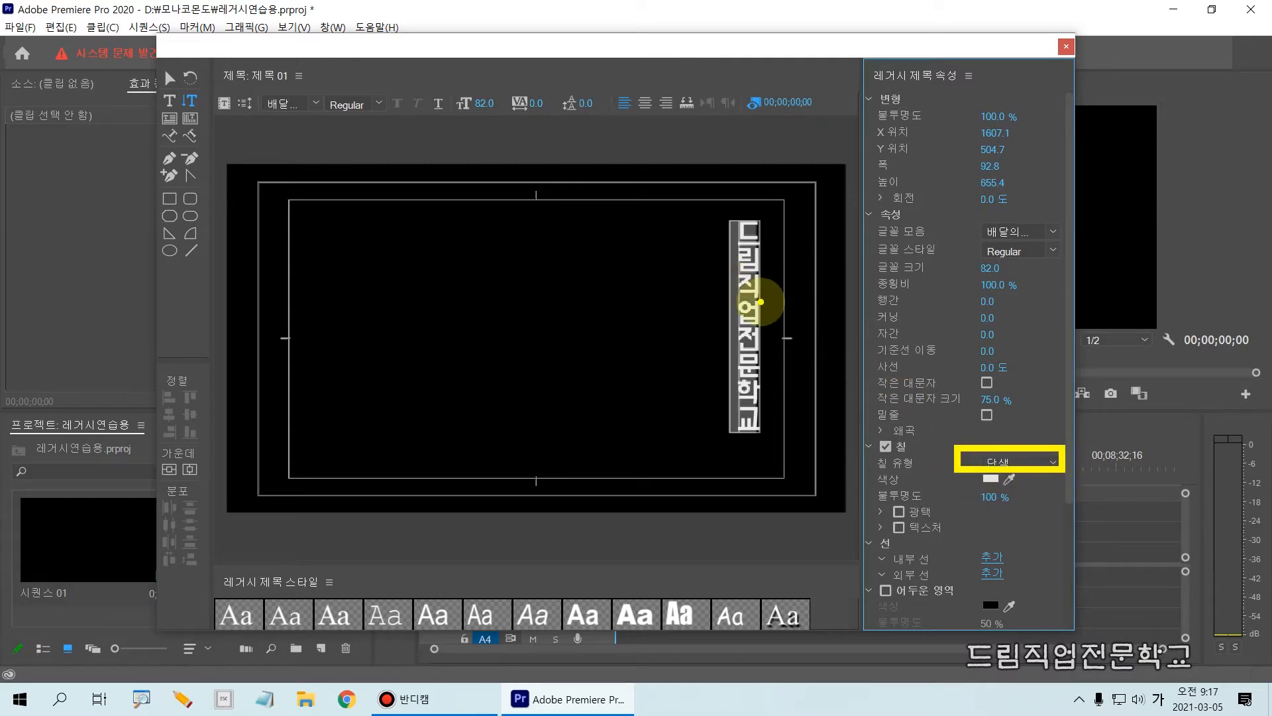
left_click(991, 479)
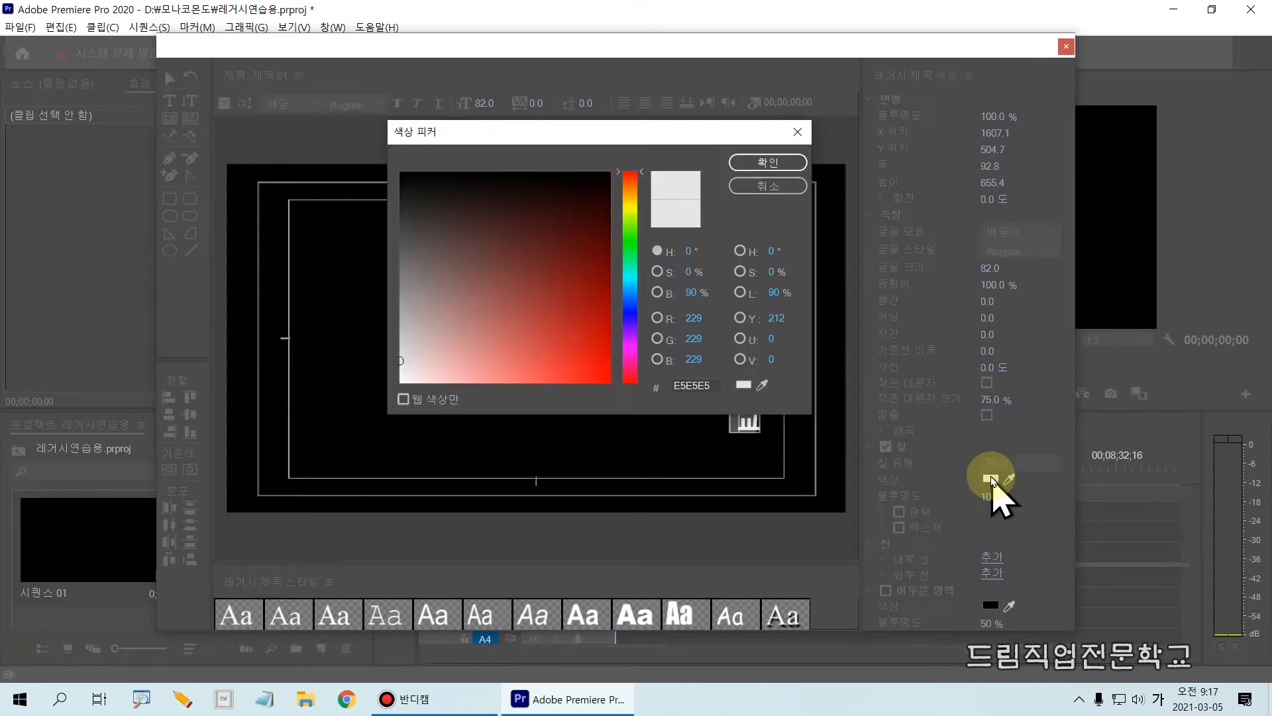
left_click(630, 206)
left_click(587, 355)
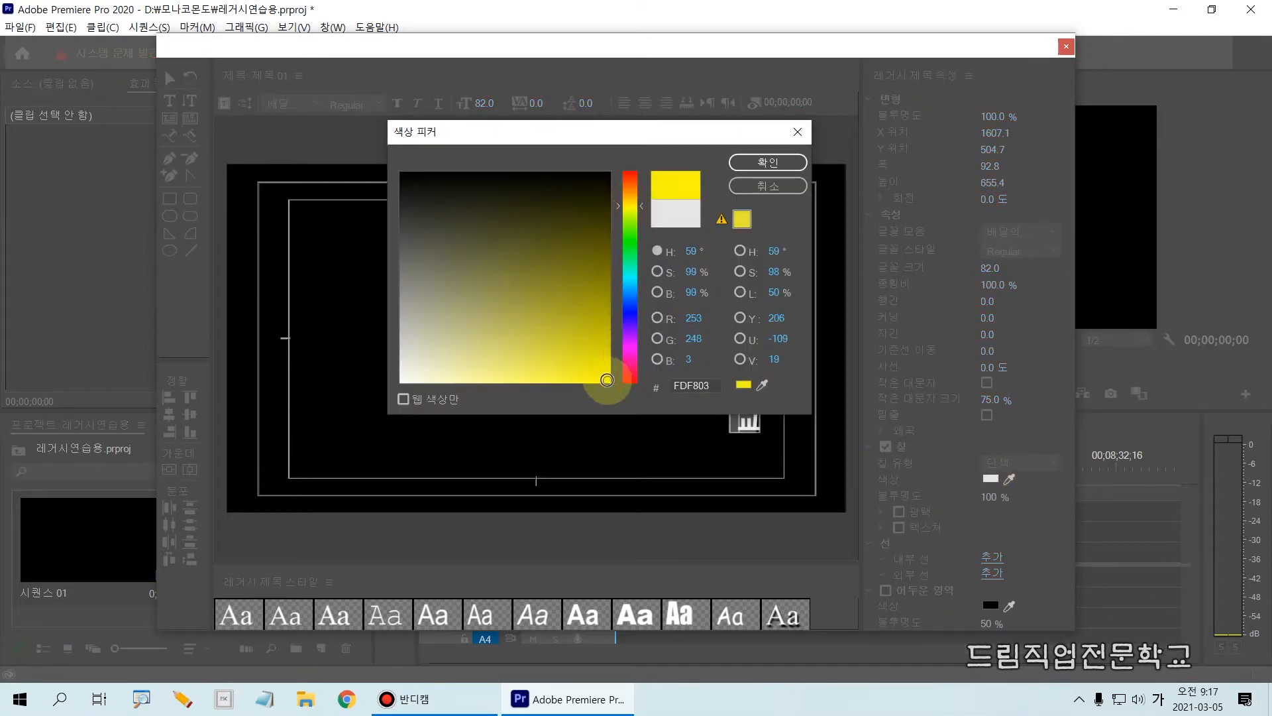
left_click(774, 166)
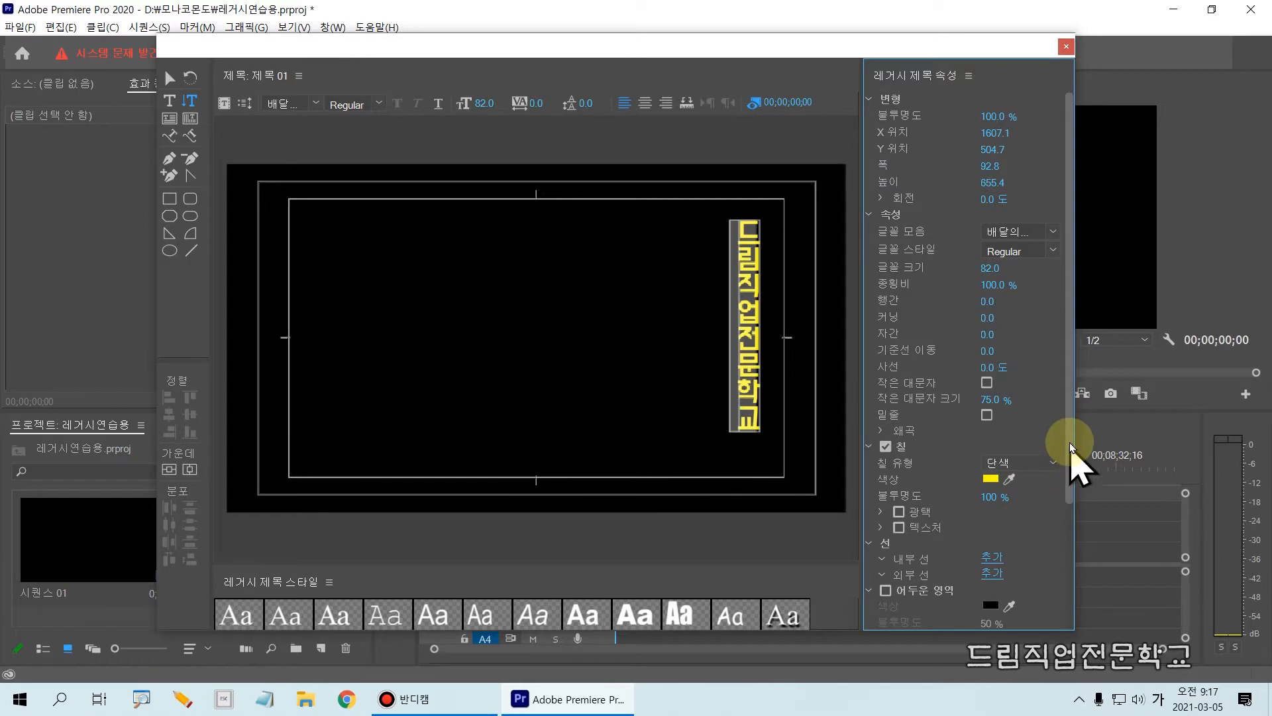
Add an outer stroke to the yellow vertical text.
left_click_drag(1070, 455, 1059, 619)
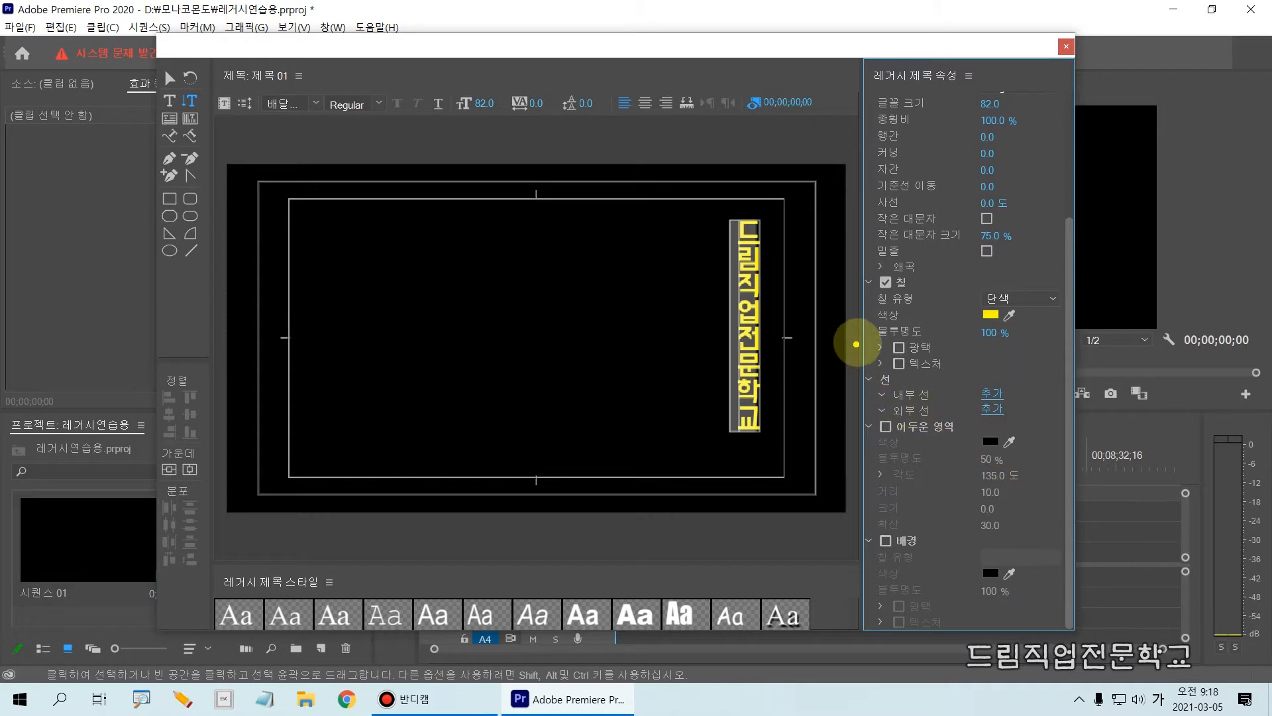
left_click_drag(860, 270, 1066, 332)
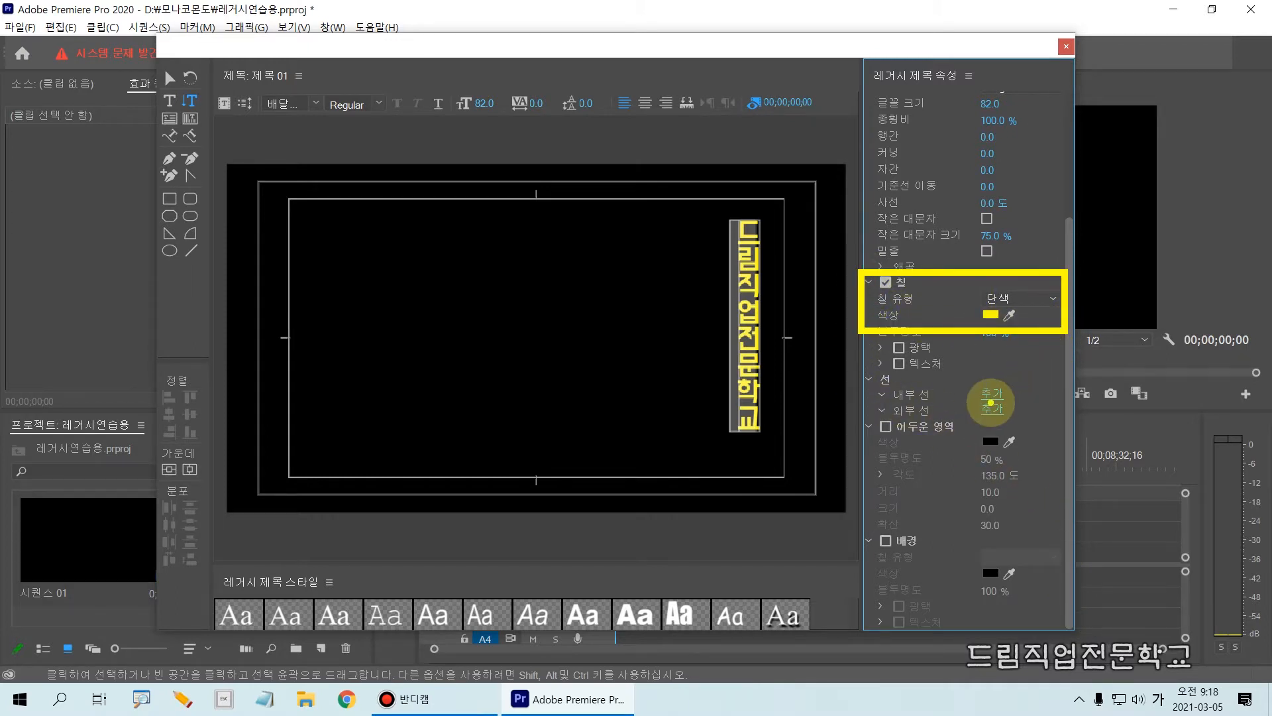
mouse_move(853, 362)
left_mouse_down()
mouse_move(954, 417)
mouse_move(1045, 432)
left_mouse_up()
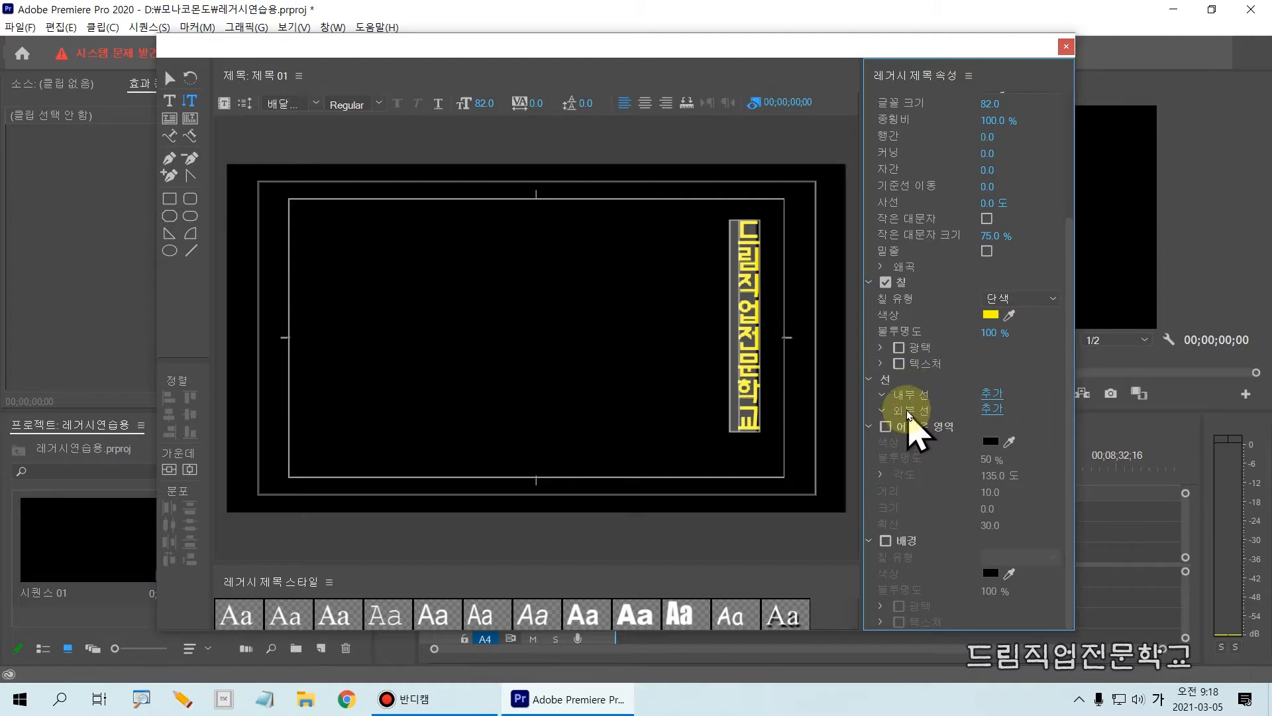
left_click_drag(861, 396, 1038, 422)
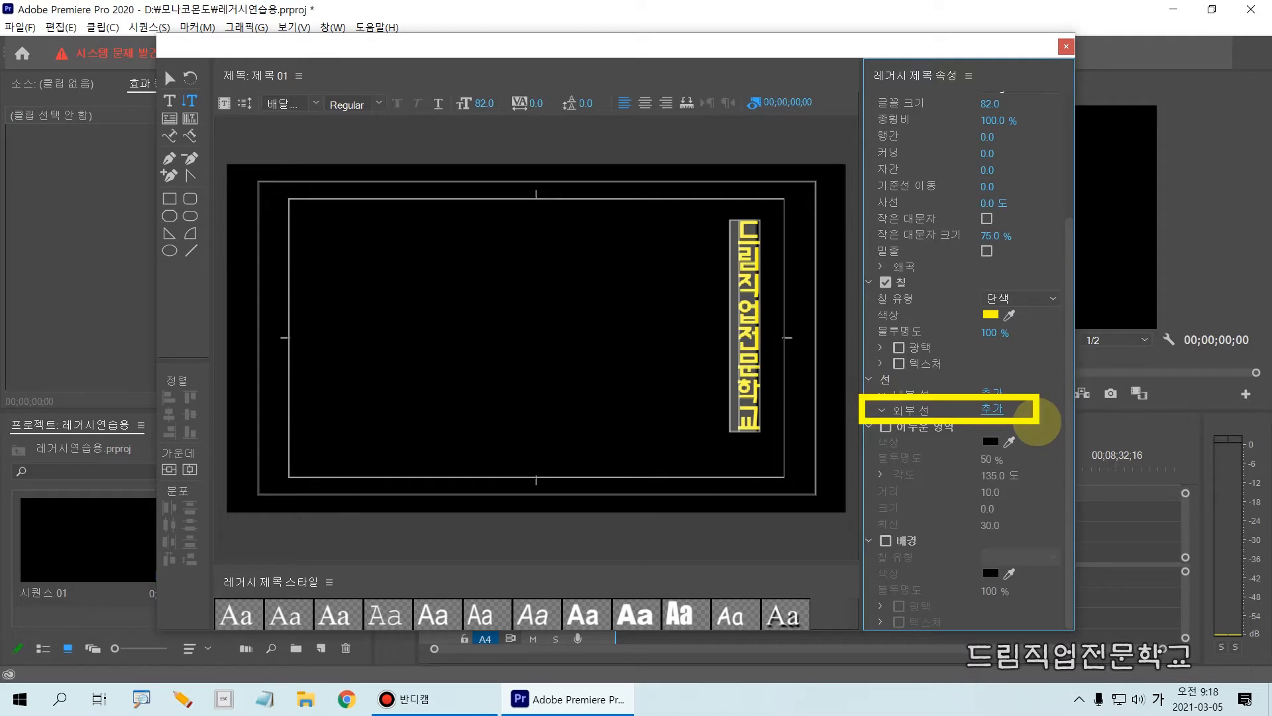
key("Escape")
left_click(882, 411)
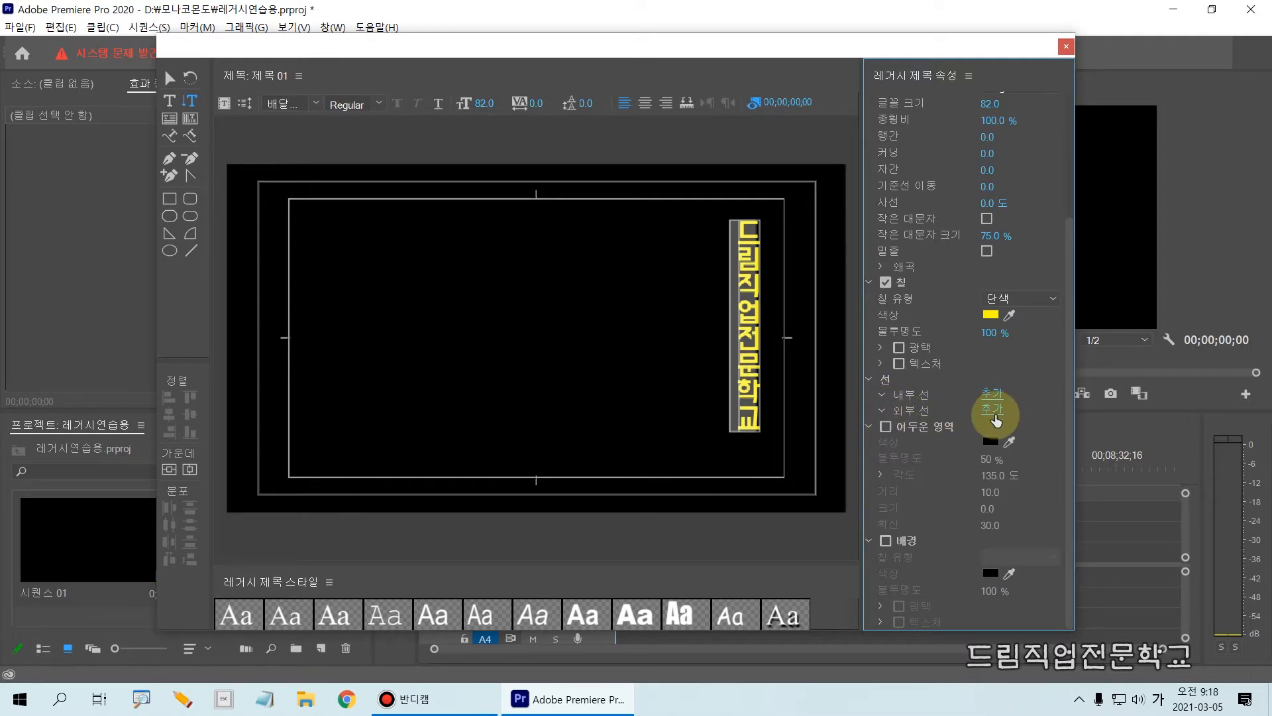
mouse_move(965, 398)
left_mouse_down()
mouse_move(1015, 426)
mouse_move(1031, 419)
left_mouse_up()
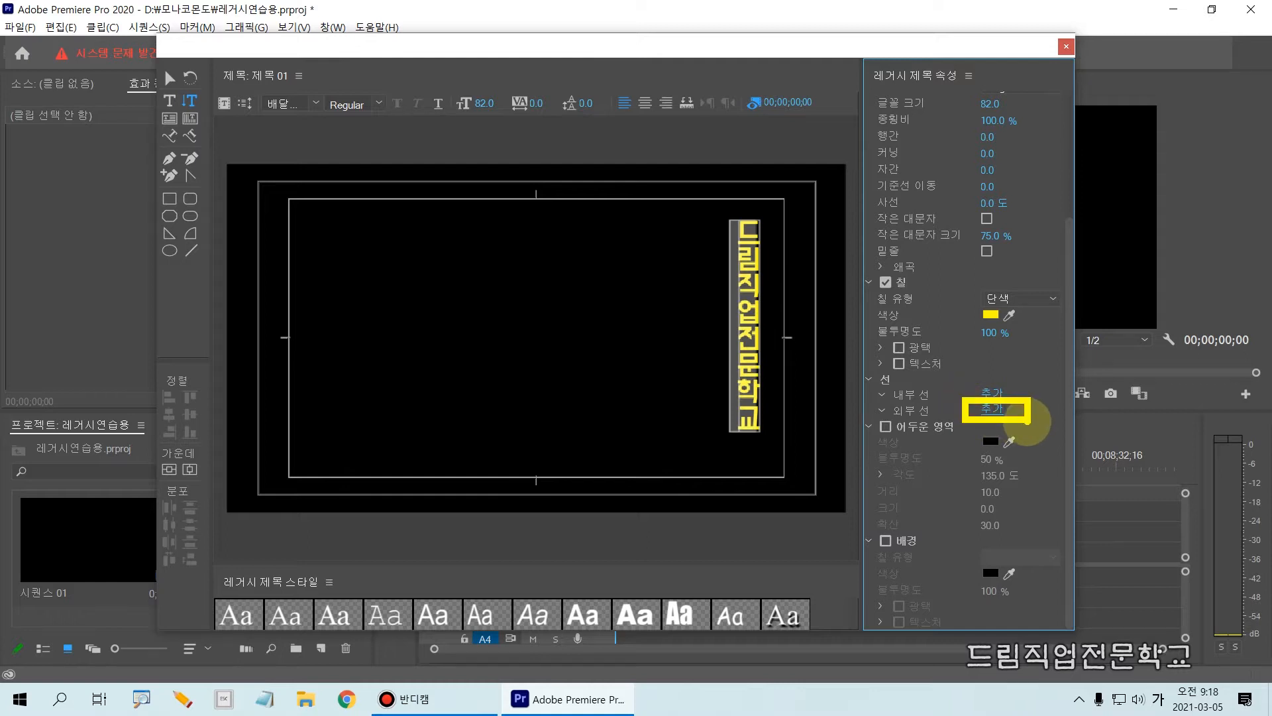
key("Escape")
left_click(991, 408)
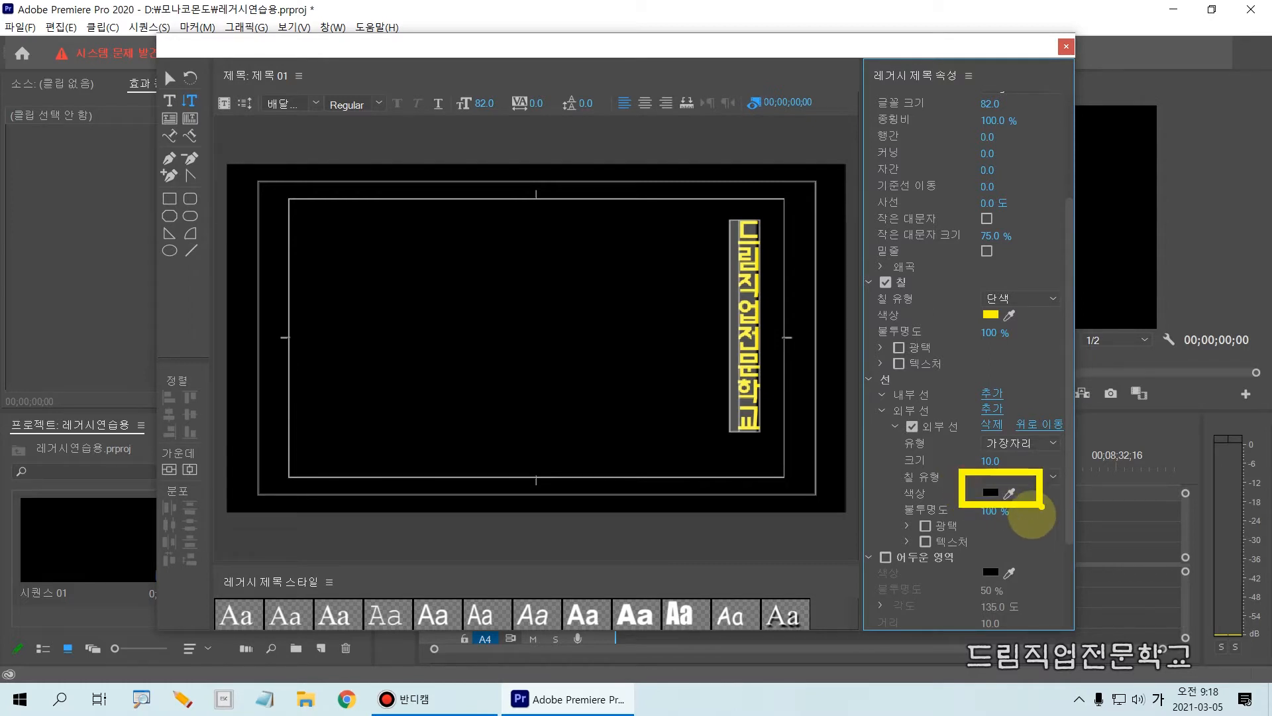
Set the outer stroke's color to white (FFFFFF) and its size to 15.
left_click(991, 493)
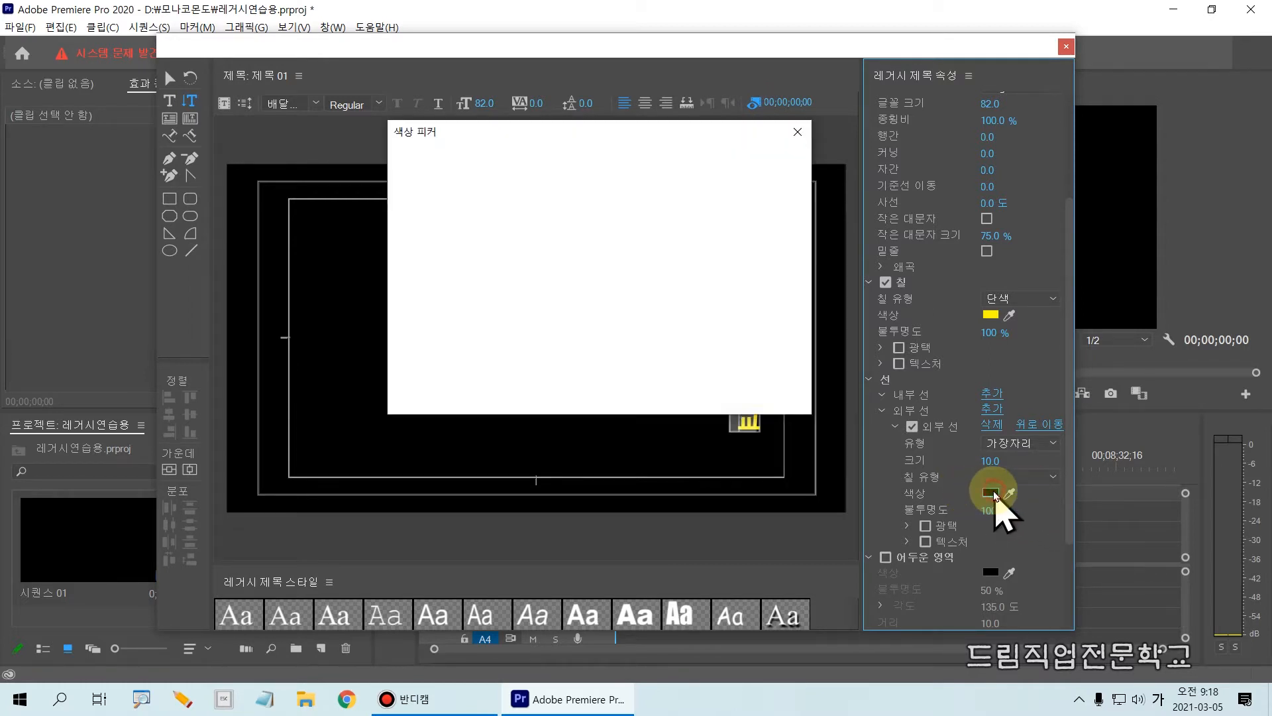
left_click_drag(508, 316, 406, 420)
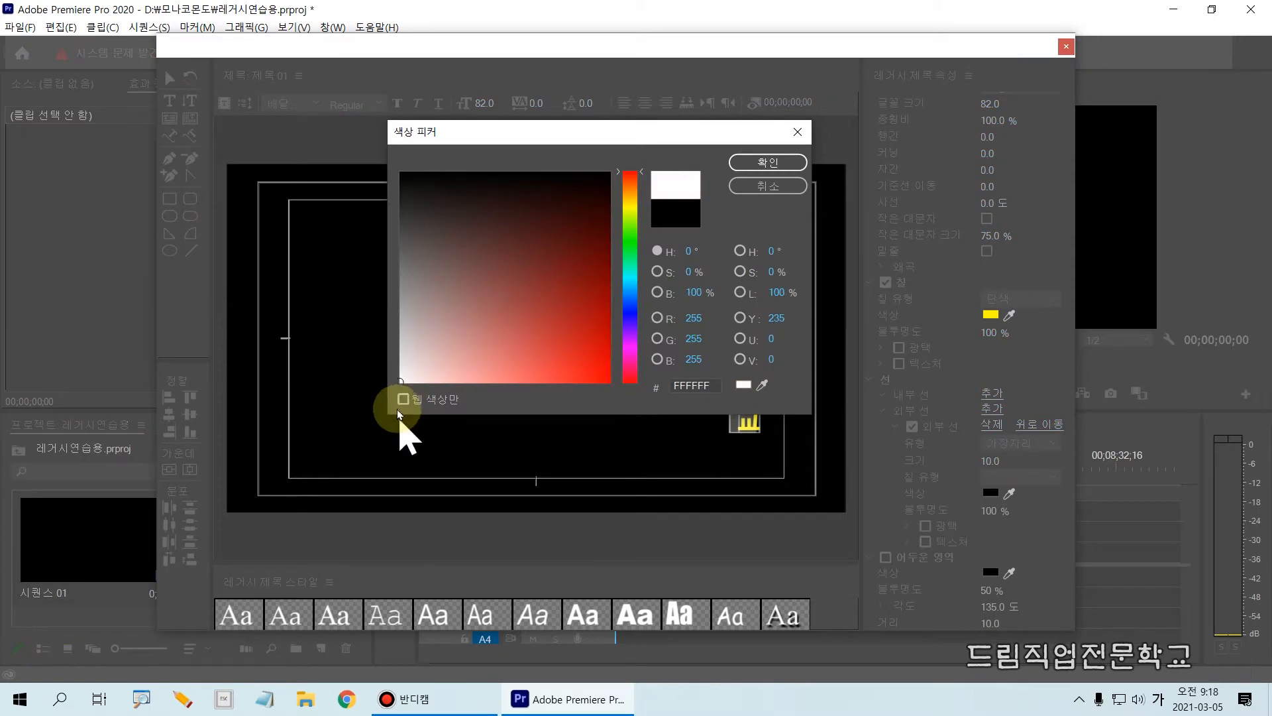
left_click(762, 164)
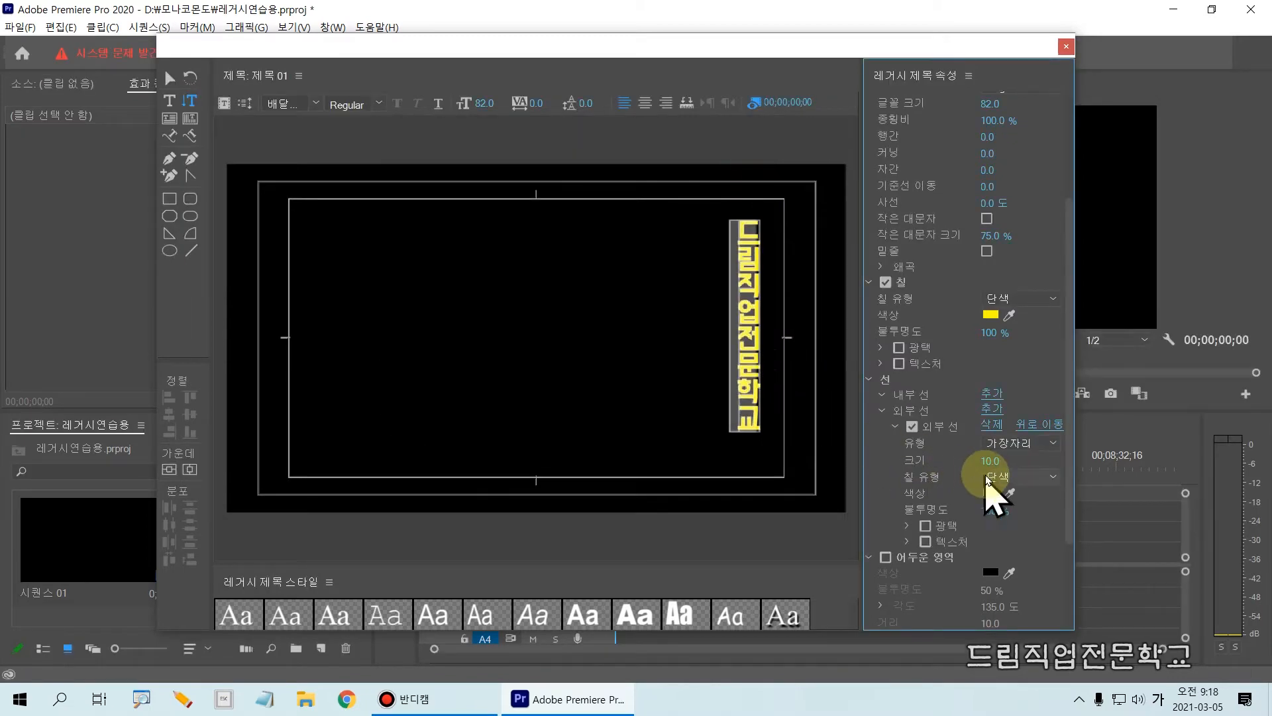
mouse_move(984, 466)
left_mouse_down()
mouse_move(998, 466)
mouse_move(986, 466)
left_mouse_up()
left_click(994, 459)
type("15")
left_click(944, 434)
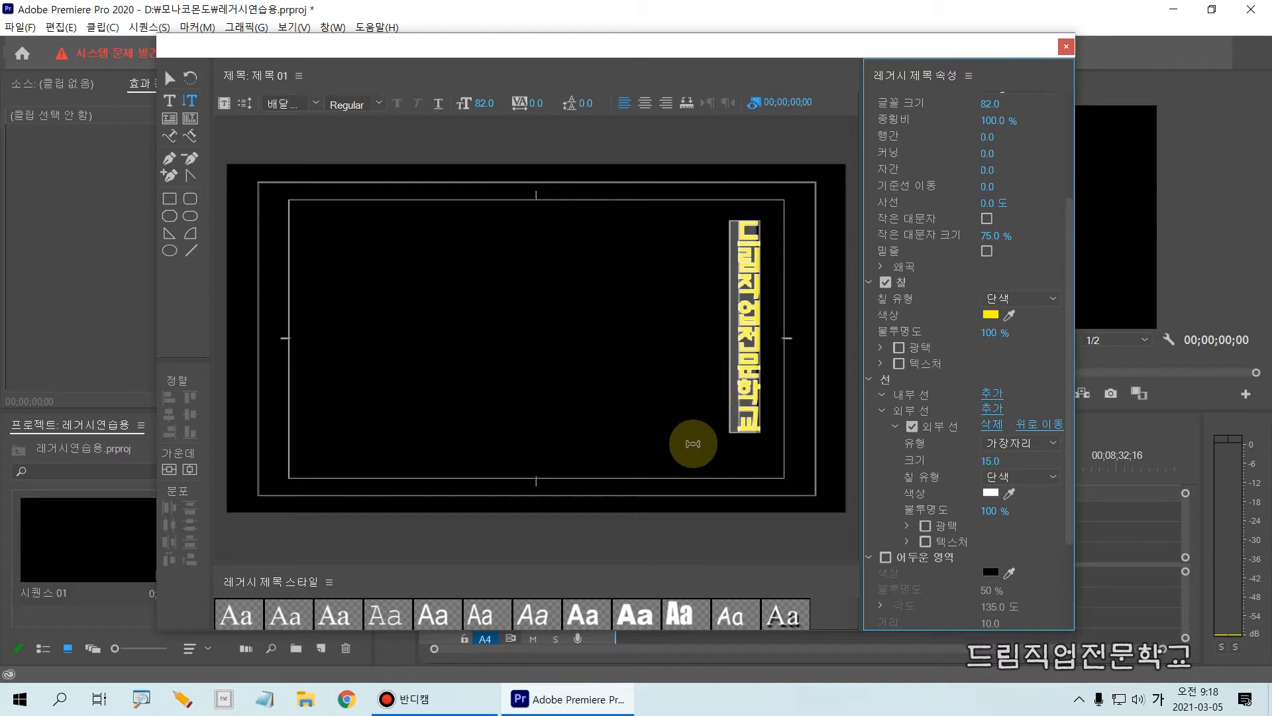
Leave text editing, select the vertical text object with the Selection tool, and display its shadow (어두운 영역) settings.
left_click_drag(1067, 436, 1062, 547)
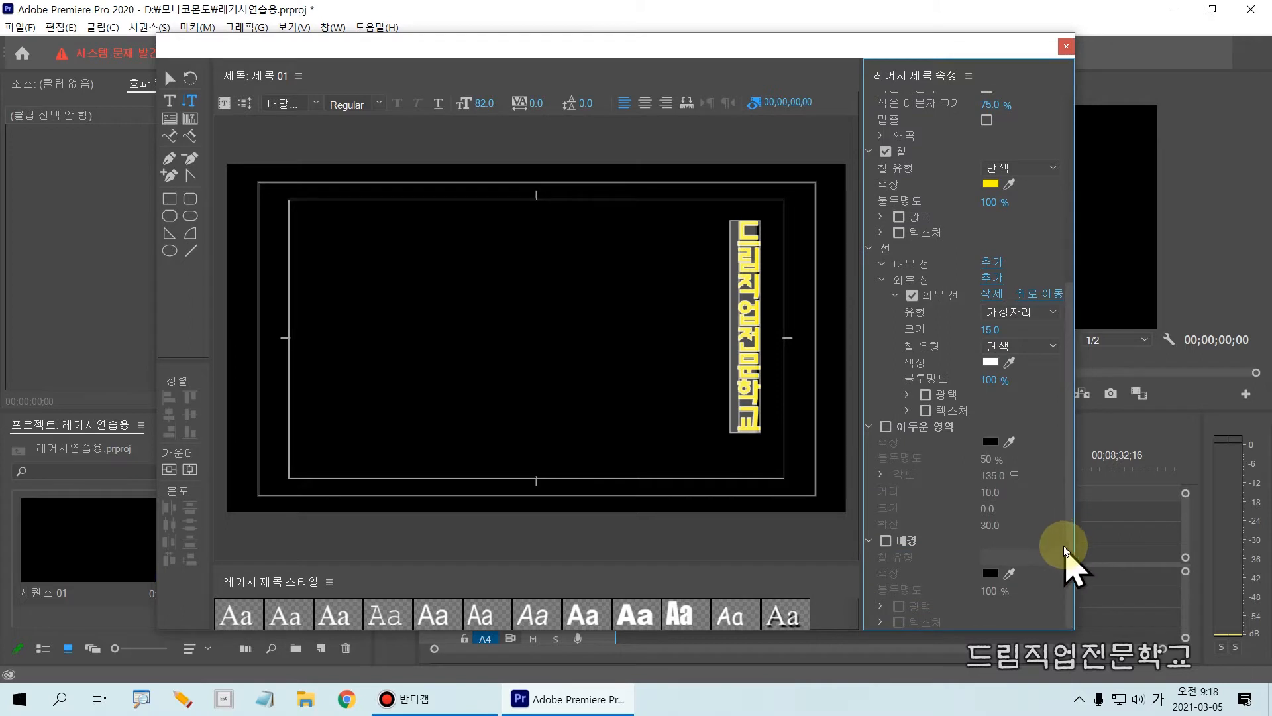
left_click(169, 78)
left_click(655, 366)
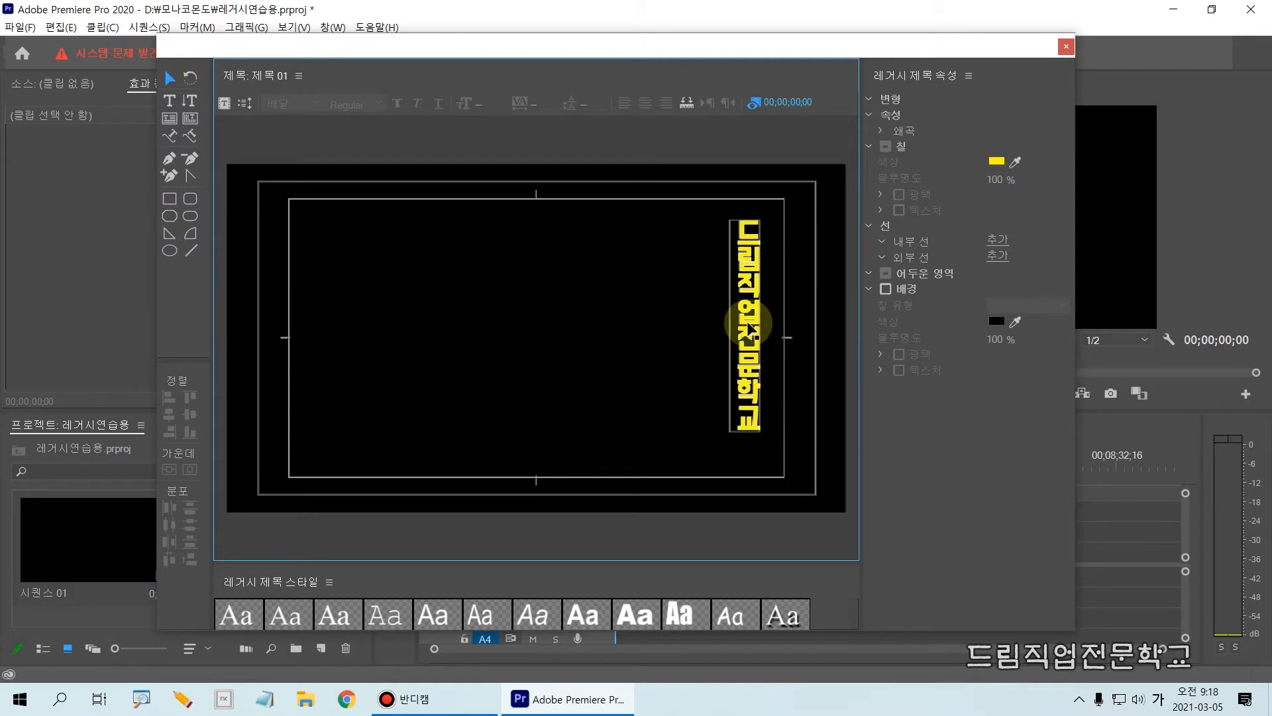
left_click(748, 324)
left_click_drag(689, 199, 793, 448)
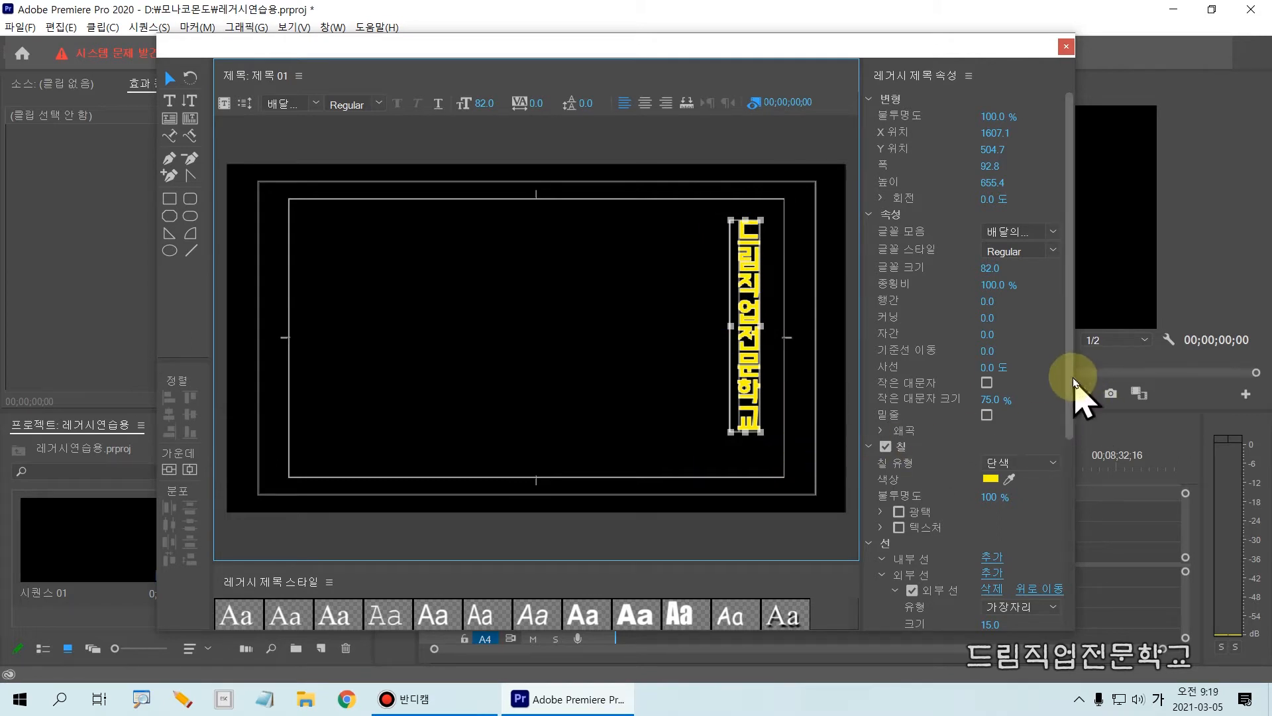
scroll(1071, 404, "down", 2)
scroll(1071, 434, "down", 7)
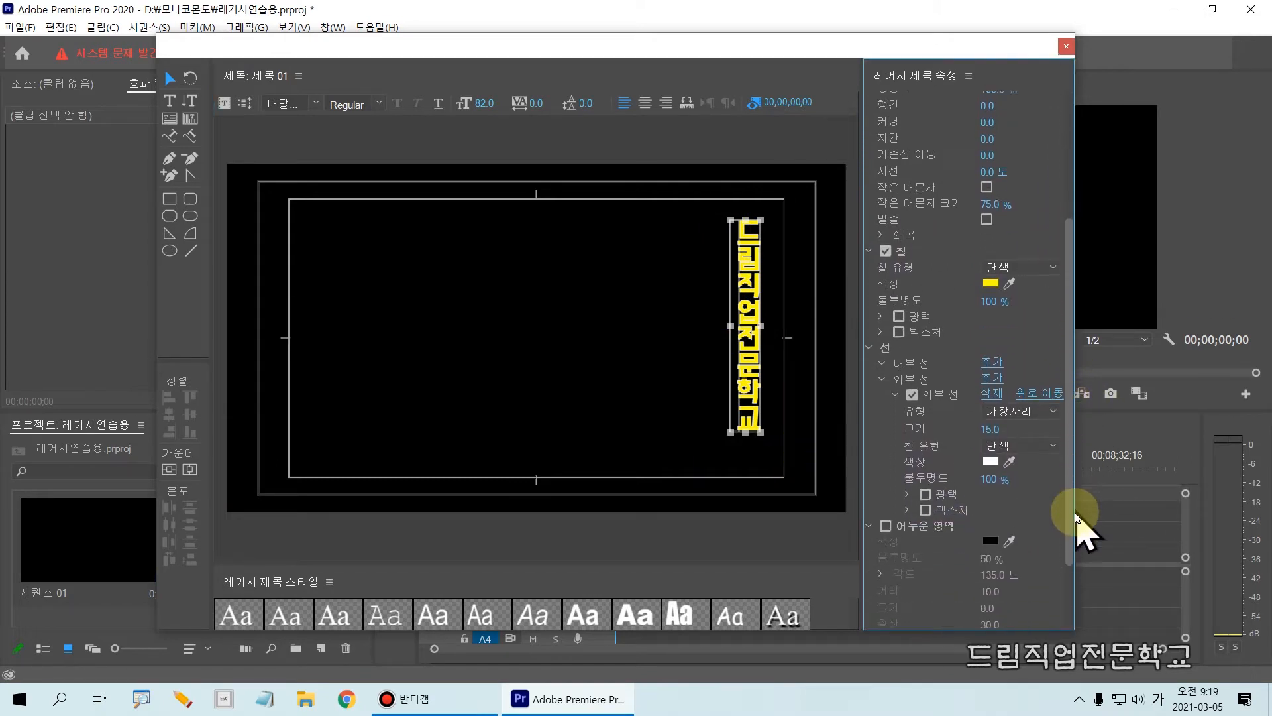
mouse_move(831, 399)
left_mouse_down()
mouse_move(839, 431)
mouse_move(994, 537)
mouse_move(1075, 546)
left_mouse_up()
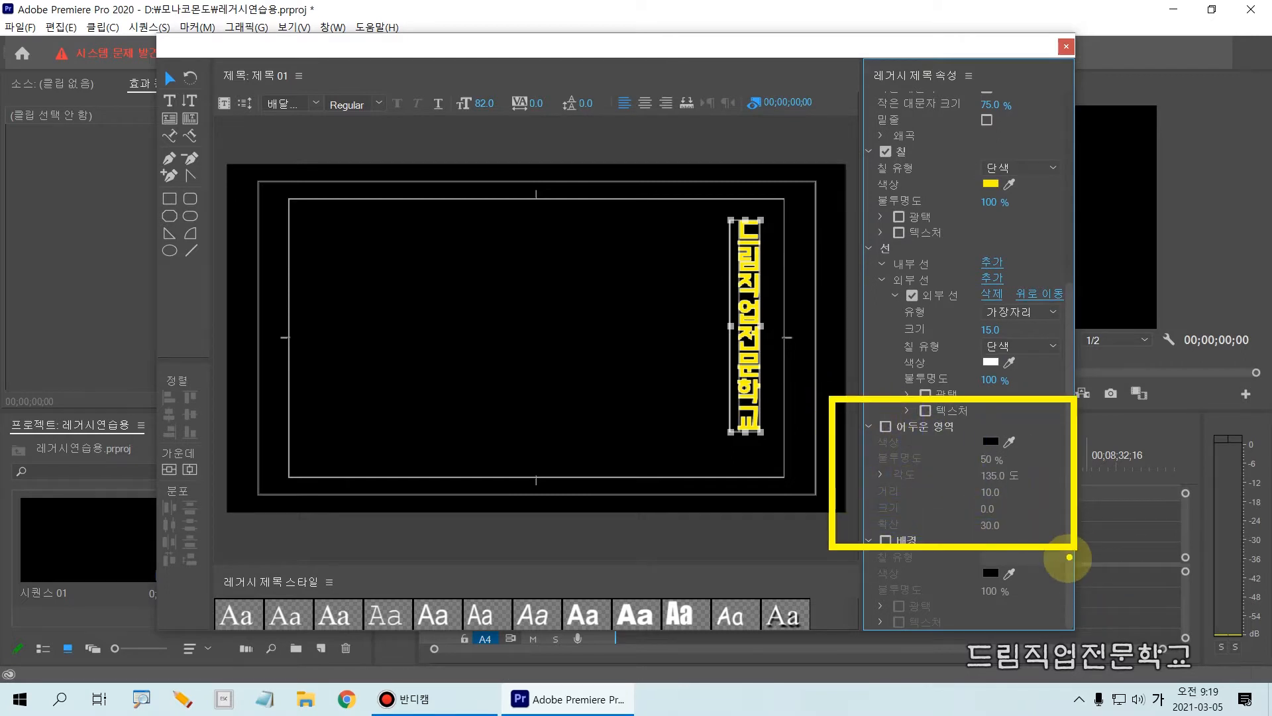
key("Escape")
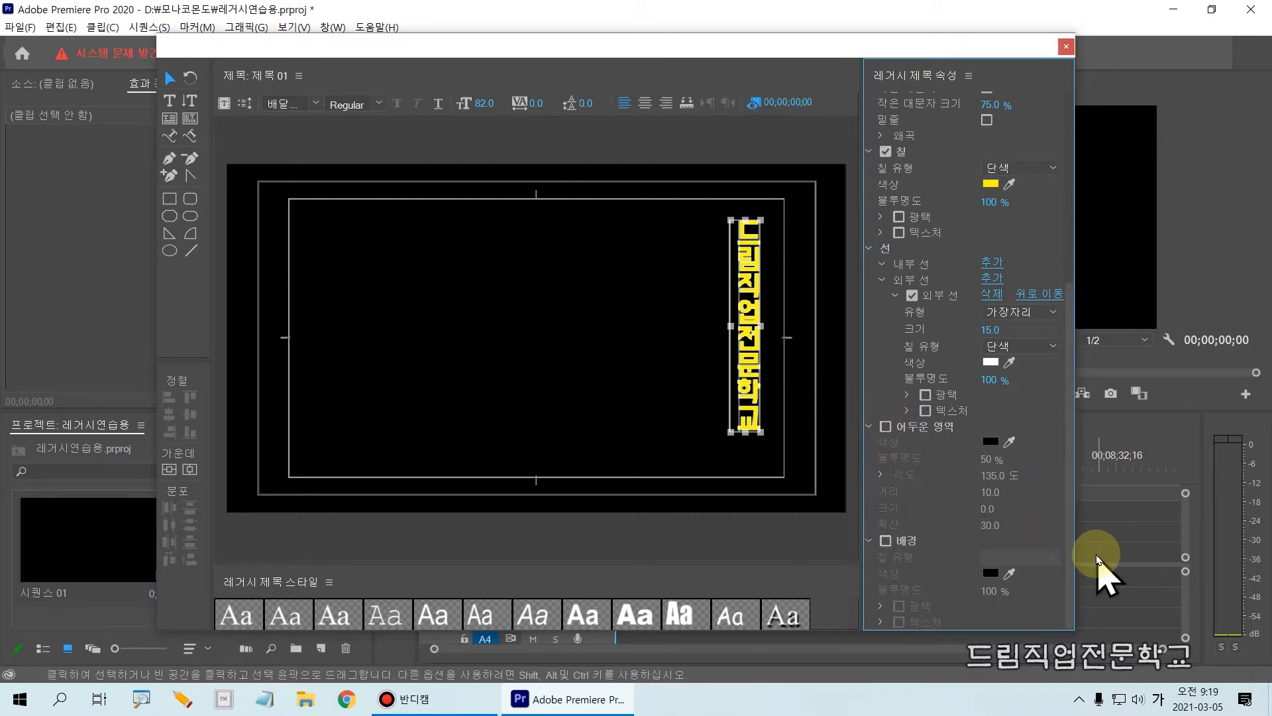
Turn on the vertical text's shadow (어두운 영역) and set its color to bright cyan.
left_click(886, 426)
mouse_move(859, 399)
left_mouse_down()
mouse_move(894, 443)
mouse_move(922, 444)
left_mouse_up()
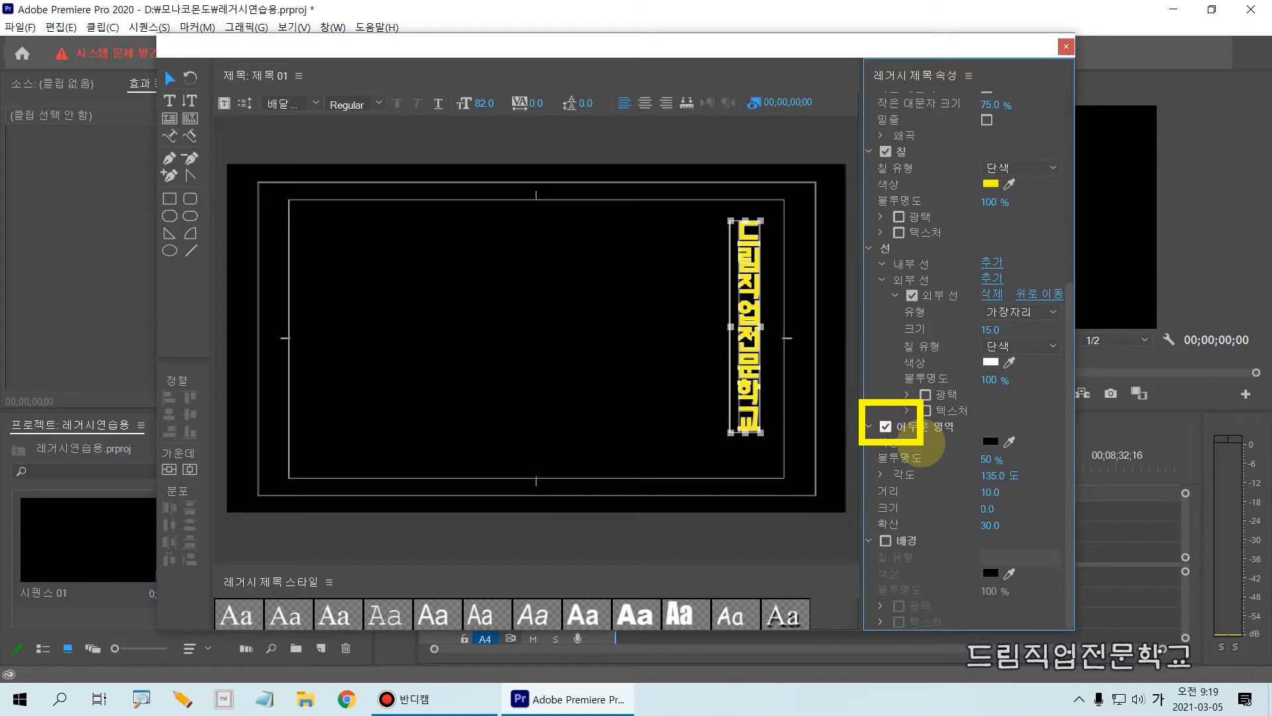
key("Escape")
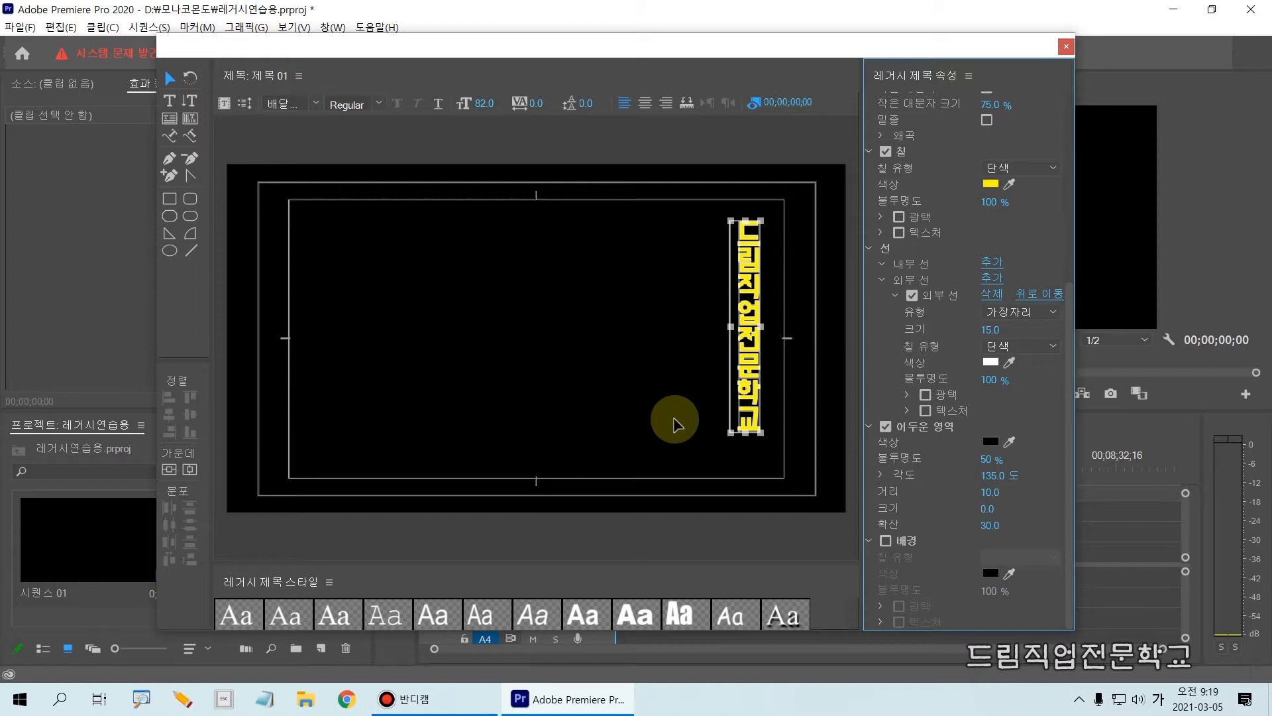
left_click(991, 441)
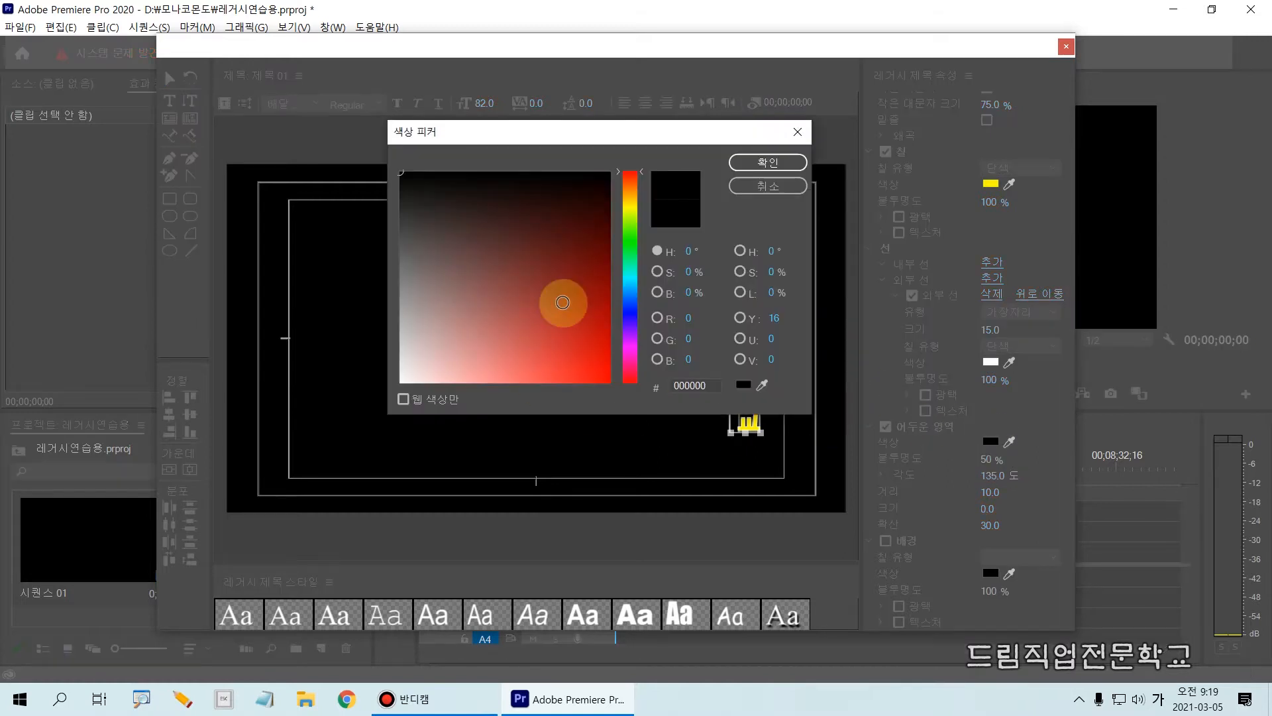
left_click(629, 277)
left_click(586, 302)
left_click_drag(586, 318, 618, 334)
left_click(768, 162)
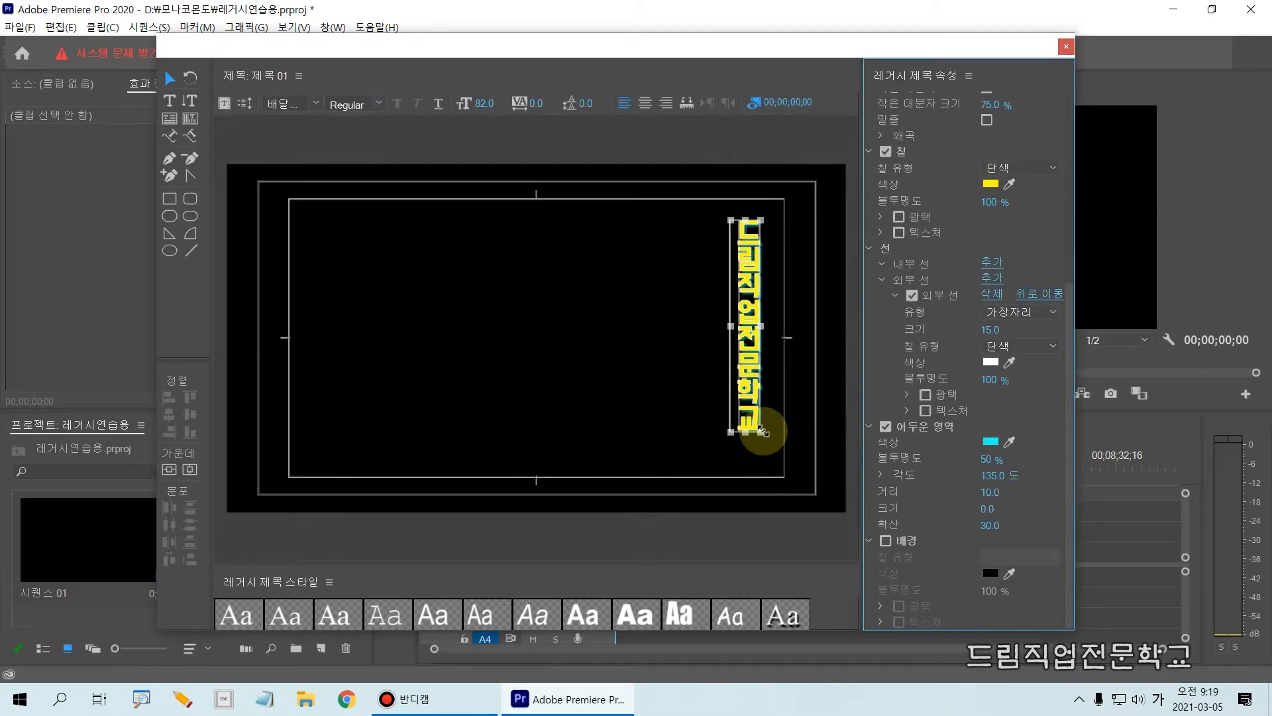
Set the text shadow's opacity to 100%, its distance to 15 and its spread (확산) to 95.
left_click_drag(709, 217, 769, 249)
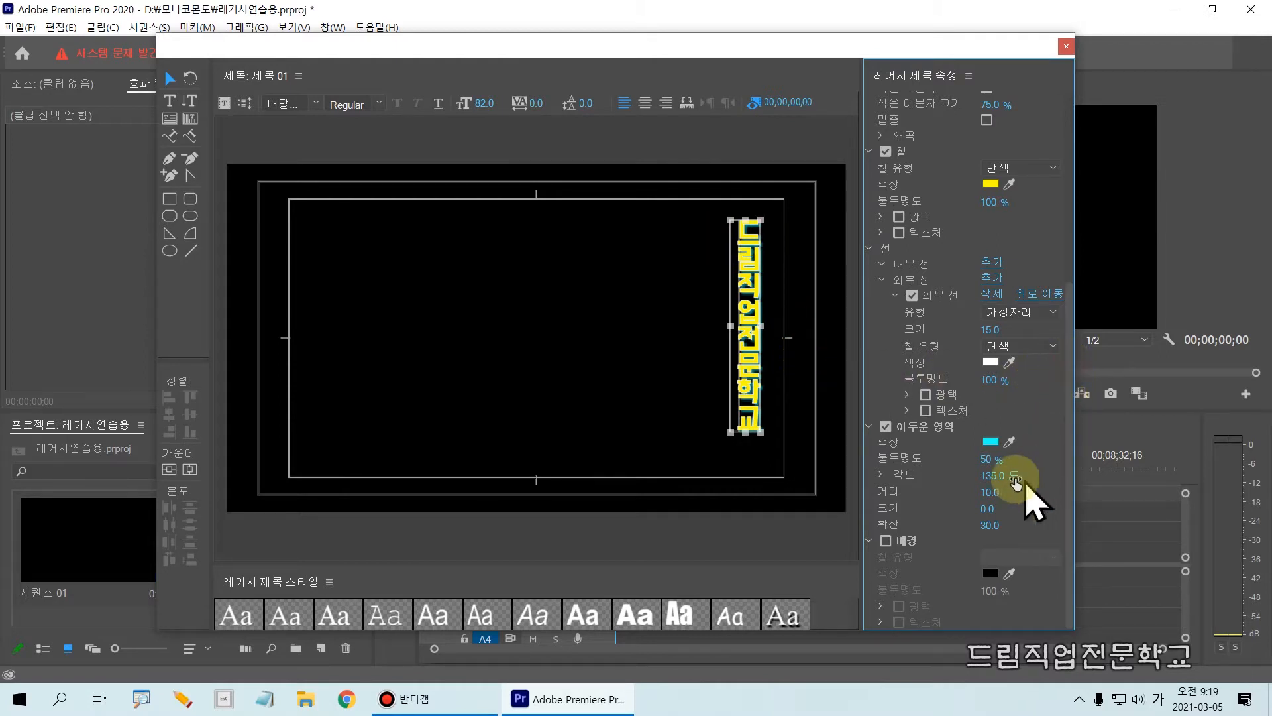
left_click_drag(988, 464, 1021, 464)
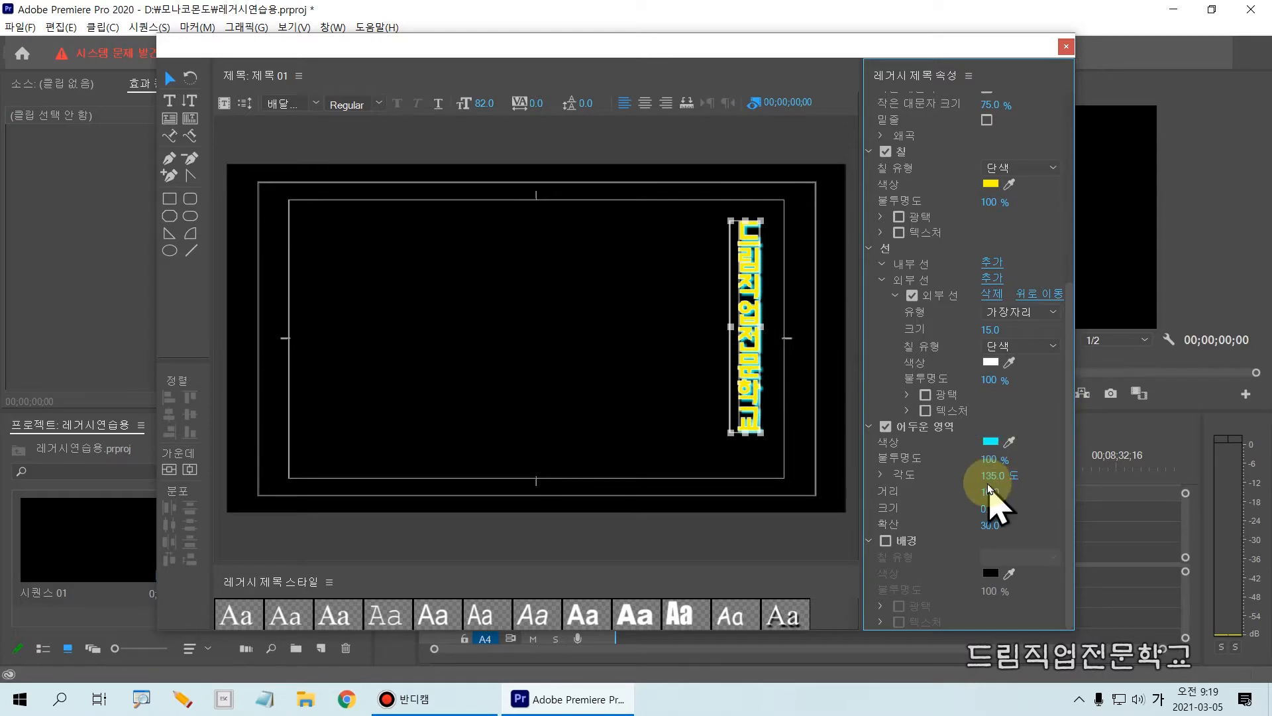
left_click_drag(990, 490, 1026, 527)
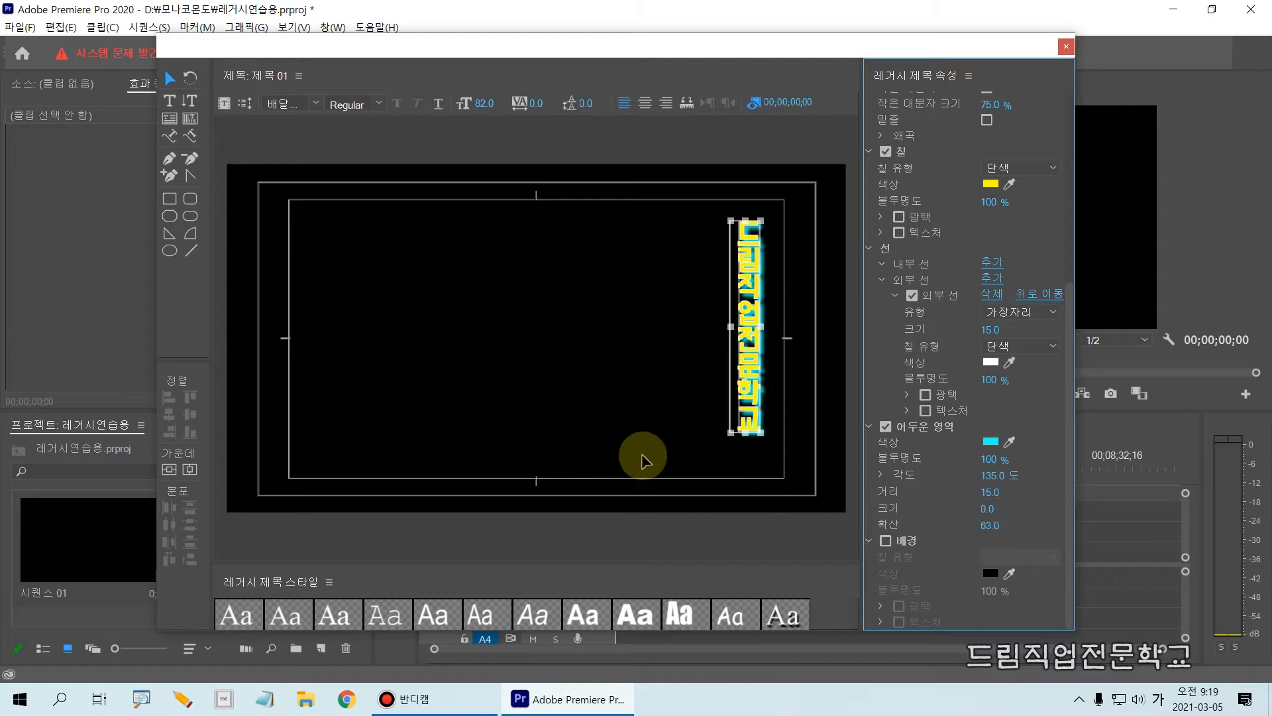
left_click(707, 451)
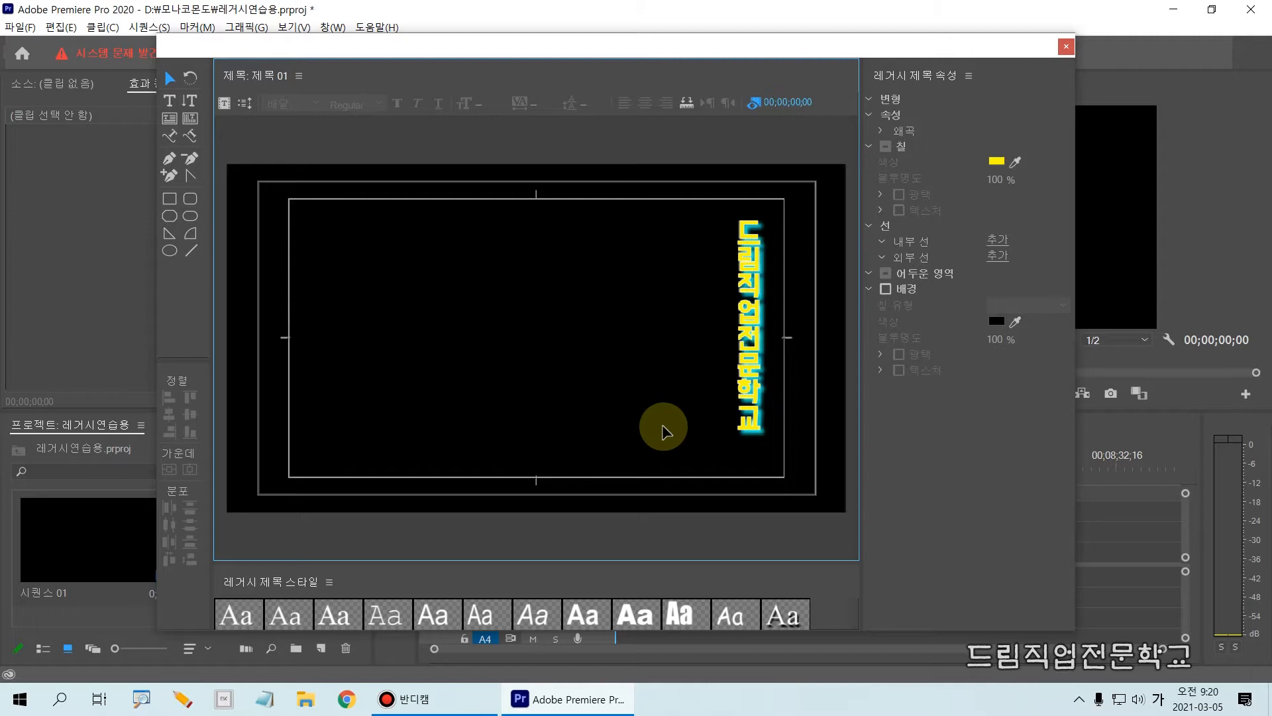
left_click(752, 348)
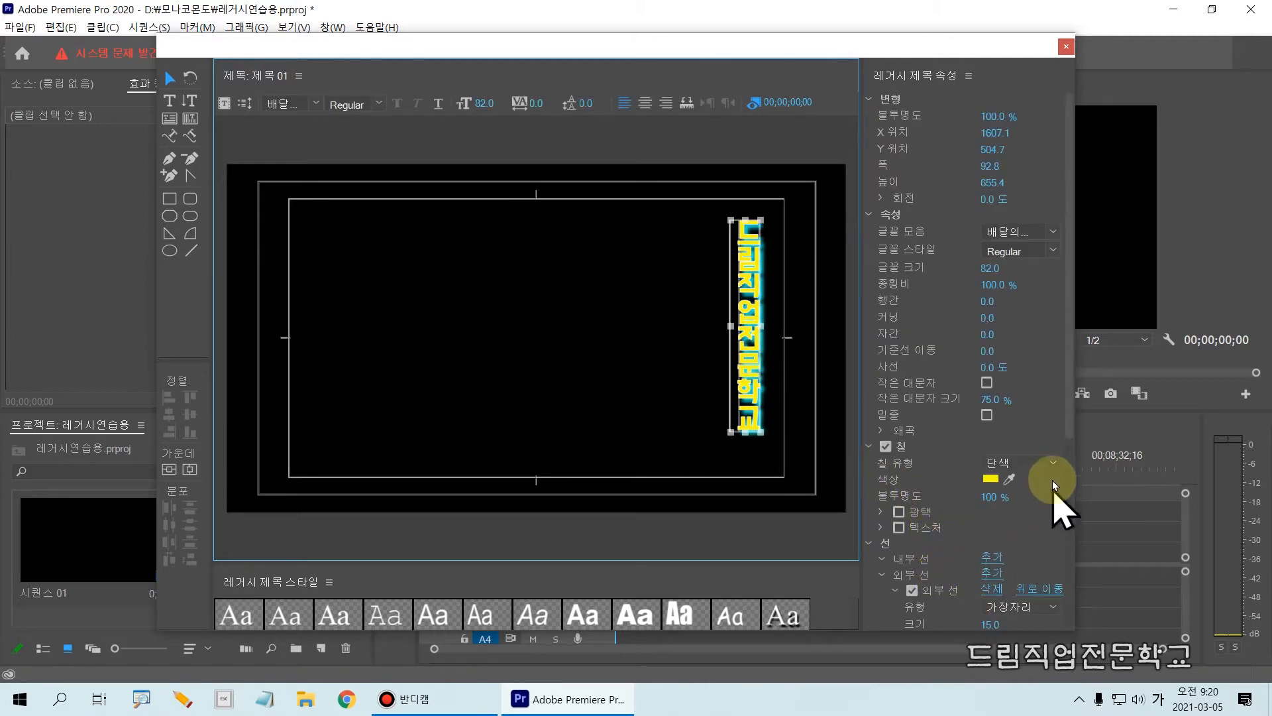
mouse_move(1074, 403)
left_mouse_down()
mouse_move(1073, 554)
mouse_move(989, 597)
mouse_move(1038, 456)
left_mouse_up()
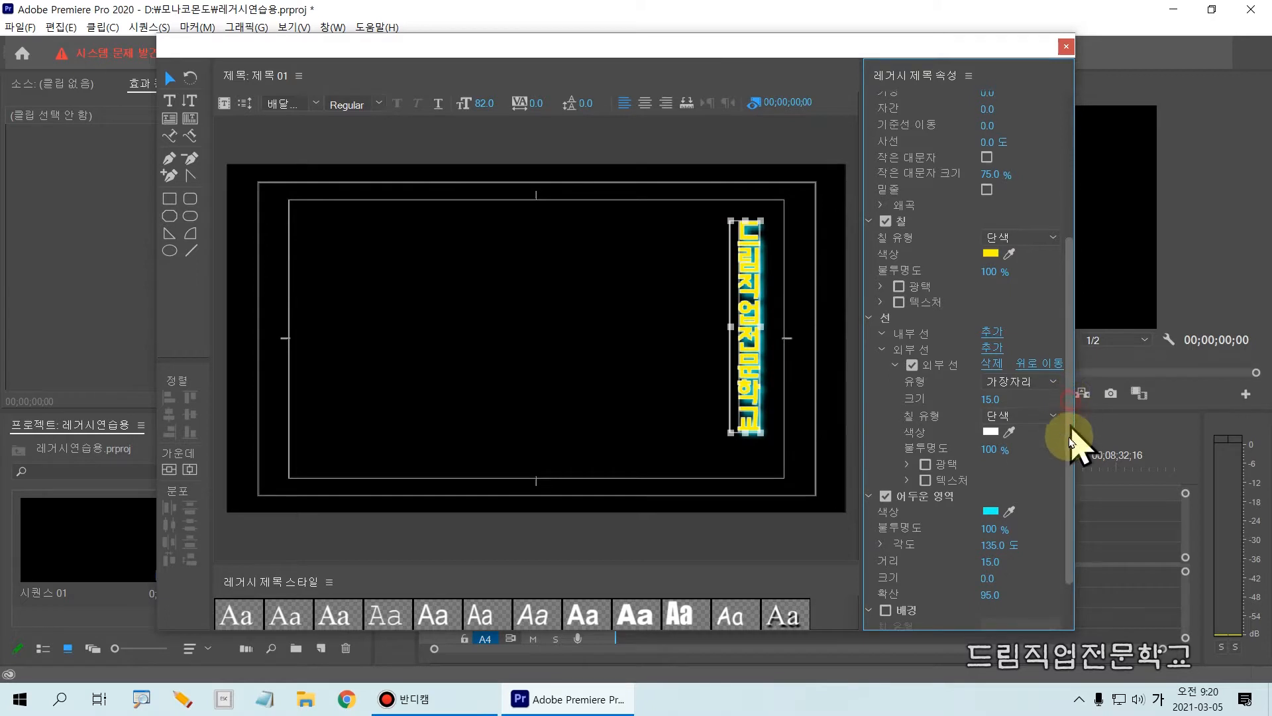
scroll(1075, 504, "down", 2)
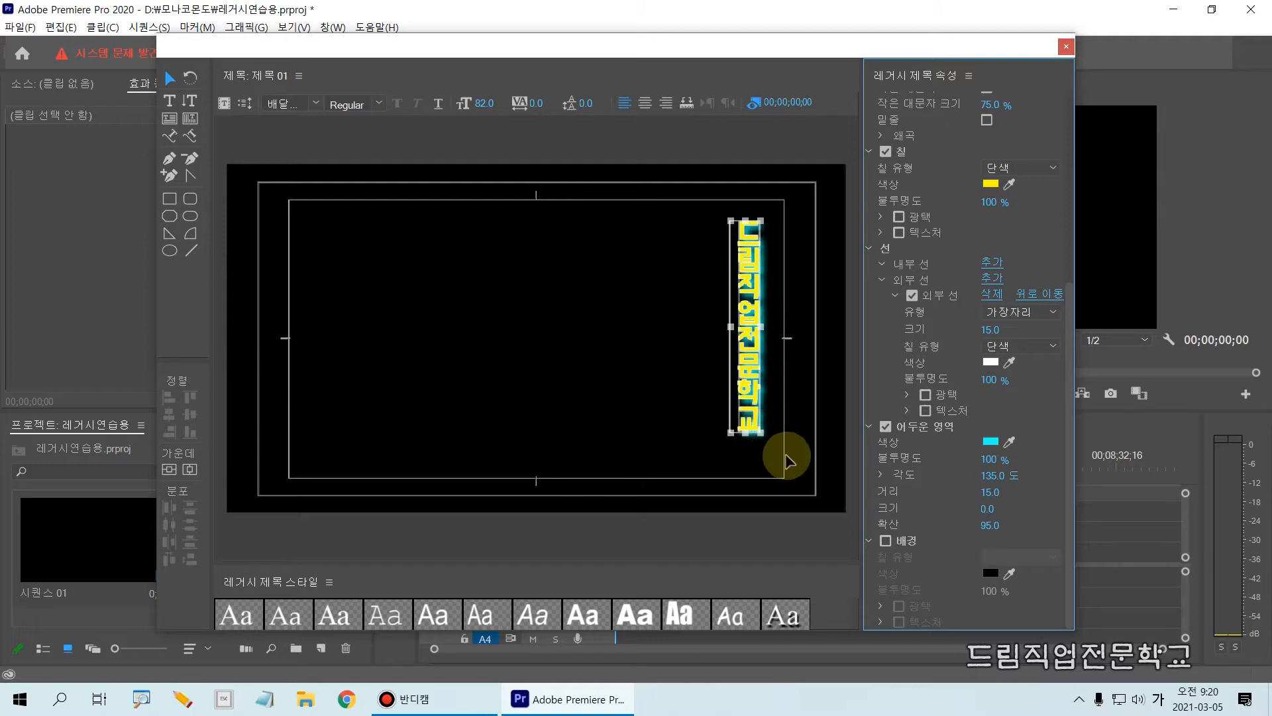
Turn on the title's background (배경) and give it a solid bright blue color (0410FF).
mouse_move(852, 510)
left_mouse_down()
mouse_move(937, 597)
mouse_move(1114, 677)
mouse_move(1072, 628)
left_mouse_up()
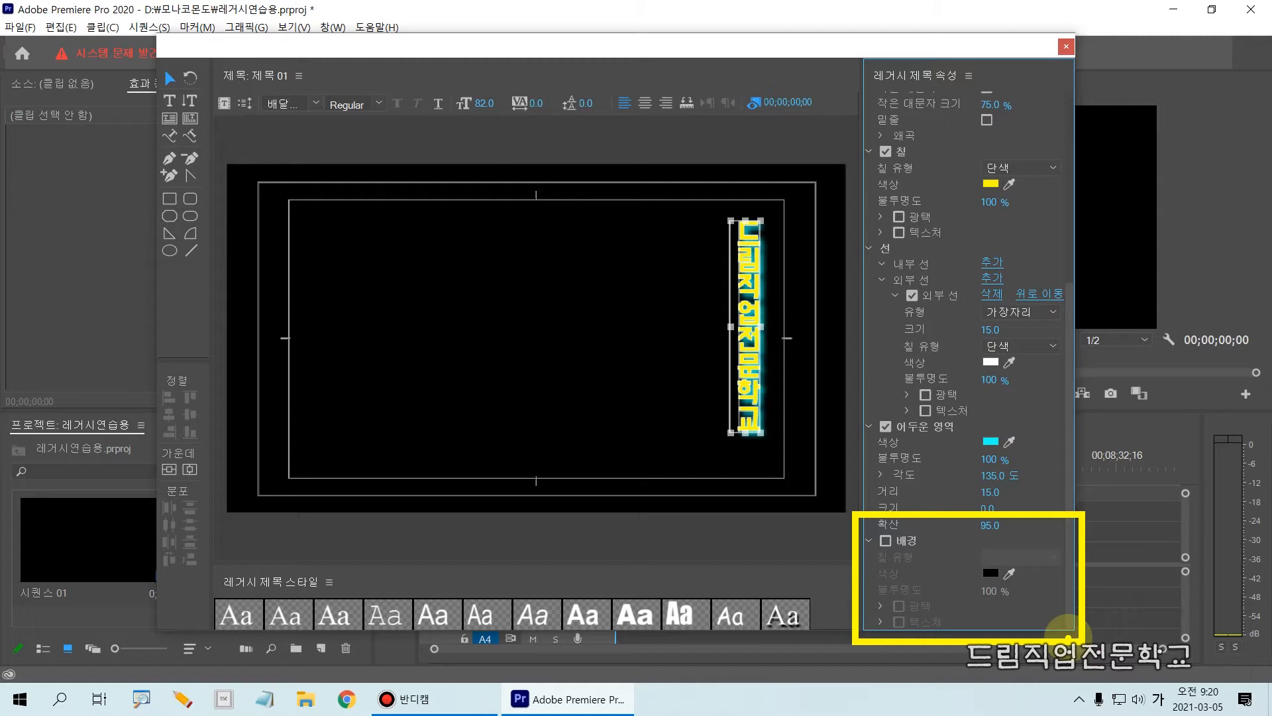
left_click_drag(207, 152, 839, 527)
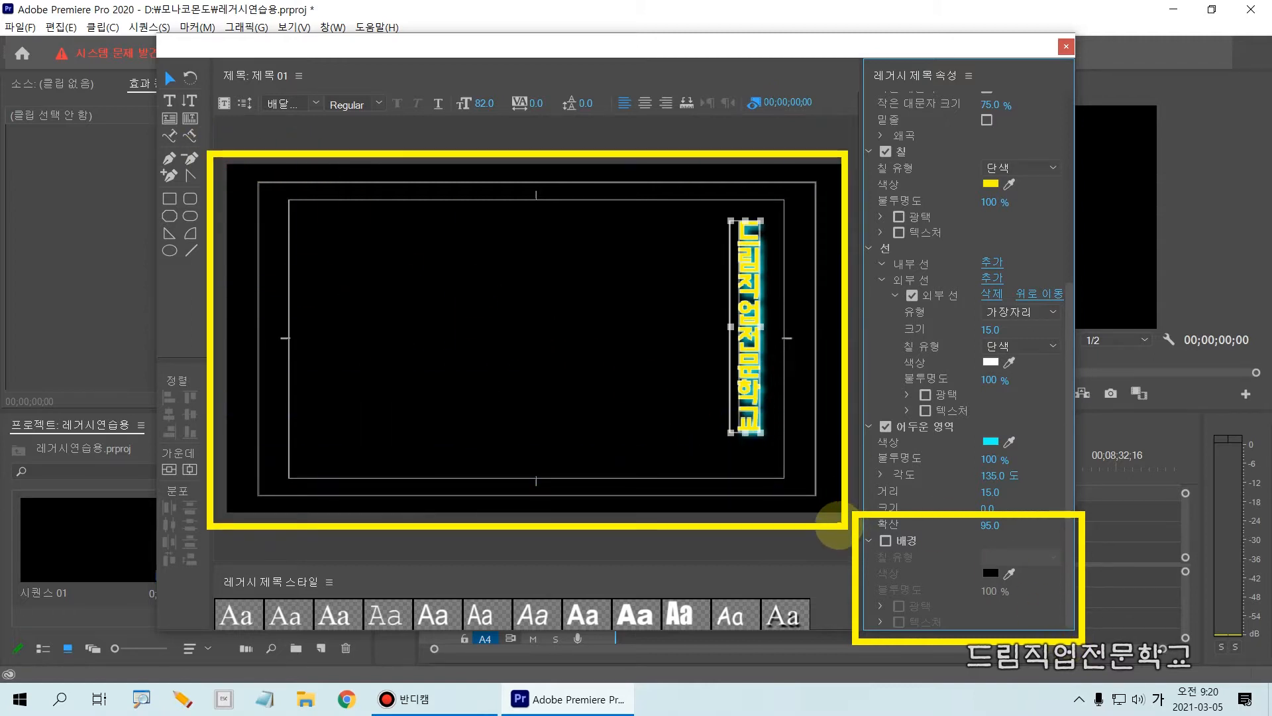
key("Escape")
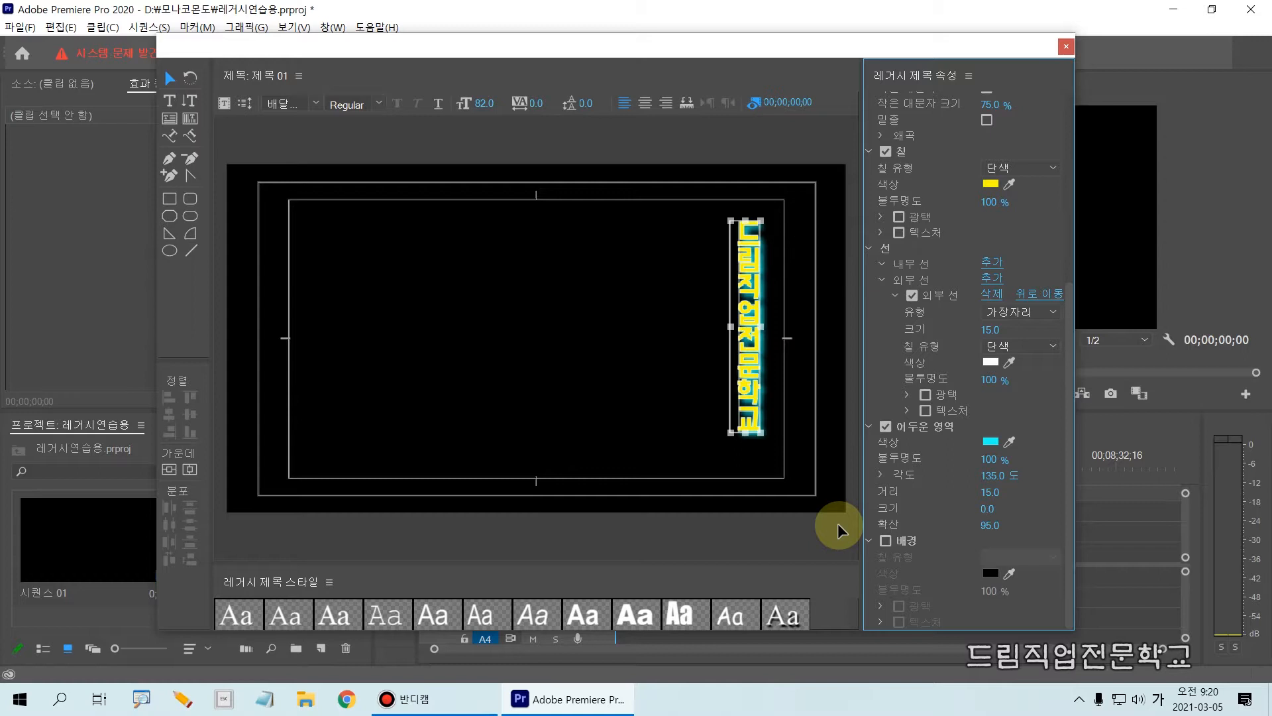
left_click(887, 541)
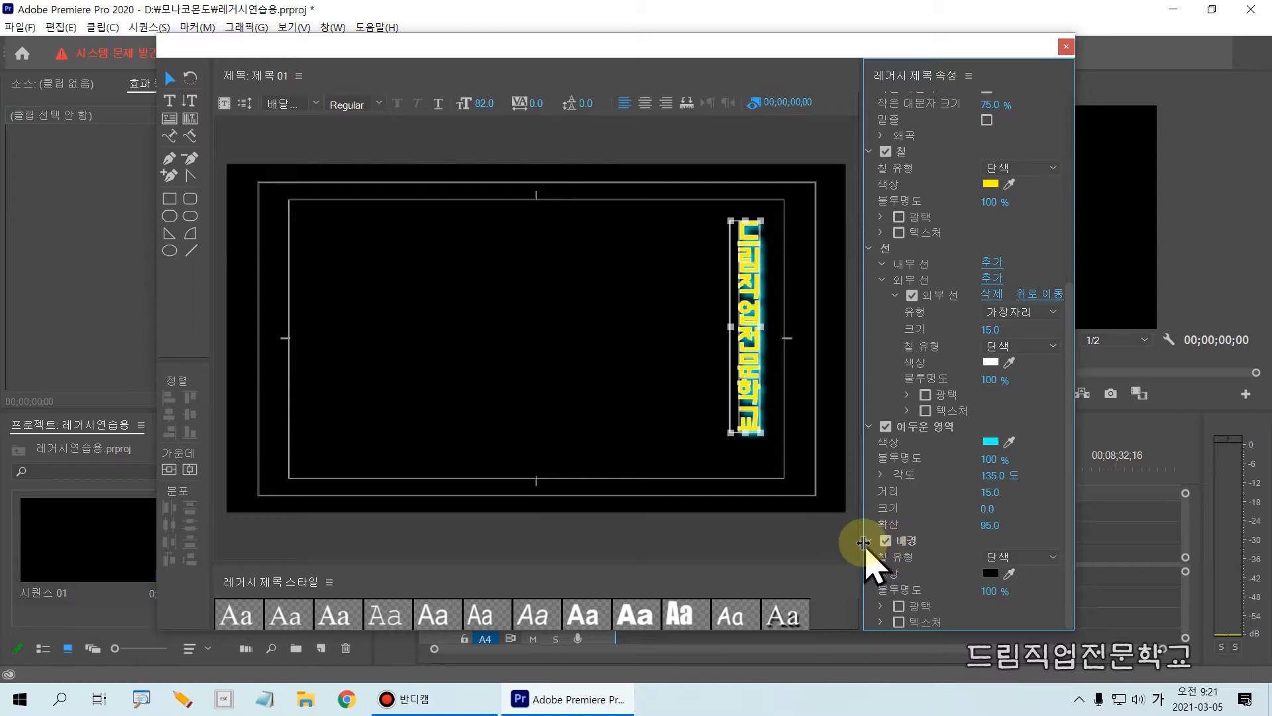
left_click_drag(1069, 395, 1065, 424)
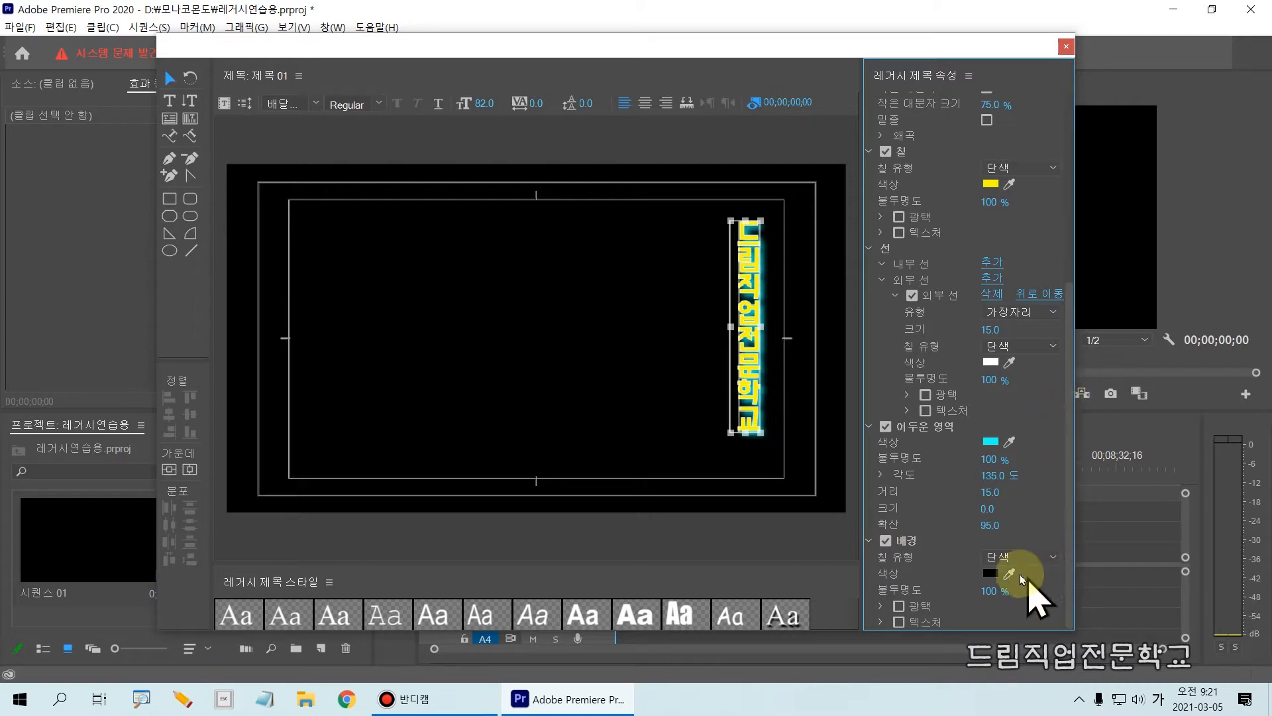
left_click(992, 575)
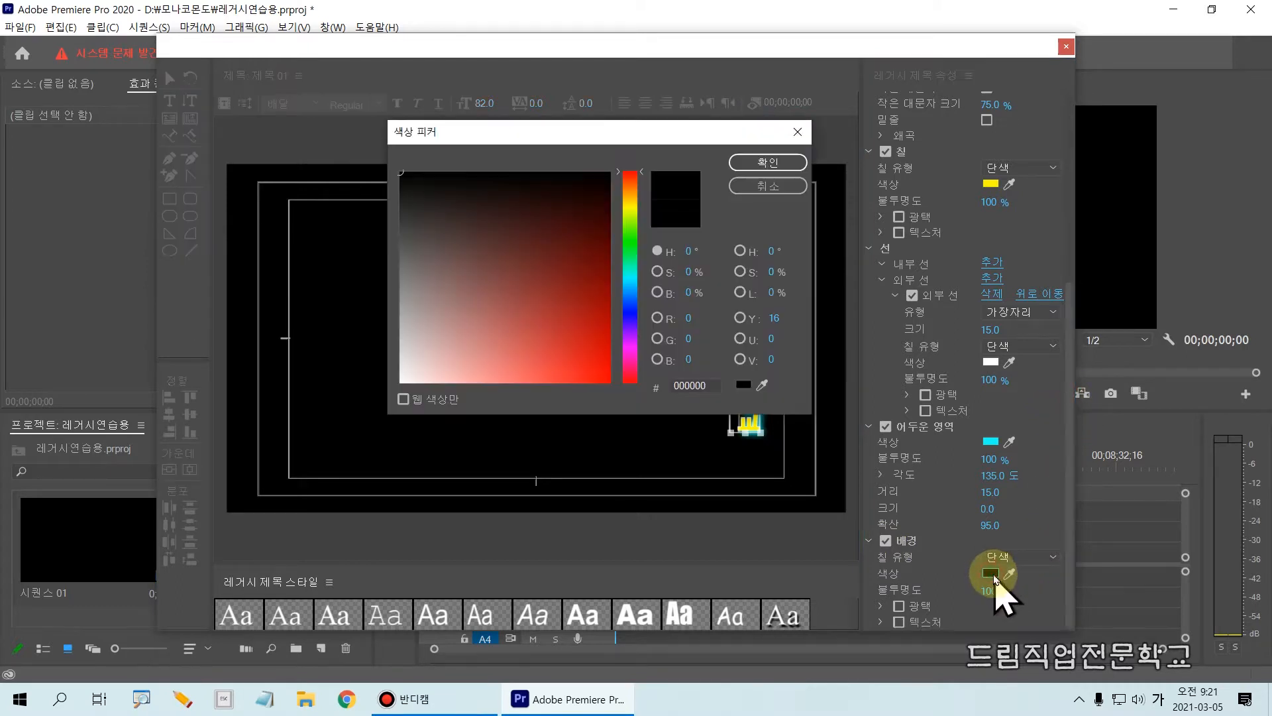
left_click(633, 313)
left_click_drag(576, 335, 606, 382)
left_click(752, 161)
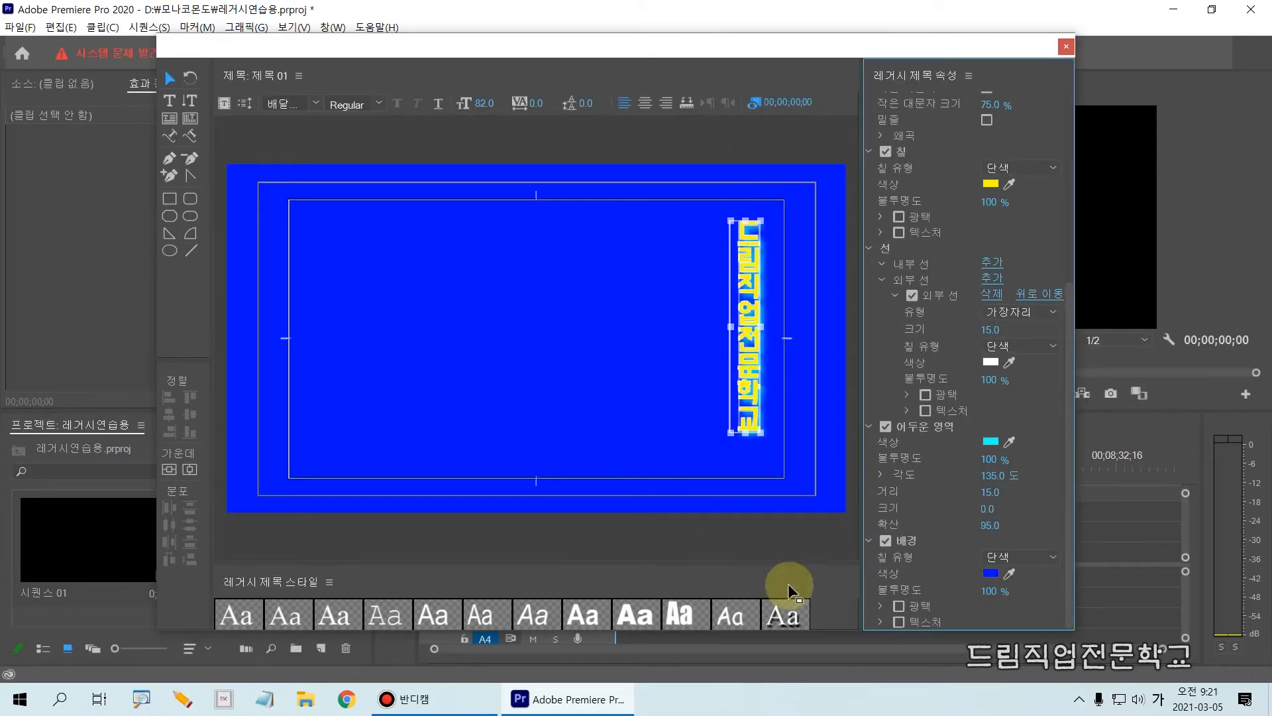
Darken the title background color to deep navy and deselect the vertical text.
left_click(991, 572)
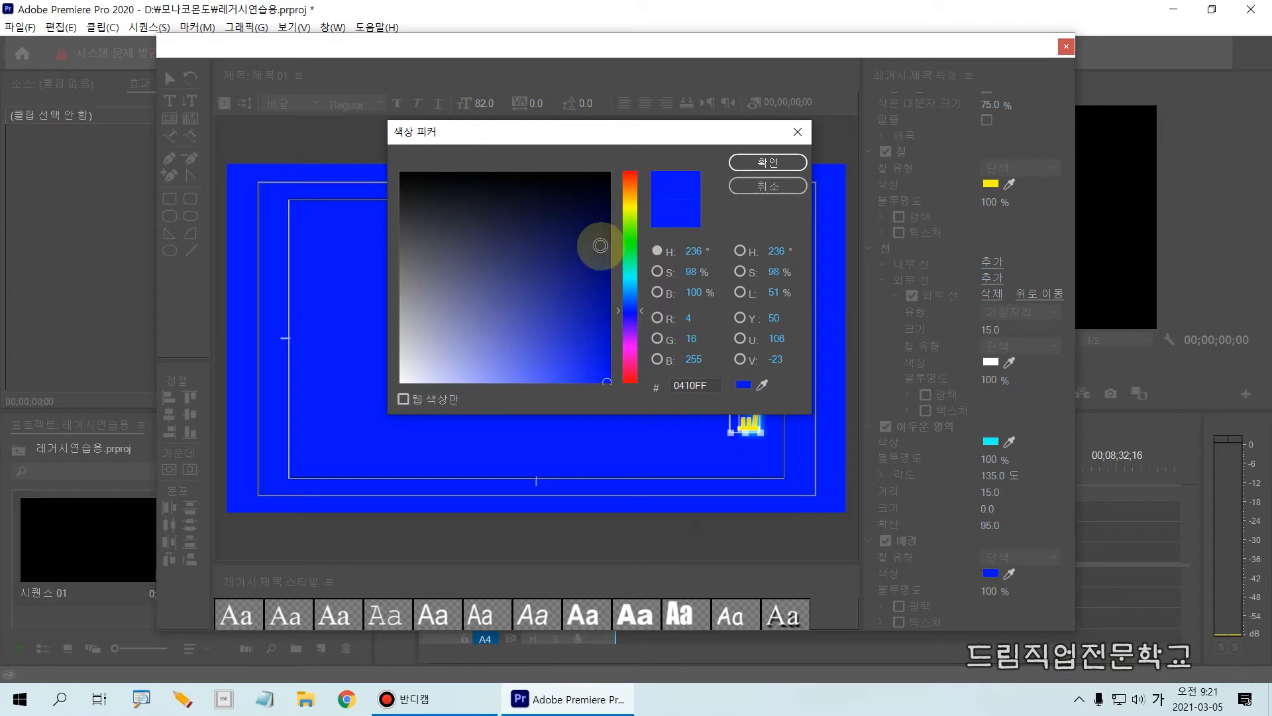
left_click(755, 167)
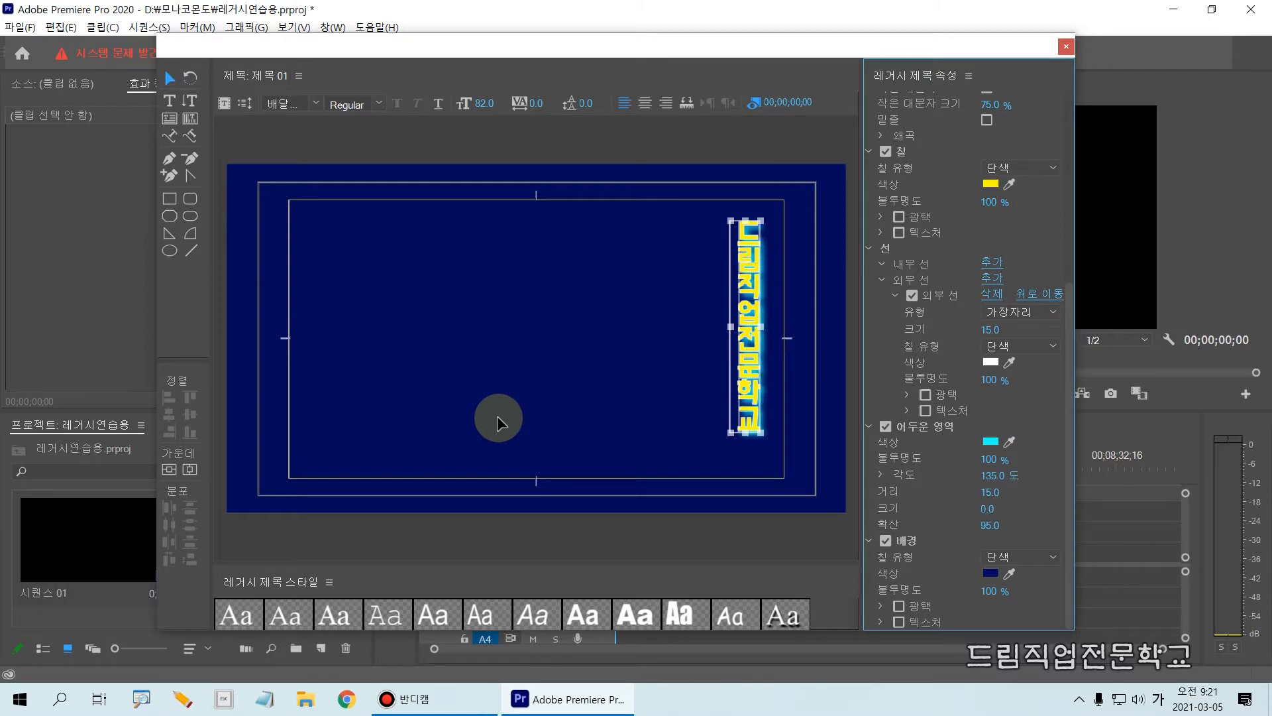
left_click(526, 391)
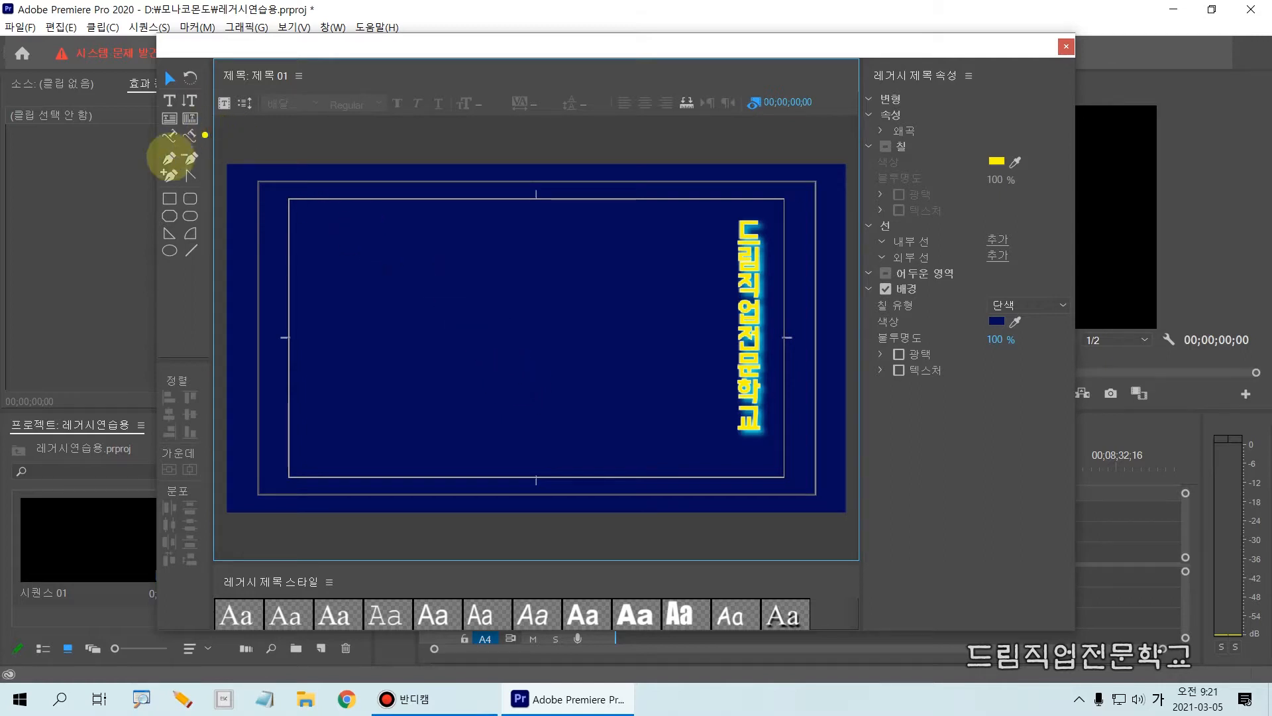
Draw a rectangle about 846 wide and 206 high in the upper-left part of the title with the Rectangle tool.
mouse_move(132, 144)
left_mouse_down()
mouse_move(198, 234)
mouse_move(214, 292)
left_mouse_up()
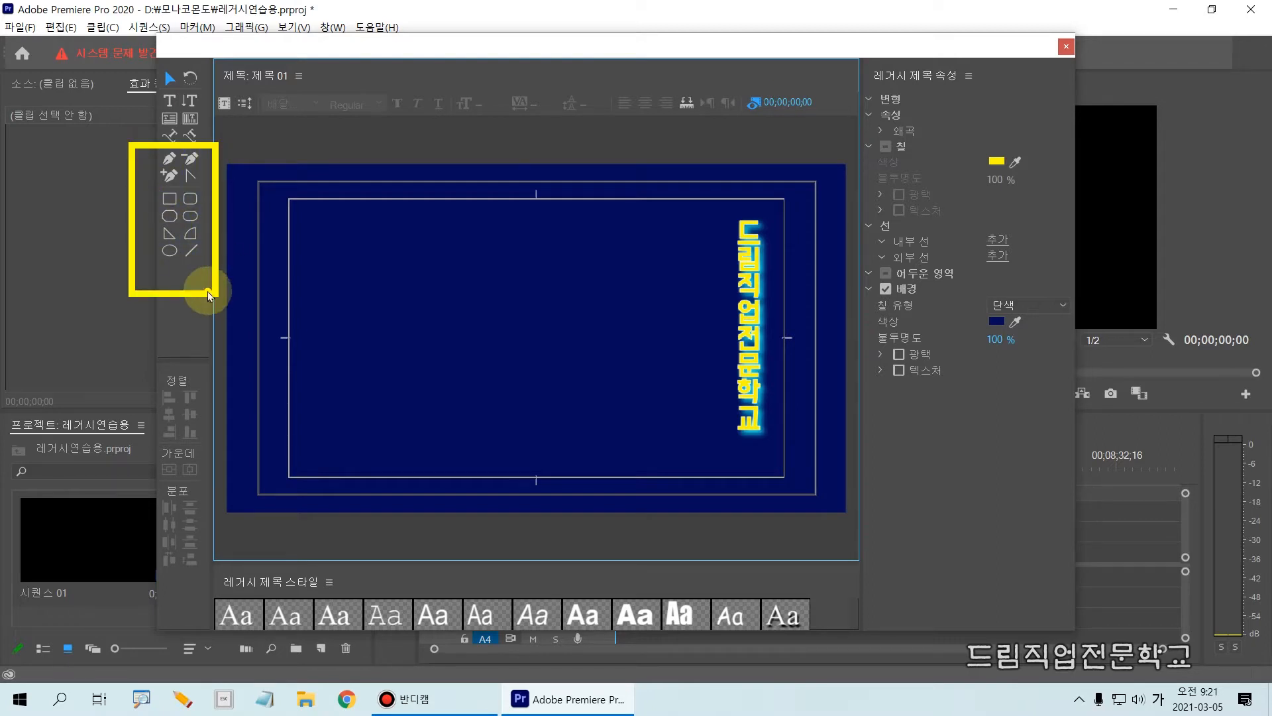
key("Escape")
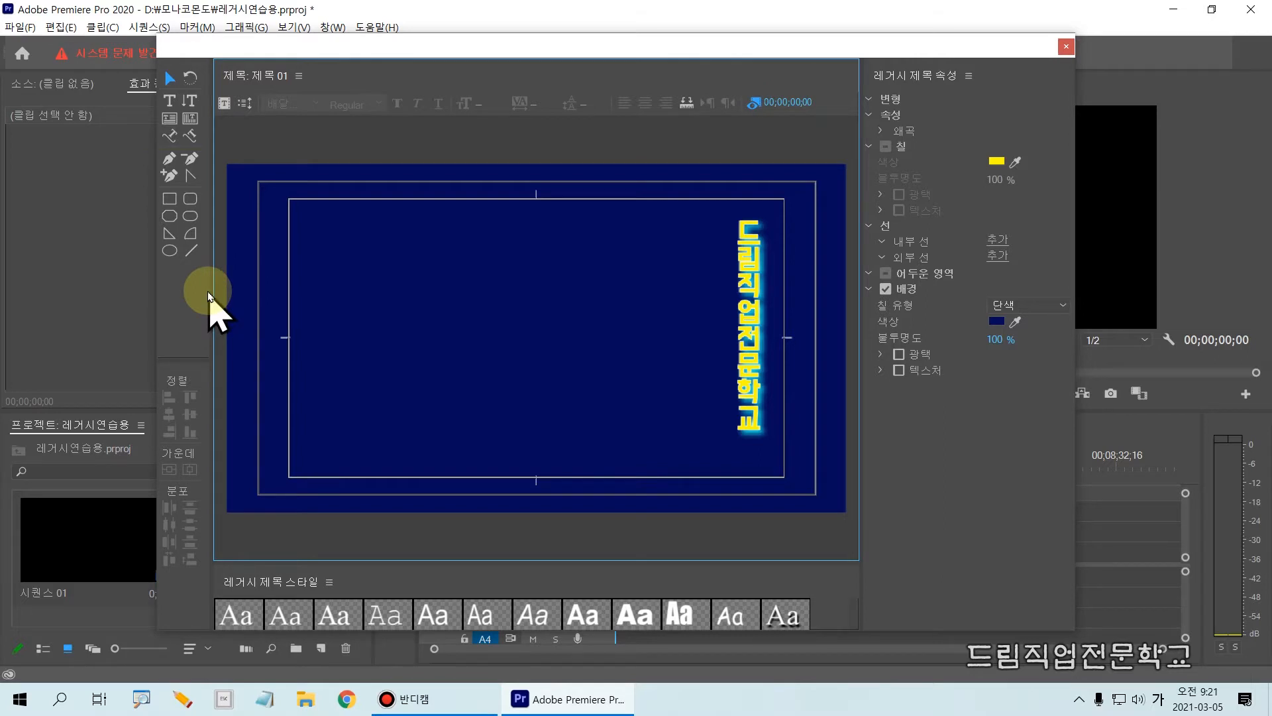
key("ctrl+2")
left_click_drag(158, 173, 212, 286)
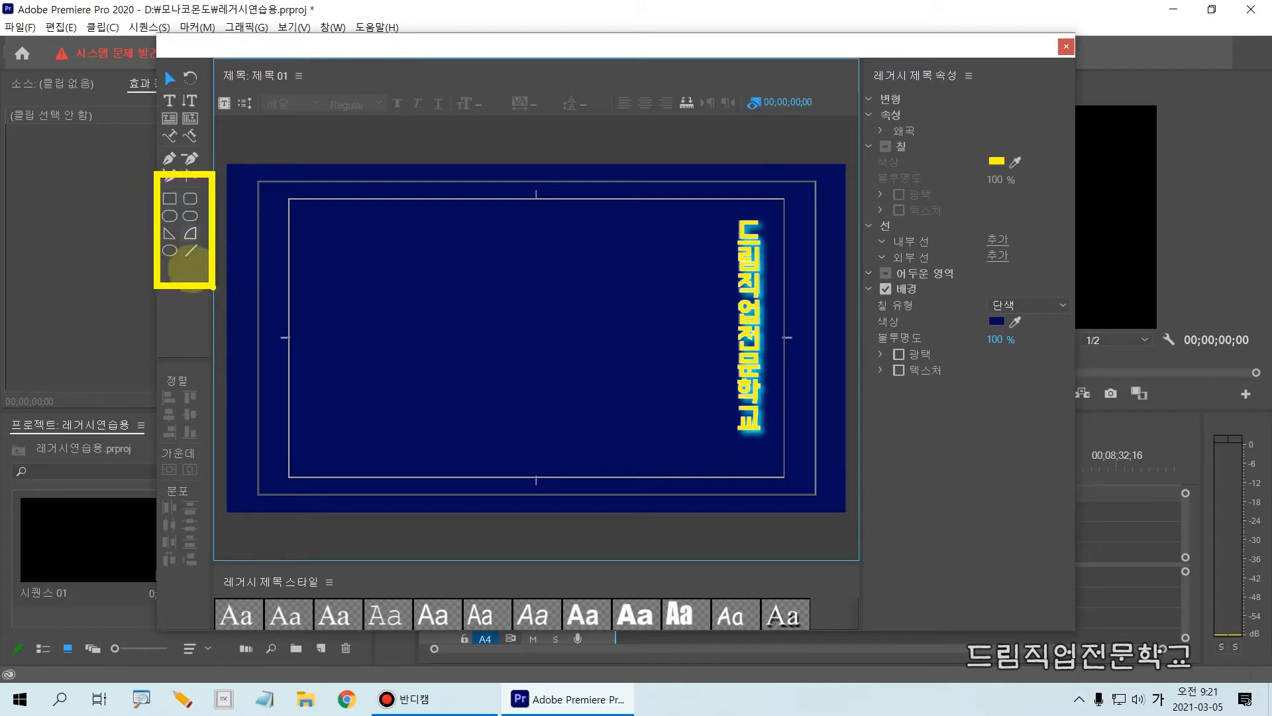
left_click(169, 200)
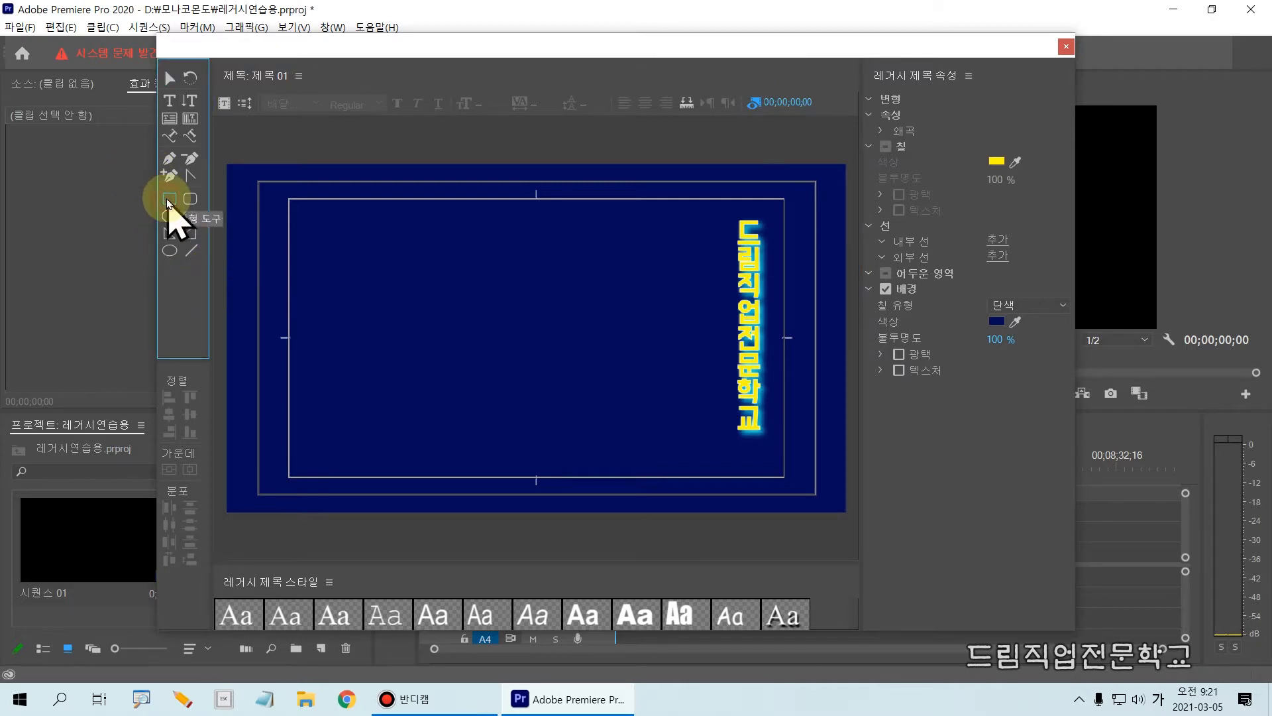
left_click(187, 202)
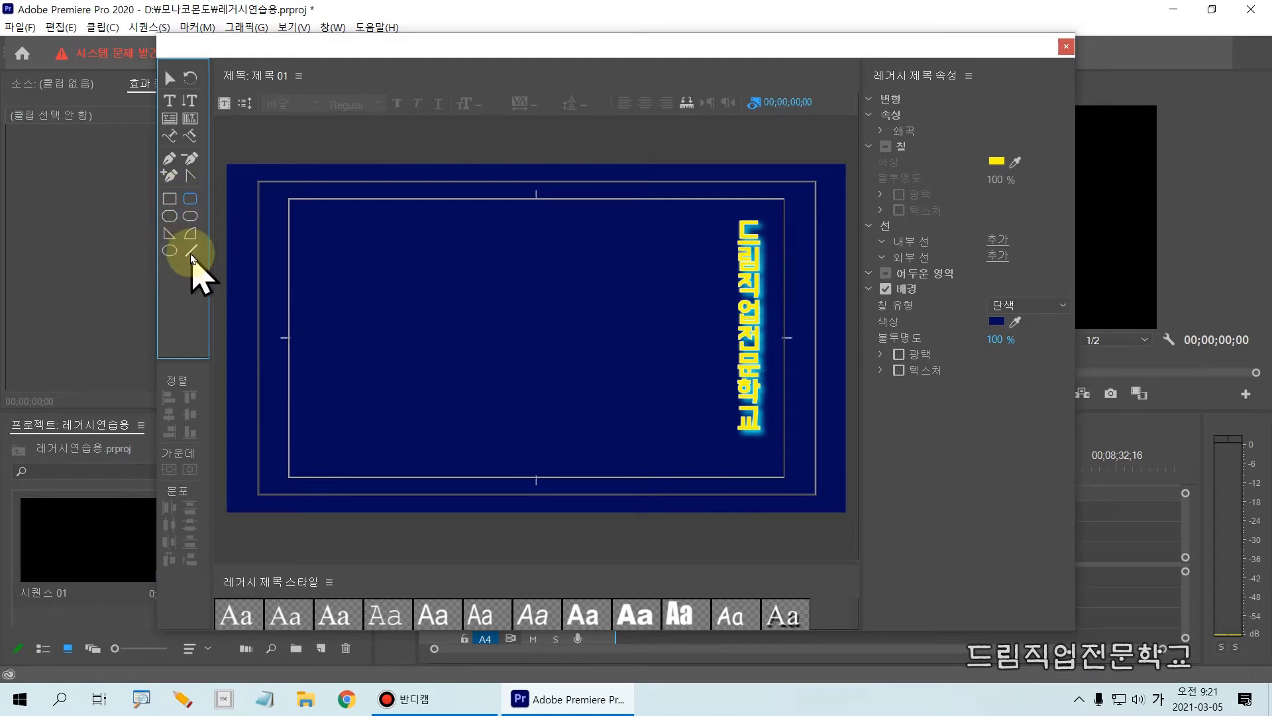
left_click(173, 201)
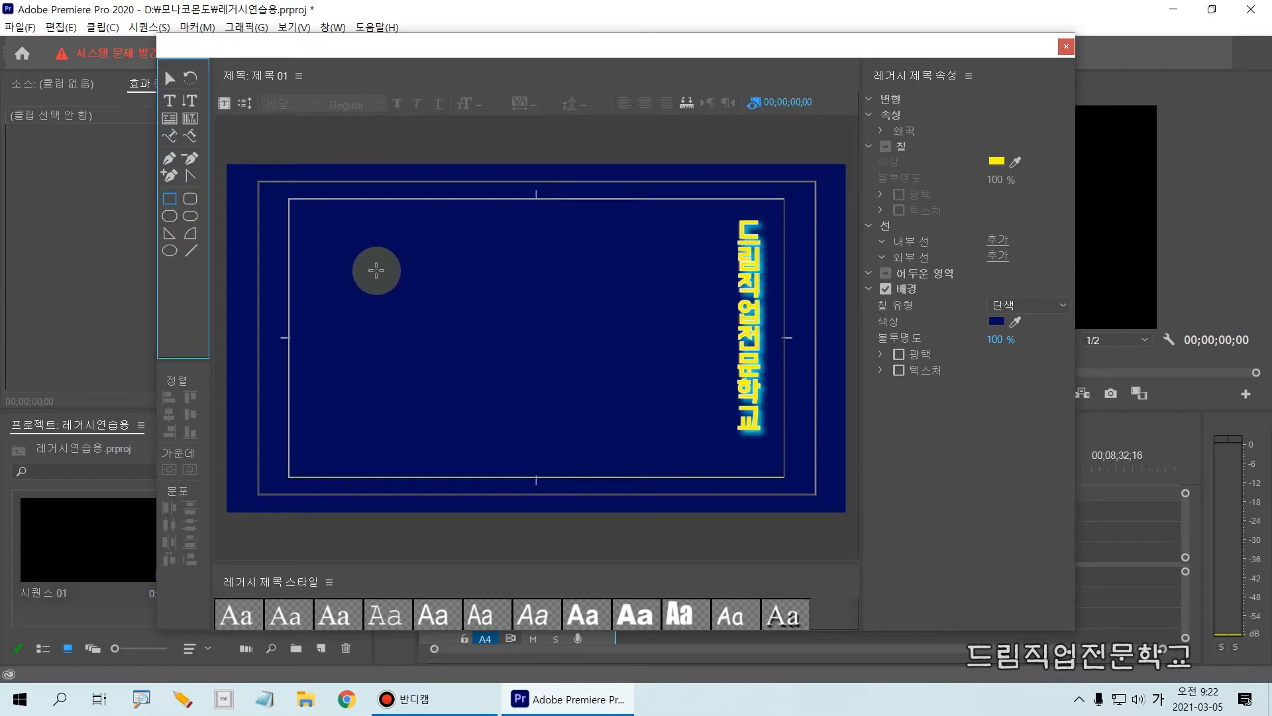
left_click_drag(341, 233, 620, 306)
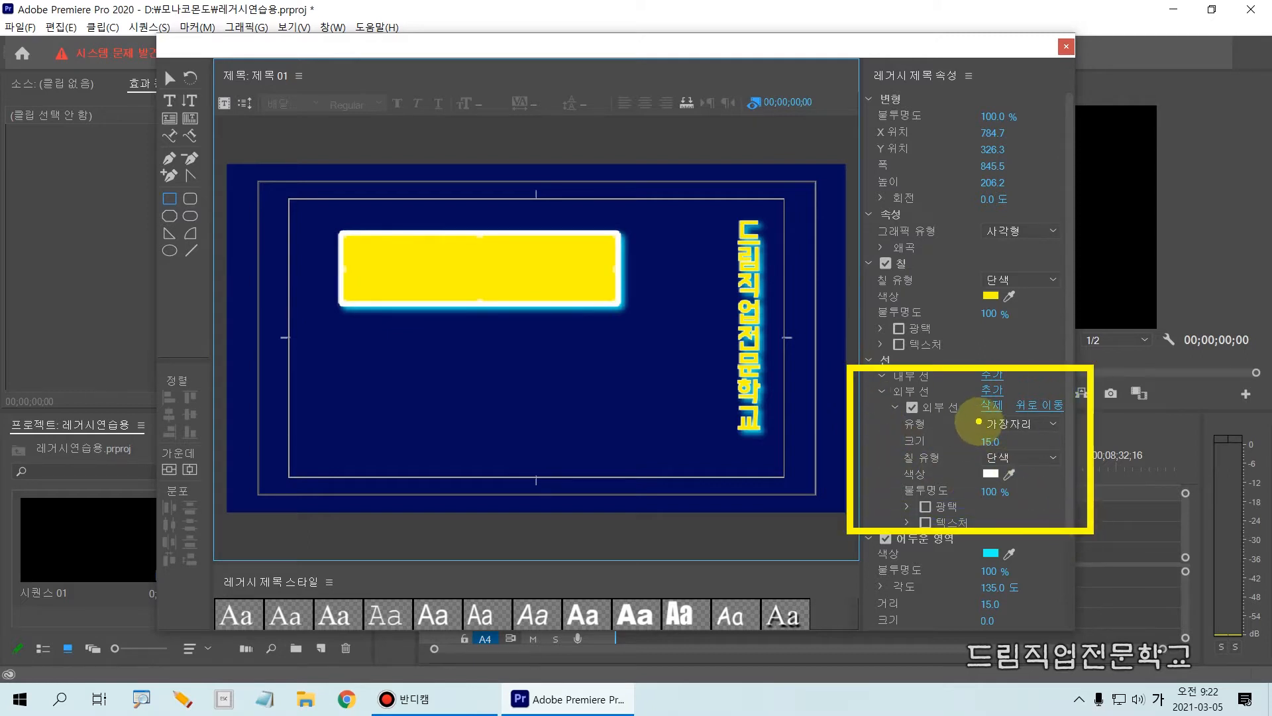
Turn off the outer stroke and the shadow of the yellow rectangle.
left_click(913, 407)
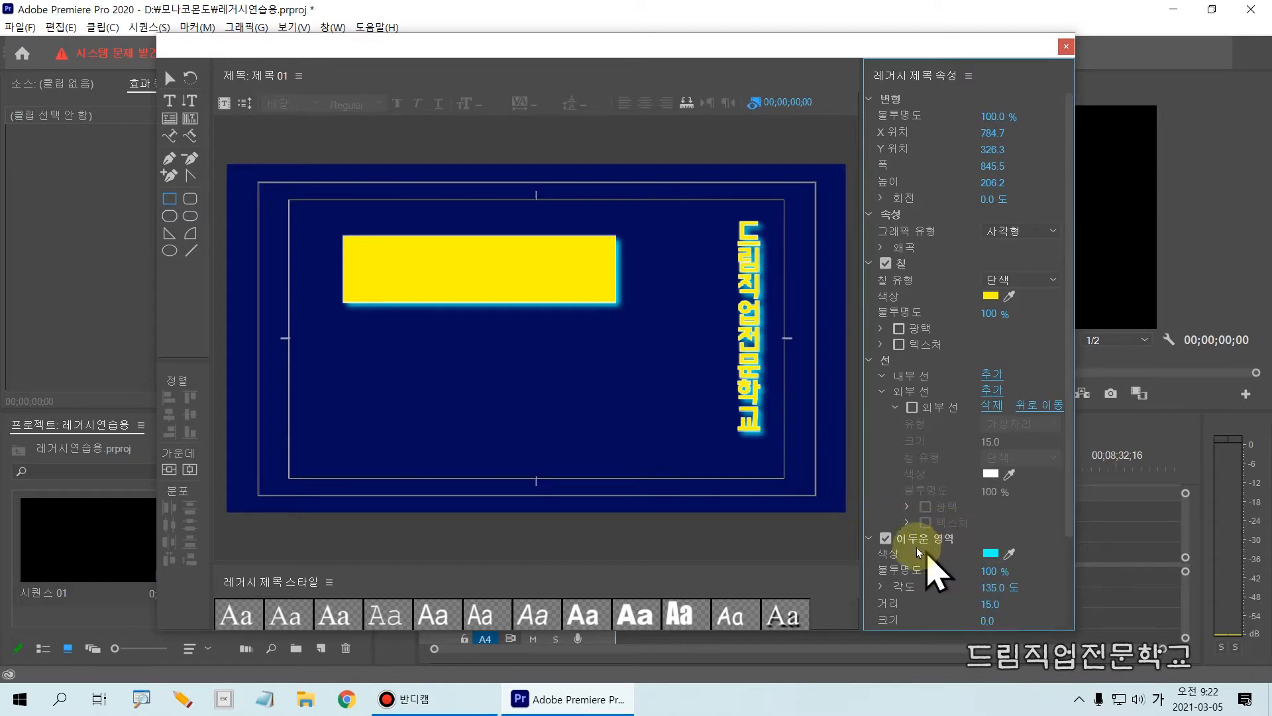
left_click(888, 539)
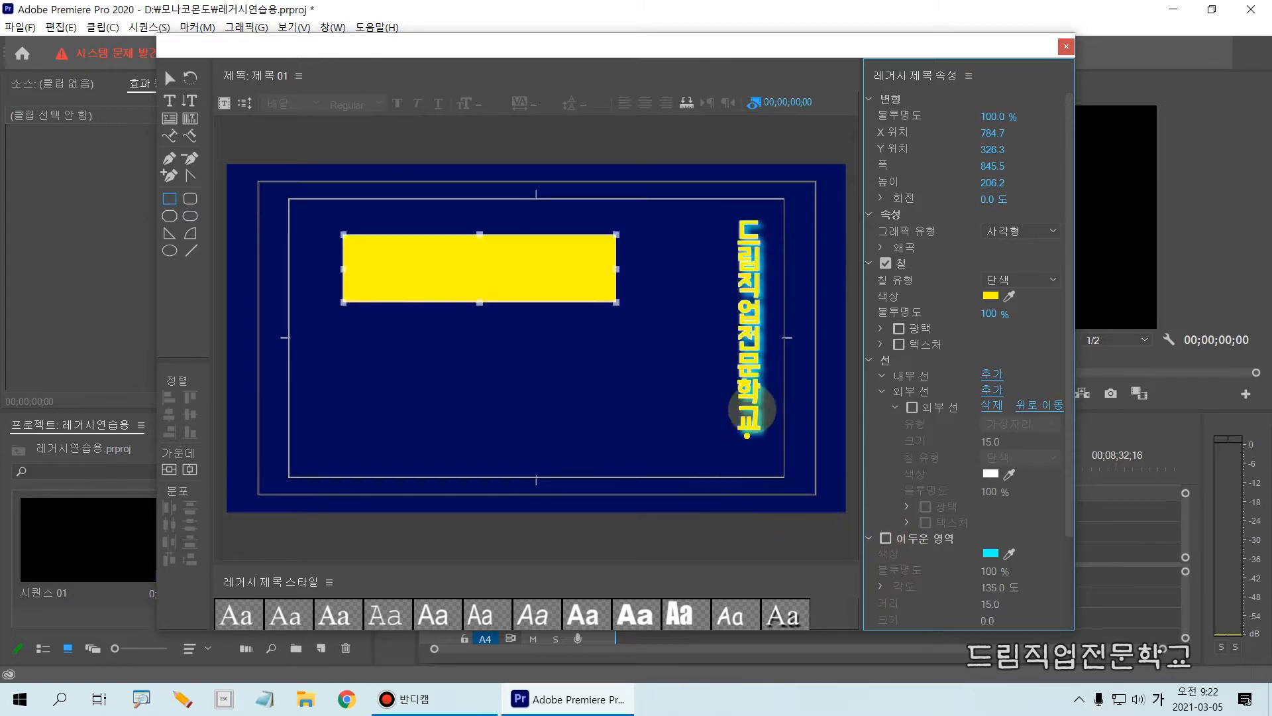
Change the rectangle's fill type from solid to radial gradient (방사형 그라디언트).
mouse_move(833, 234)
left_mouse_down()
mouse_move(954, 315)
mouse_move(1116, 344)
mouse_move(1082, 342)
left_mouse_up()
left_click_drag(983, 294, 1001, 280)
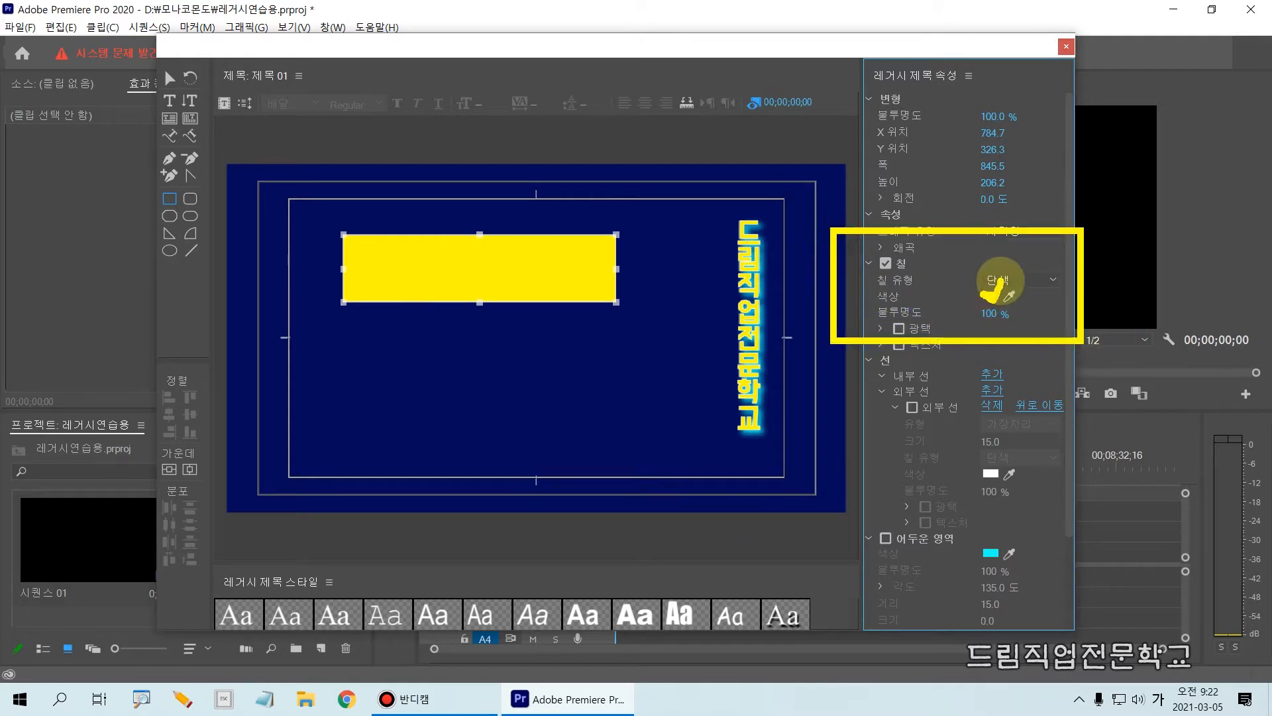
key("Escape")
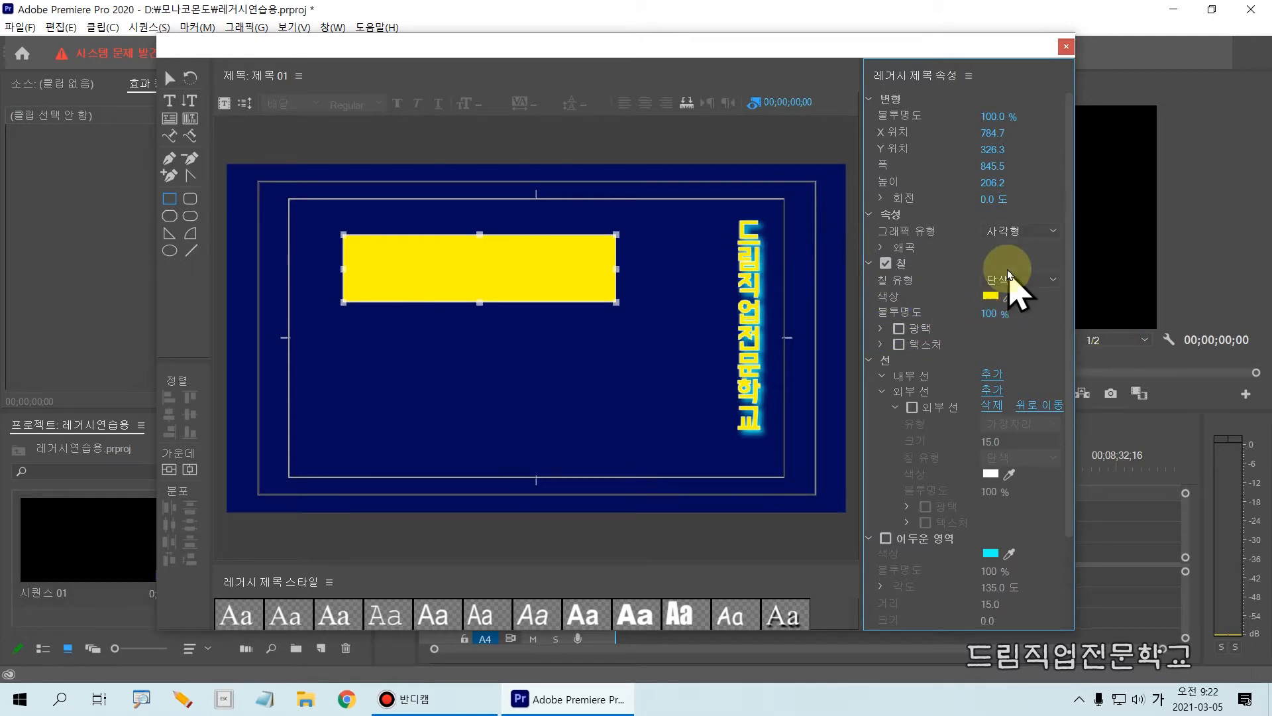
mouse_move(972, 260)
left_mouse_down()
mouse_move(1014, 317)
mouse_move(1068, 329)
left_mouse_up()
key("Escape")
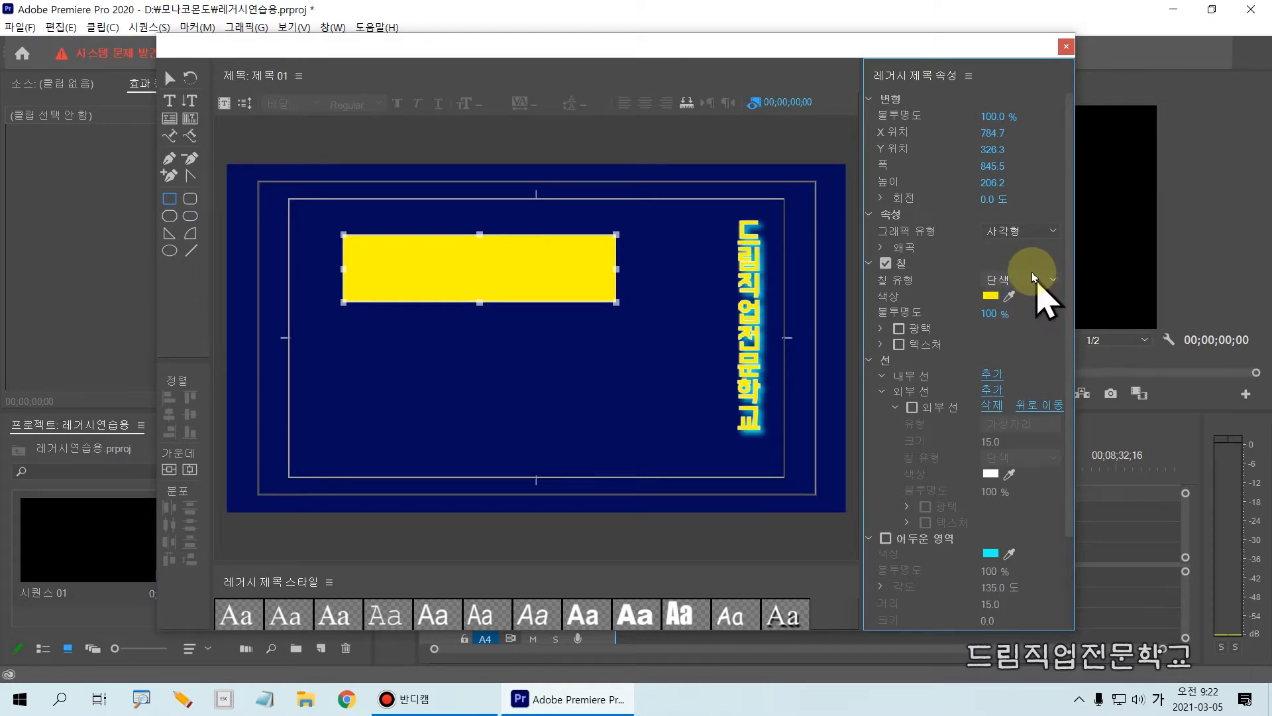
left_click(1032, 273)
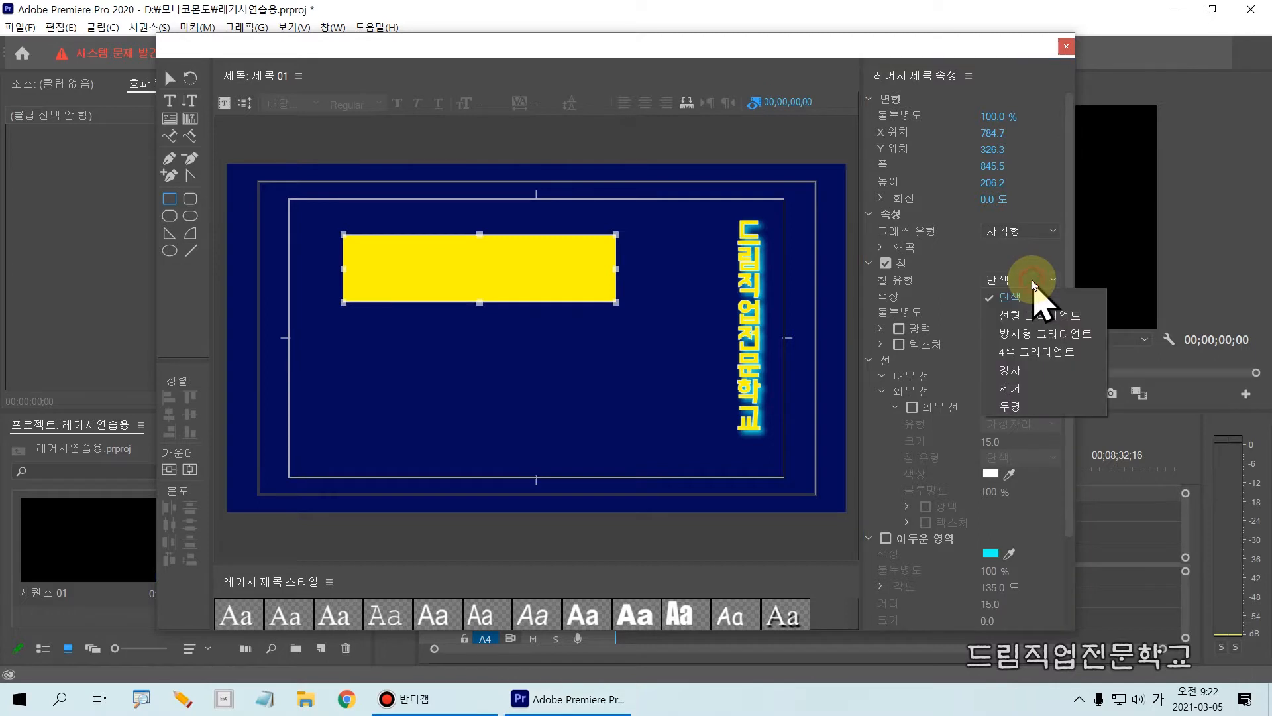
left_click(1044, 333)
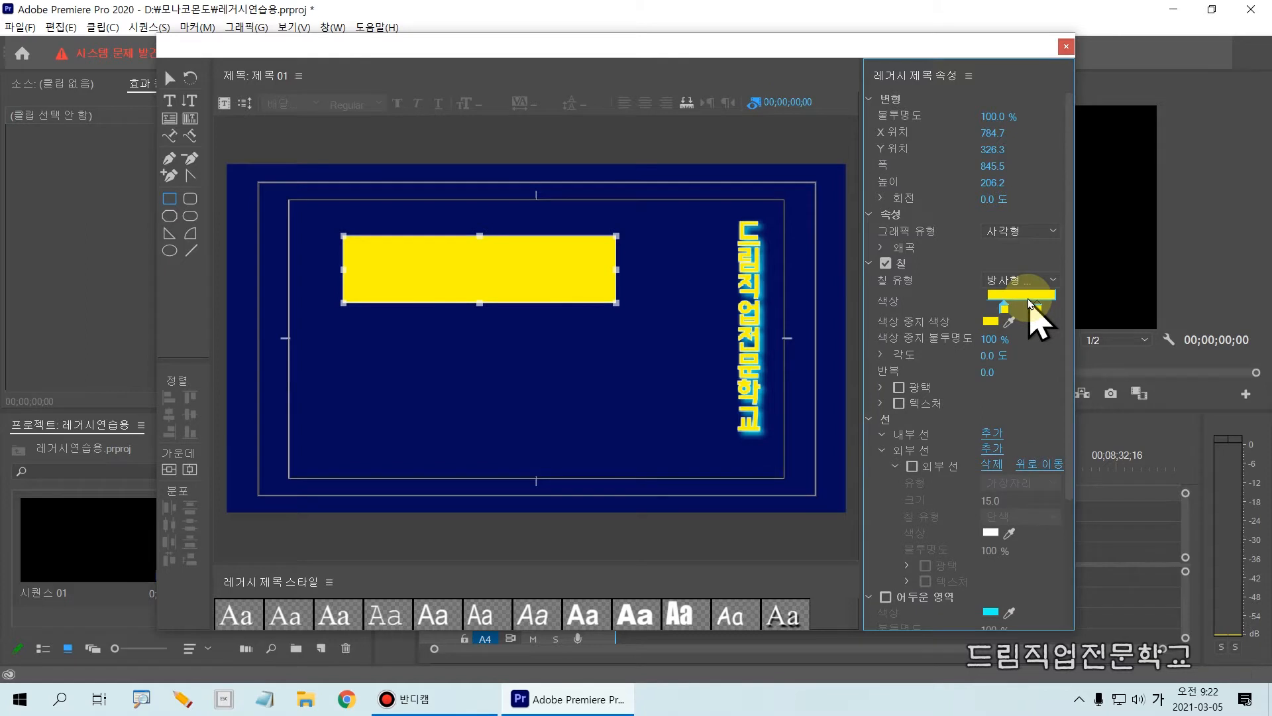
Set the first color stop of the rectangle's radial gradient to orange.
left_click_drag(962, 262, 1079, 327)
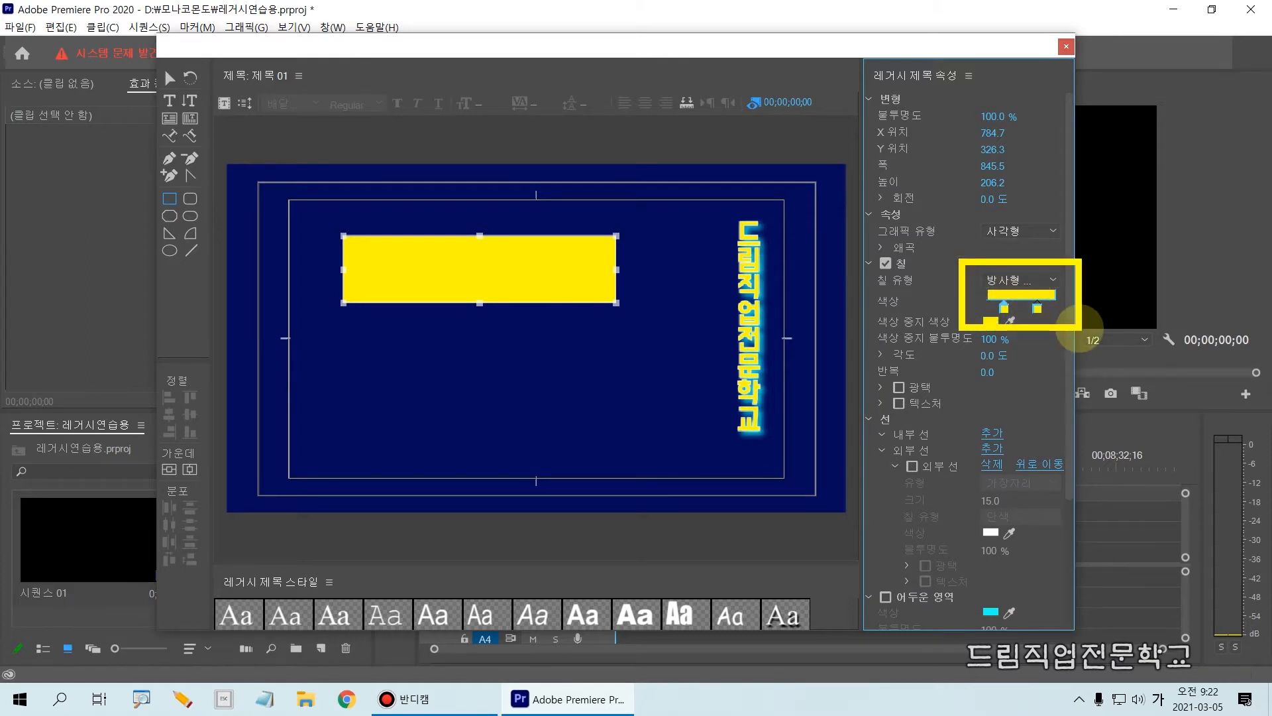
key("Escape")
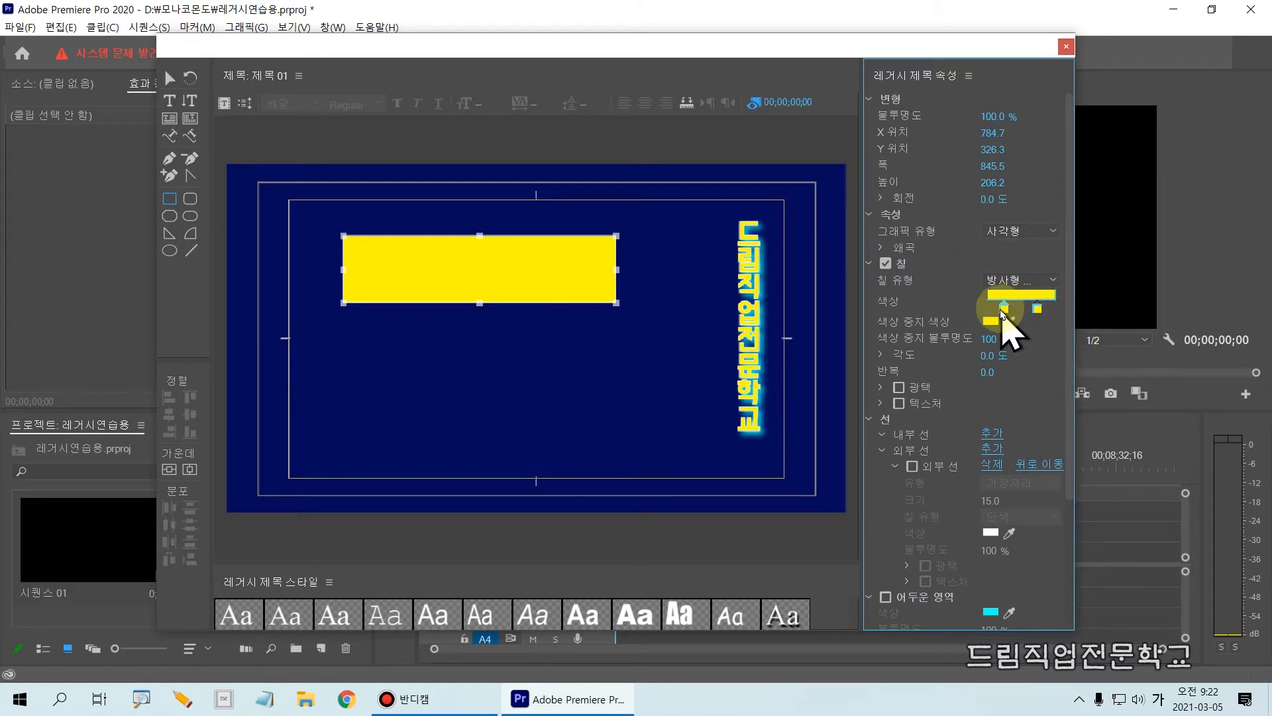
double_click(1006, 309)
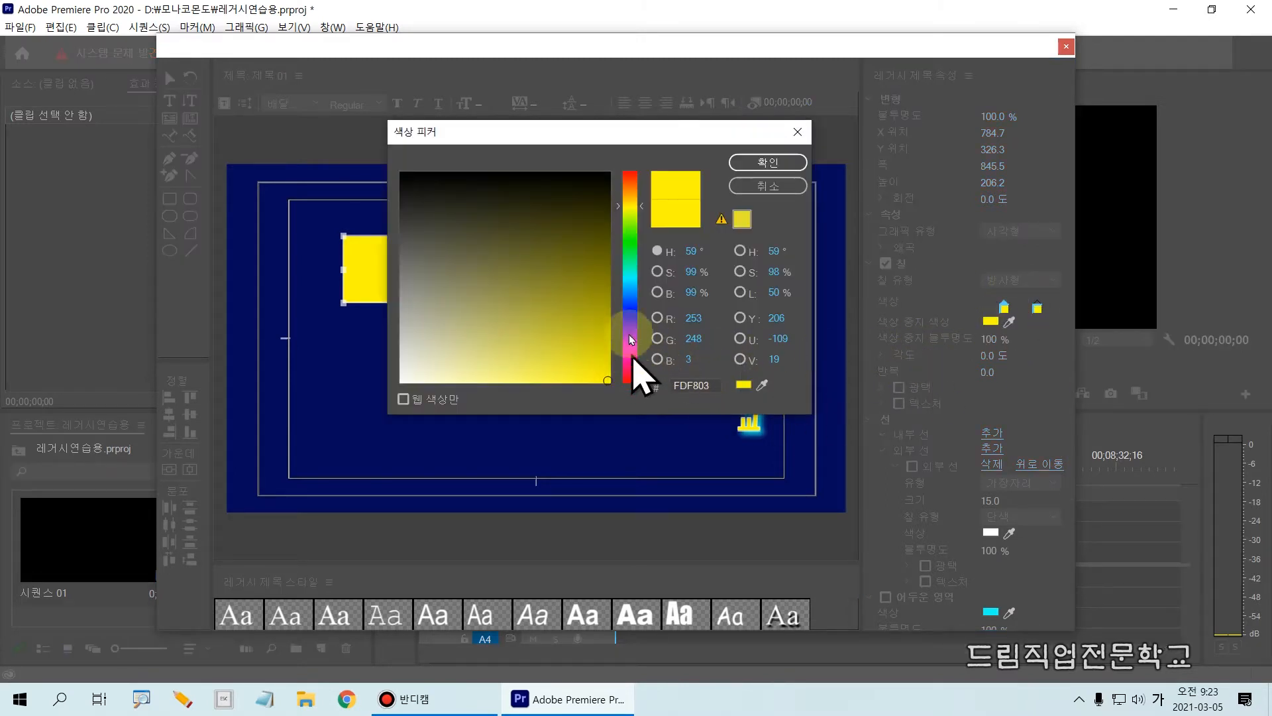
left_click(621, 188)
left_click(596, 365)
left_click(759, 163)
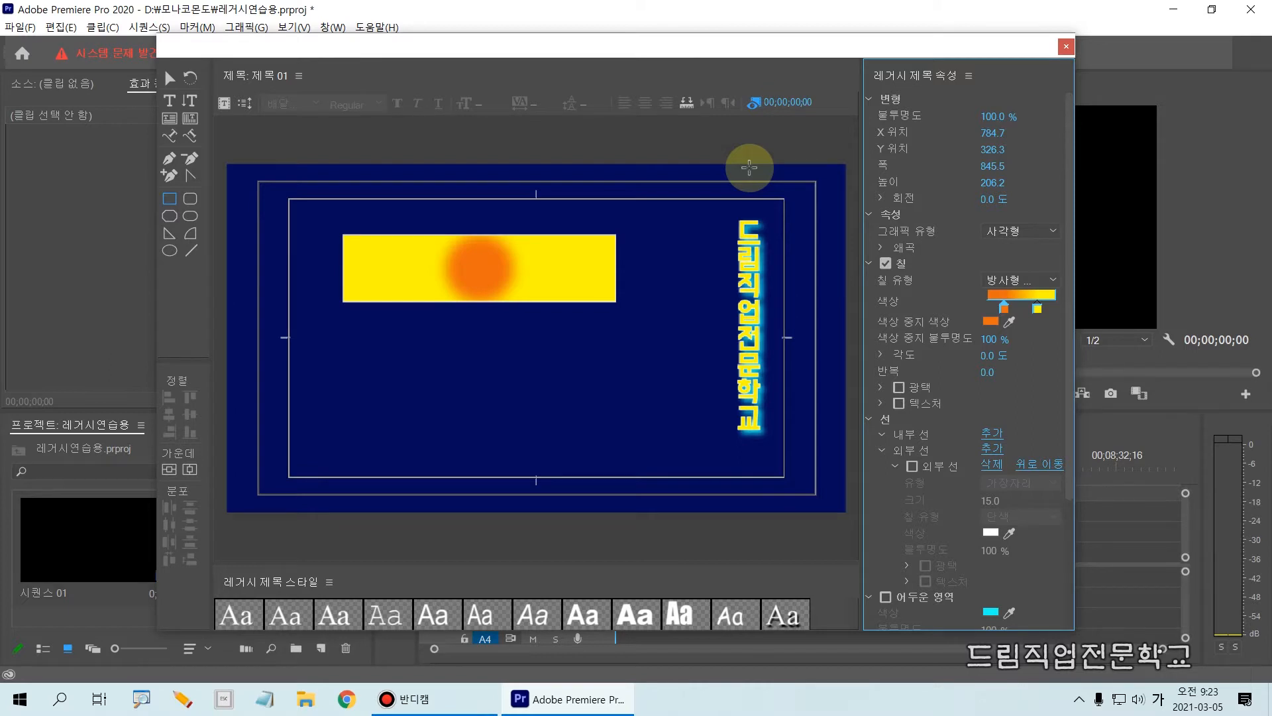
Set the second color stop of the rectangle's radial gradient to red (F20D0D).
double_click(1038, 310)
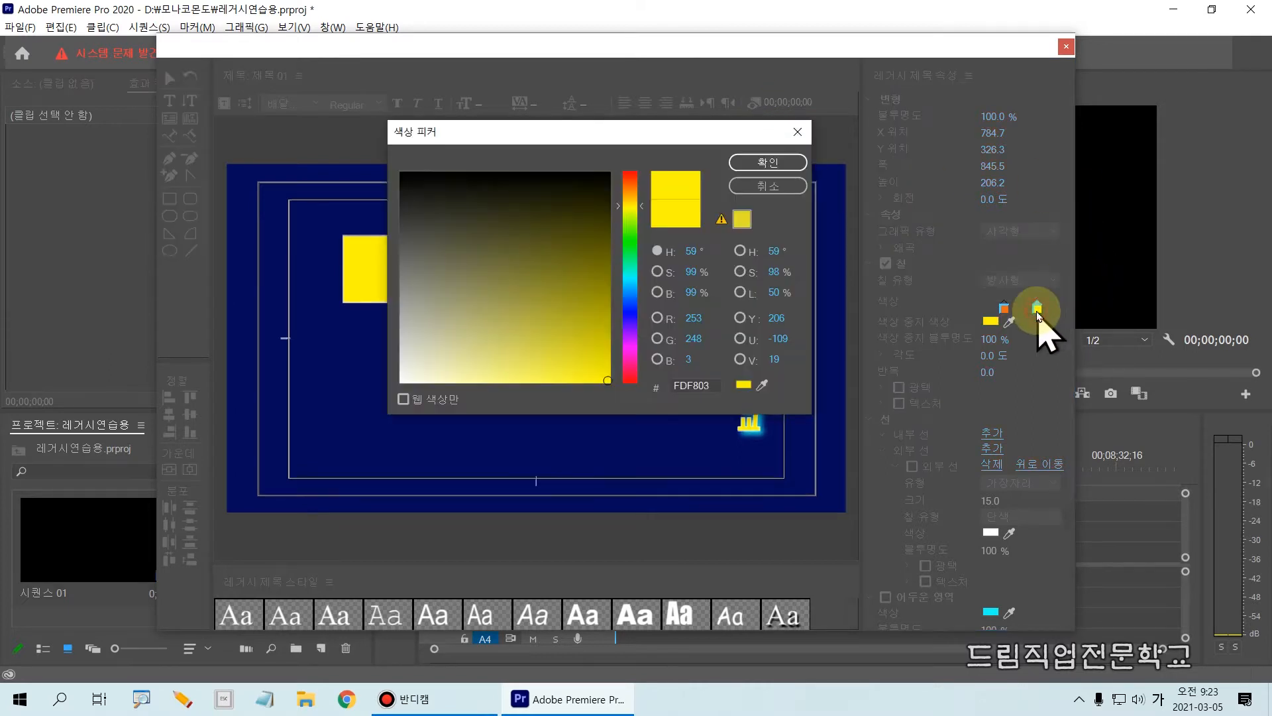
left_click(630, 174)
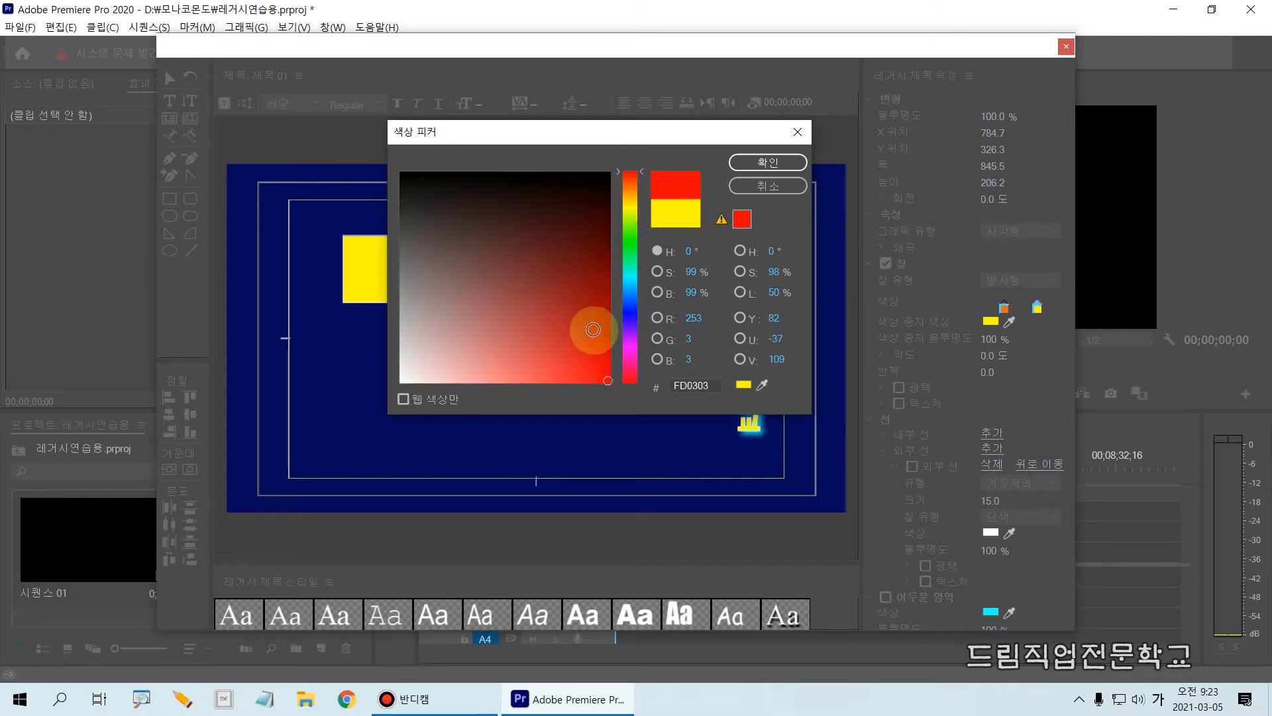
left_click(606, 377)
left_click(762, 162)
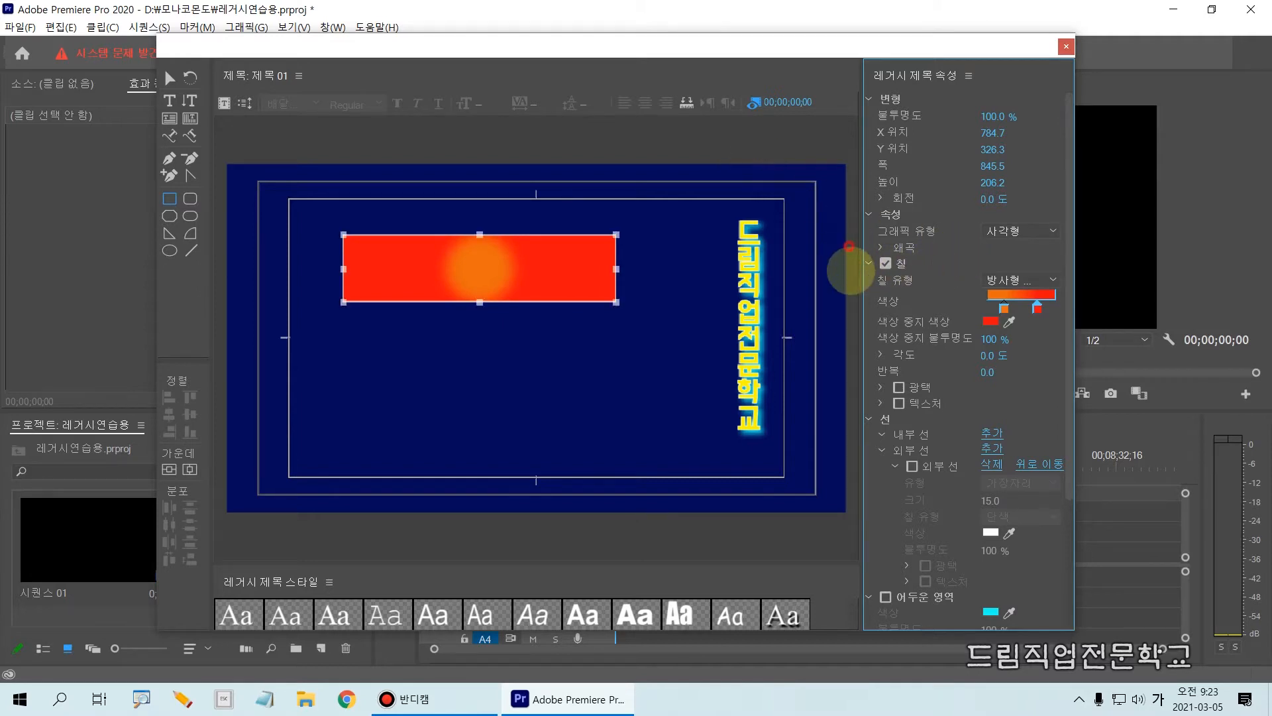
Move the red color stop toward the end of the gradient and bring the orange stop close to it, widening the orange center.
mouse_move(874, 288)
left_mouse_down()
mouse_move(1079, 290)
mouse_move(1075, 270)
mouse_move(1051, 277)
mouse_move(1067, 284)
left_mouse_up()
key("Escape")
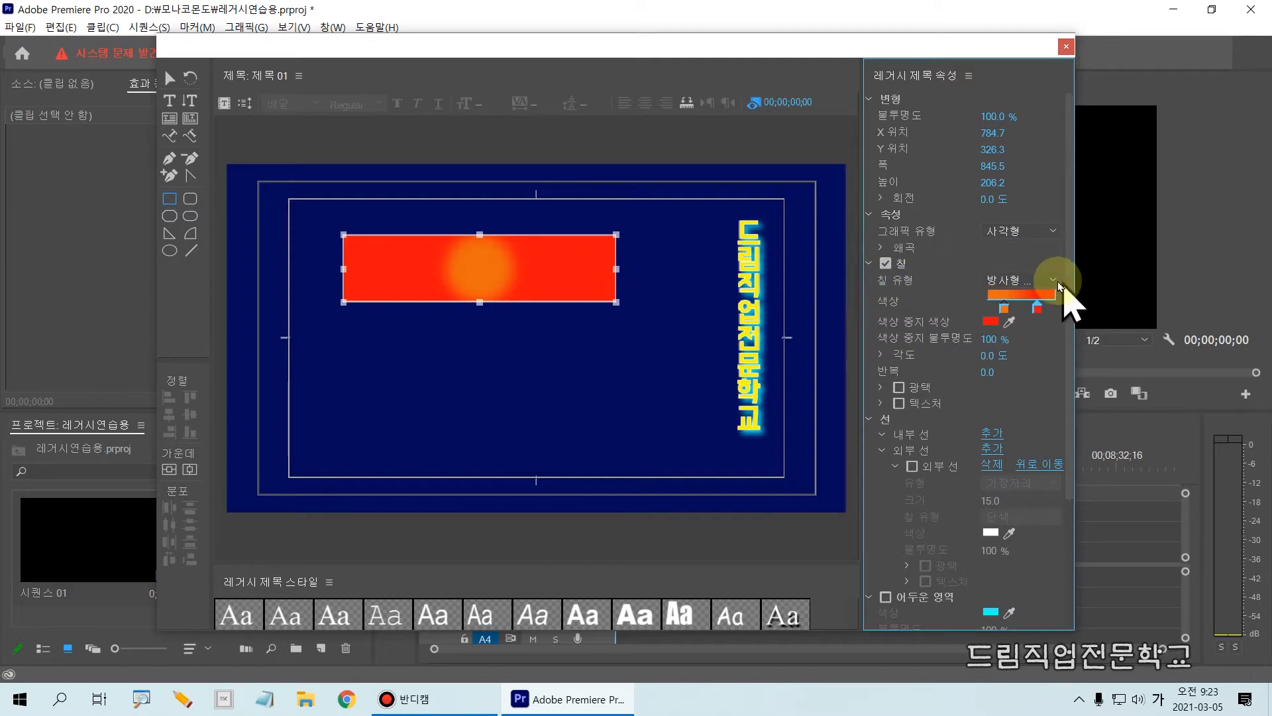
left_click(1062, 285)
left_click(1038, 335)
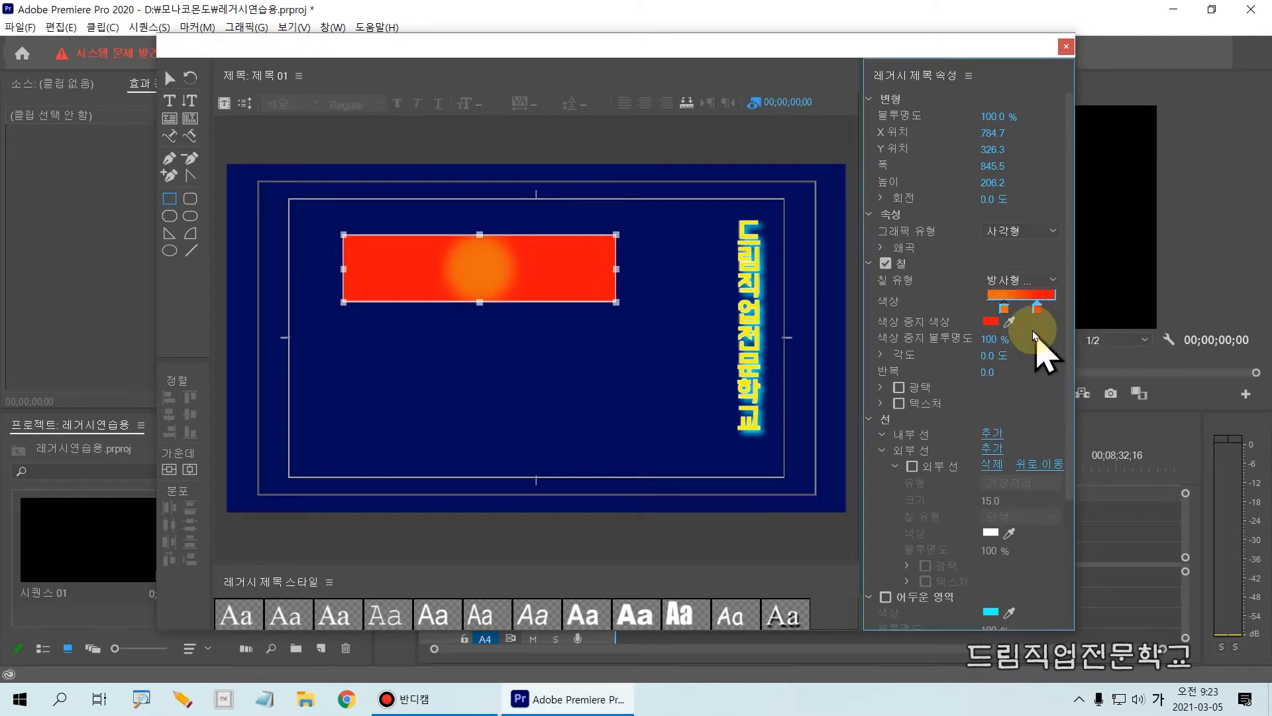
left_click(1038, 308)
mouse_move(1038, 311)
left_mouse_down()
mouse_move(1051, 310)
mouse_move(1007, 310)
mouse_move(1051, 311)
left_mouse_up()
mouse_move(993, 341)
left_mouse_down()
mouse_move(928, 341)
mouse_move(994, 341)
left_mouse_up()
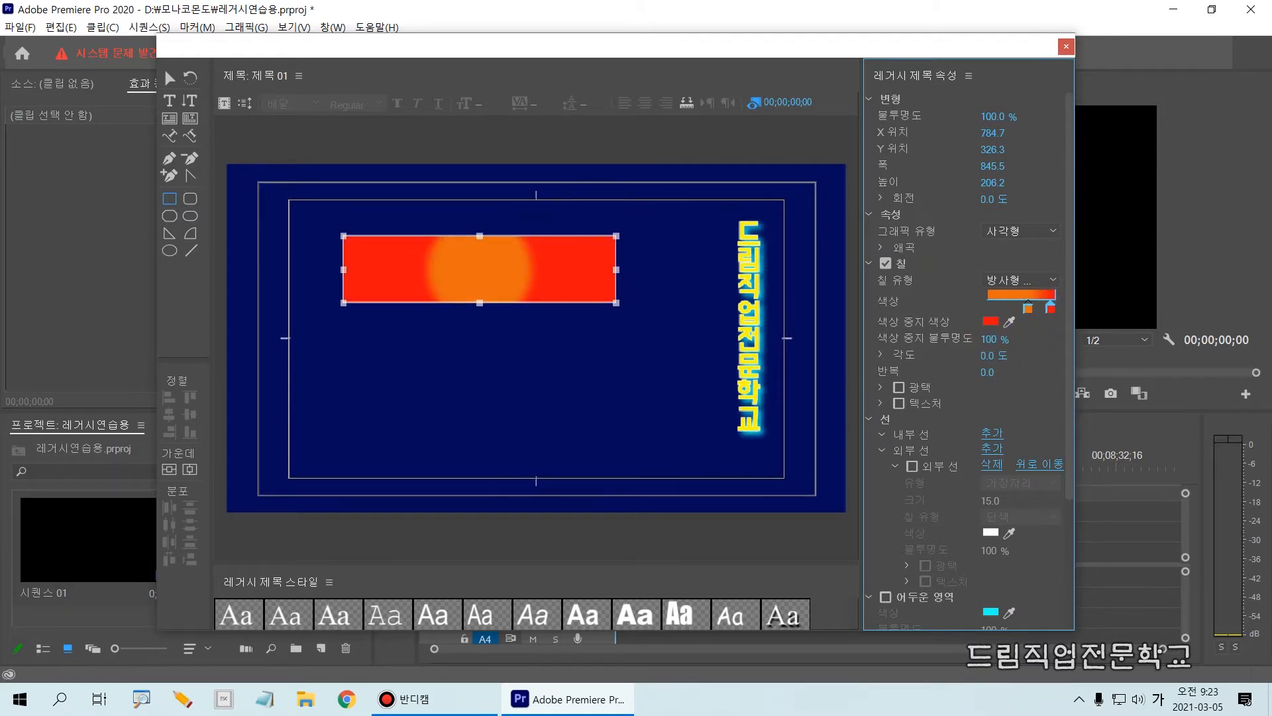
Change the gradient's red color stop to a brighter, more saturated red.
left_click(990, 322)
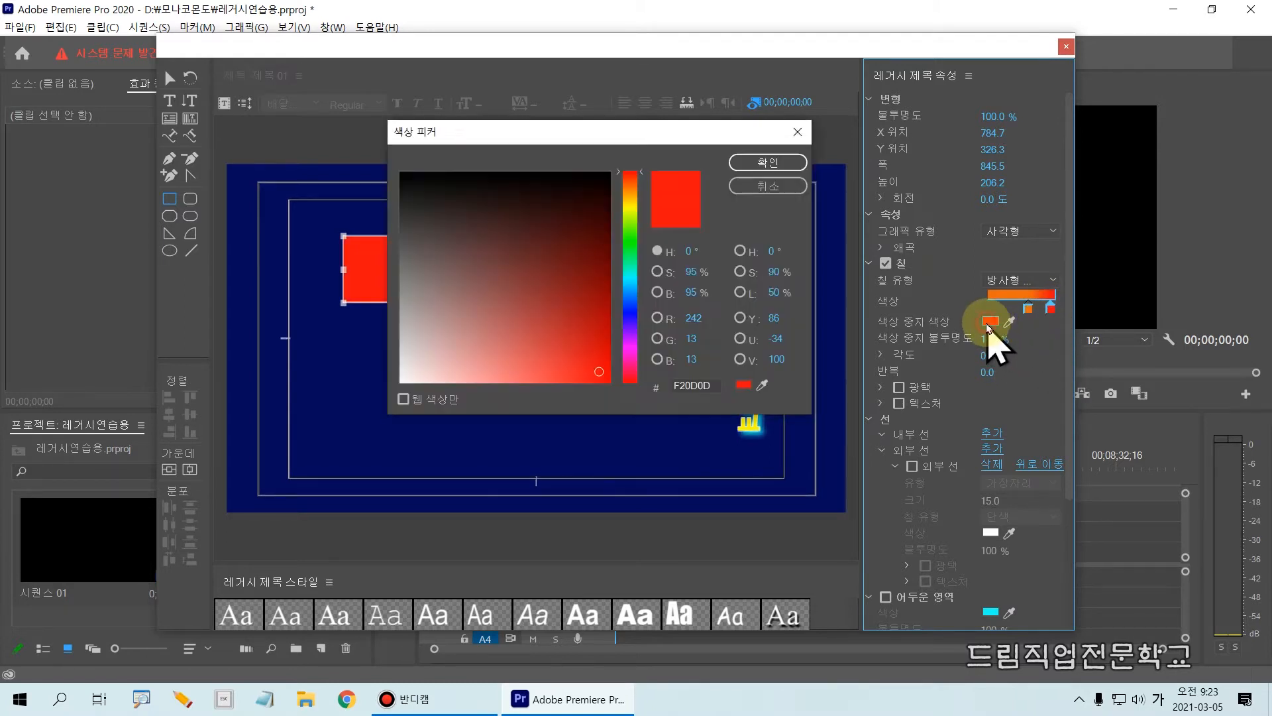
mouse_move(592, 339)
left_mouse_down()
mouse_move(557, 312)
mouse_move(468, 368)
mouse_move(606, 371)
left_mouse_up()
left_click(792, 164)
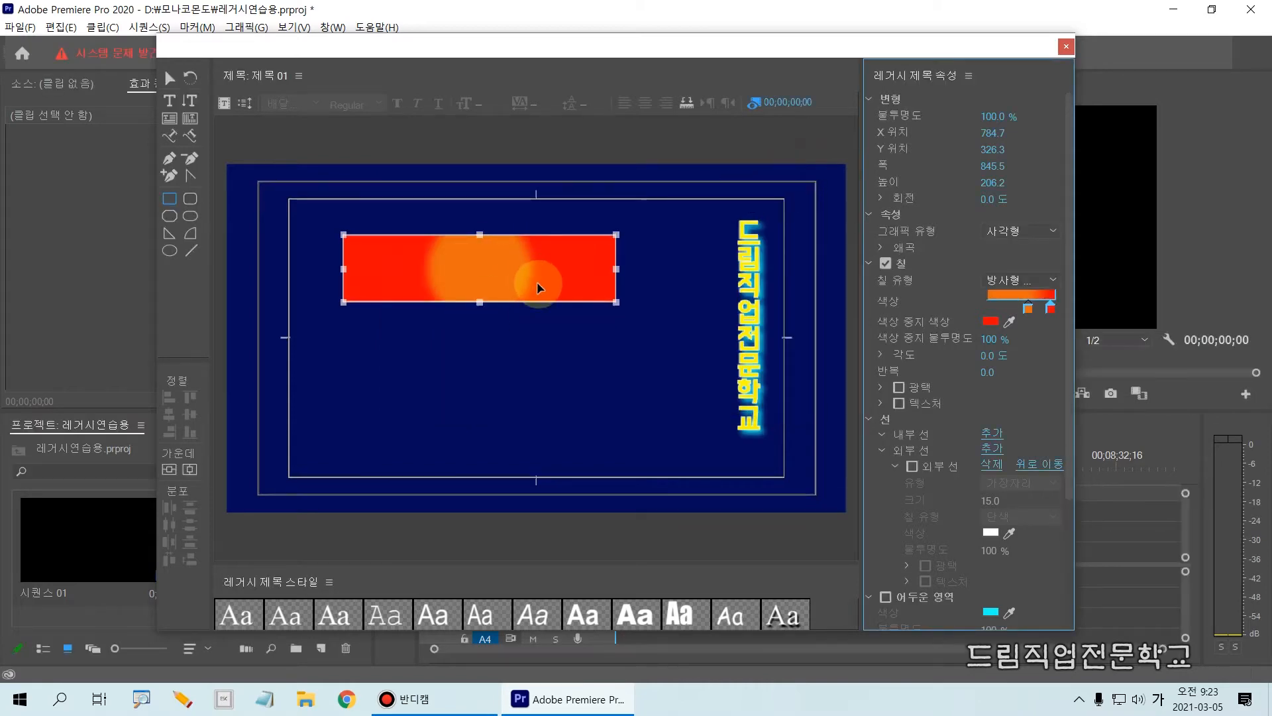
Move the orange color stop to the very start of the gradient to soften the transition to red.
left_click(1028, 308)
left_click_drag(998, 310, 1060, 324)
left_click_drag(981, 321, 961, 321)
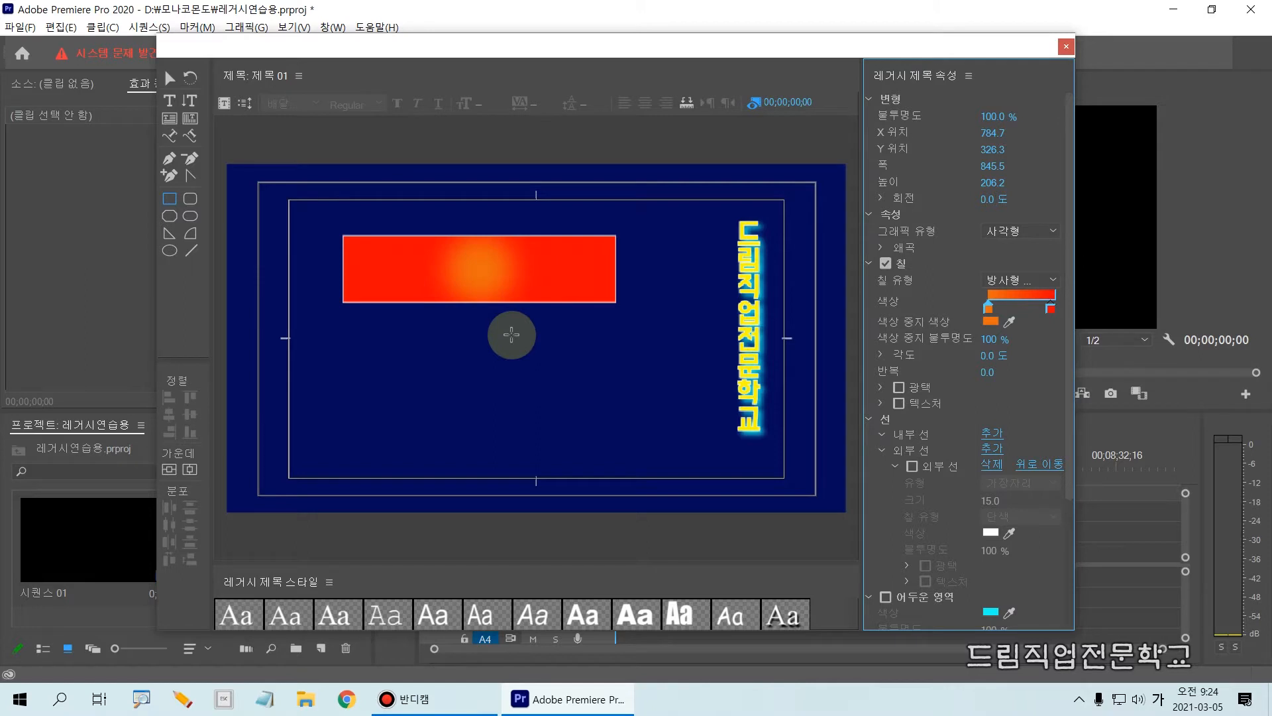
key("ctrl+2")
left_click_drag(975, 257, 1072, 324)
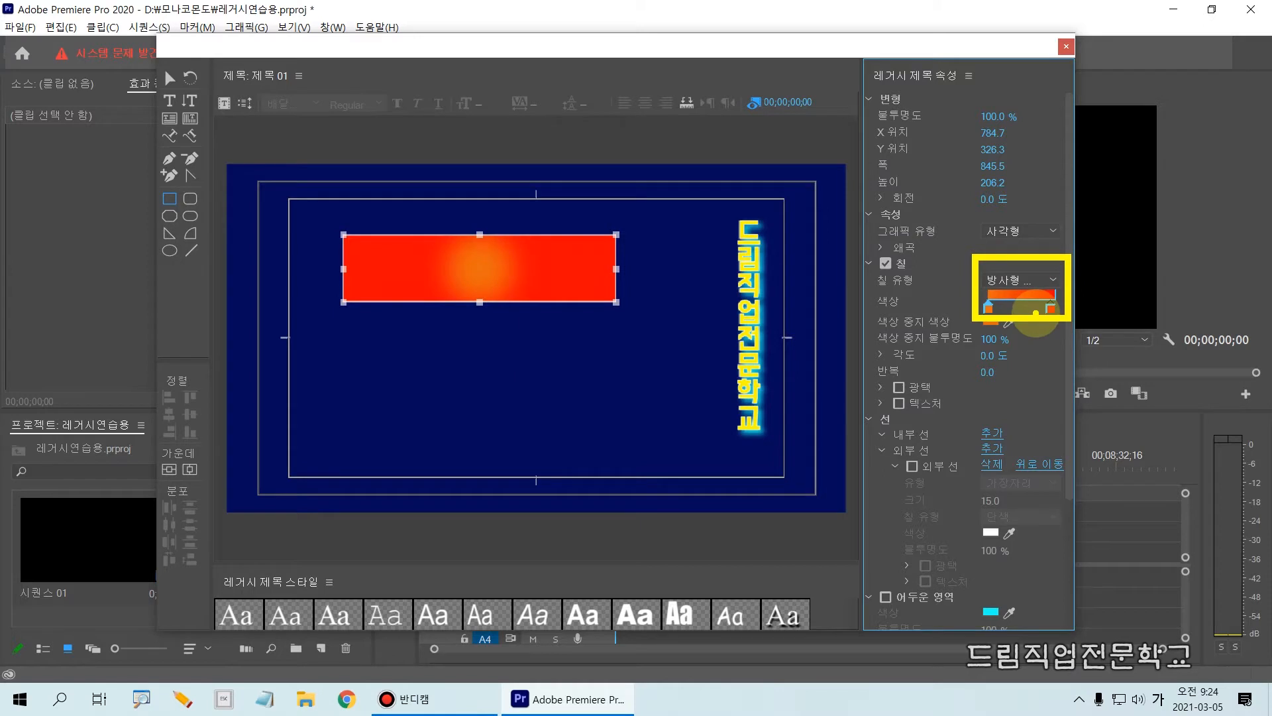
key("ctrl+2")
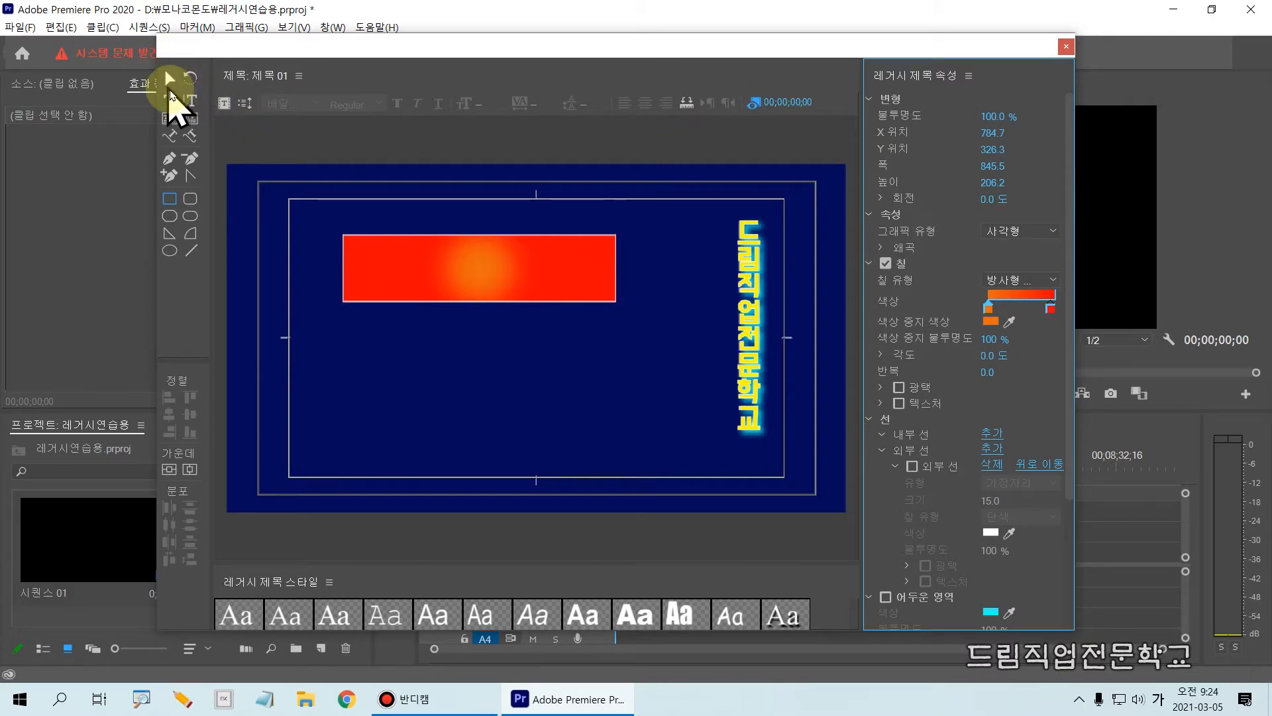
Delete the orange-red gradient rectangle from the title and close the title editor.
left_click(173, 77)
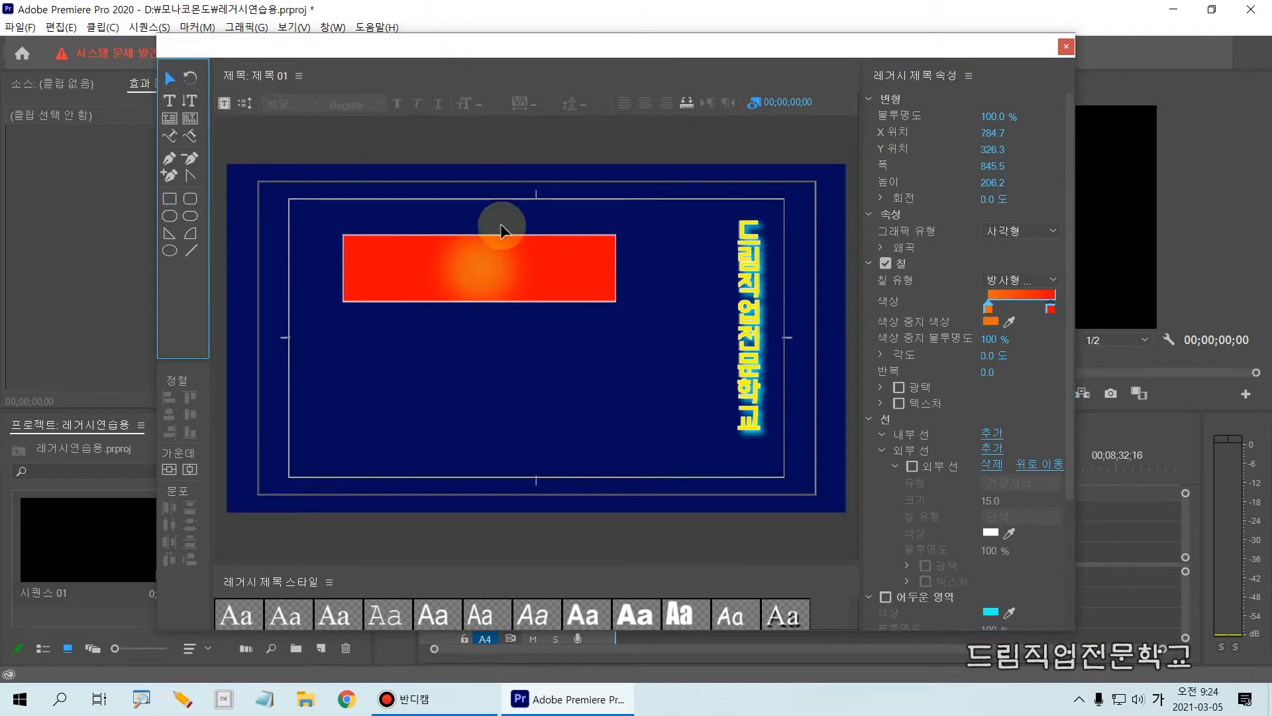
left_click(507, 273)
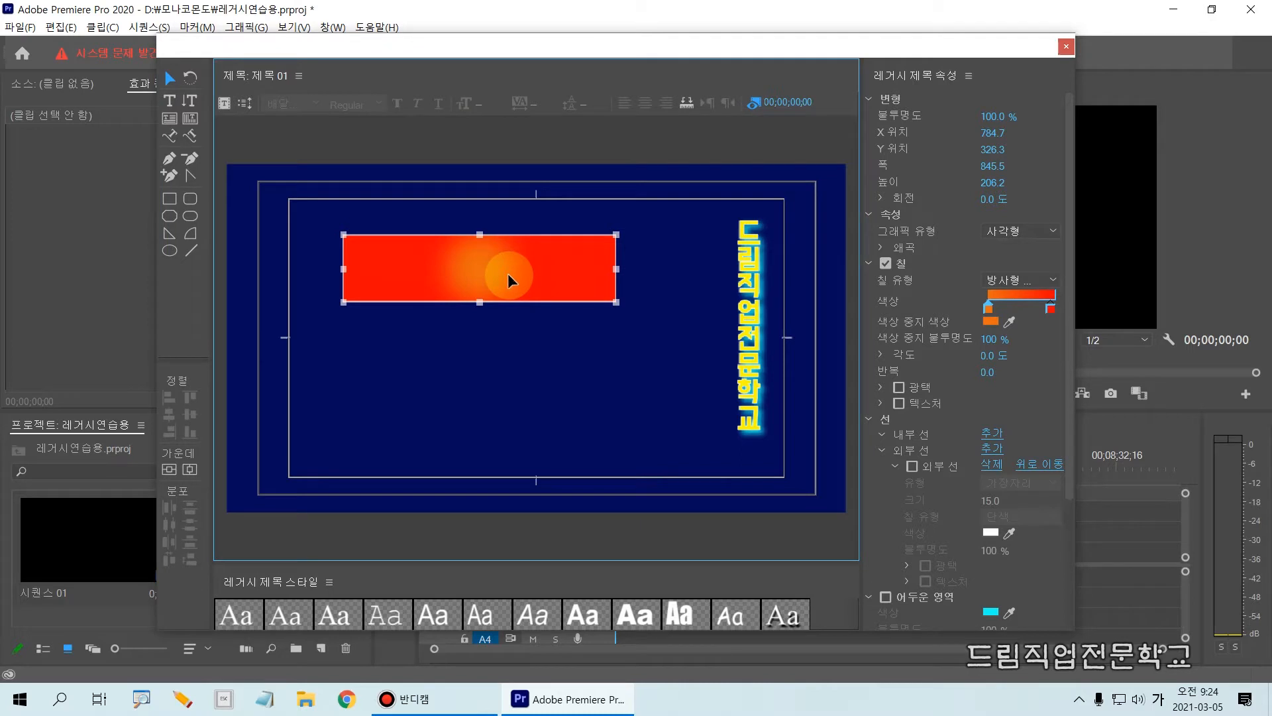
key("Delete")
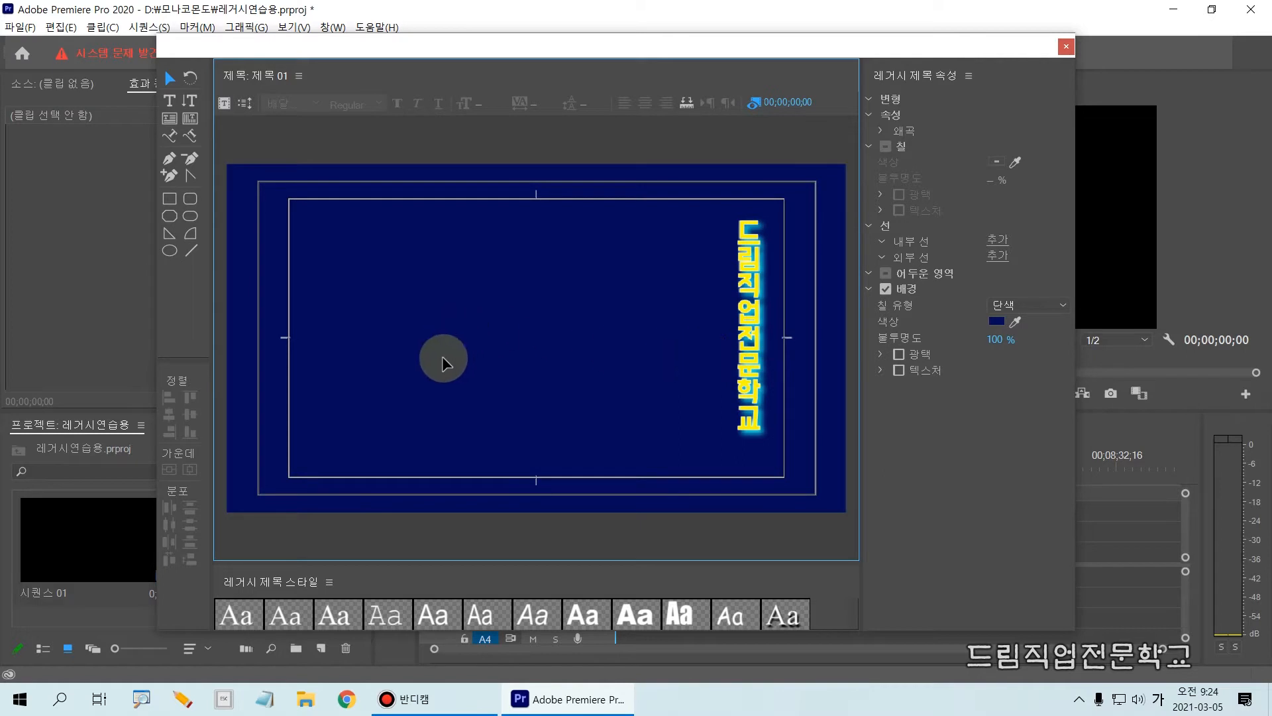
left_click(1067, 47)
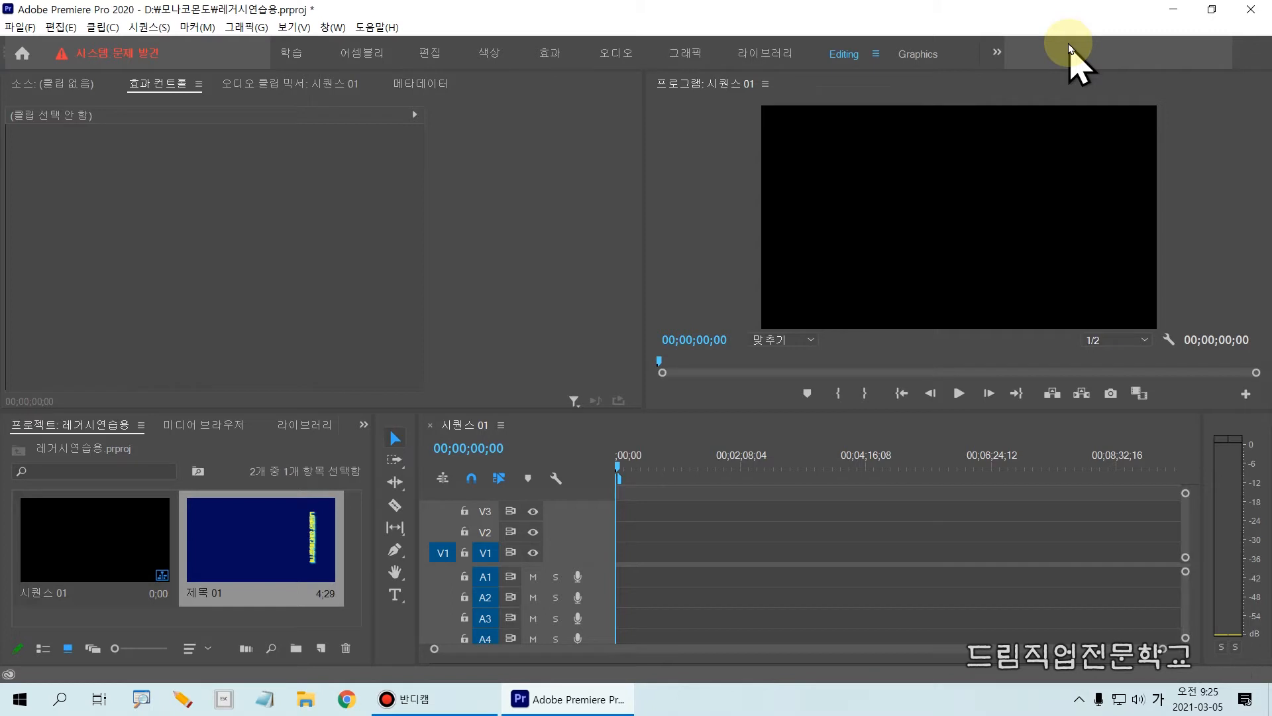
Place the title 제목 01 at the start of track V1 in the sequence and clear the selection in the project.
left_click(276, 558)
left_click_drag(276, 558, 623, 569)
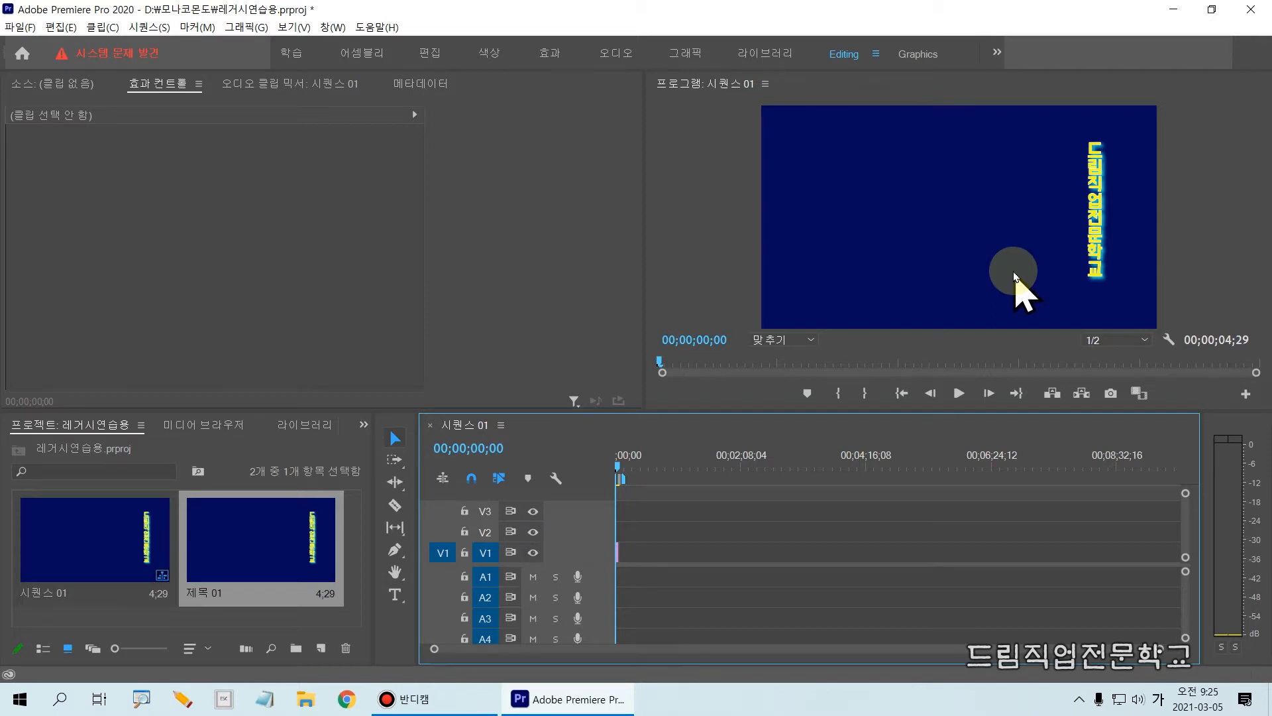
left_click(255, 620)
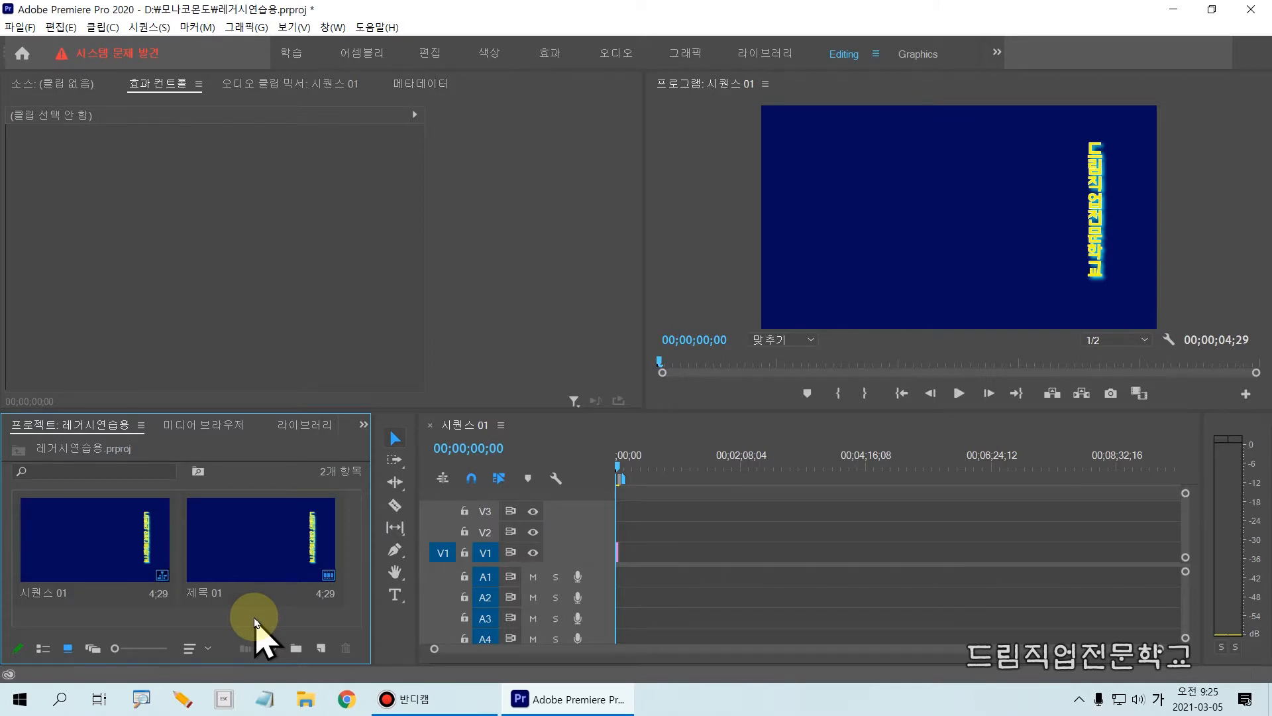
Create a new 1920x1080 legacy title named 도형.
left_click(22, 28)
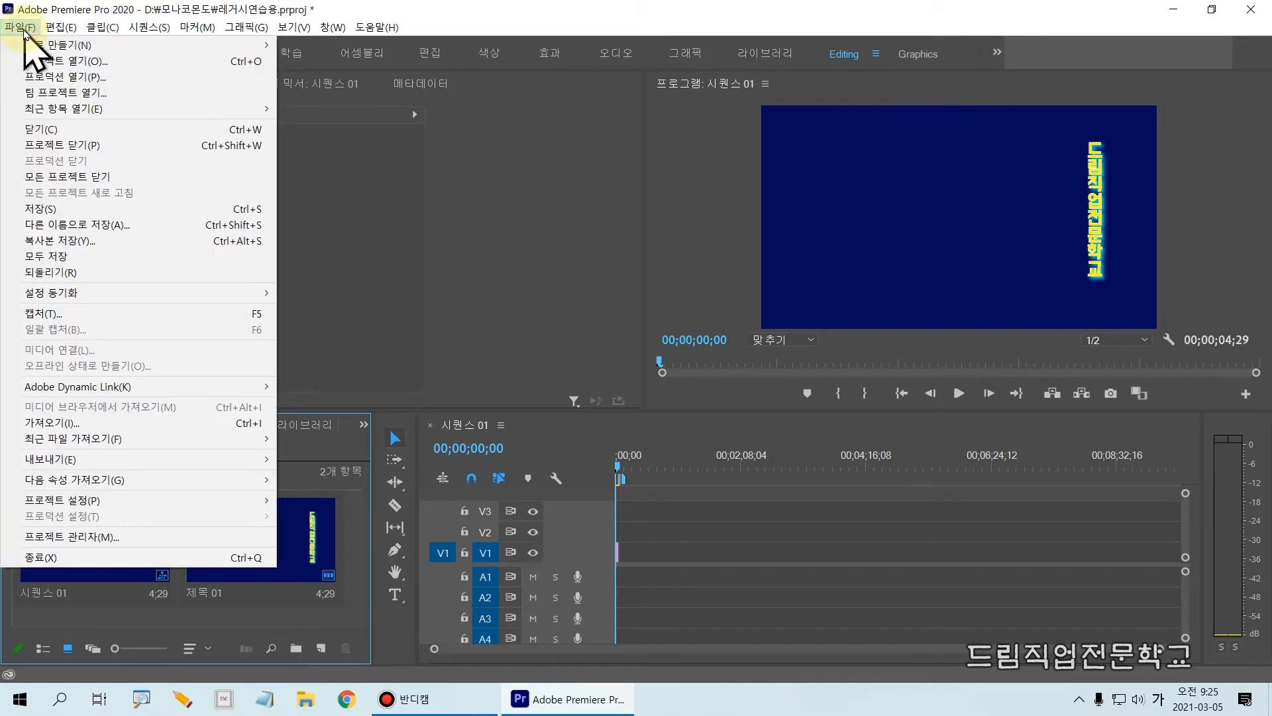
mouse_move(44, 49)
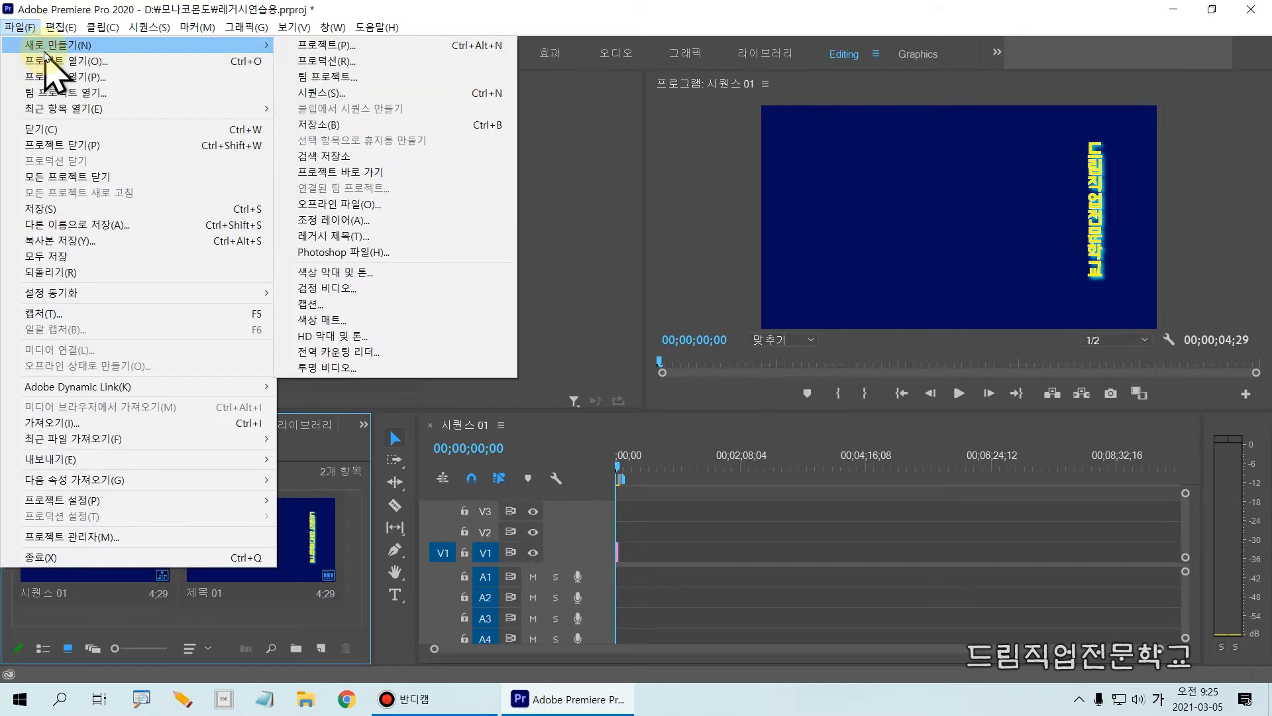
left_click(354, 237)
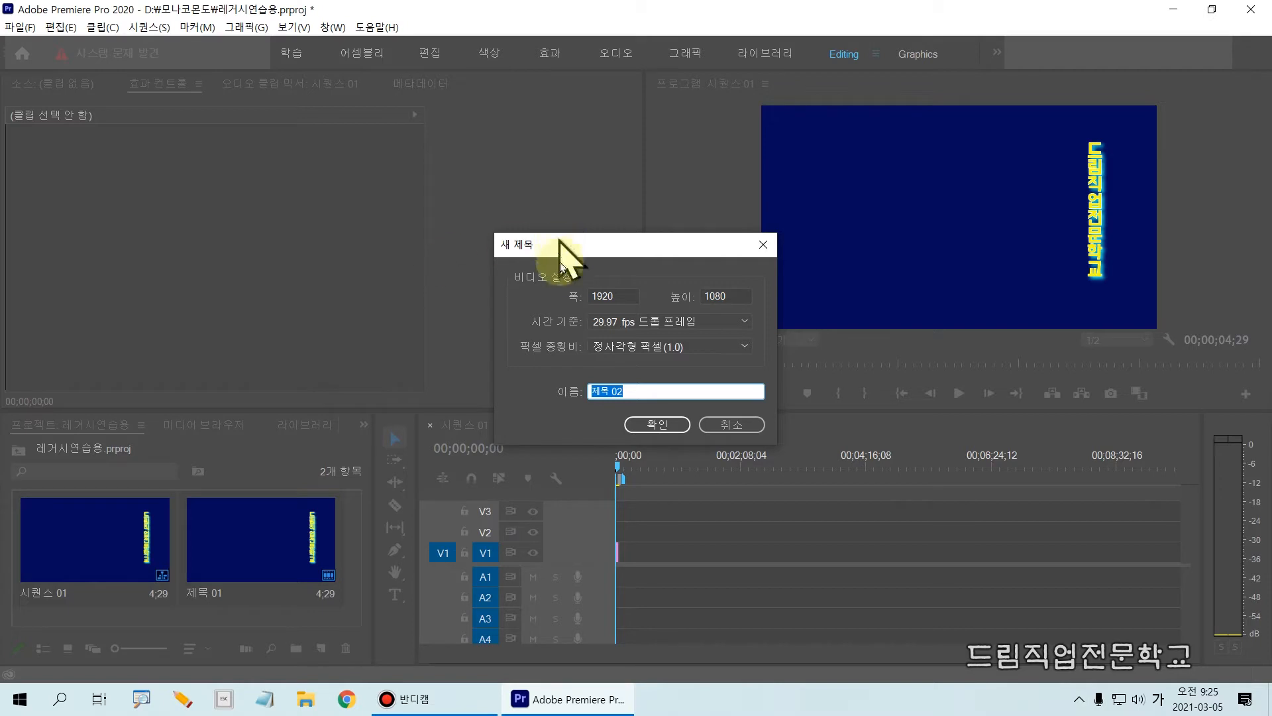
left_click_drag(572, 250, 537, 167)
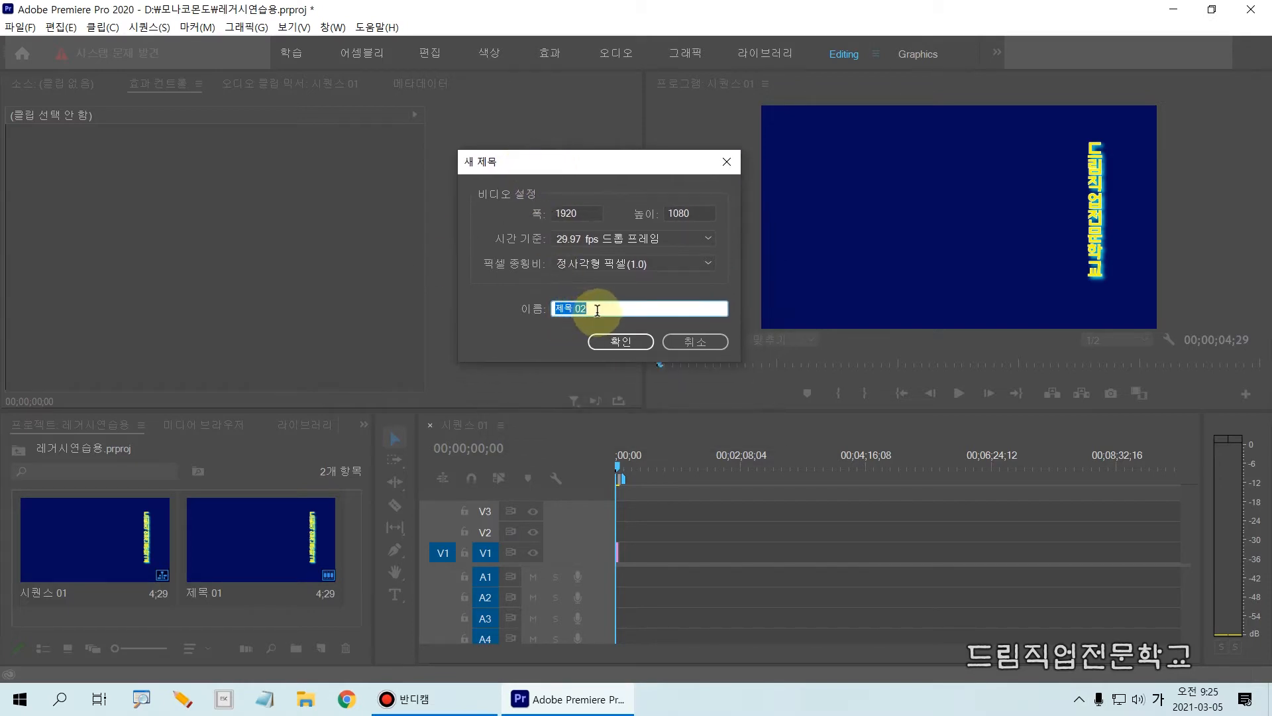
left_click_drag(596, 308, 419, 514)
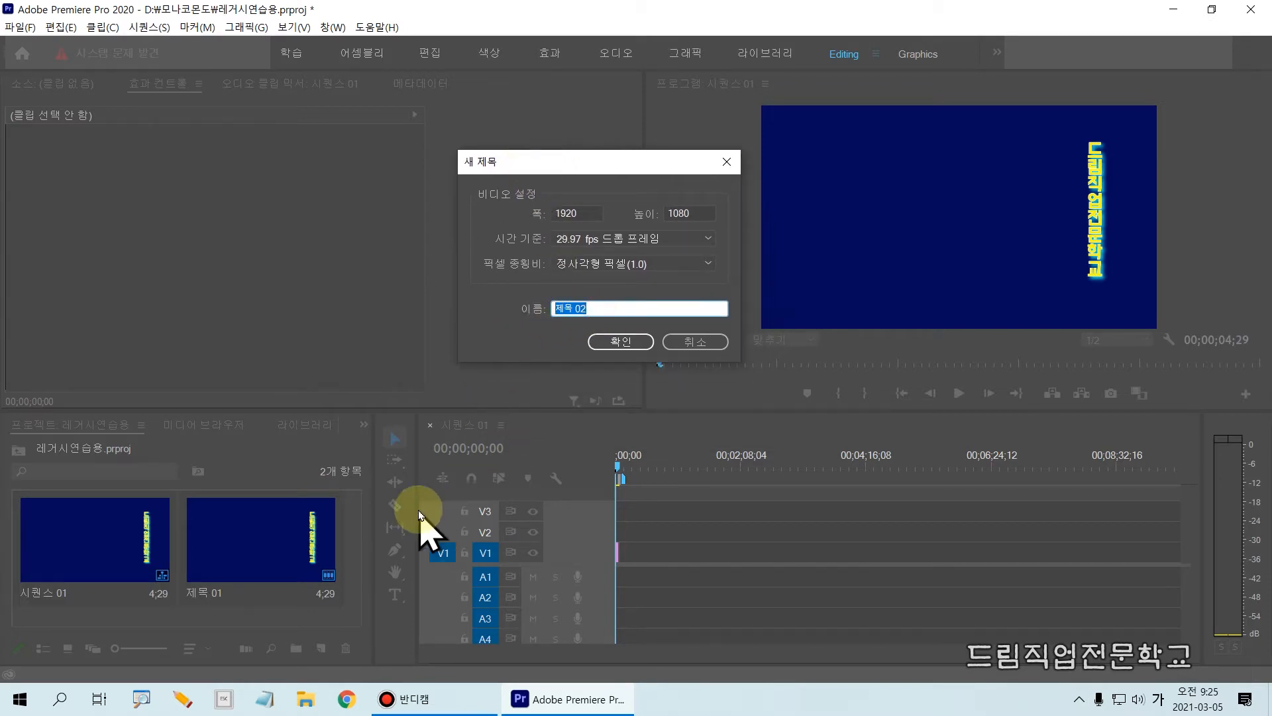
type("드림")
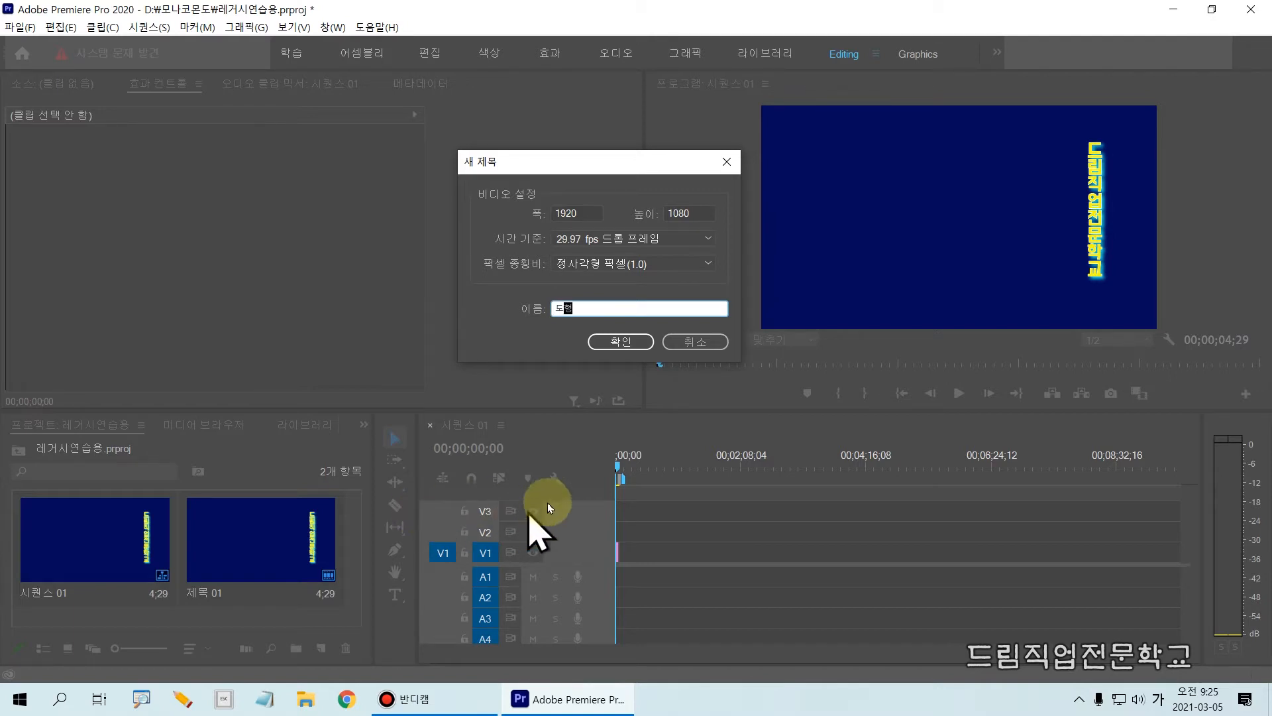
left_click(621, 342)
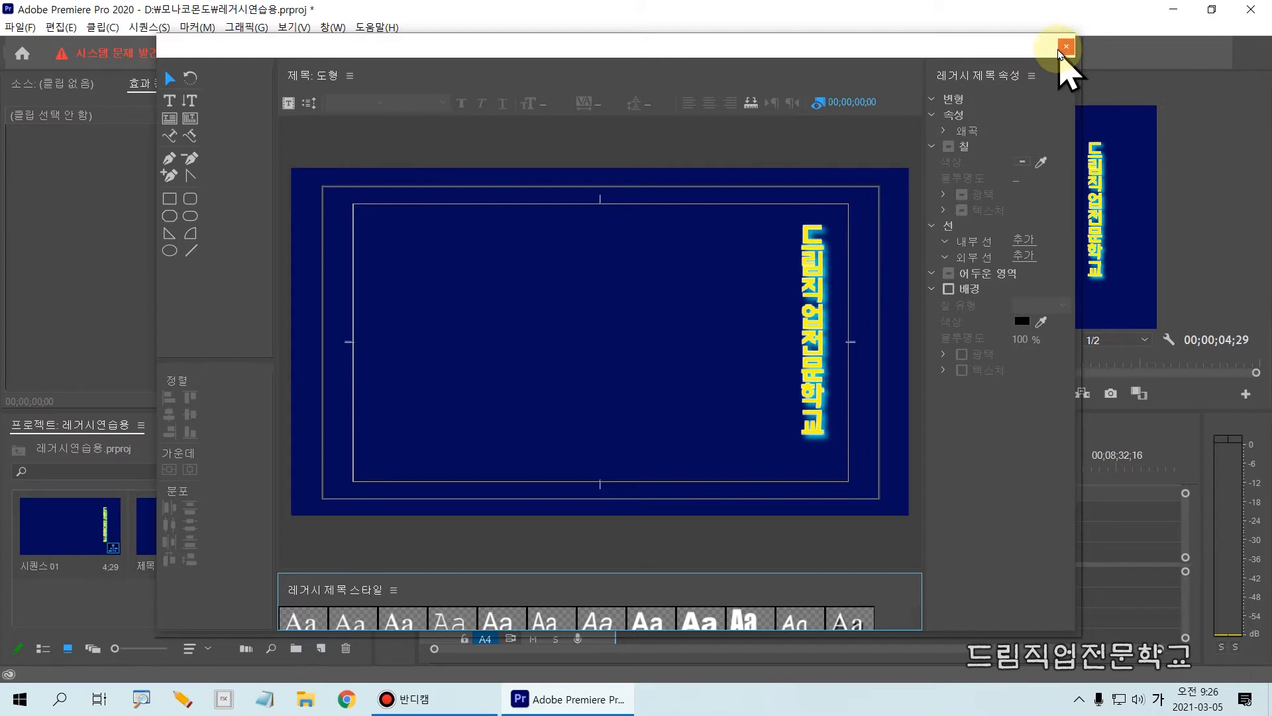
Move the playhead to 00;00;04;29 at the end of the 제목 01 clip, shifting the title editor aside and back into view.
left_click_drag(920, 54, 889, 644)
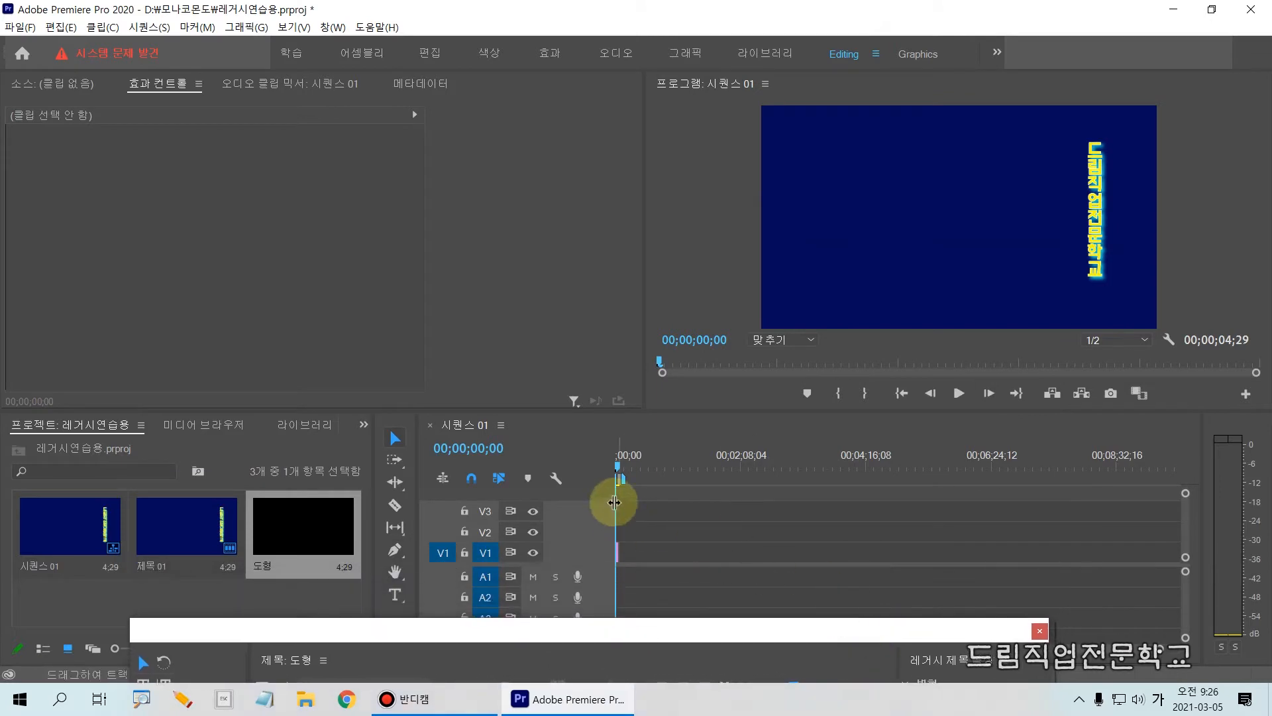
left_click(629, 468)
left_click_drag(629, 467, 624, 473)
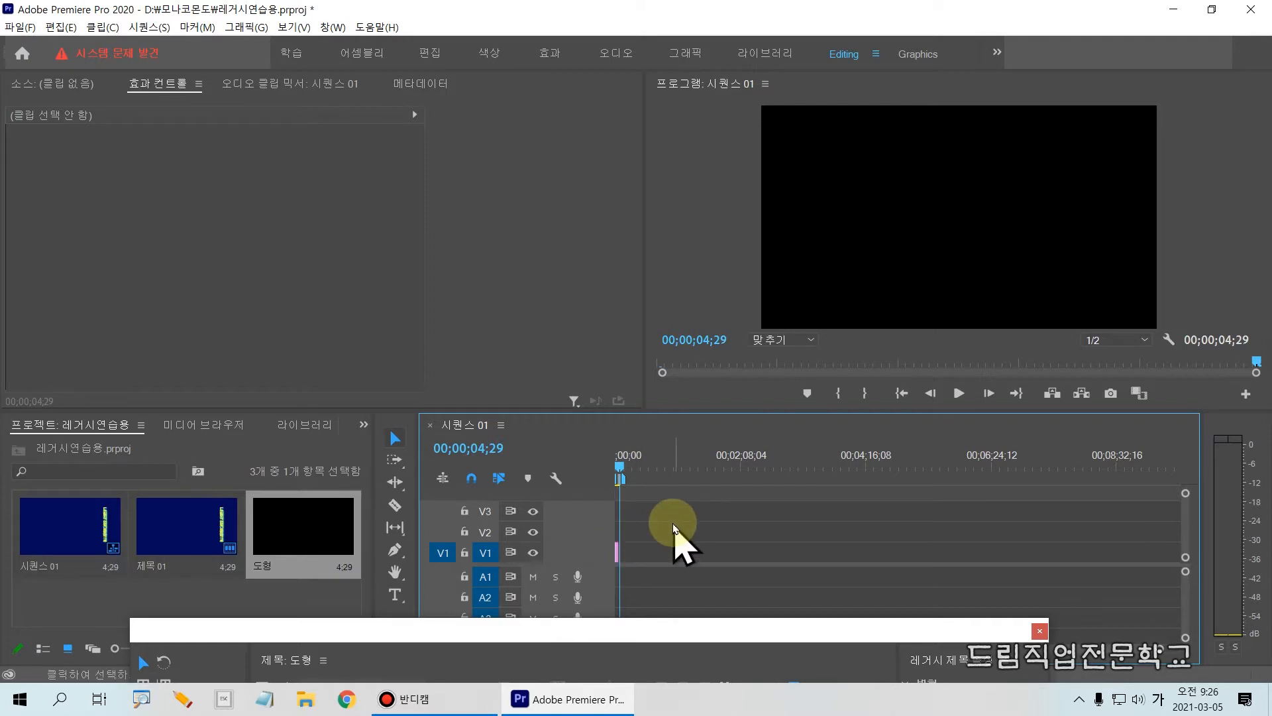
left_click_drag(704, 647, 731, 133)
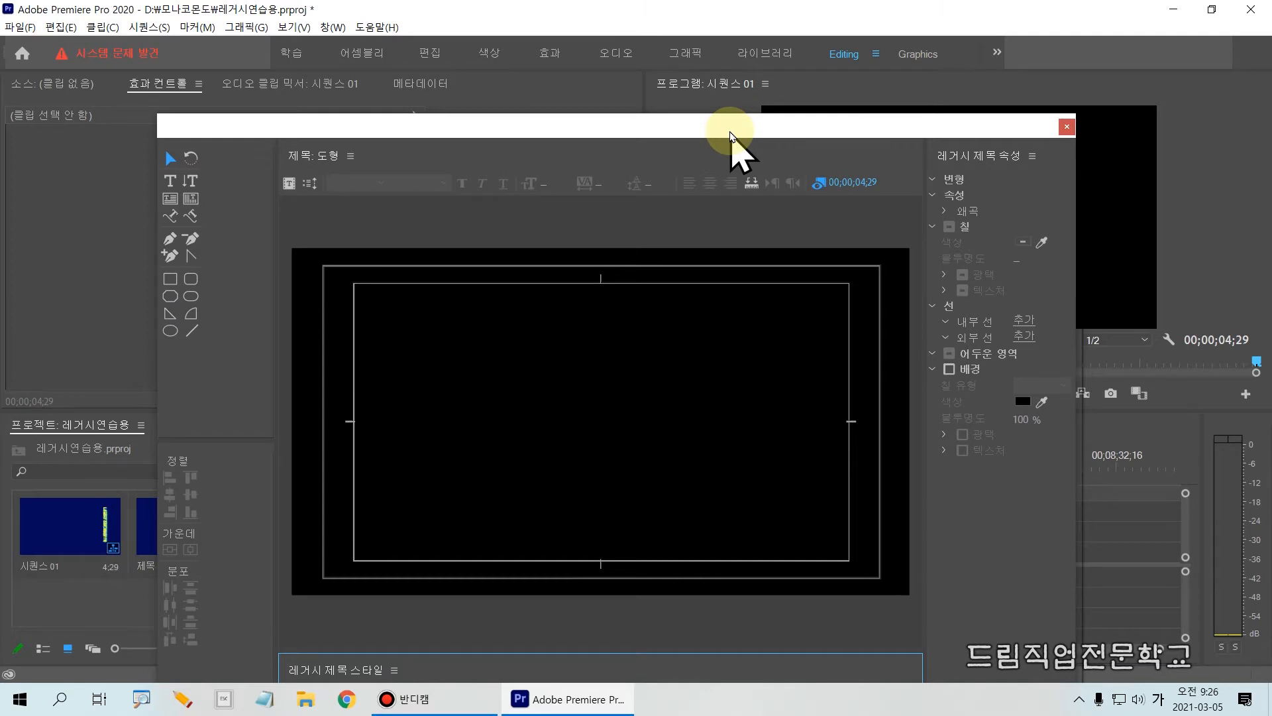
left_click_drag(731, 134, 711, 84)
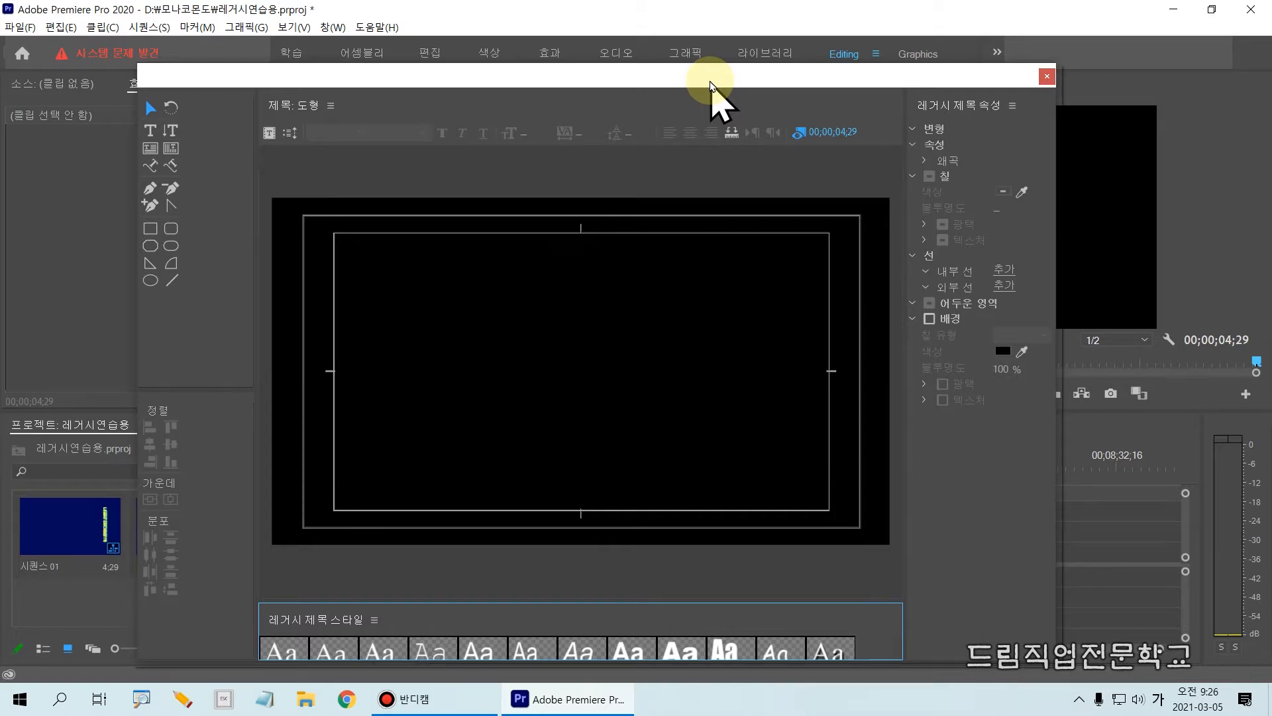
left_click_drag(694, 83, 695, 32)
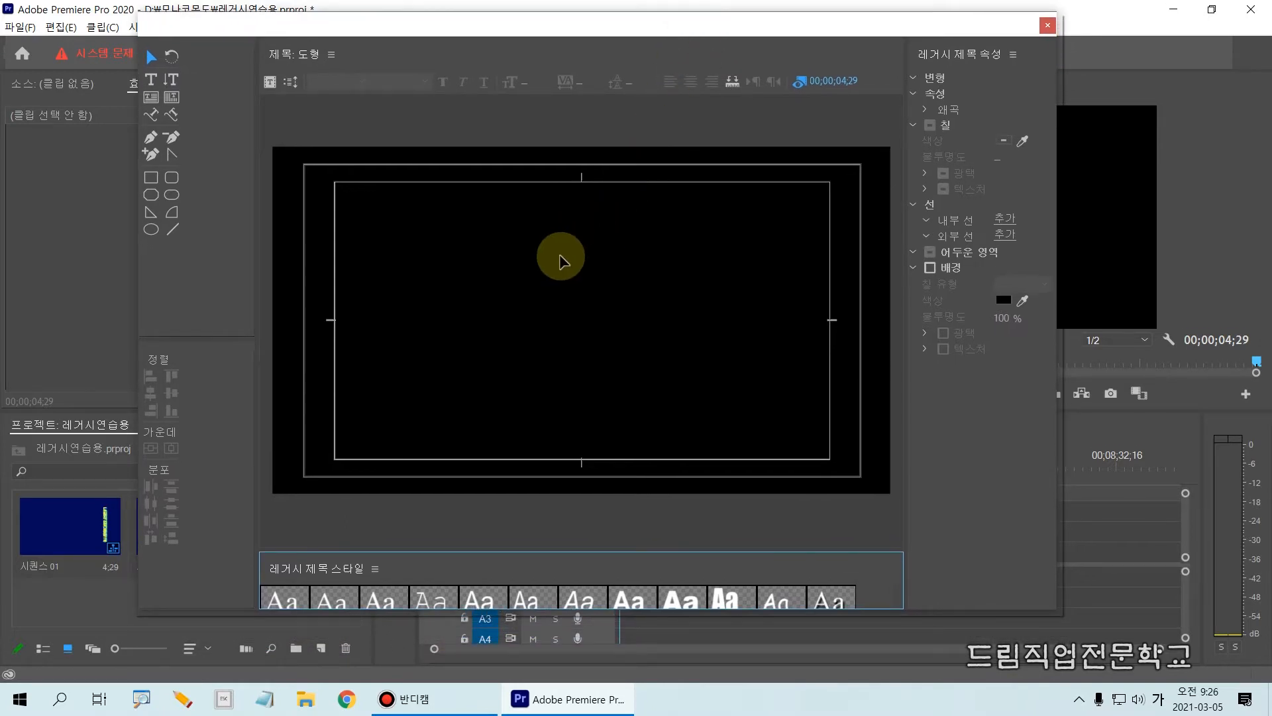
left_click_drag(126, 158, 202, 263)
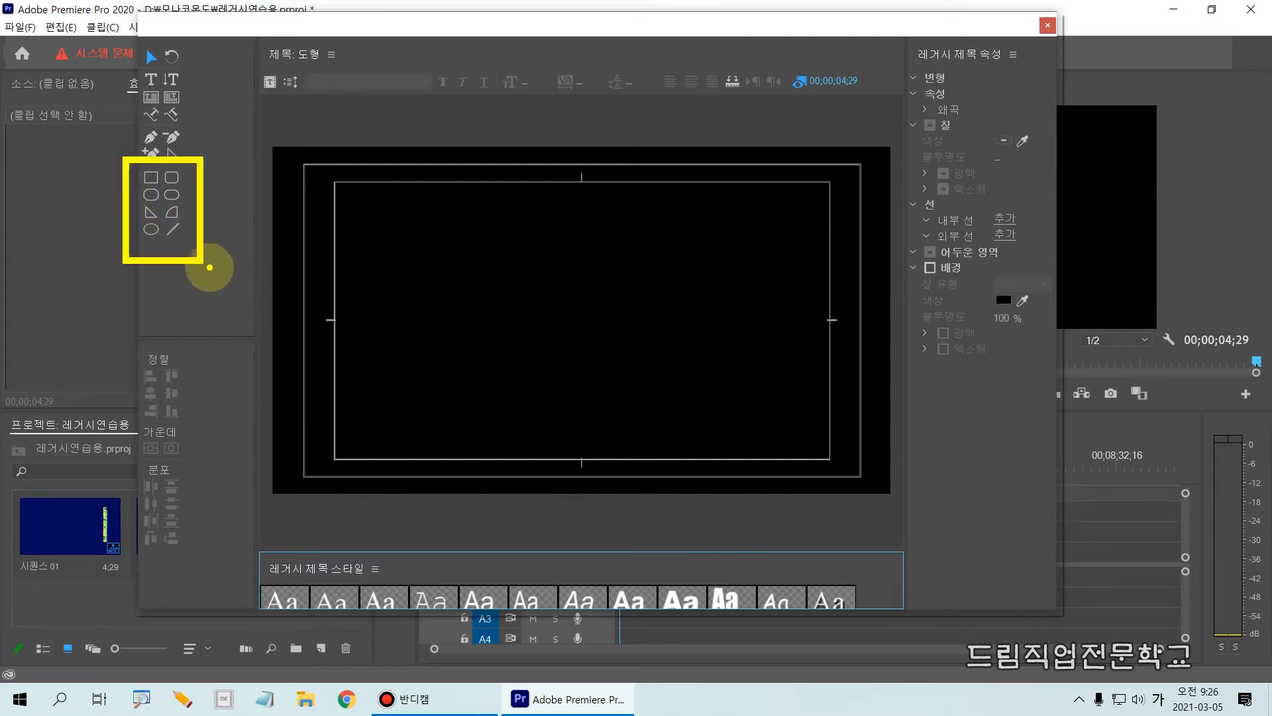
key("Escape")
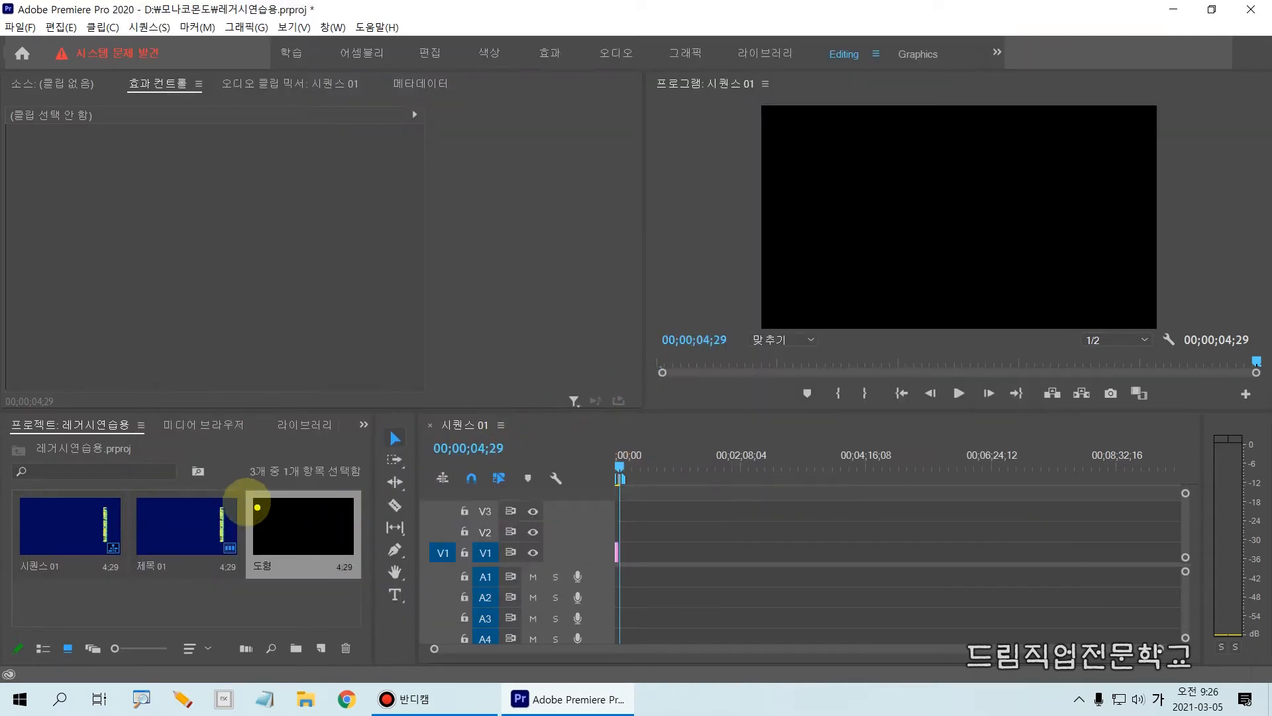
Open the 도형 title from the project for editing in the title editor.
left_click_drag(234, 486, 365, 604)
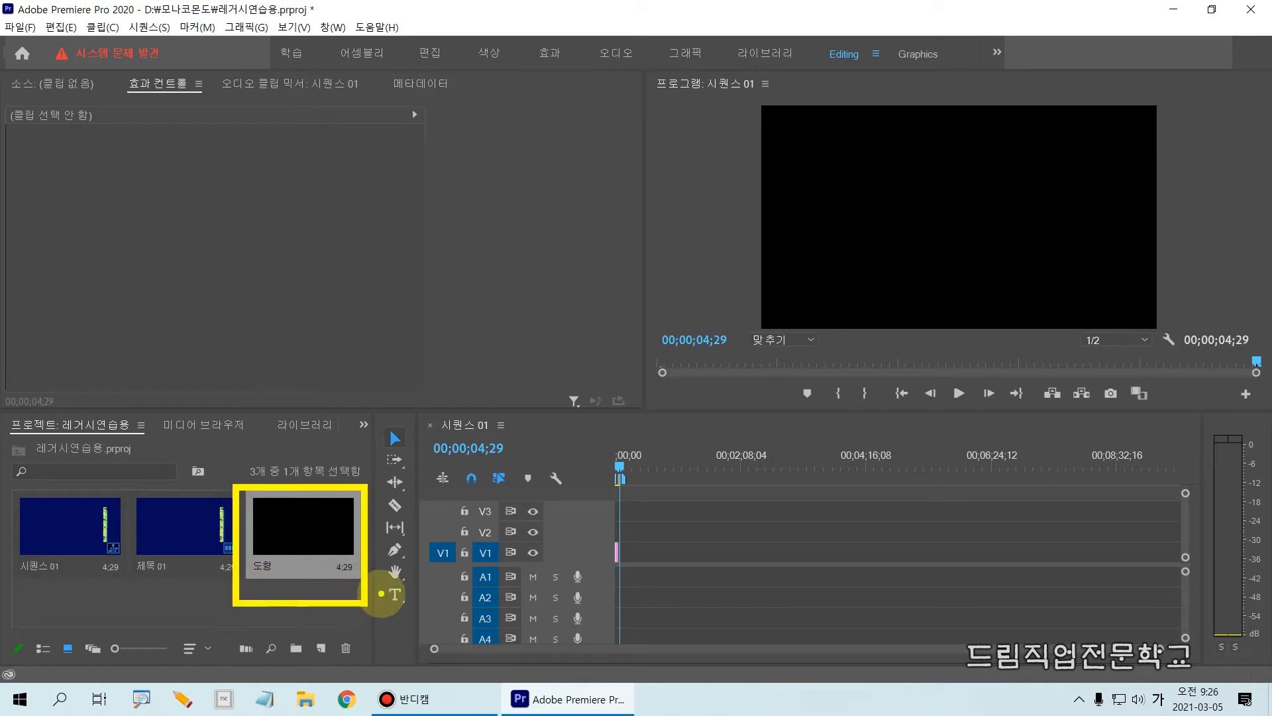
double_click(320, 533)
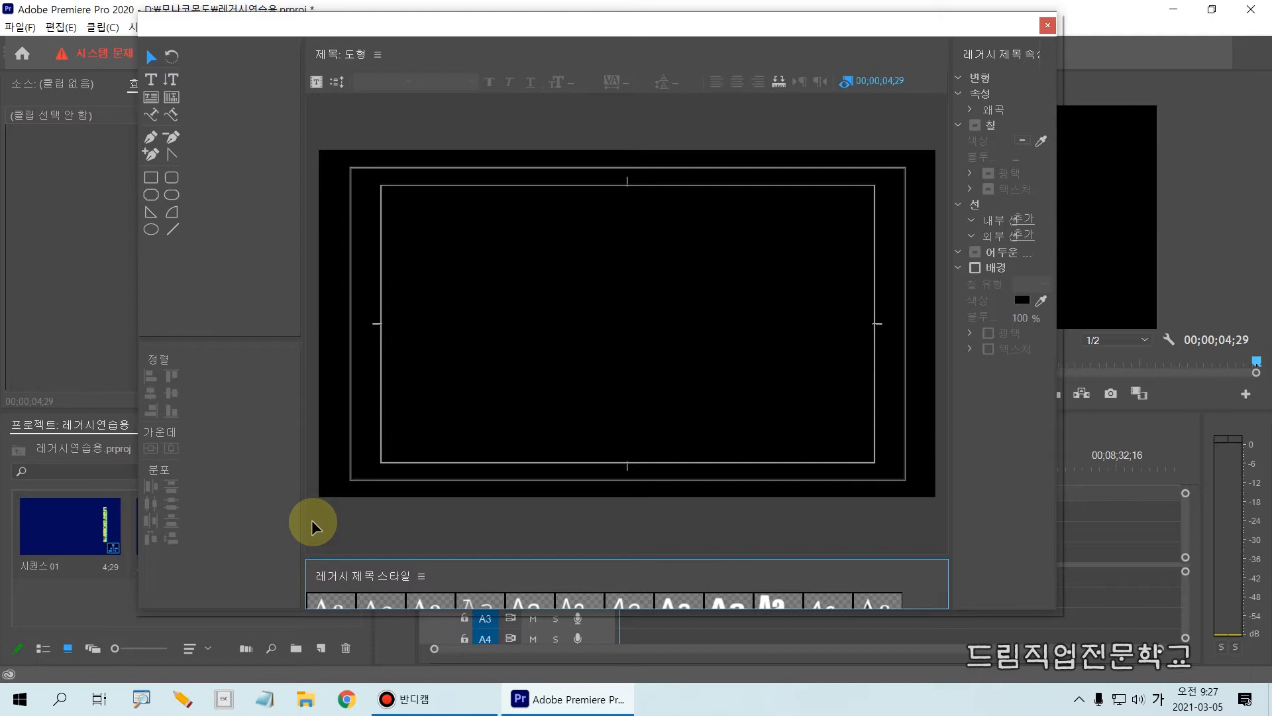
left_click_drag(122, 159, 184, 193)
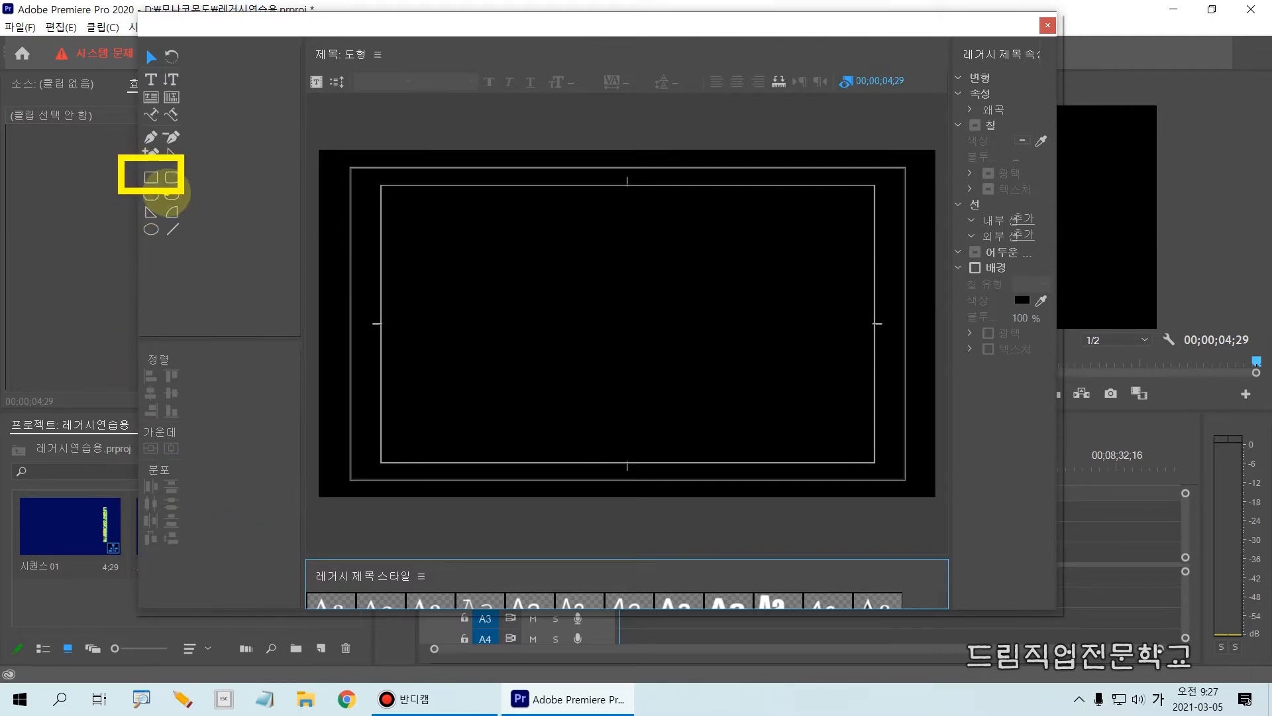
key("Escape")
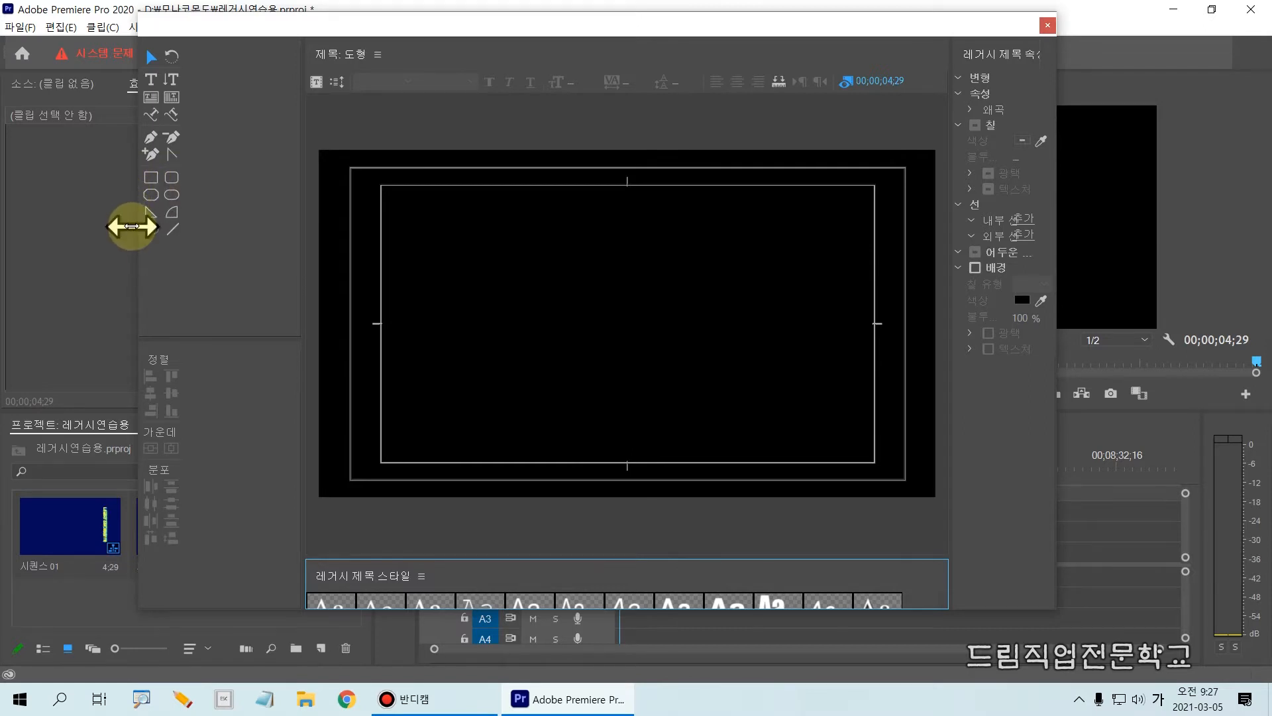
left_click_drag(121, 214, 176, 254)
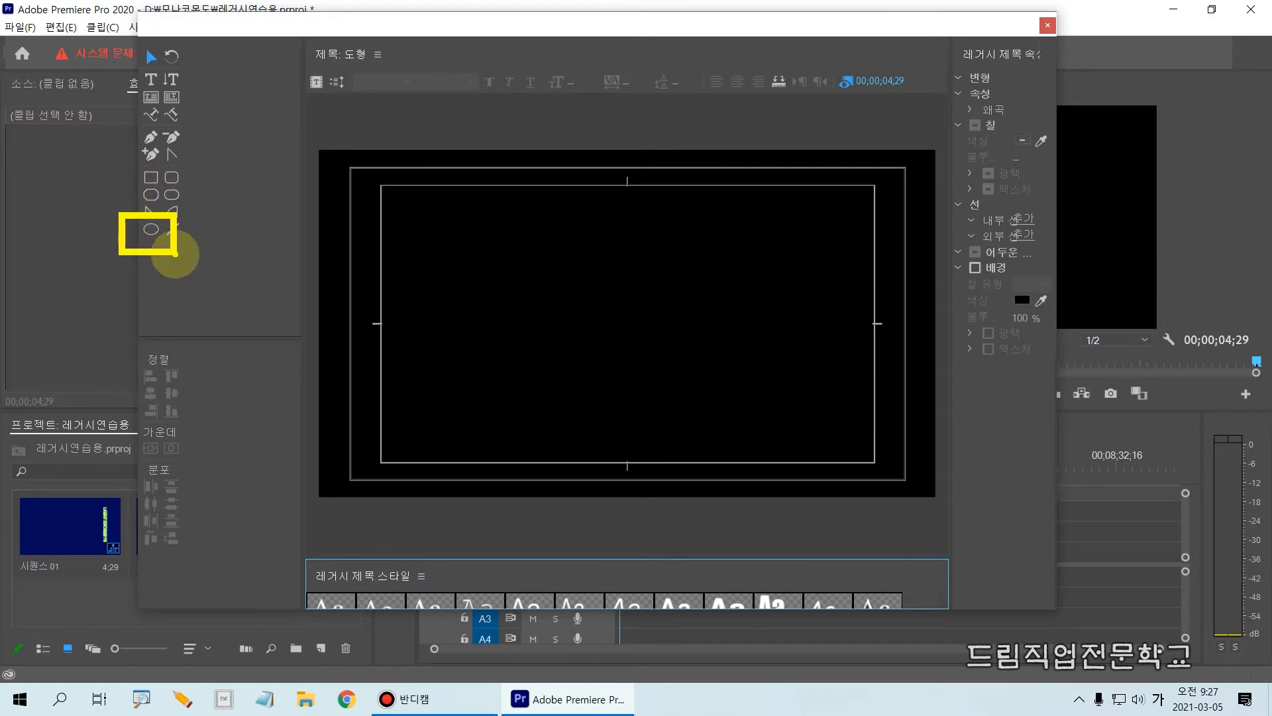
Try drawing an ellipse about 382 wide and 419 high in the upper-left title area and remove it.
left_click(151, 232)
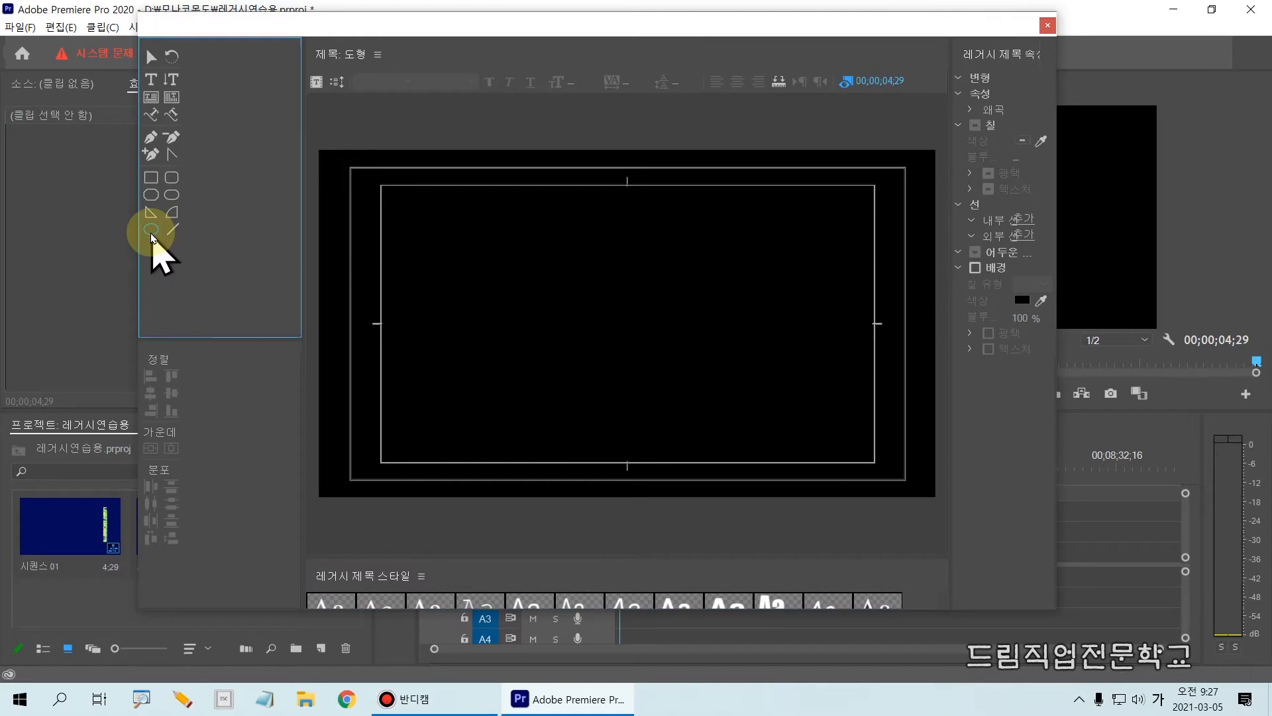
left_click_drag(432, 219, 552, 351)
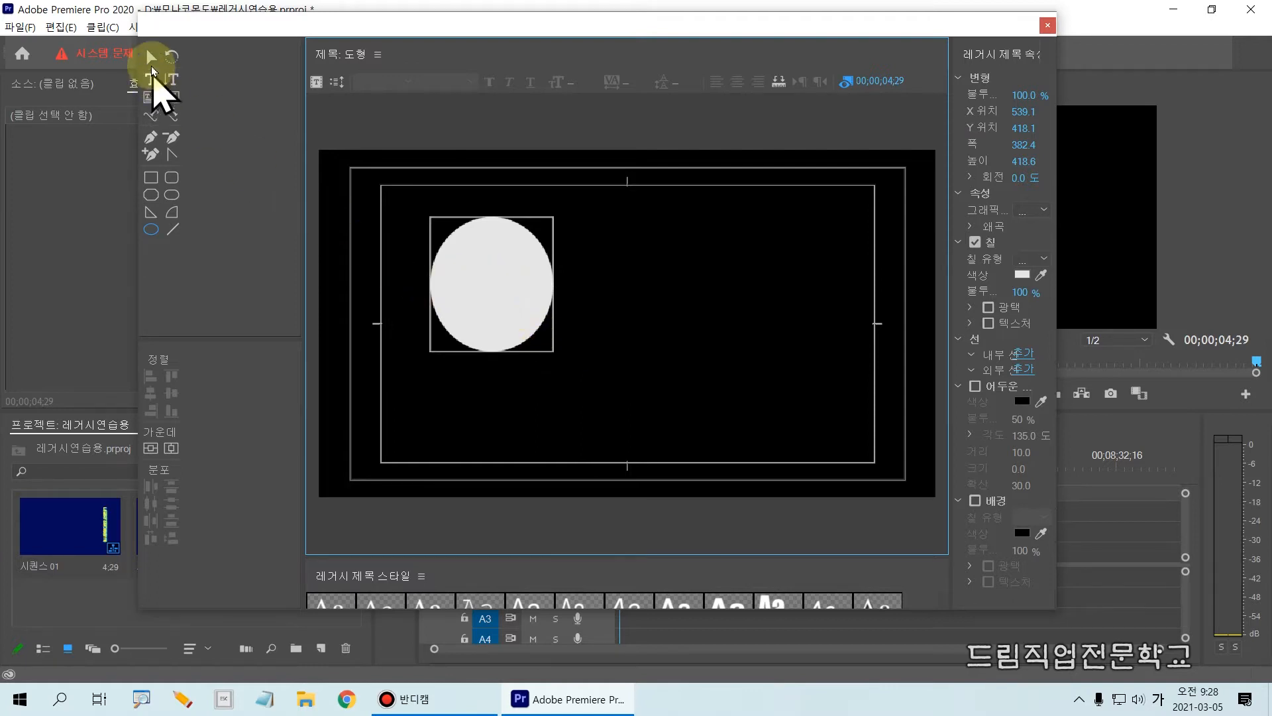
left_click(151, 60)
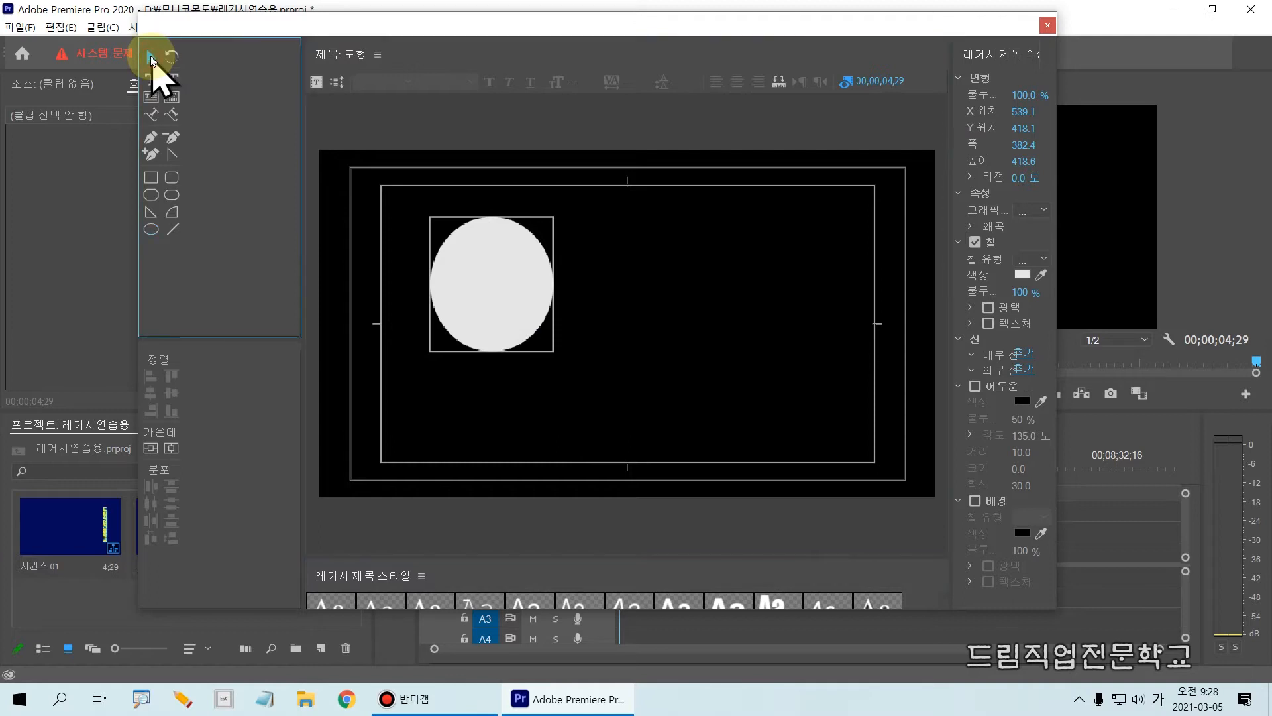
left_click(511, 335)
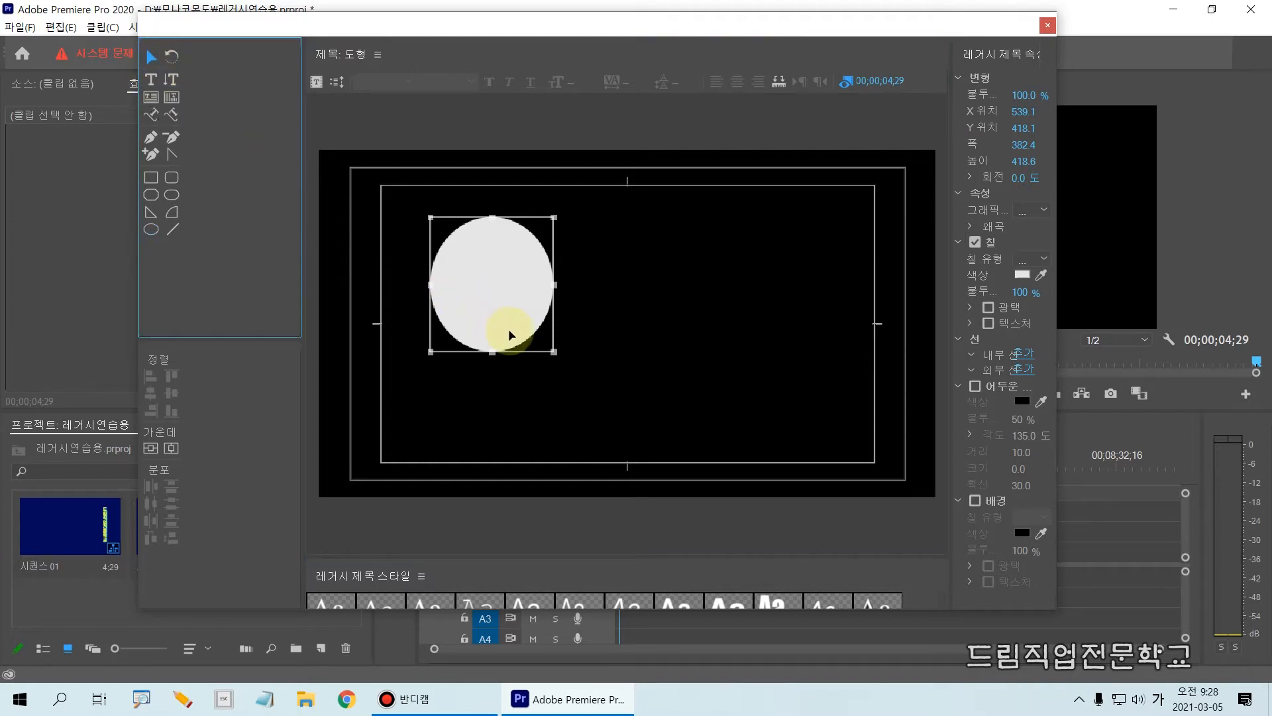
key("Delete")
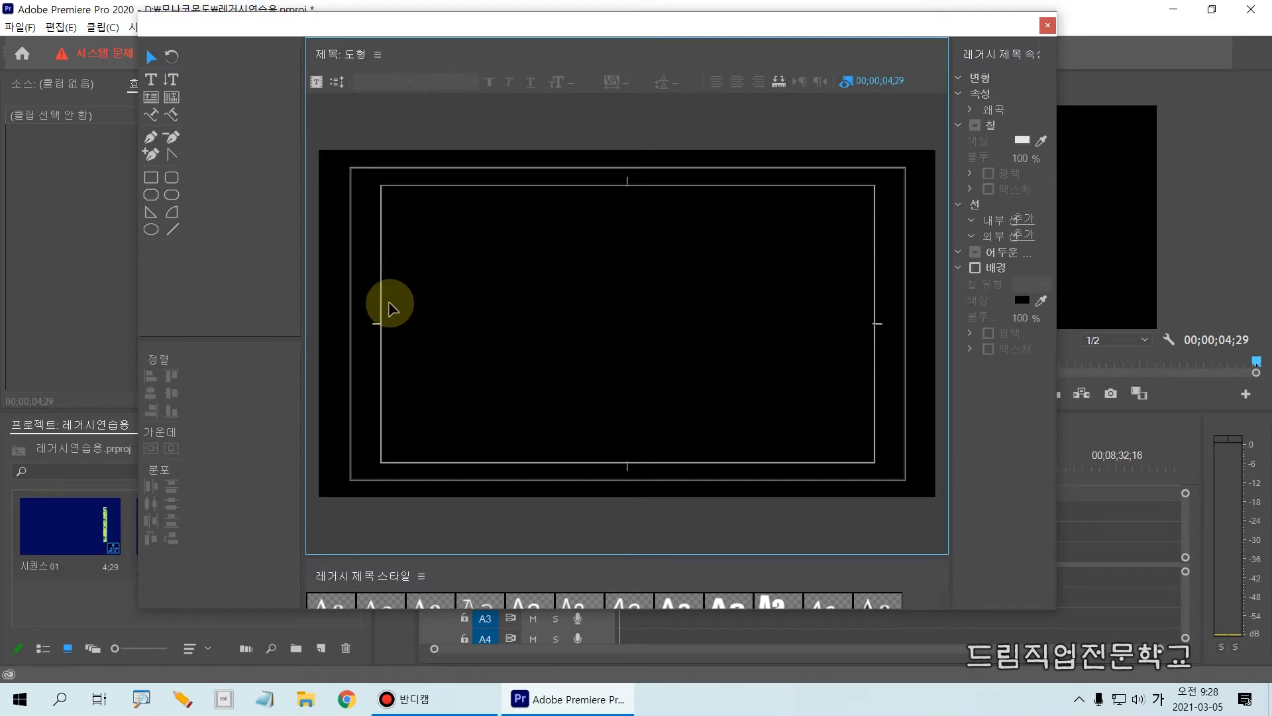
Draw an ellipse about 465 wide and 416 high in the upper-left part of the title safe area.
left_click(150, 231)
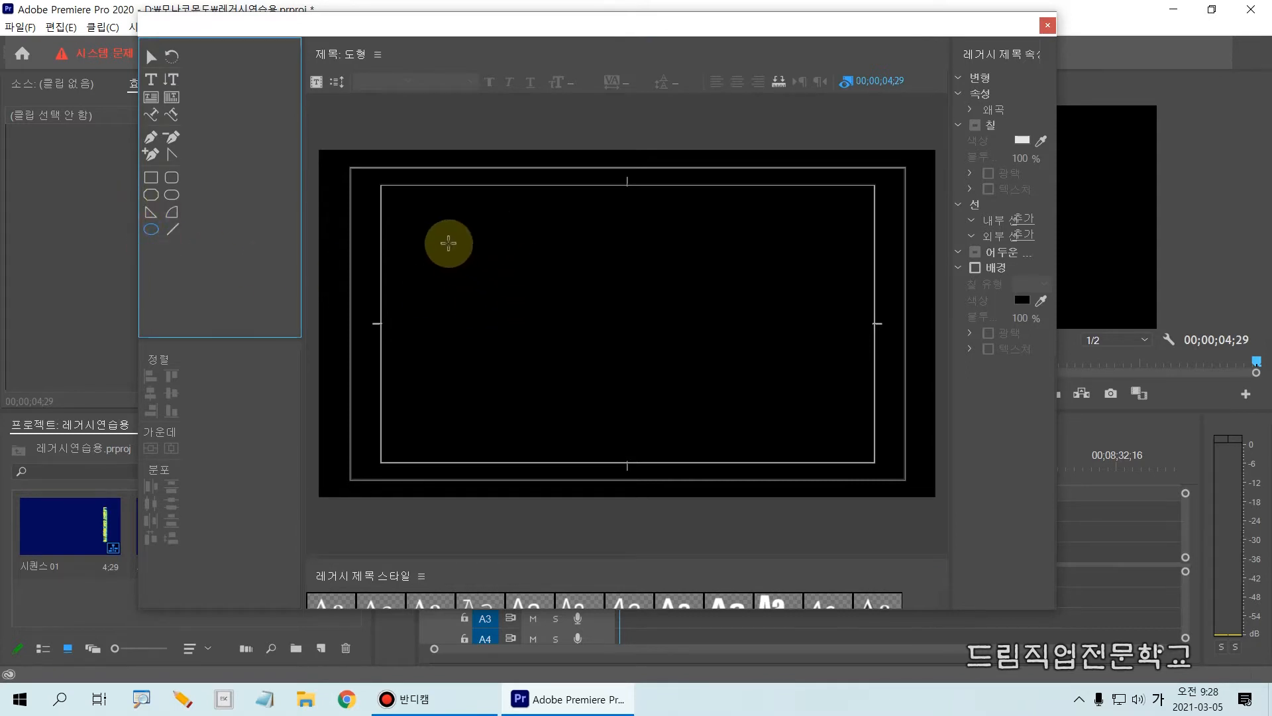
left_click_drag(433, 232, 582, 366)
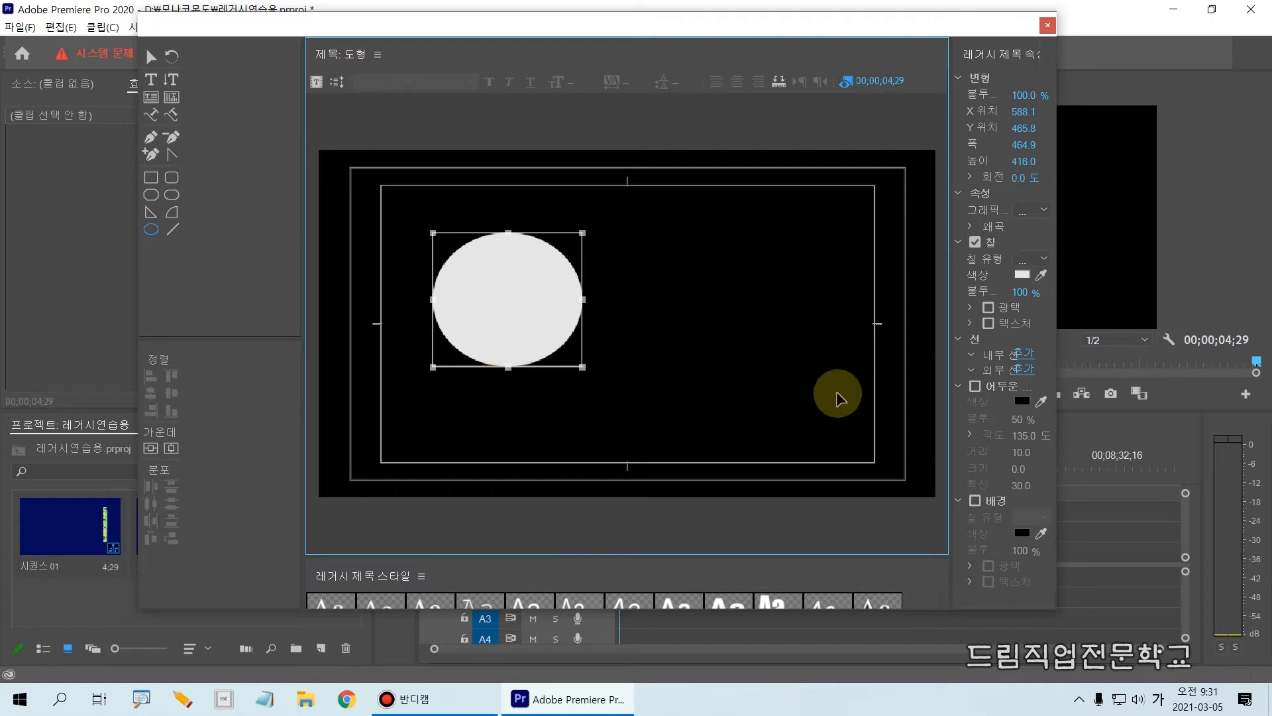
left_click(952, 235)
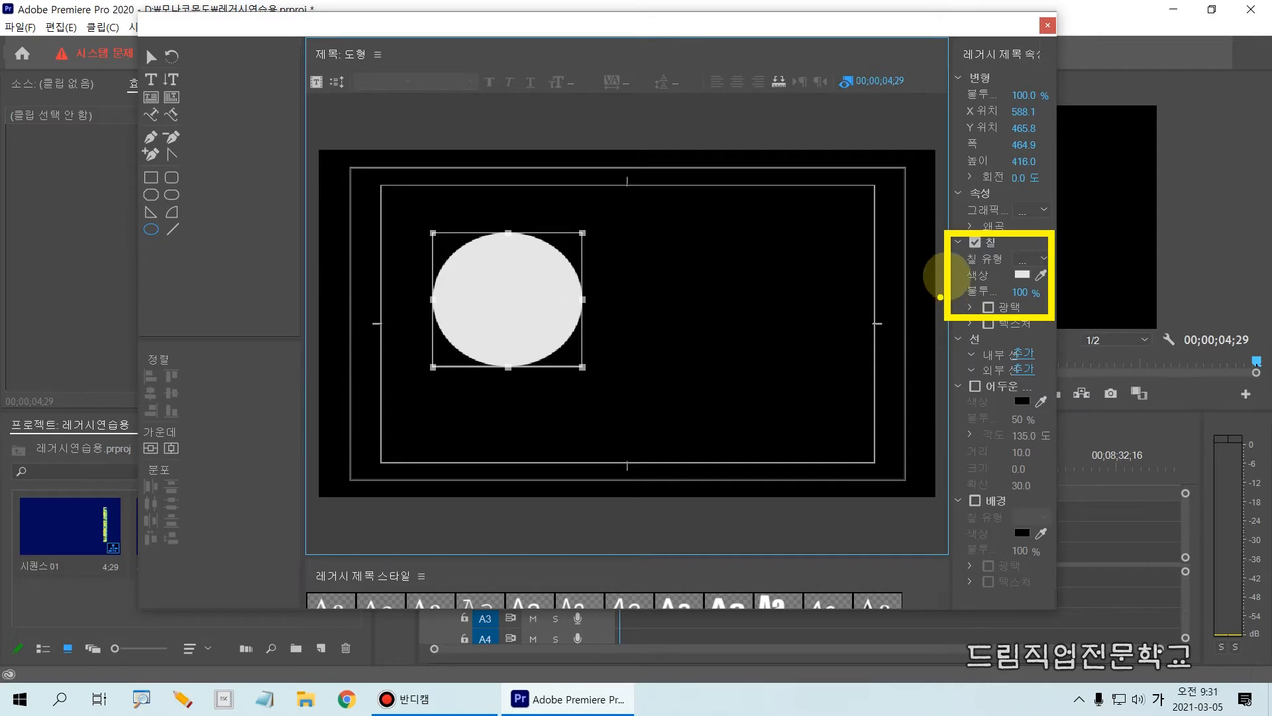
key("Escape")
Widen the title properties area and set the ellipse's fill type to 방사형 그라디언트 (radial gradient).
left_click_drag(952, 244, 885, 246)
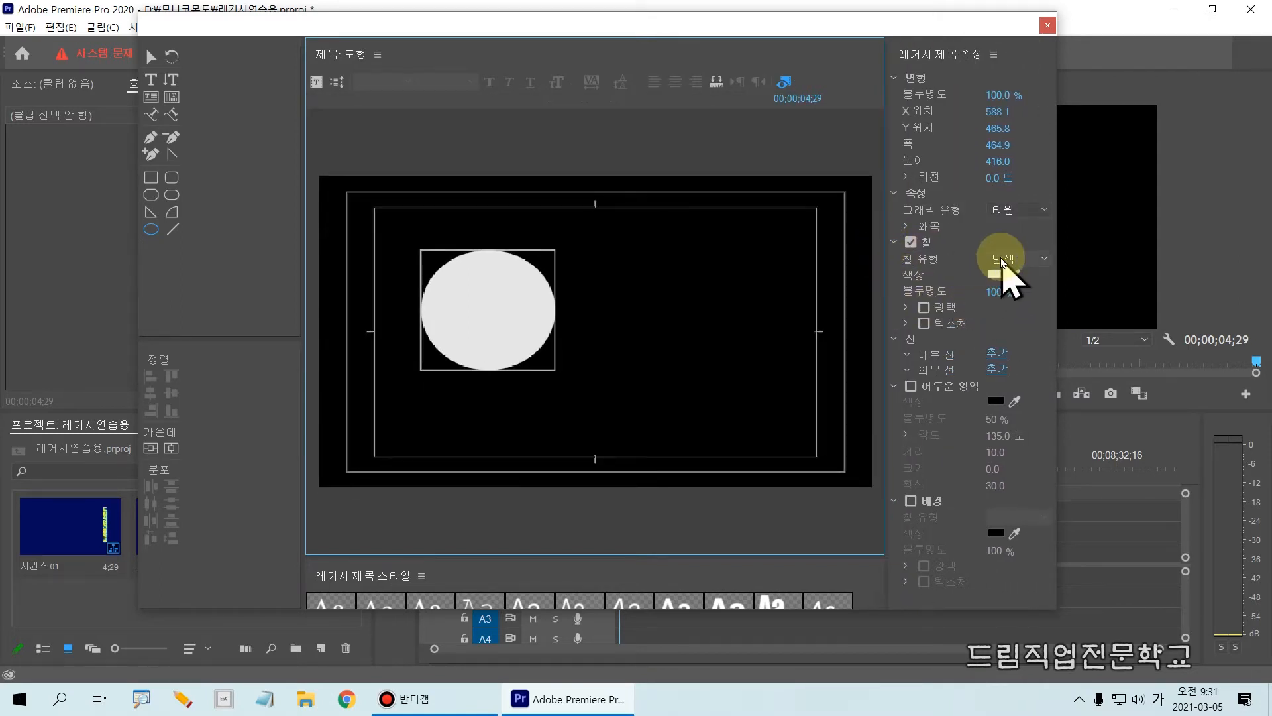
mouse_move(859, 244)
left_mouse_down()
mouse_move(909, 275)
mouse_move(1077, 306)
left_mouse_up()
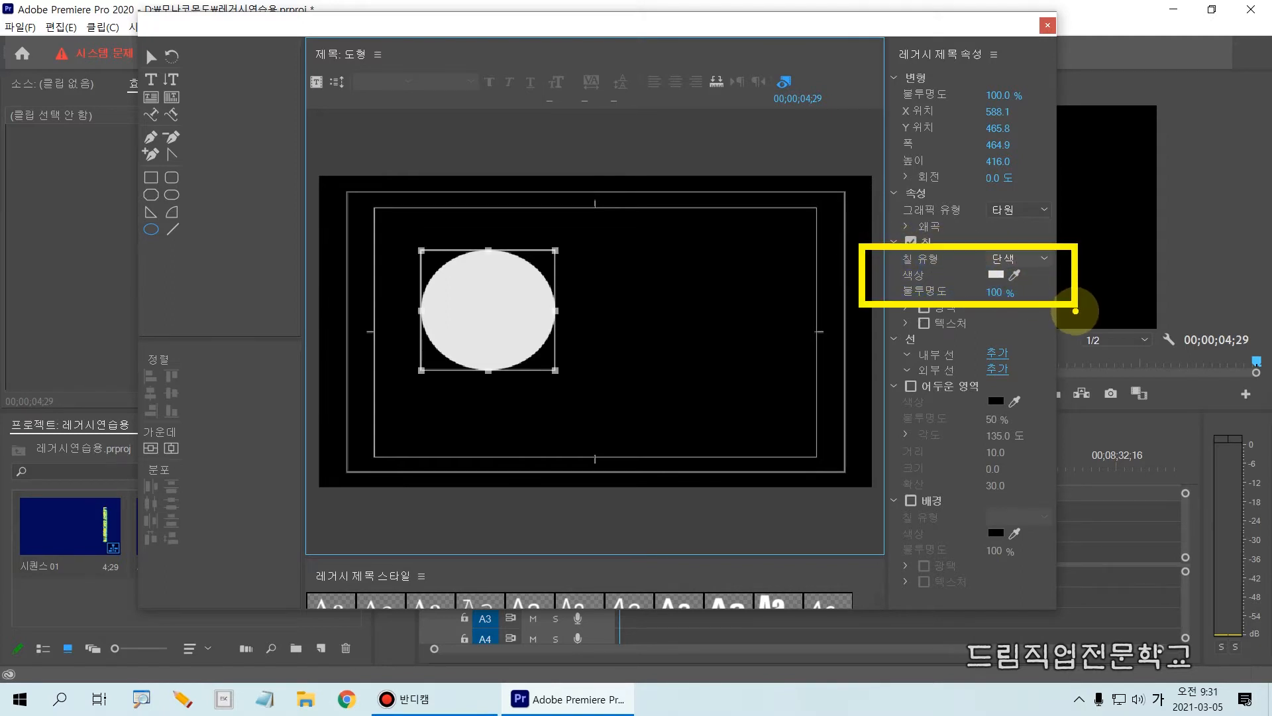
left_click(1019, 259)
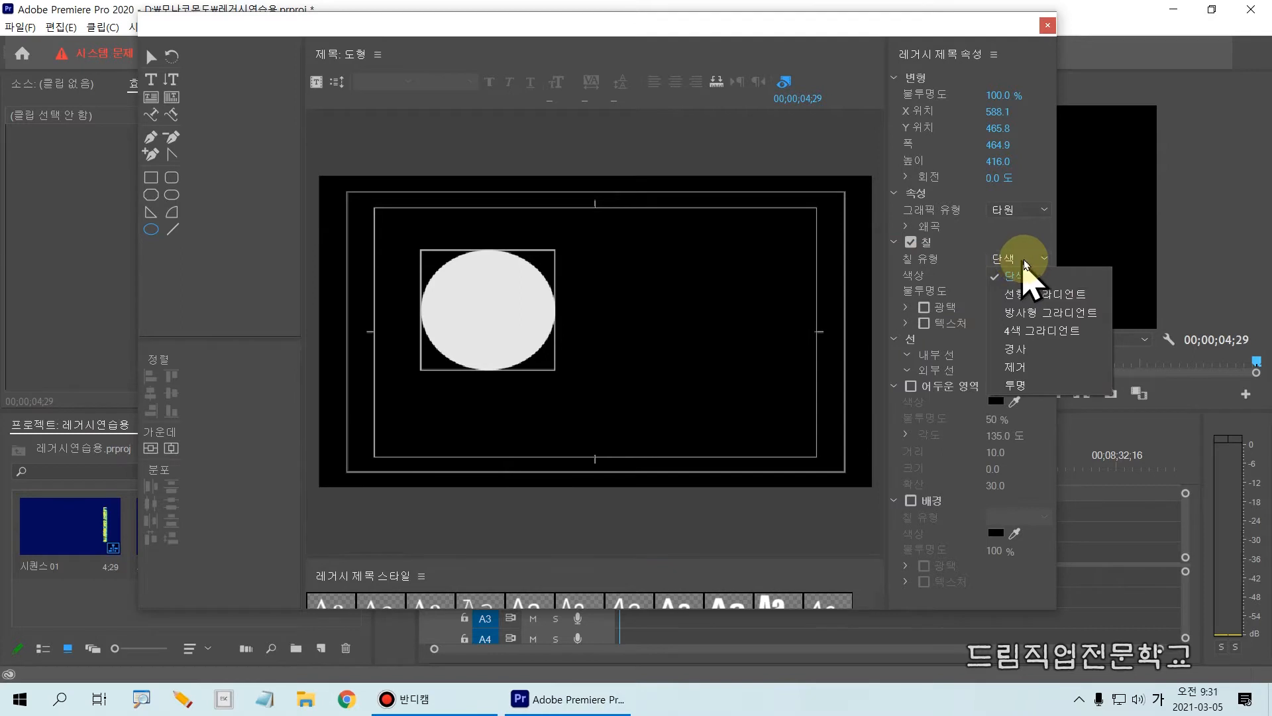
left_click(1050, 319)
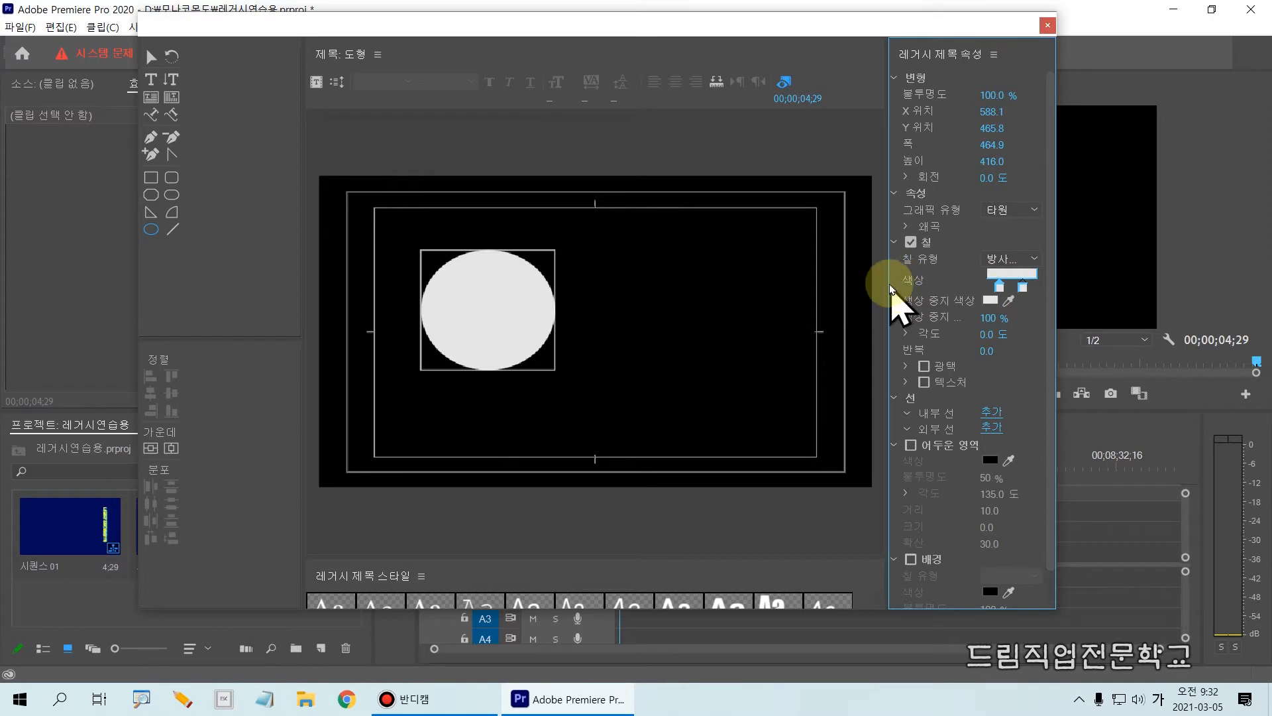
Set the first colour stop of the ellipse's radial gradient to a saturated yellow-orange.
left_click_drag(978, 257, 1049, 305)
left_click(1000, 288)
double_click(1000, 288)
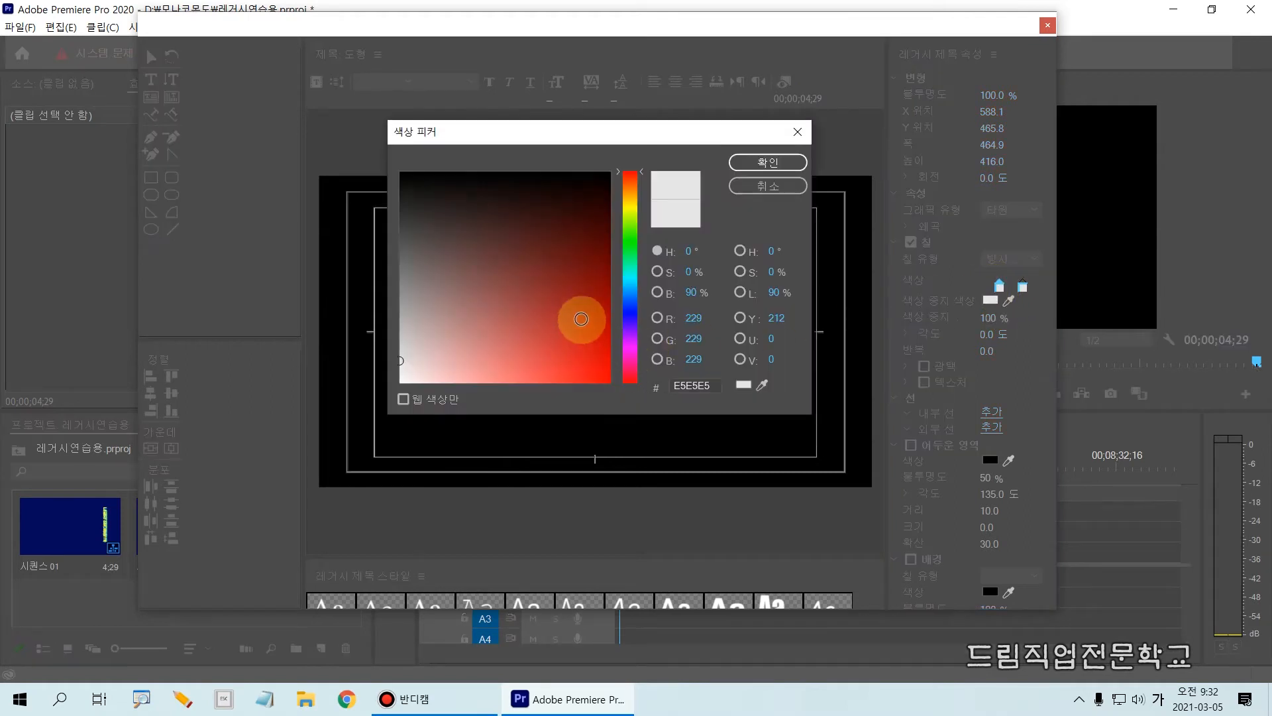
left_click(630, 210)
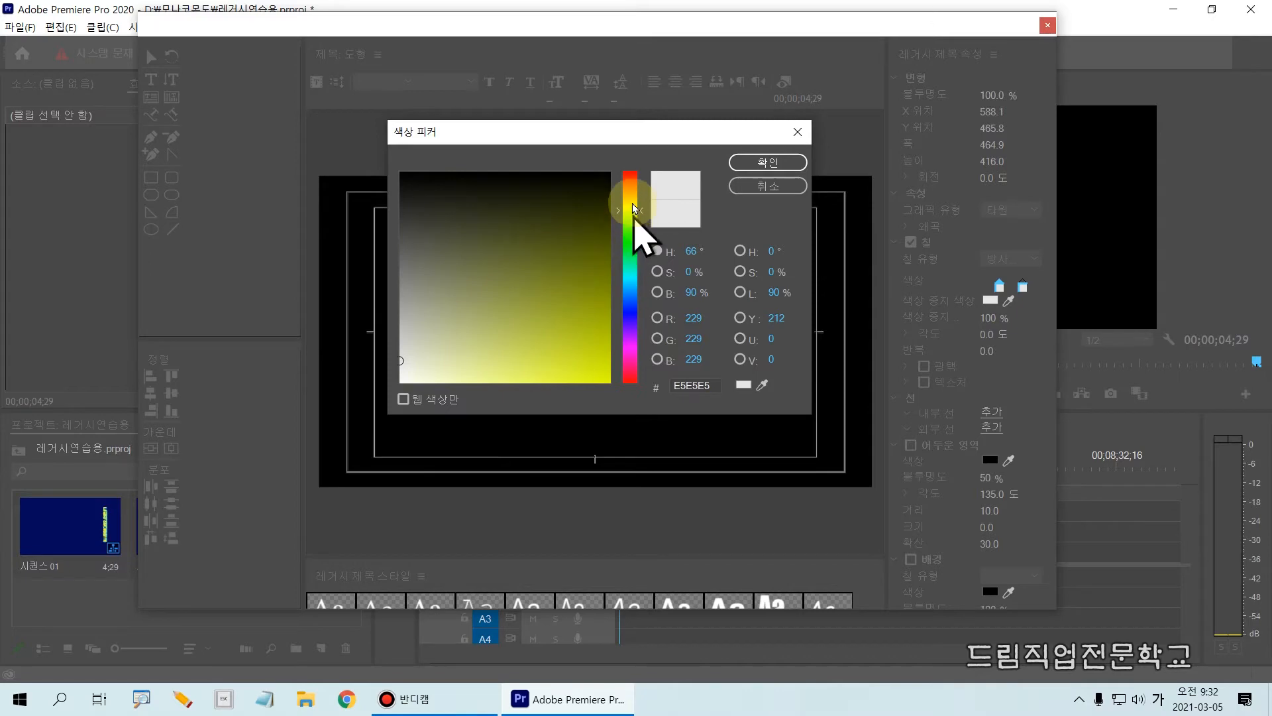
left_click(632, 197)
left_click(596, 382)
left_click(768, 163)
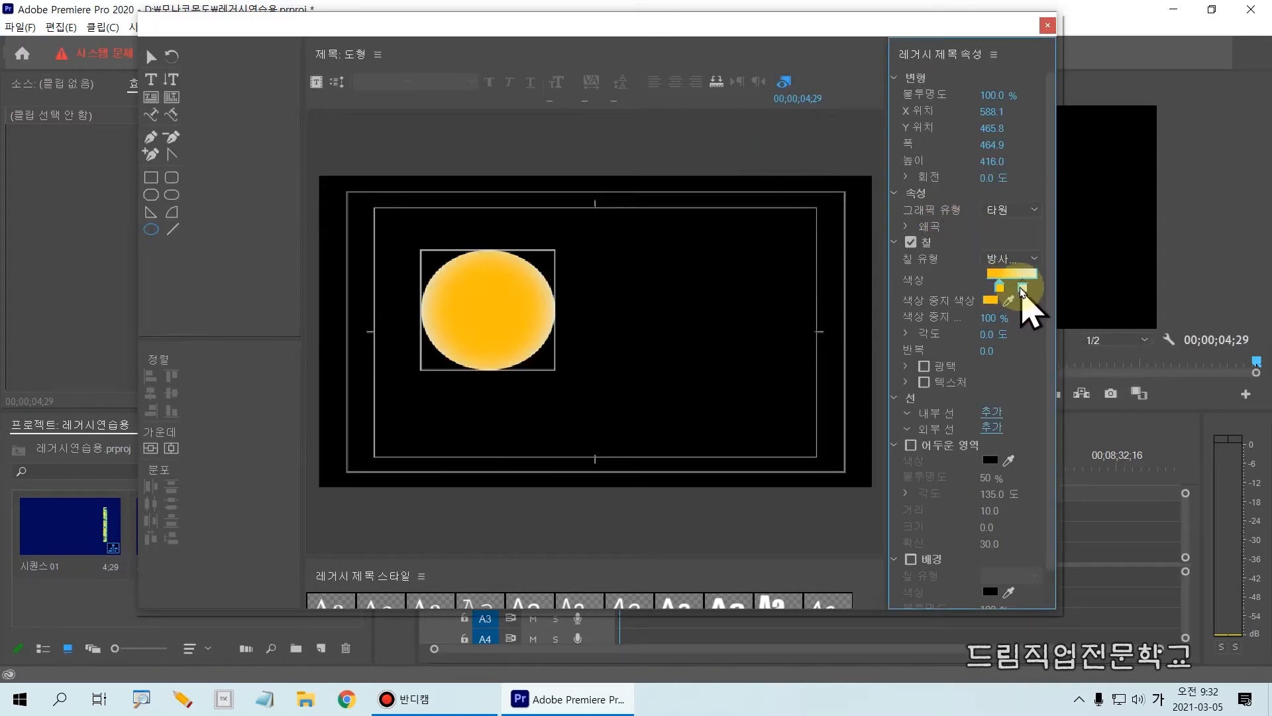
Set the second colour stop of the ellipse's radial gradient to red F21515.
double_click(1023, 288)
left_click(591, 371)
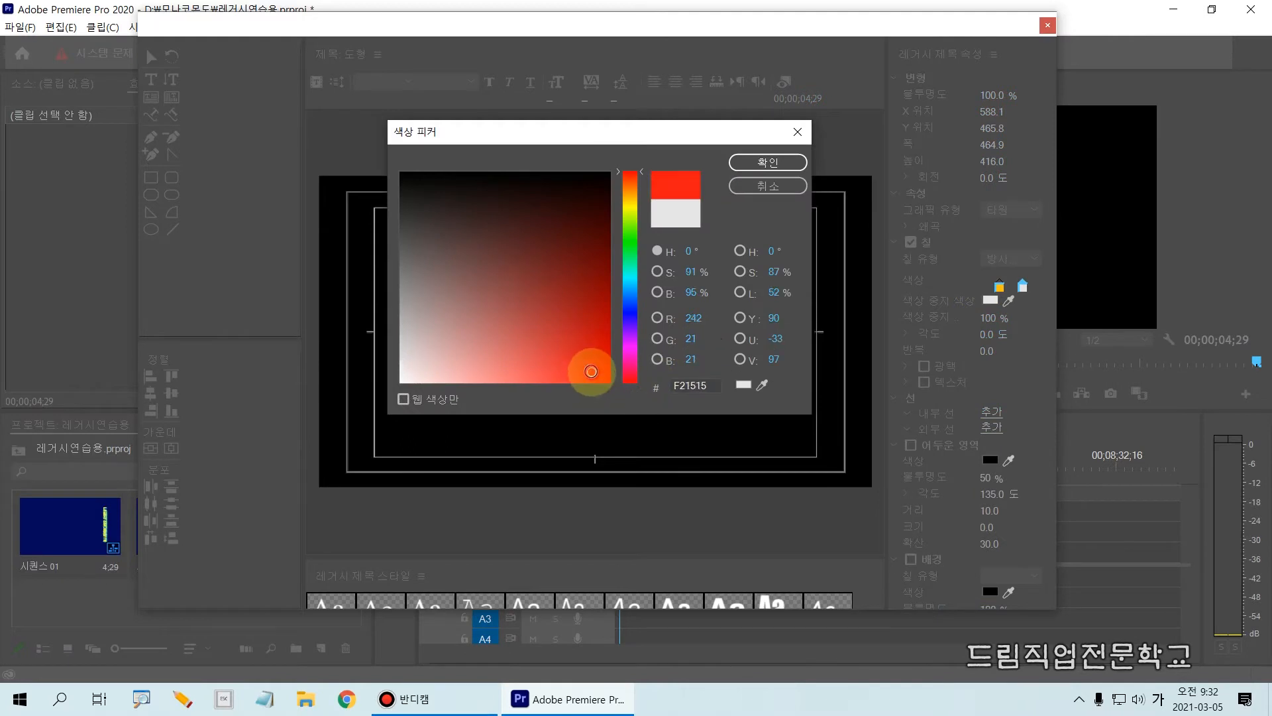
left_click(767, 163)
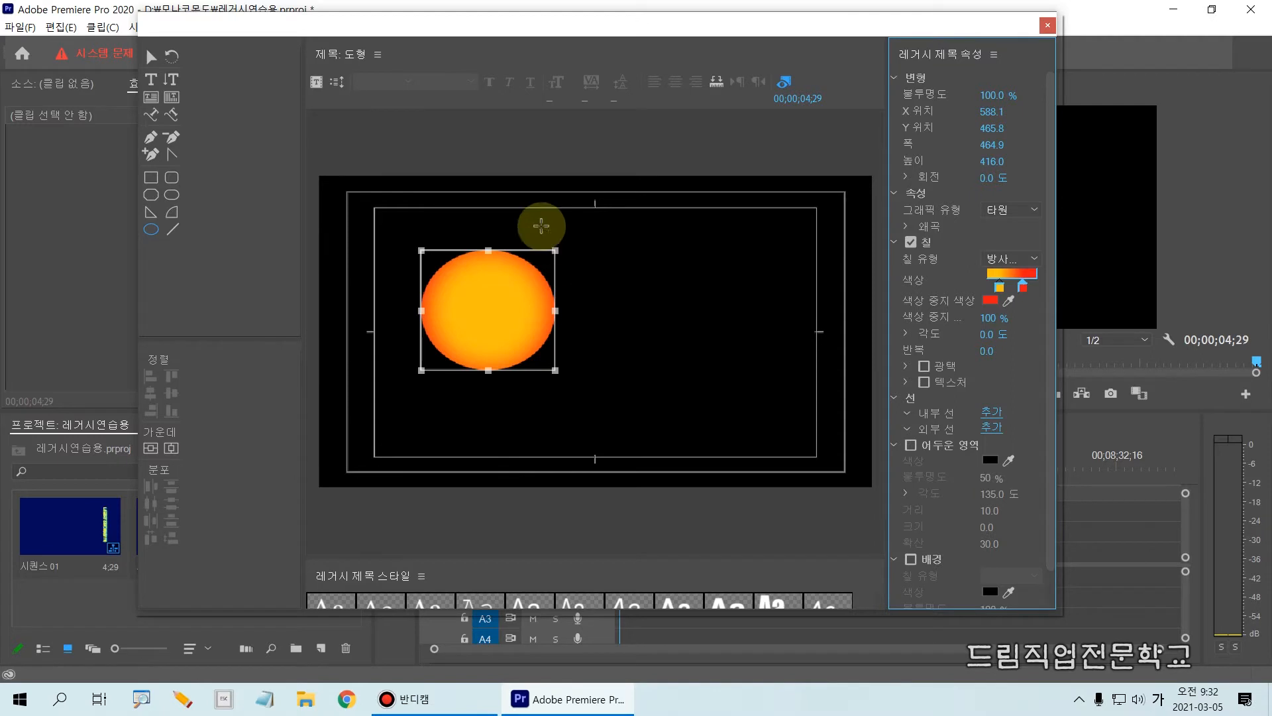
Widen the title canvas and add horizontal text on the circle reading 모나코 and 몬도 on two lines.
left_click_drag(305, 156, 254, 164)
left_click(151, 79)
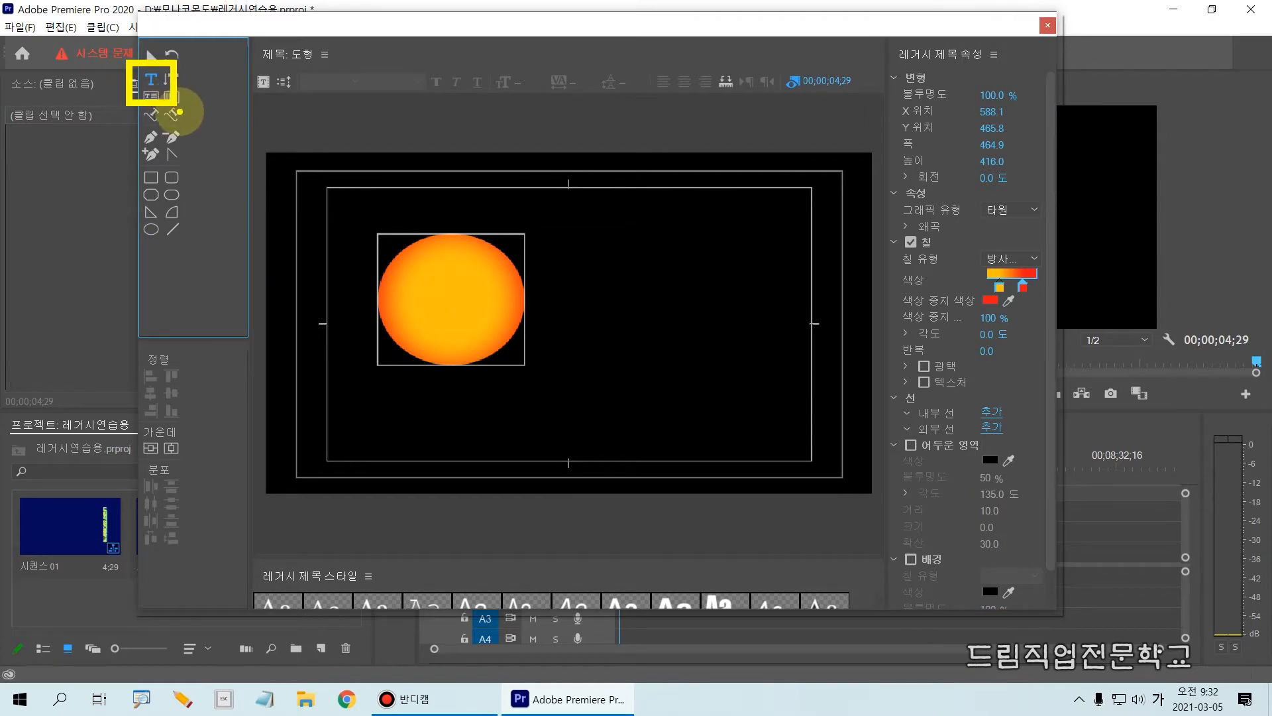
left_click(408, 296)
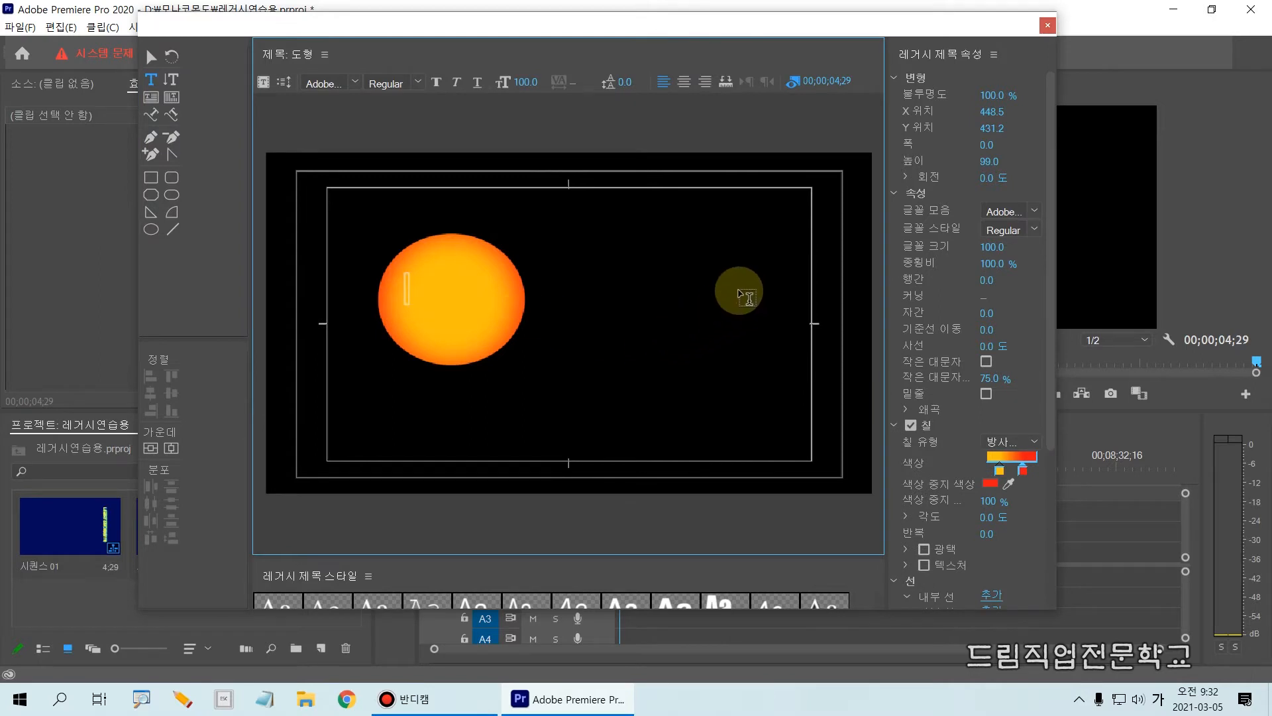
type("코")
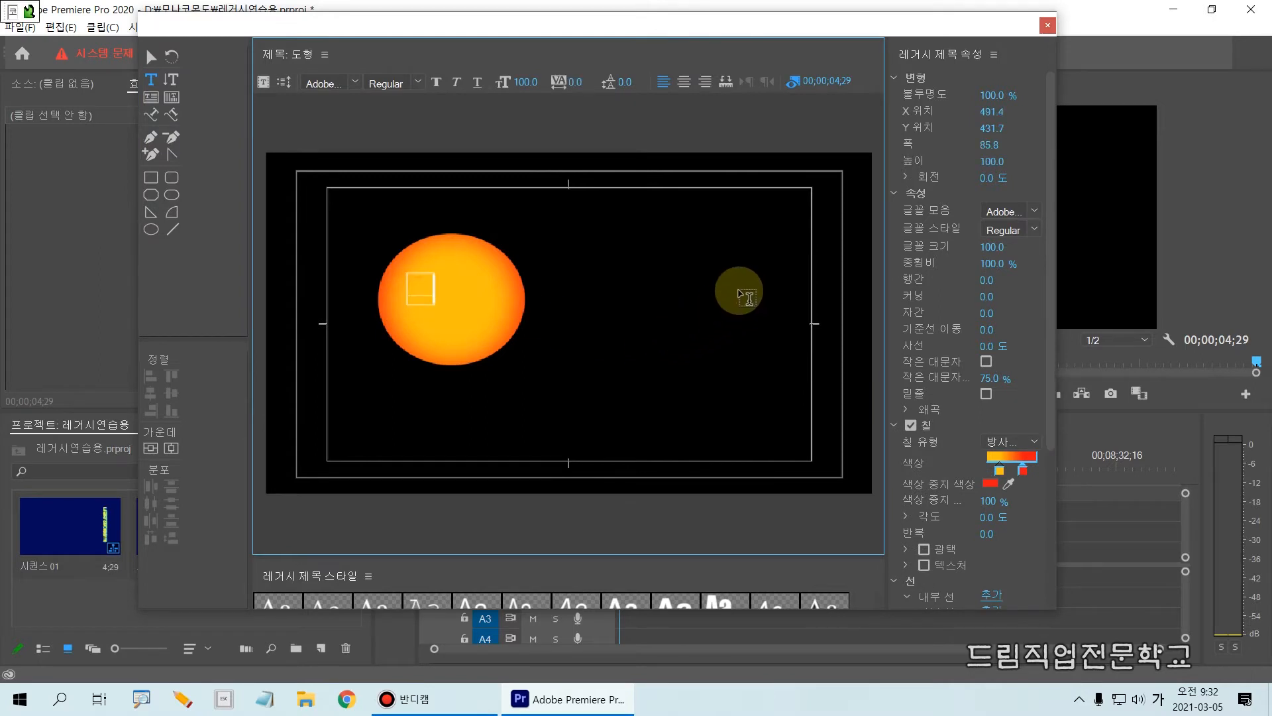
key("Return")
key("Return")
type("ㅁㅗㄴ도")
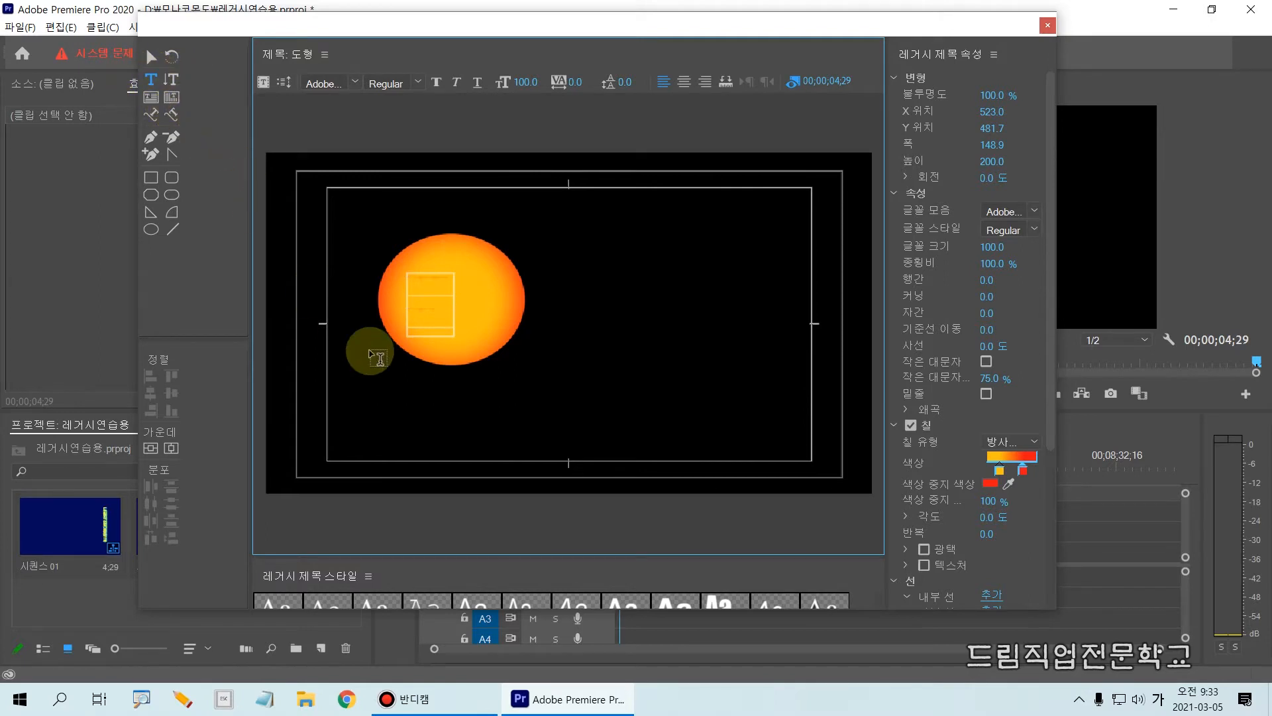
Change the fill of all the 모나코 몬도 text to solid (단색) black 000000.
left_click(414, 289)
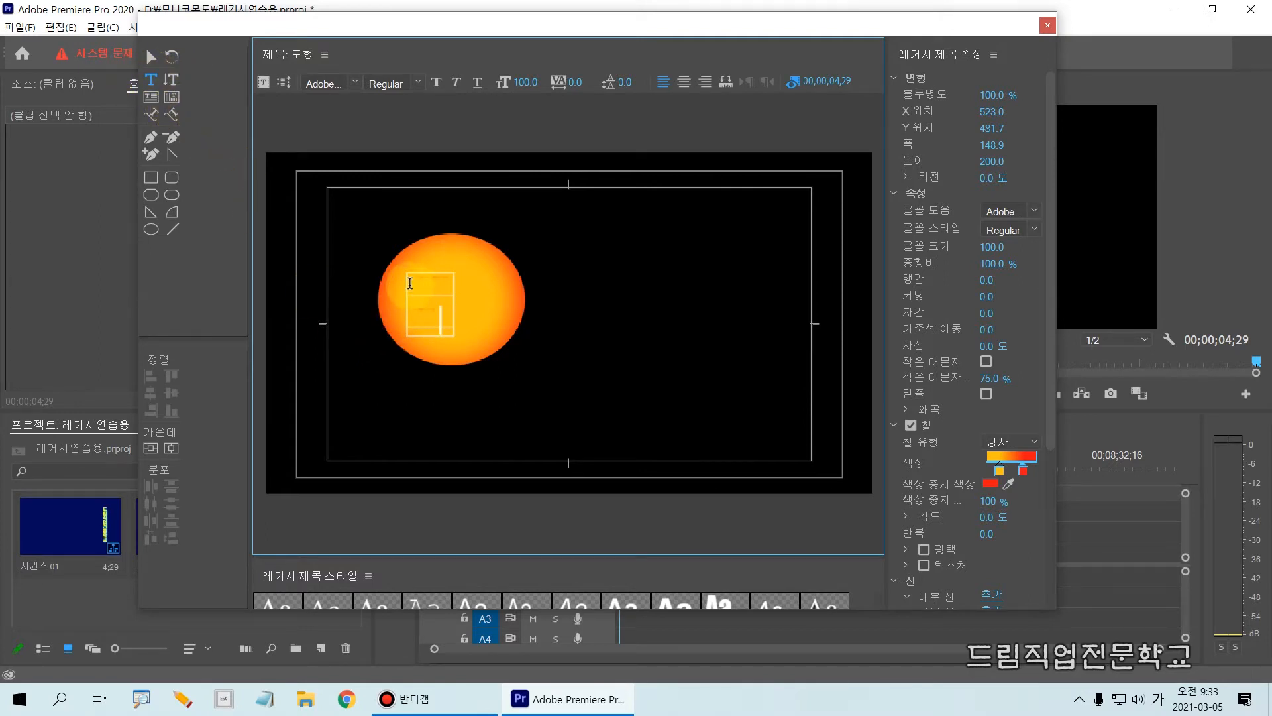
left_click_drag(410, 283, 451, 332)
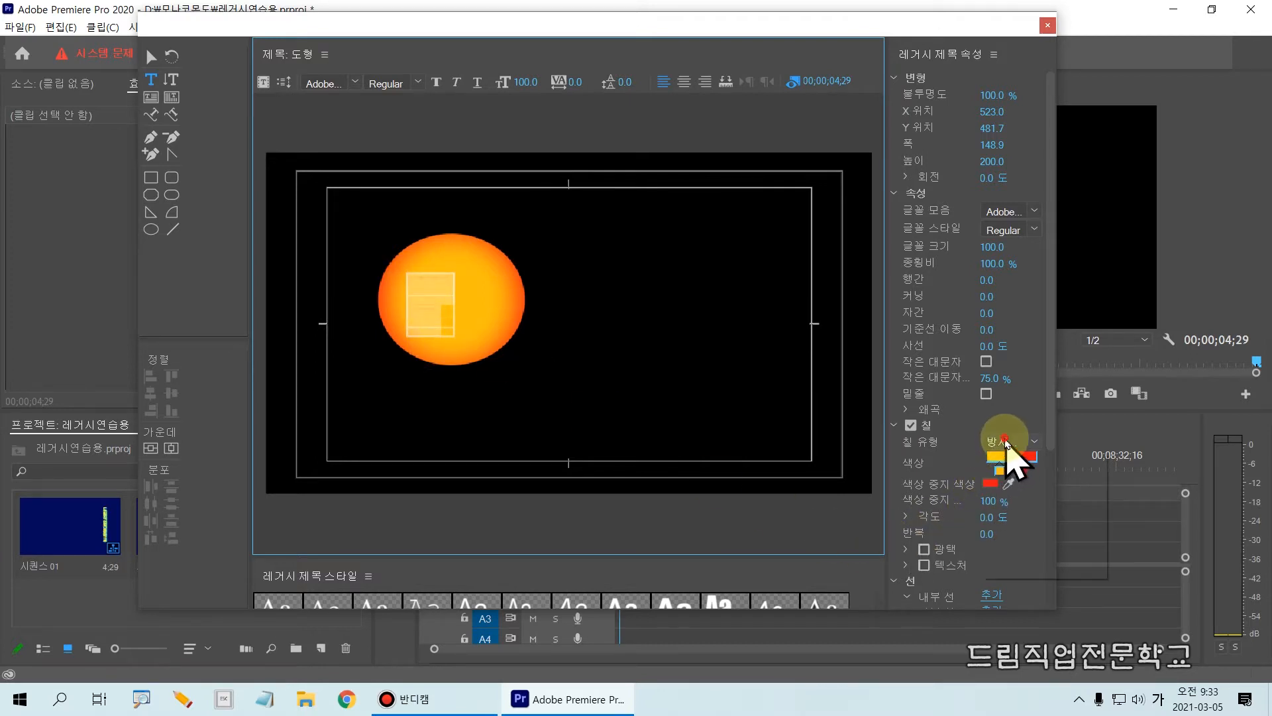
left_click(1002, 447)
left_click(1007, 462)
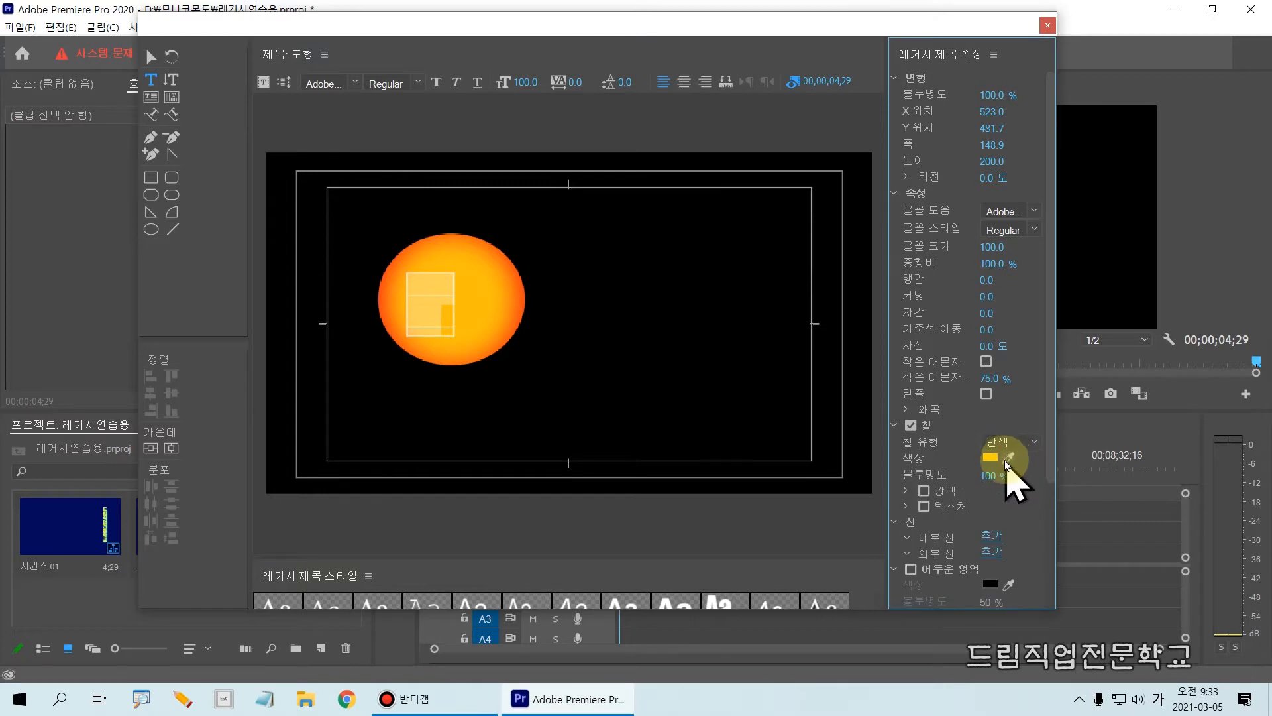
left_click(994, 458)
left_click_drag(551, 217, 402, 149)
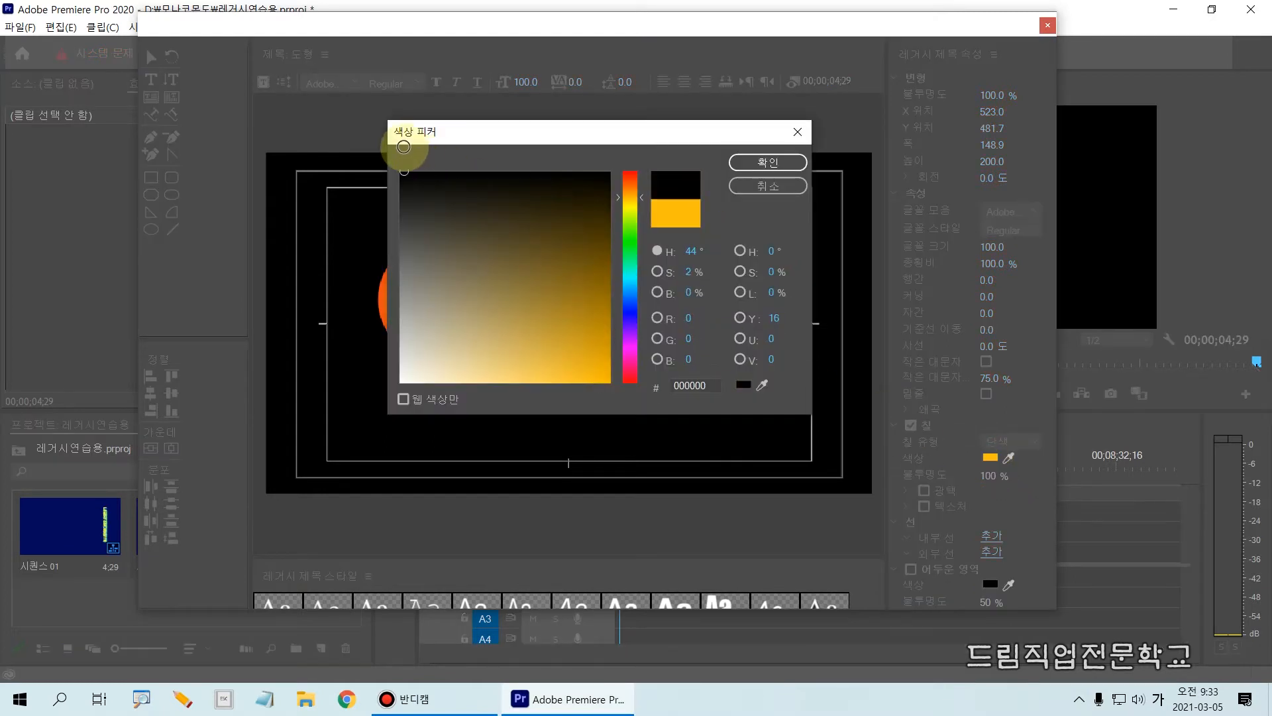
left_click(765, 163)
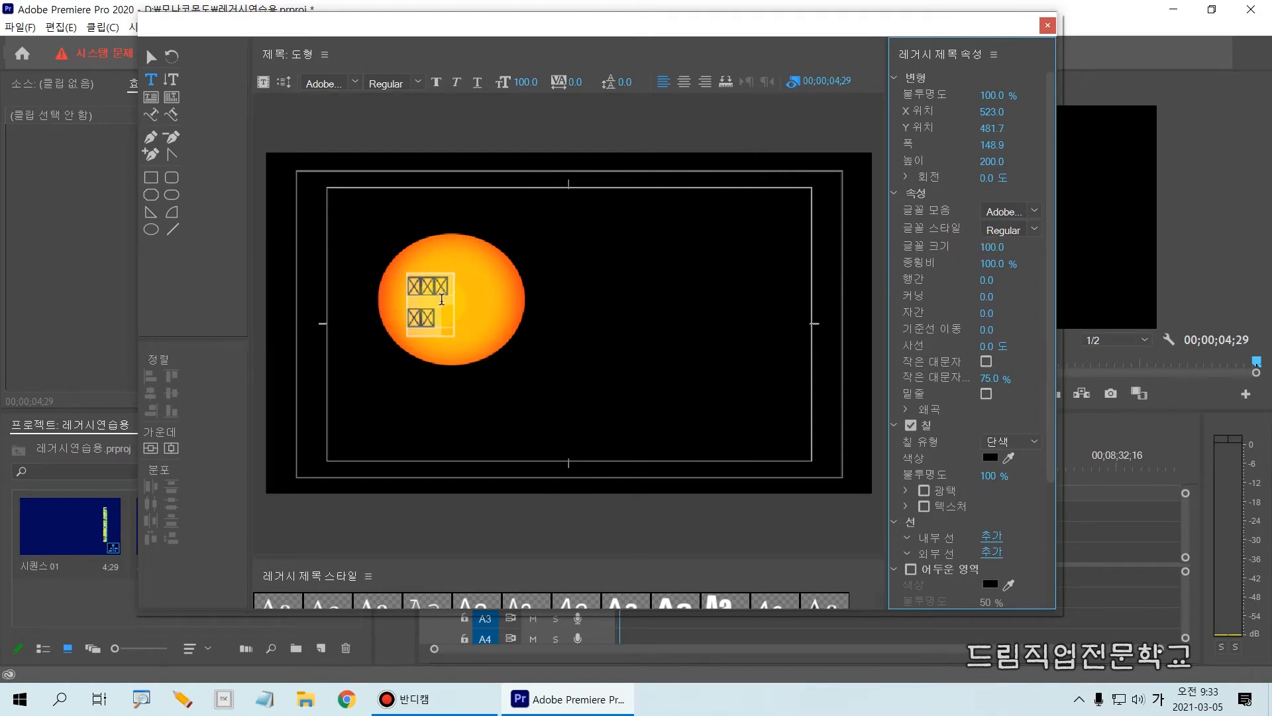
Set the font of the selected 모나코 몬도 text to 여기어때 잘난체.
left_click(1033, 212)
scroll(1047, 318, "up", 3)
scroll(1039, 303, "up", 2)
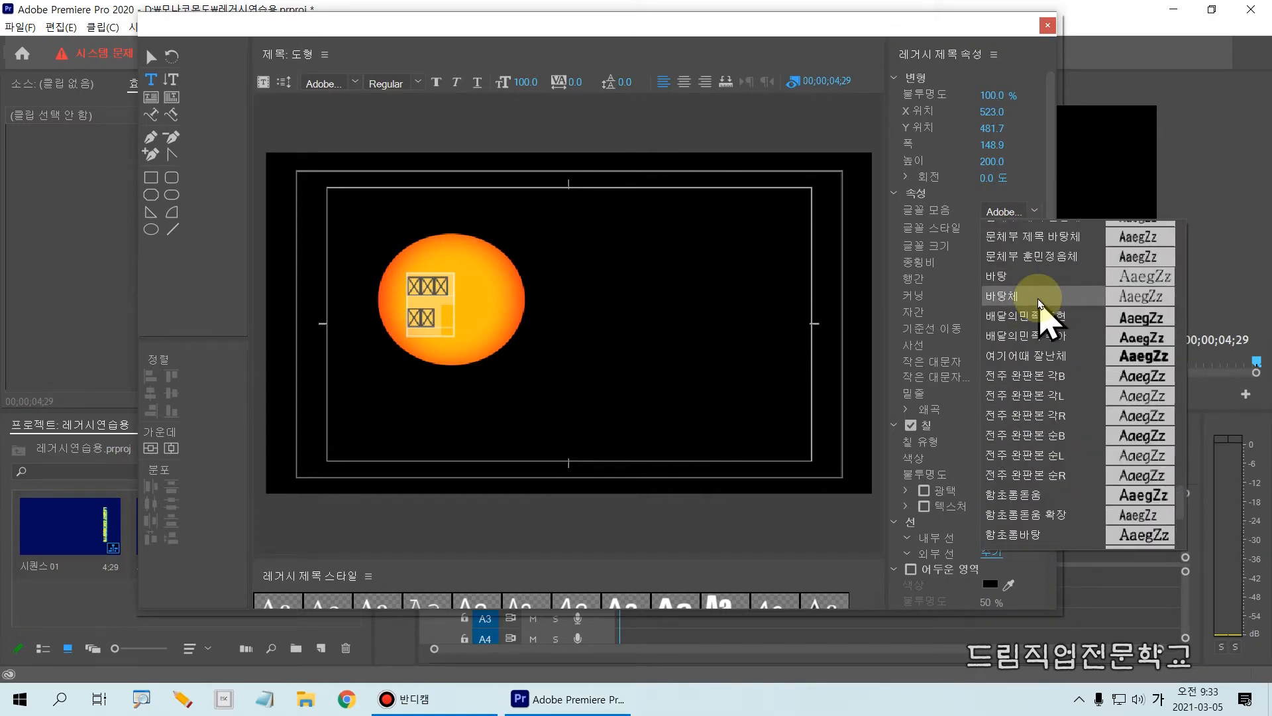
left_click(1046, 355)
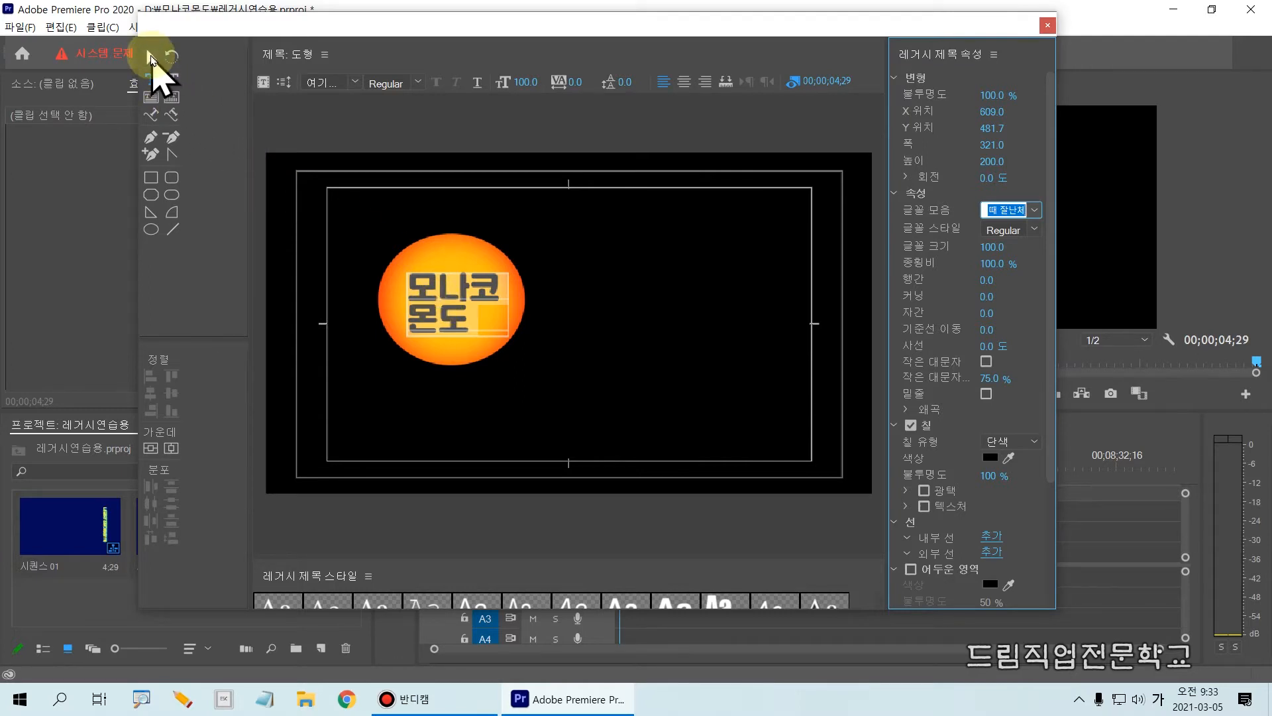
Delete the 모나코 몬도 text object from the title, keeping the gradient circle.
left_click(151, 58)
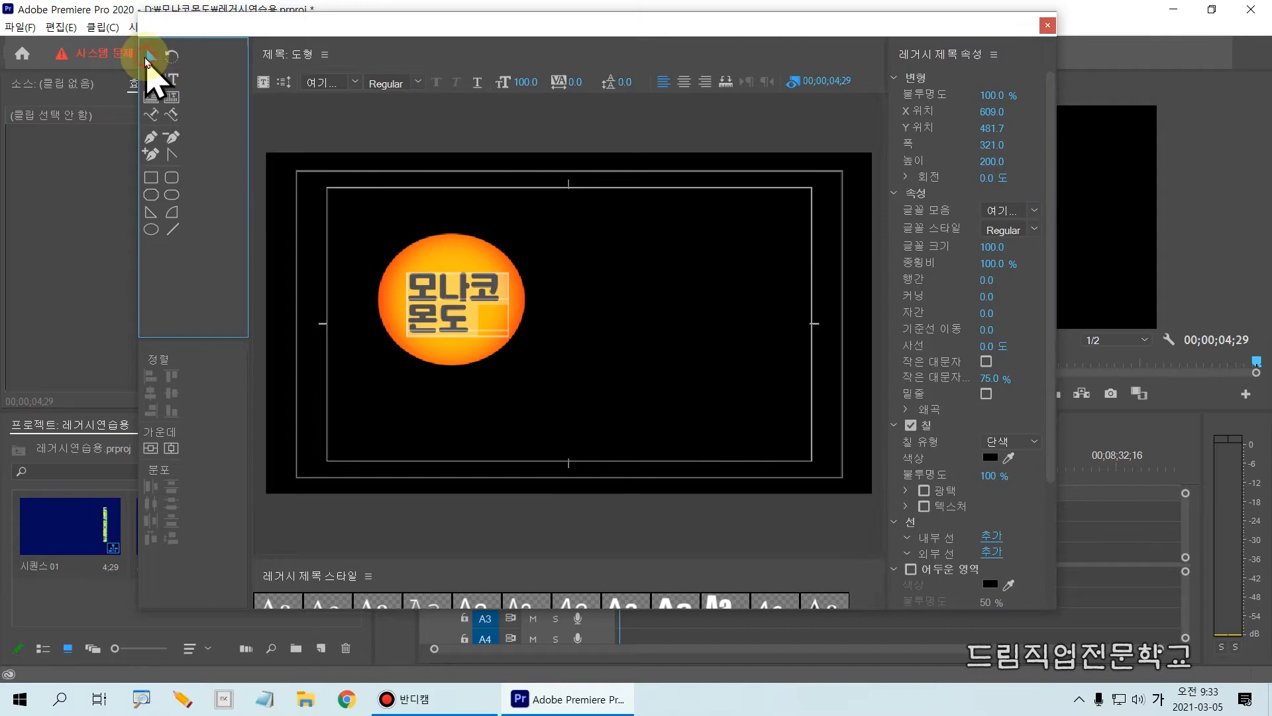
left_click(443, 326)
left_click(429, 298)
key("Delete")
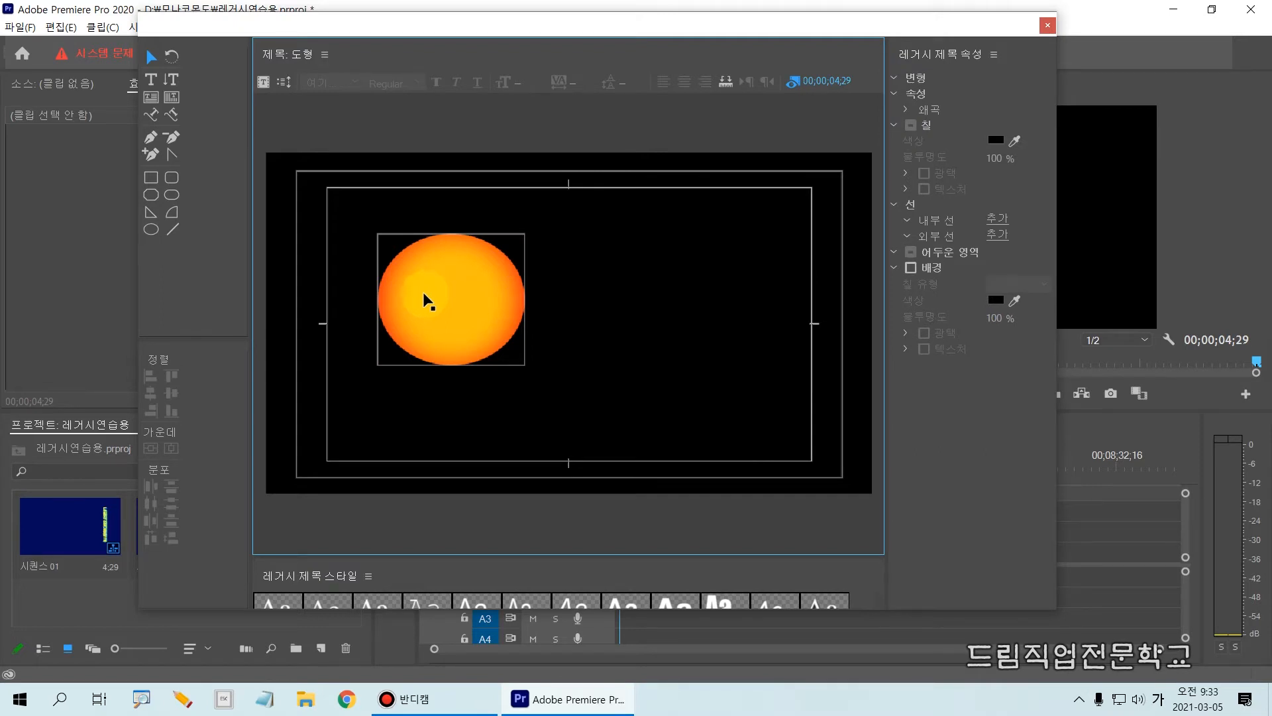
Undo the deletion of the 모나코 몬도 text and select the restored text object on the circle.
key("ctrl+z")
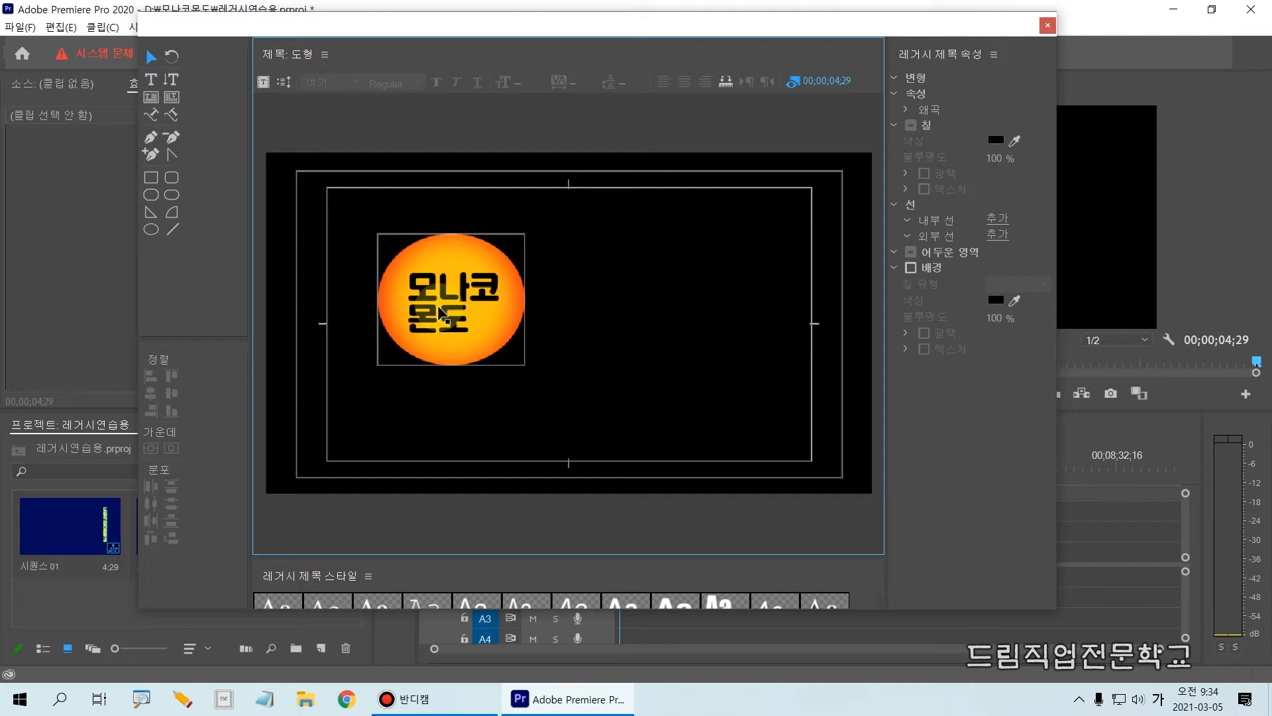
left_click_drag(536, 350, 574, 360)
left_click(996, 300)
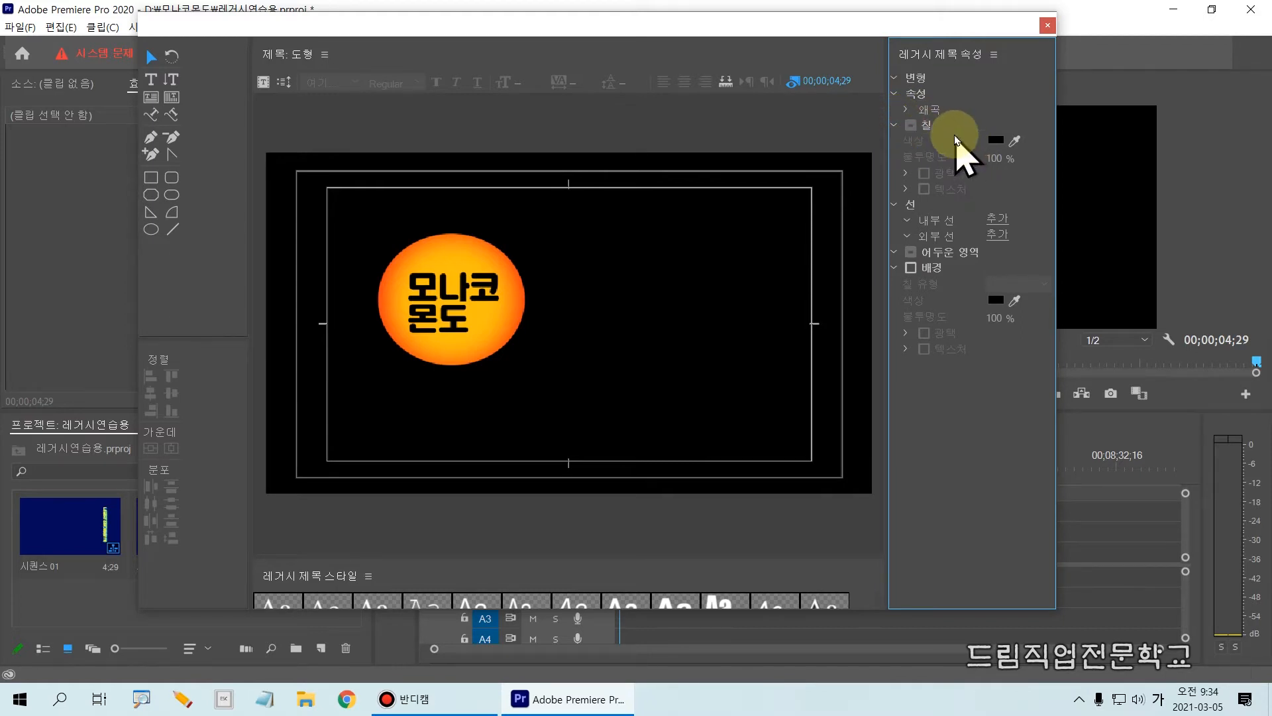
left_click(450, 309)
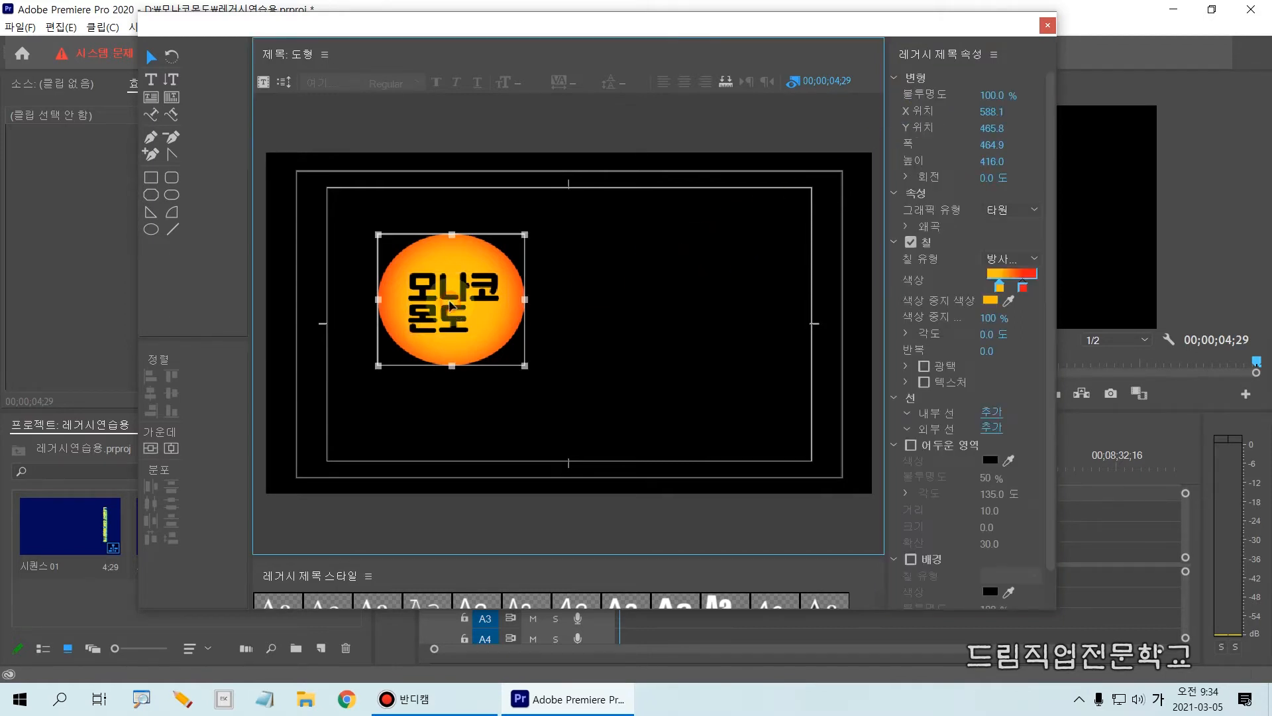
left_click(475, 289)
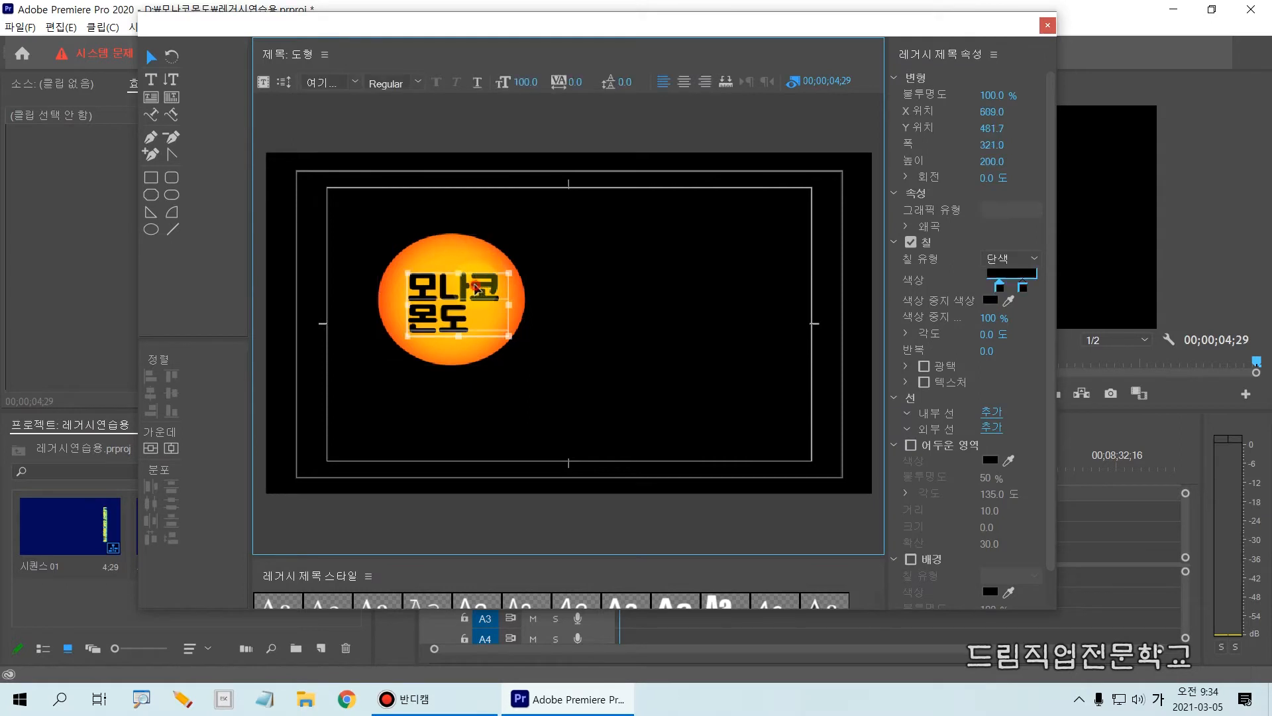
left_click(611, 264)
left_click(485, 289)
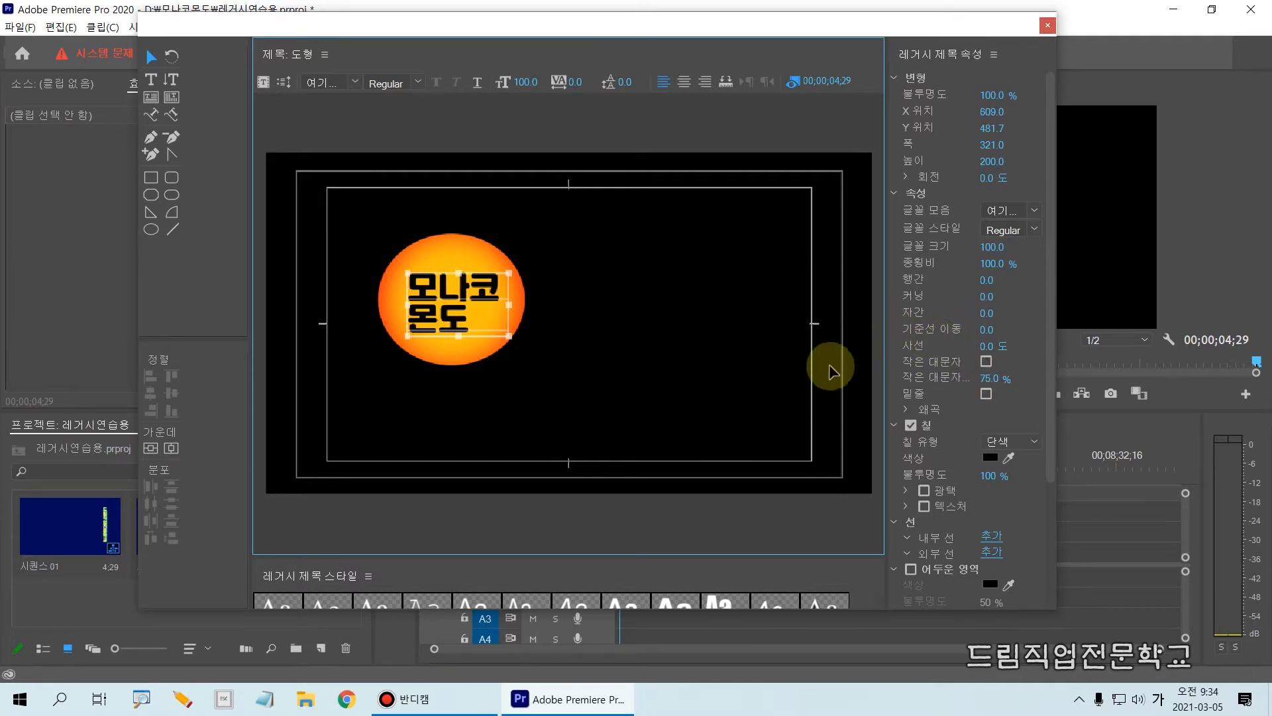
left_click_drag(390, 253, 509, 347)
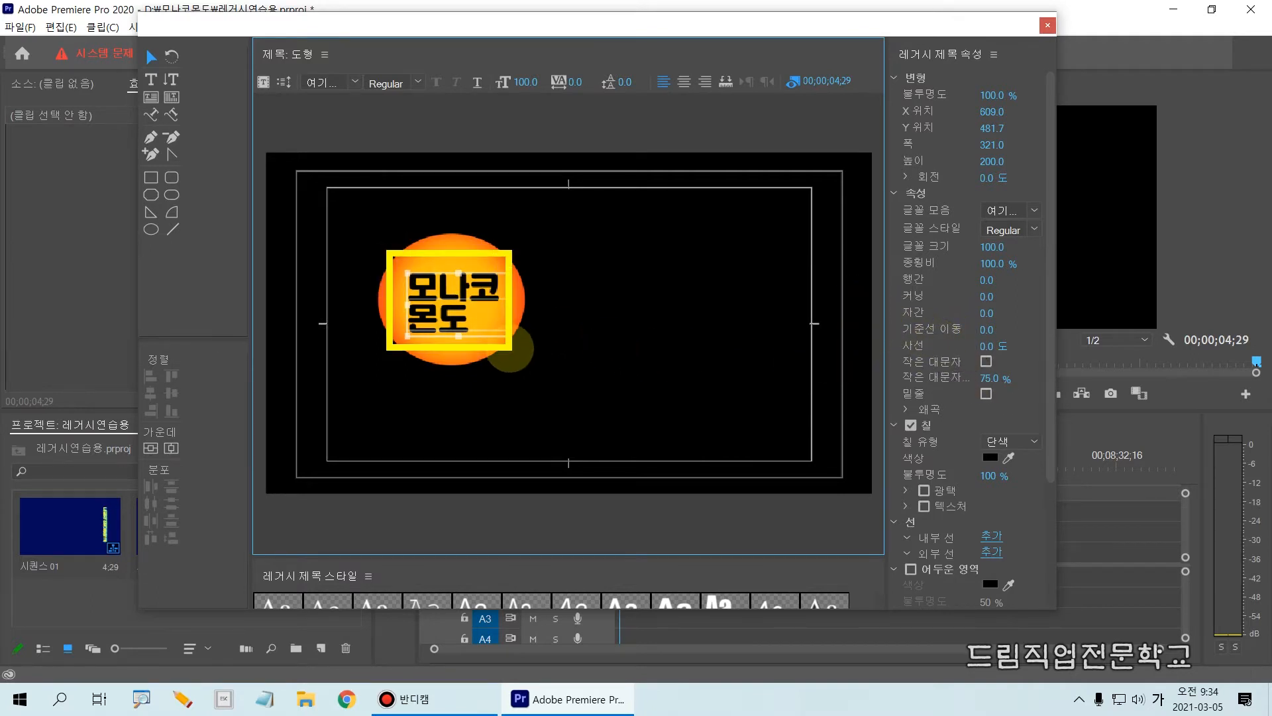
left_click_drag(883, 399, 1048, 479)
left_click_drag(903, 441, 1047, 443)
left_click_drag(1050, 450, 1015, 479)
key("Escape")
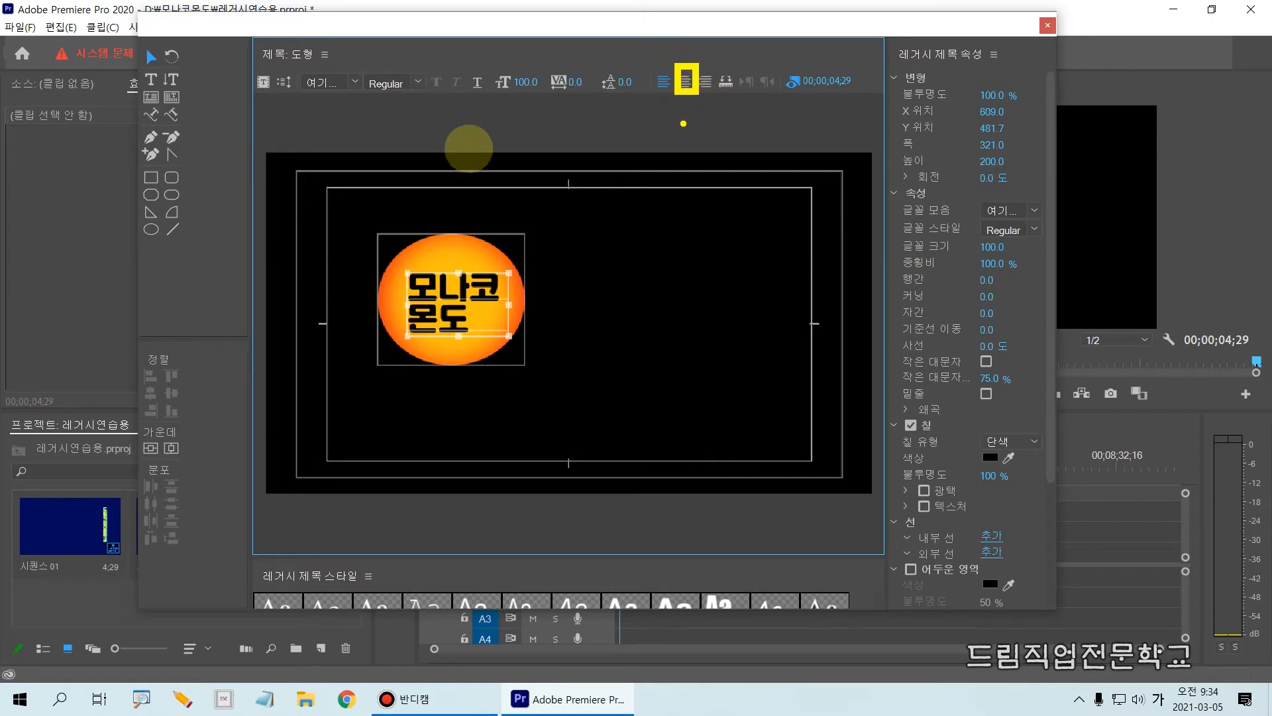
Center-align the two 모나코 몬도 lines and nudge the text to the circle's middle at about X 606.4, Y 471.2.
left_click(683, 83)
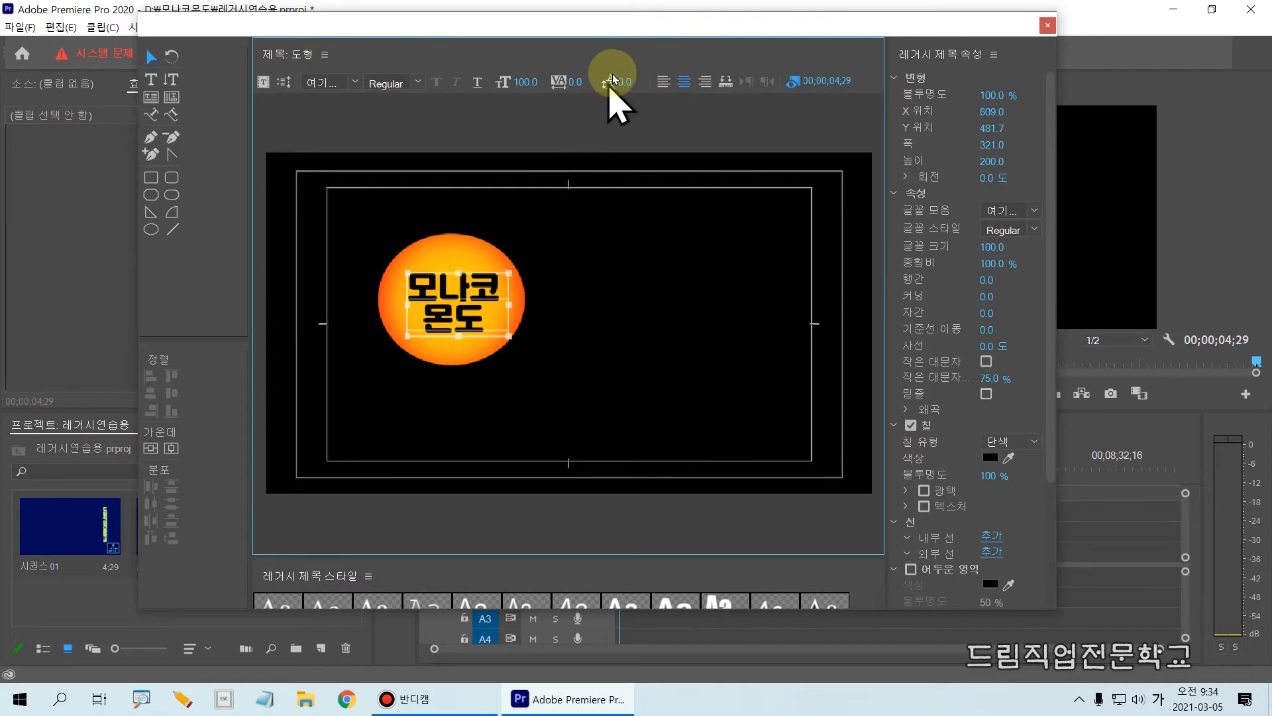
left_click(662, 85)
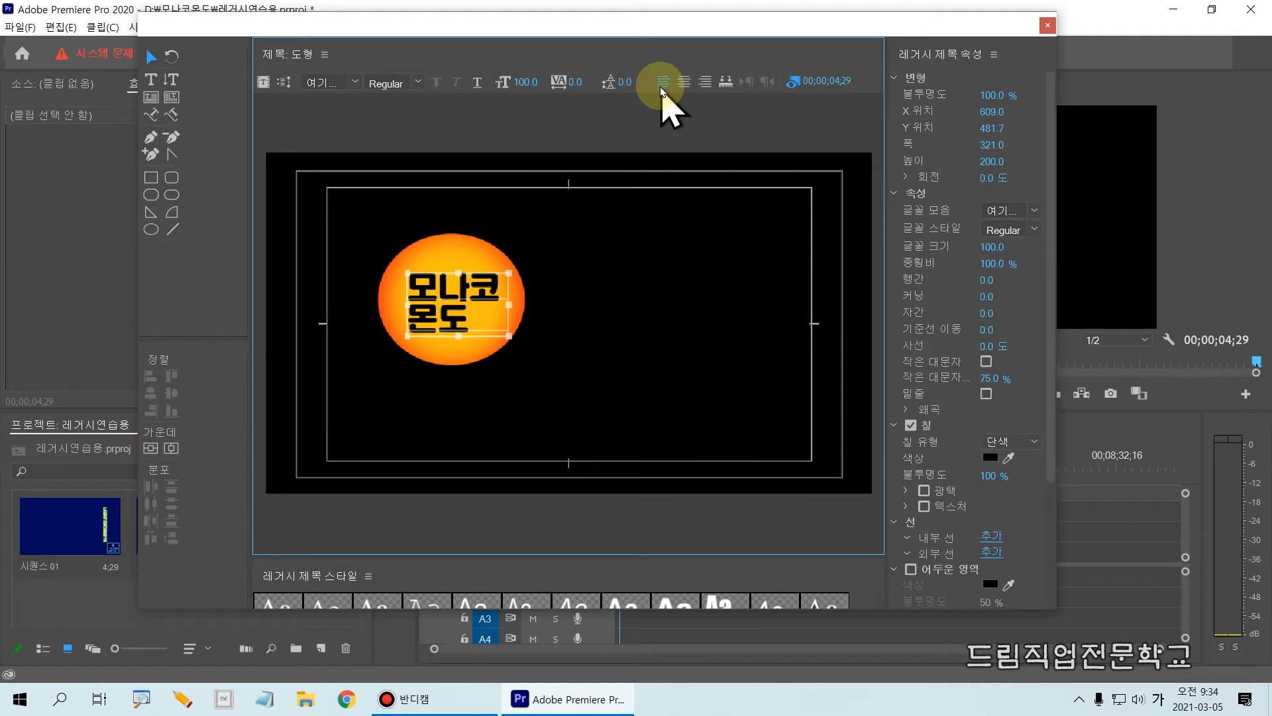
left_click(683, 83)
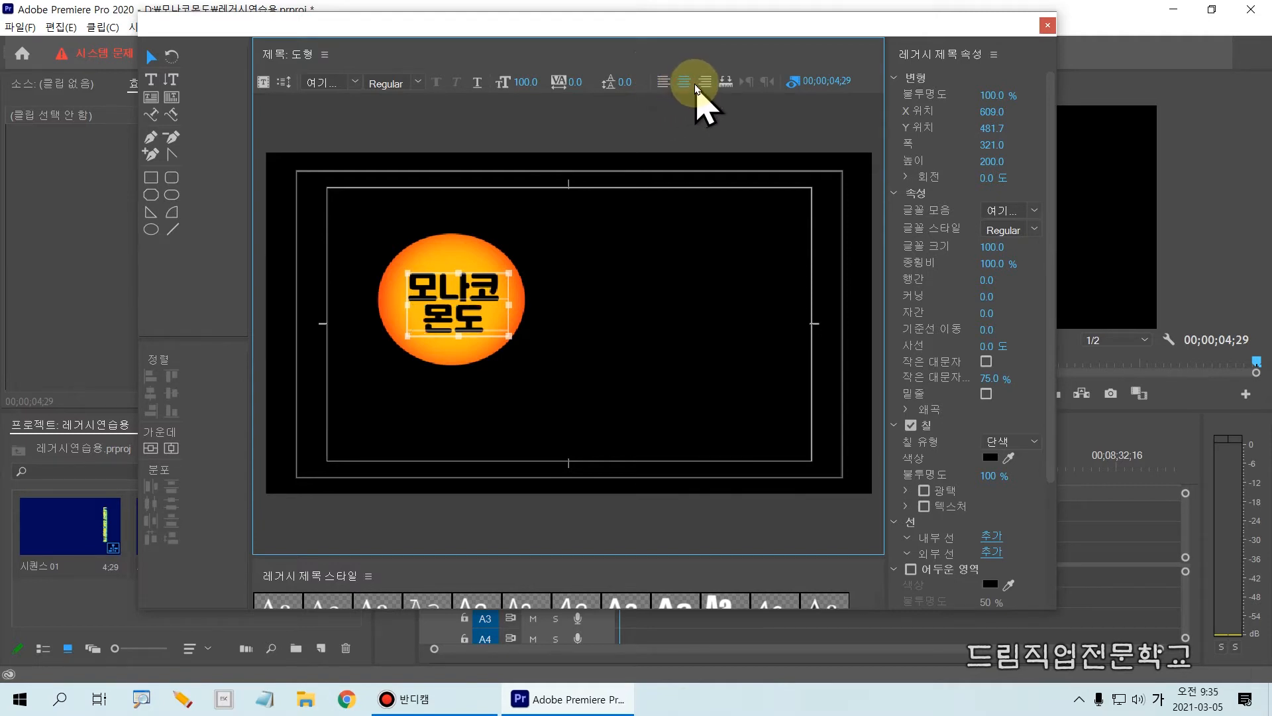
left_click(704, 86)
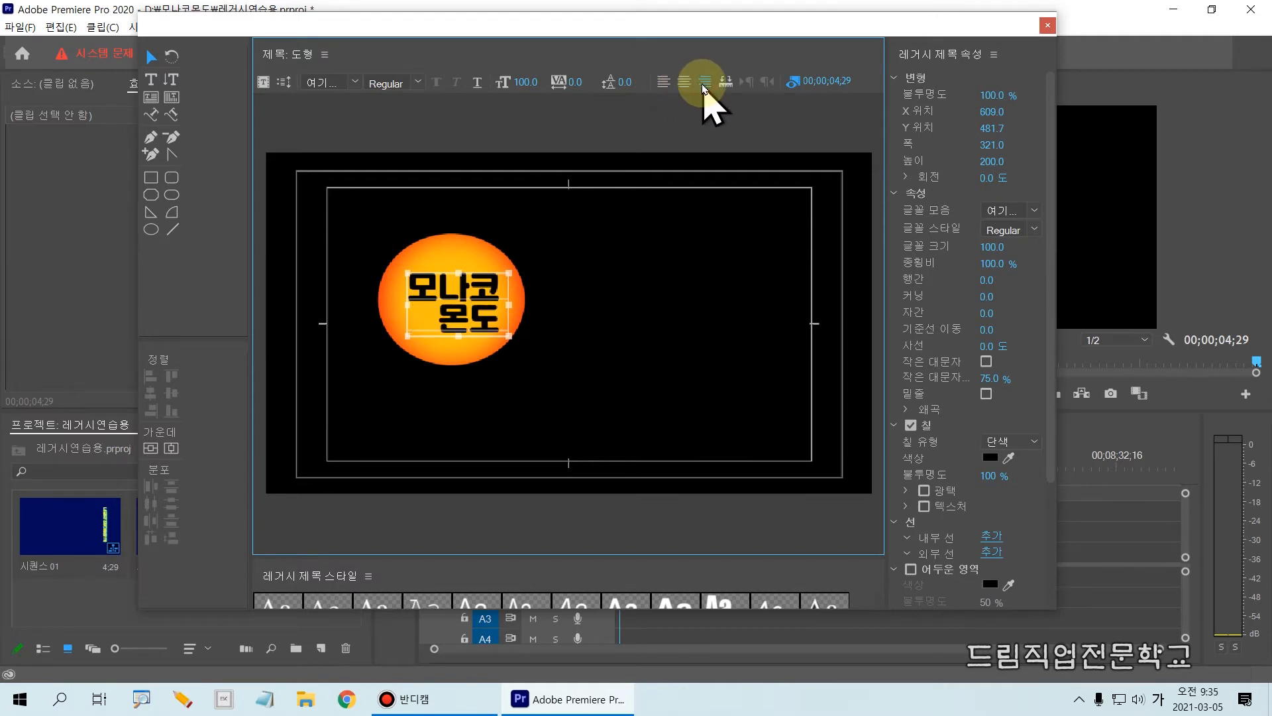
left_click(685, 84)
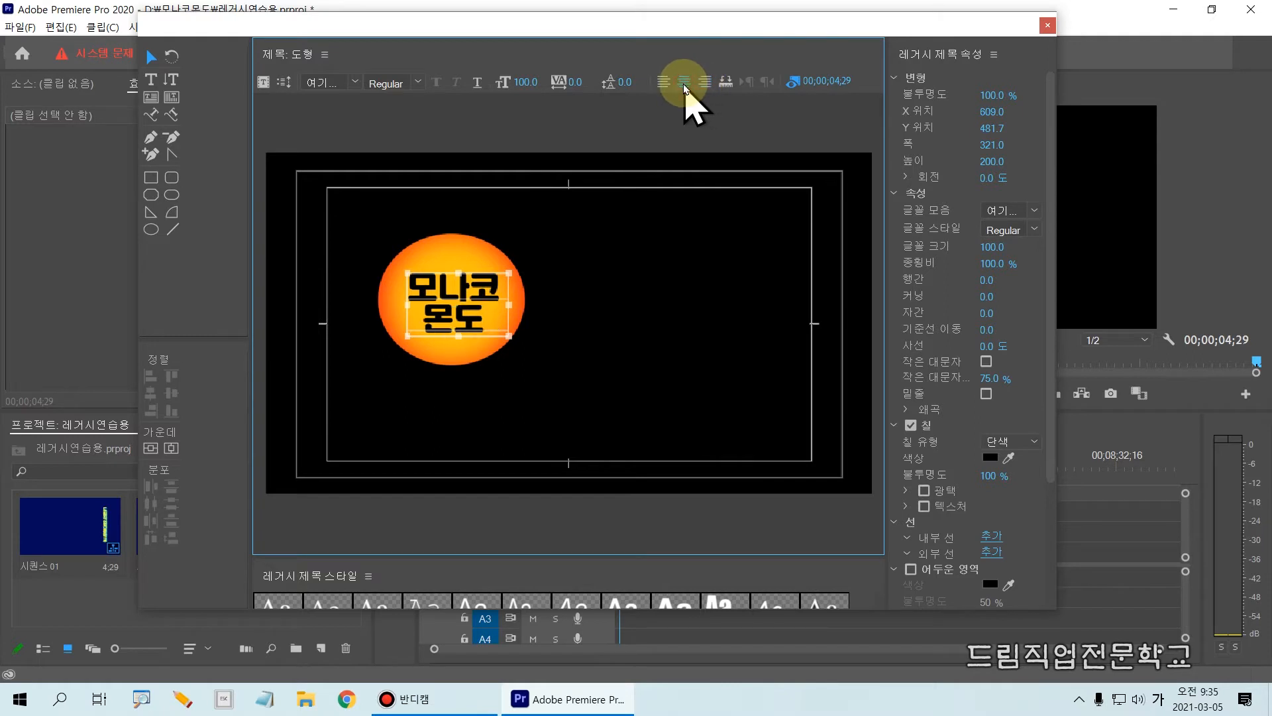
left_click_drag(669, 62, 702, 104)
key("Escape")
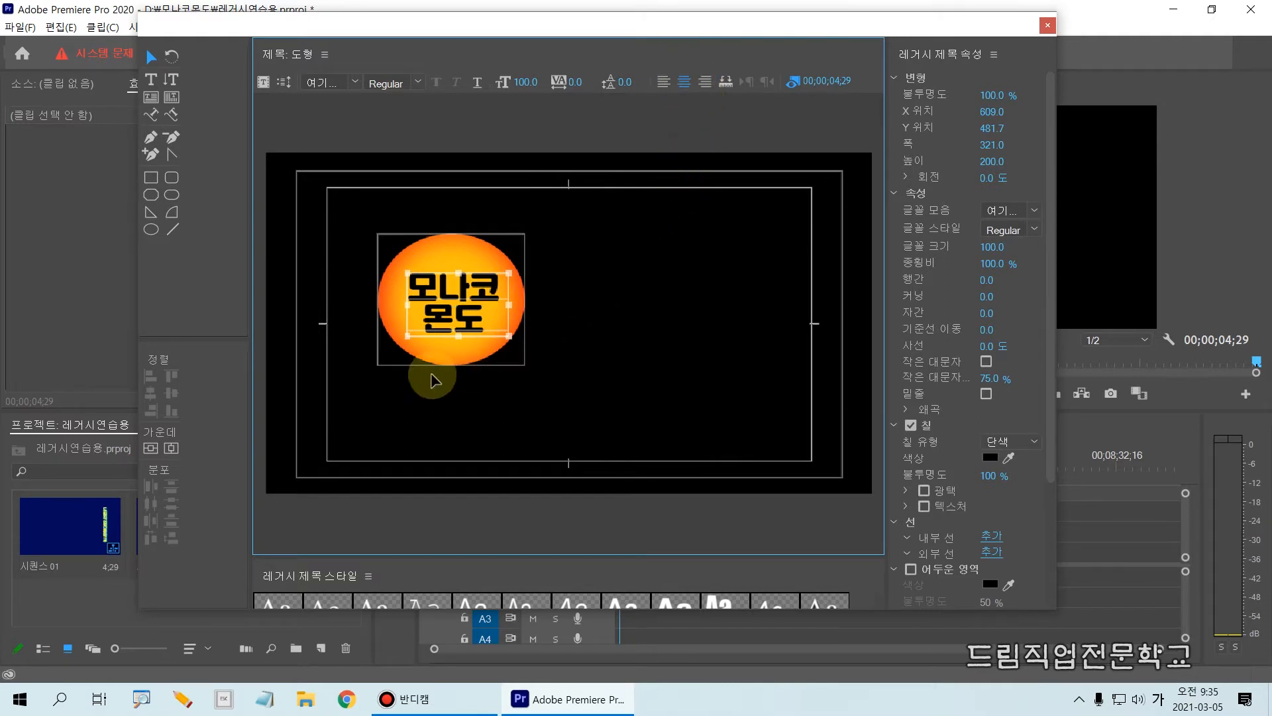
left_click_drag(438, 332, 436, 327)
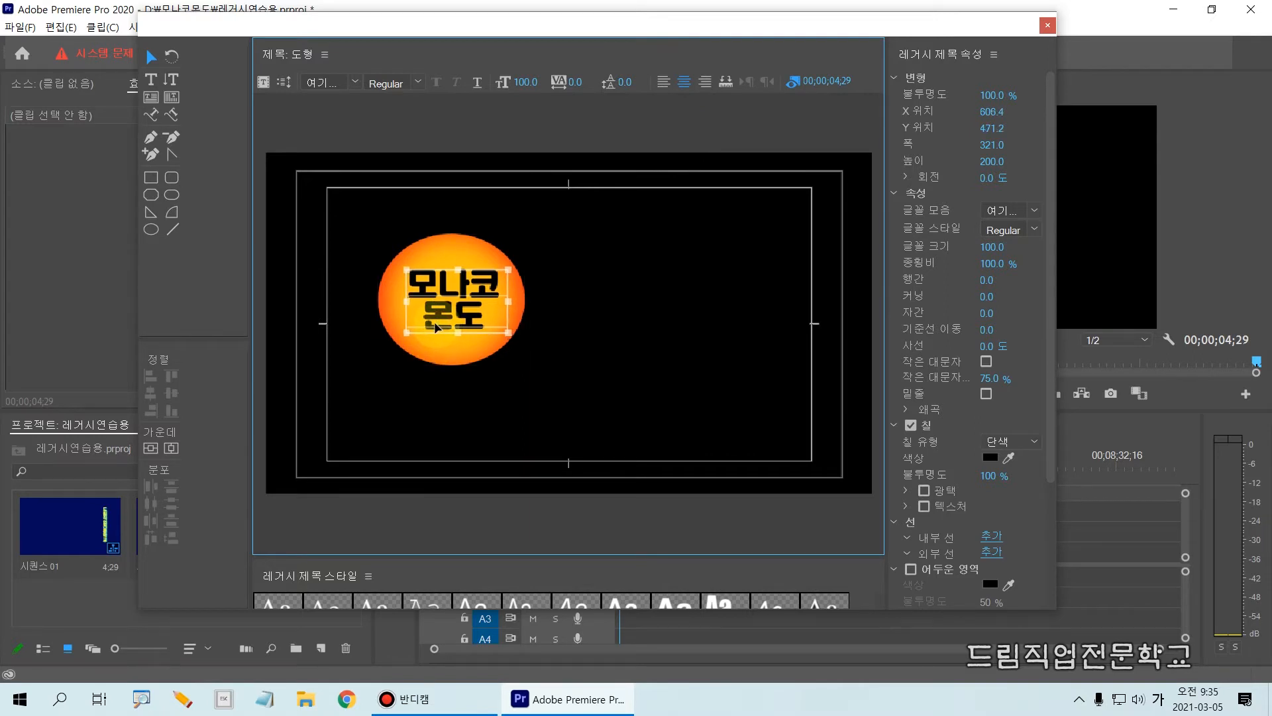
left_click(487, 391)
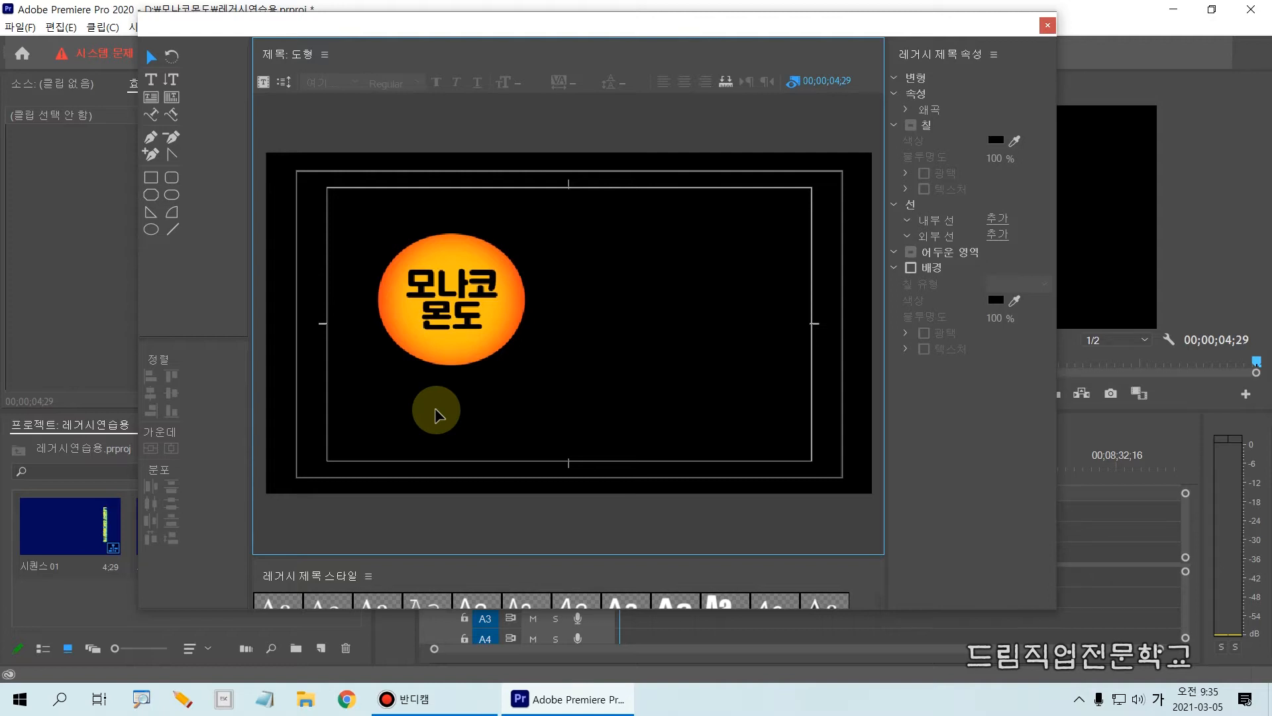
Try to move the circle separately from its text and undo the move.
left_click(380, 264)
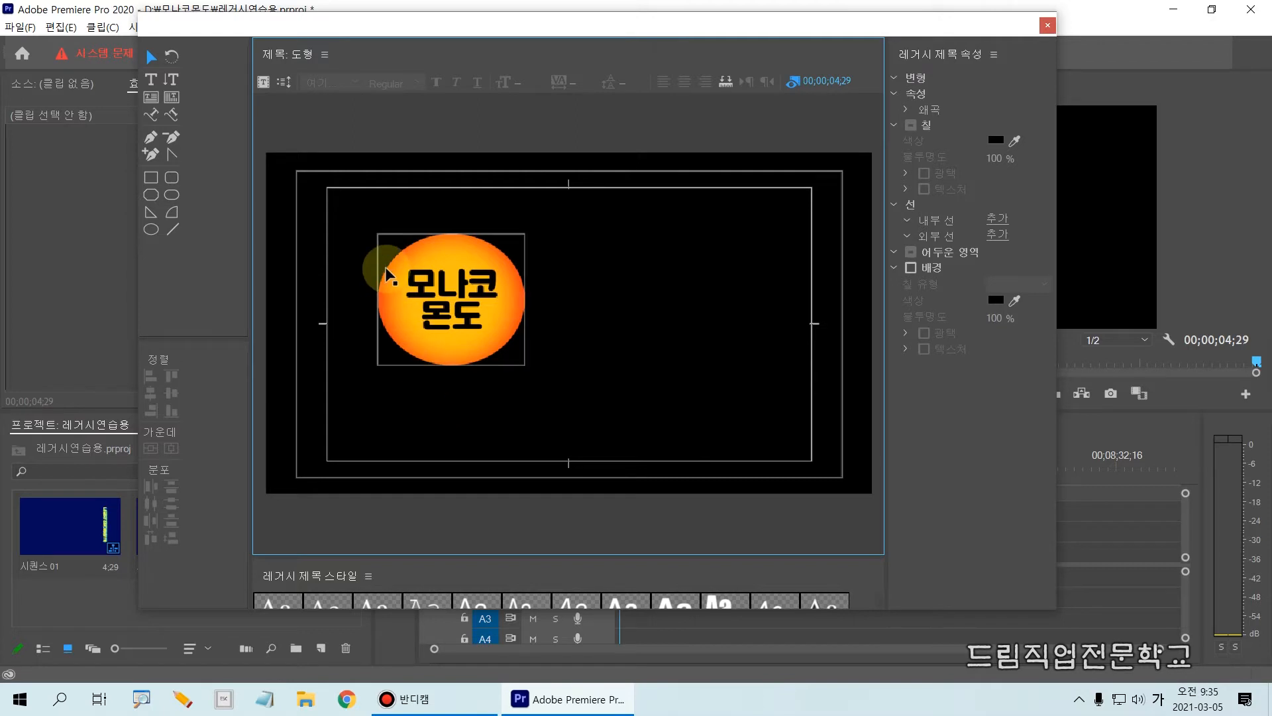
left_click(375, 401)
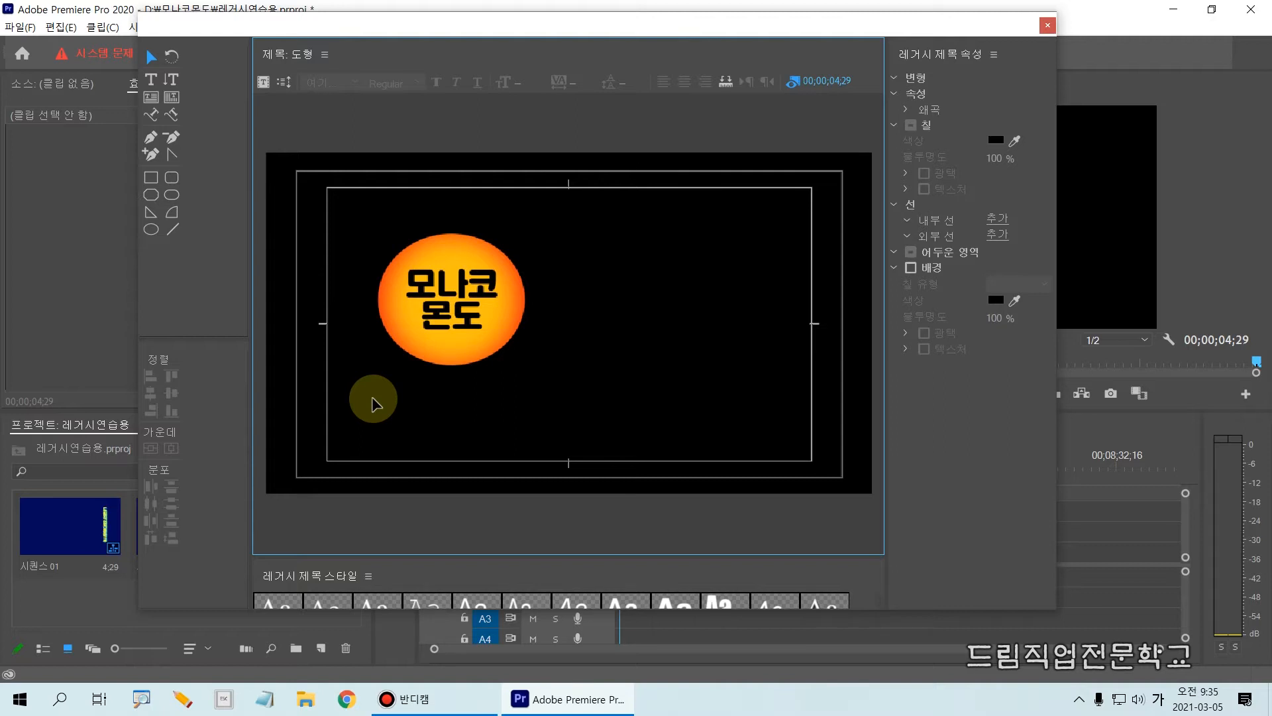
left_click_drag(351, 204, 560, 417)
left_click(561, 390)
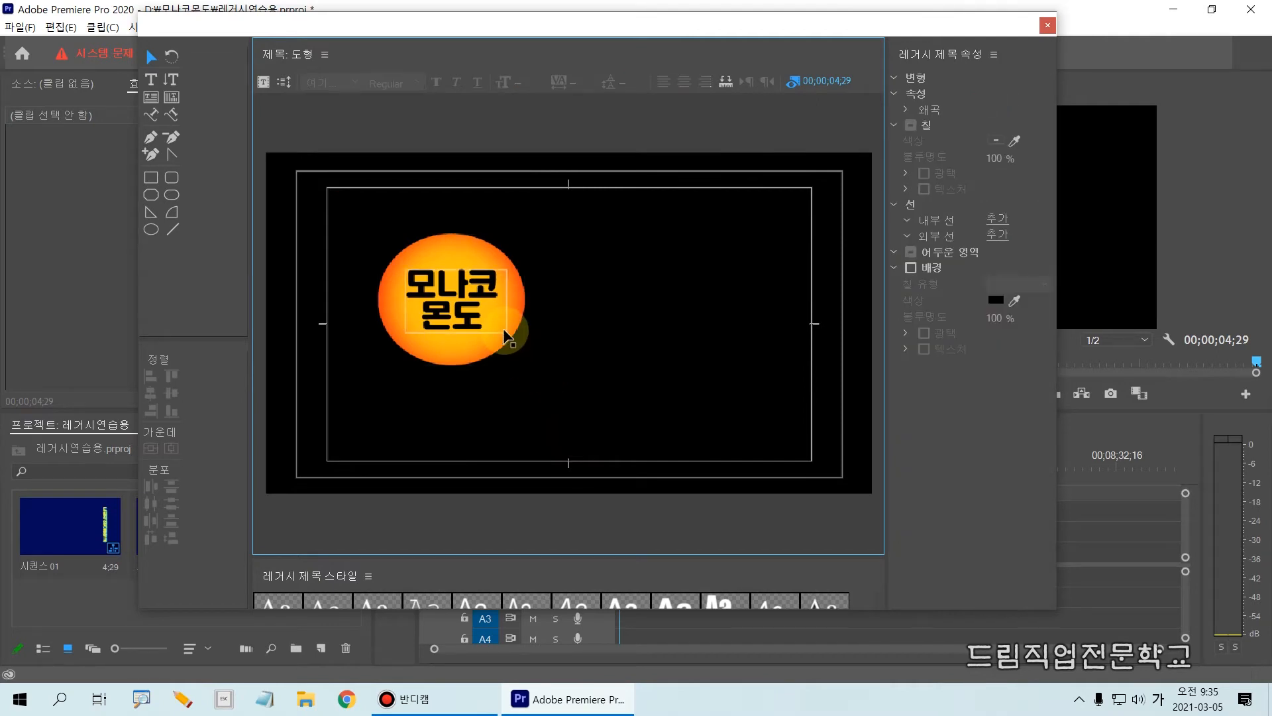
left_click_drag(528, 314, 670, 349)
key("ctrl+z")
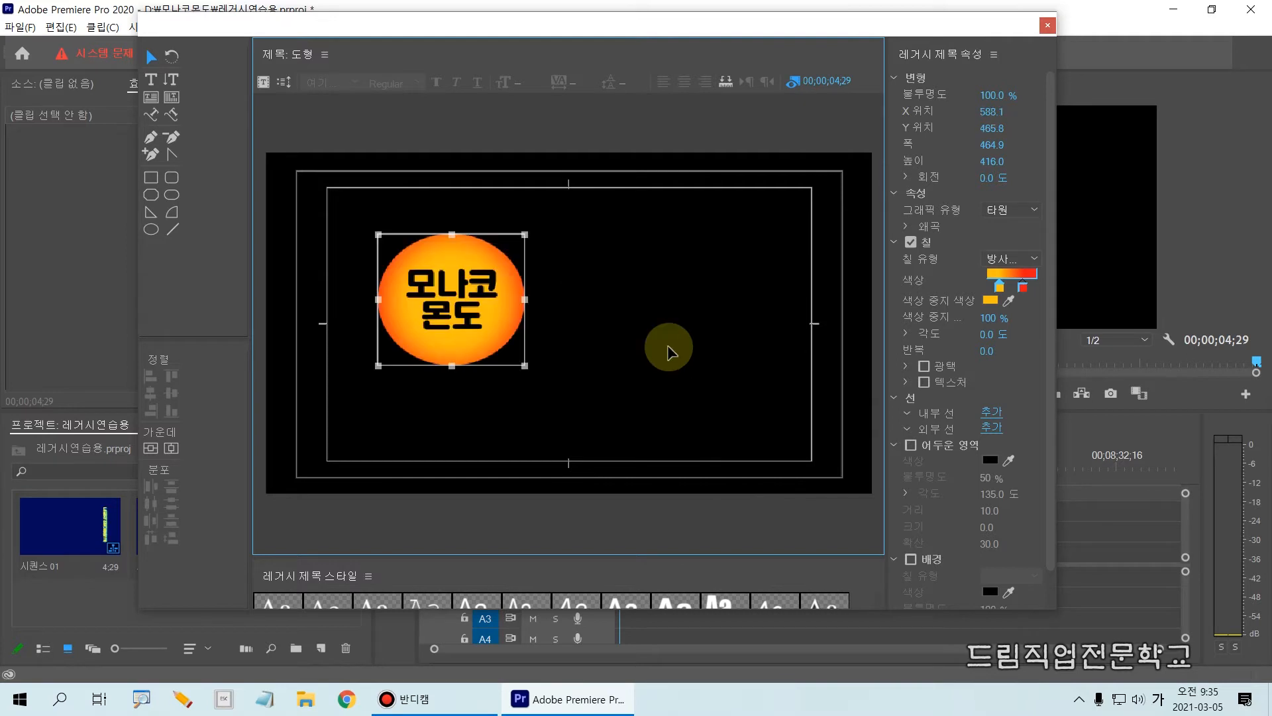
left_click(613, 321)
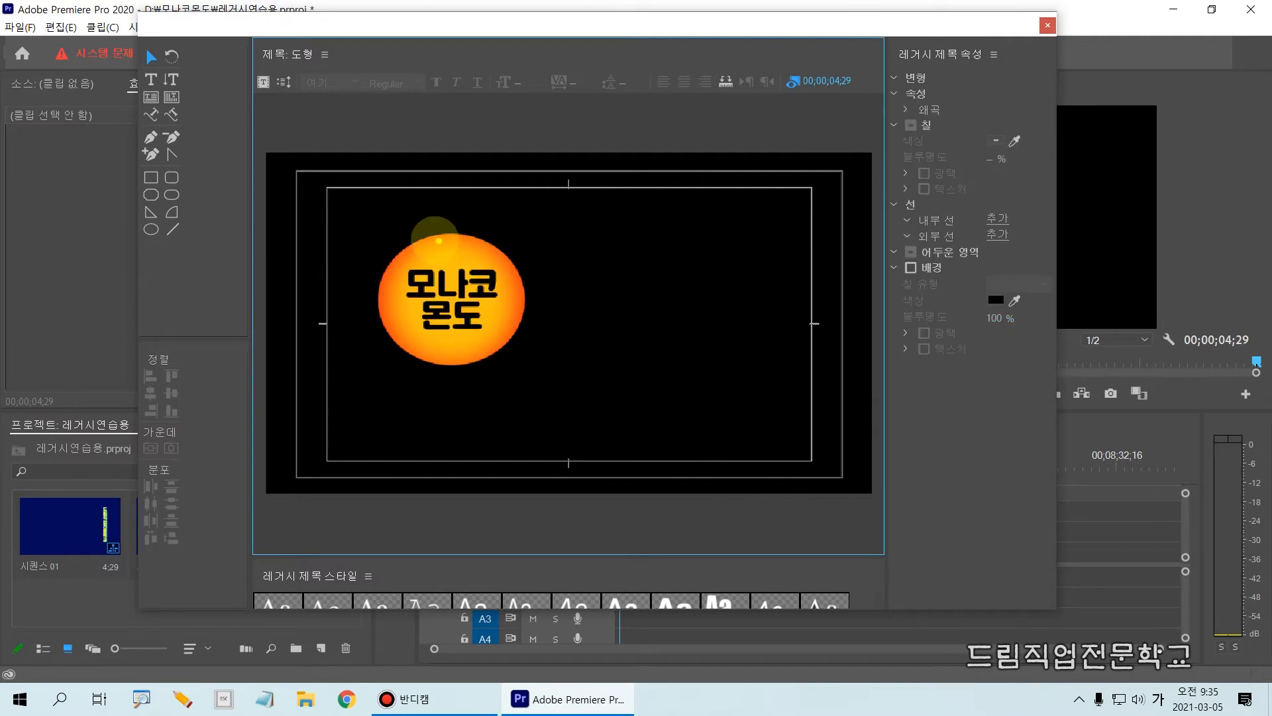
Select the circle and the 모나코 몬도 text together and move both to the upper-left corner of the title frame.
left_click_drag(358, 227, 553, 399)
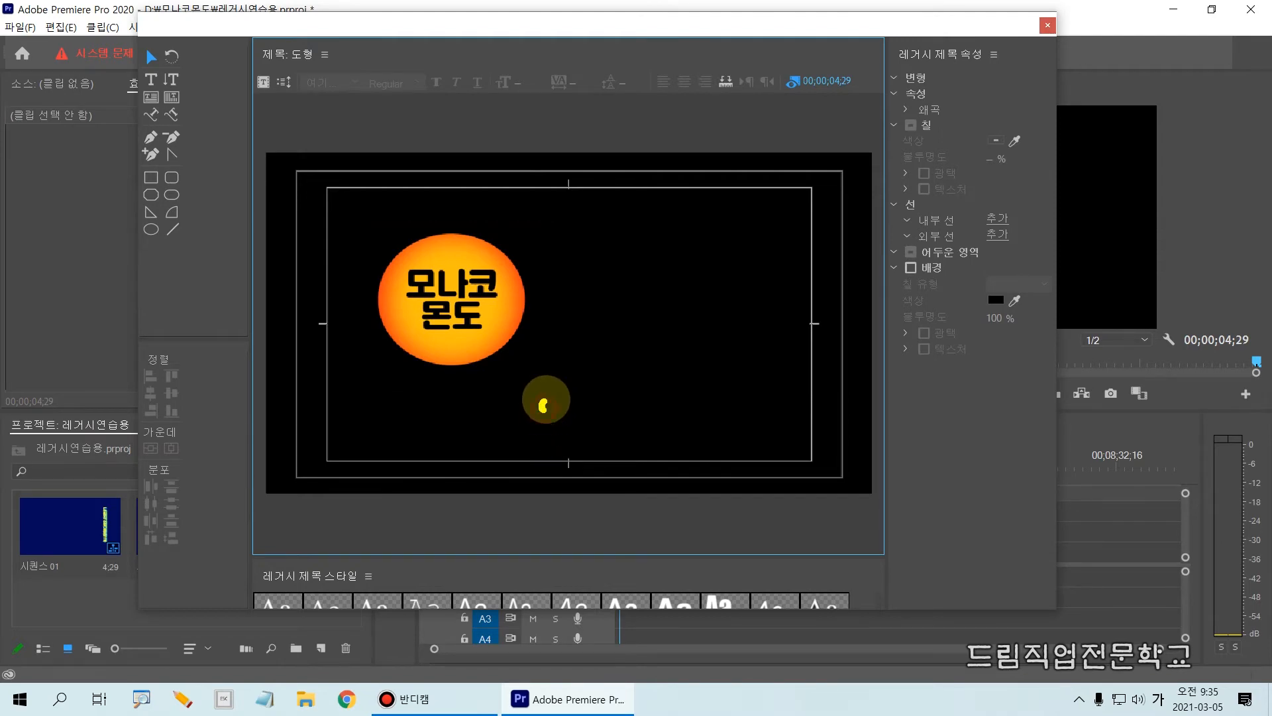
mouse_move(547, 406)
left_mouse_down()
mouse_move(516, 247)
mouse_move(369, 190)
mouse_move(332, 389)
mouse_move(557, 398)
mouse_move(366, 245)
left_mouse_up()
key("Escape")
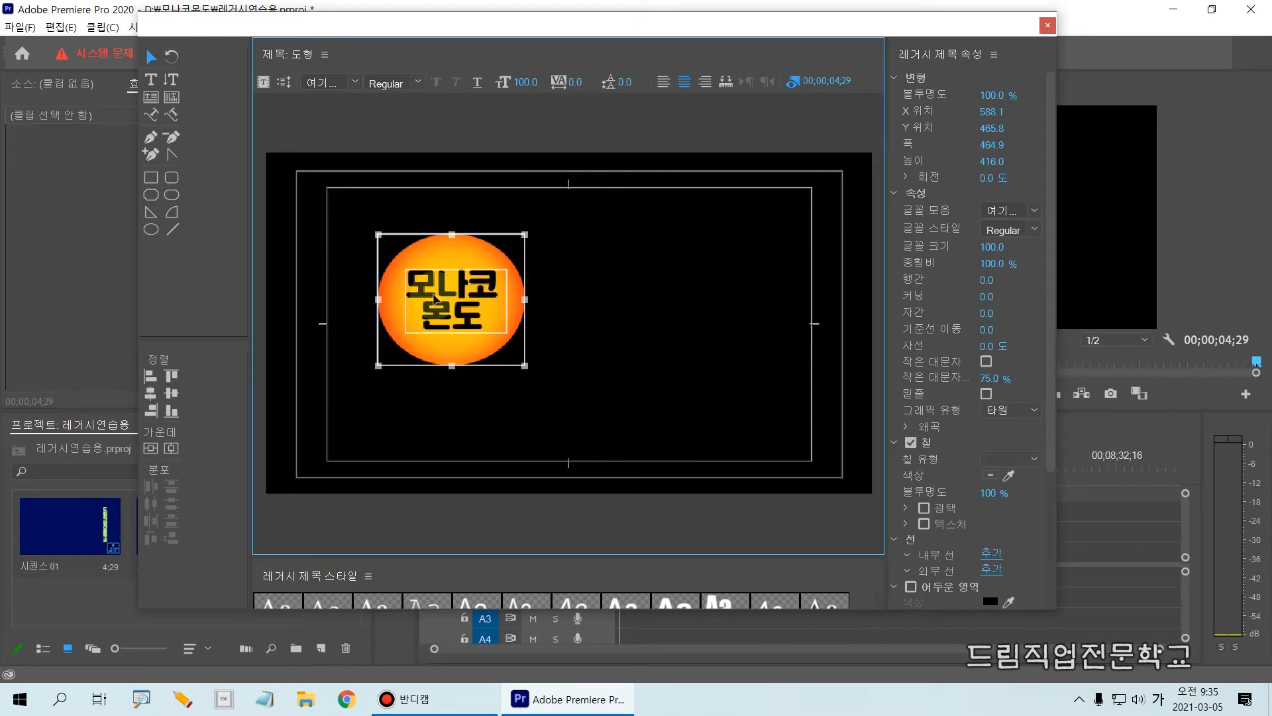
left_click_drag(435, 261, 338, 204)
left_click(381, 389)
left_click(381, 392)
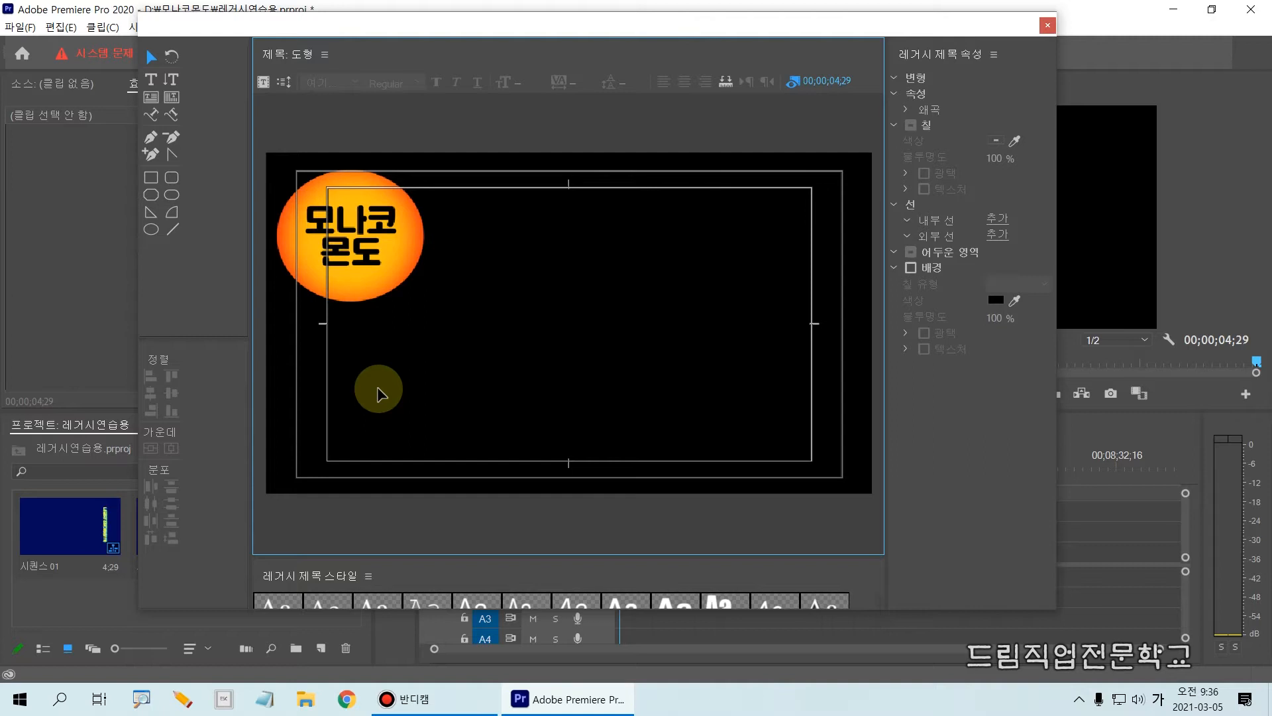
Close the 도형 title and return the sequence playhead to 00;00;00;00.
left_click(1047, 27)
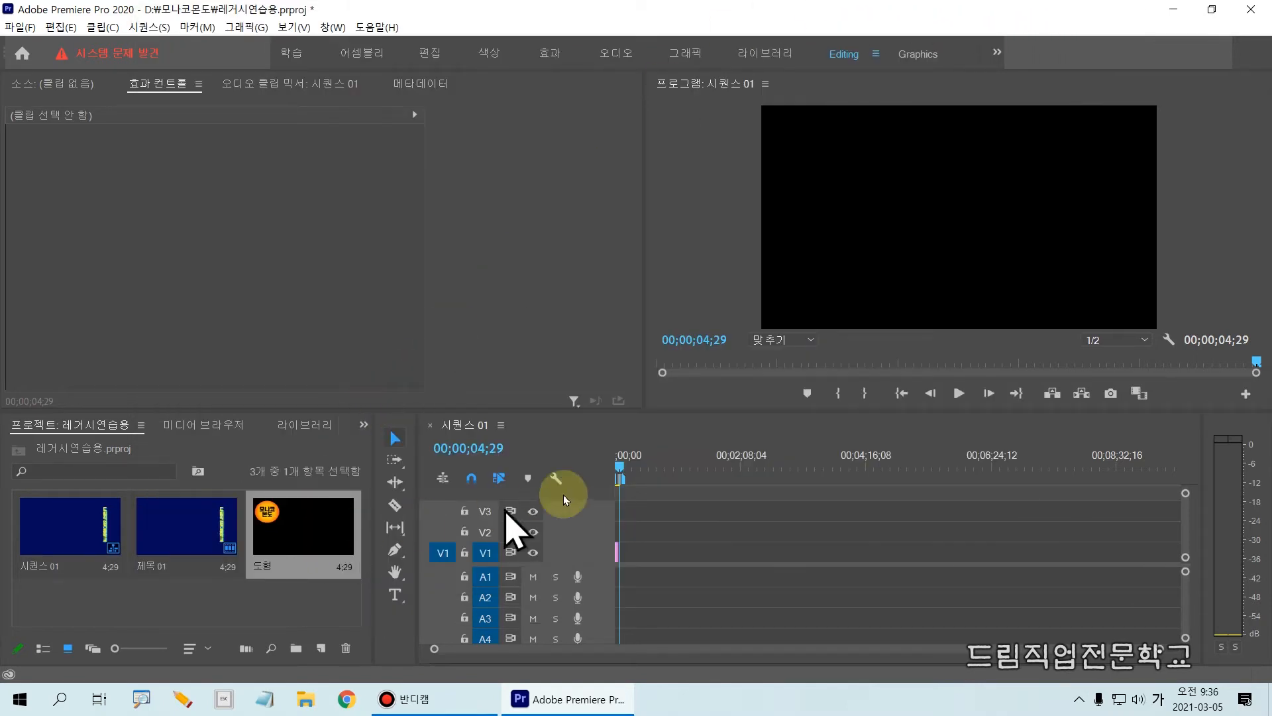
left_click_drag(615, 476, 596, 469)
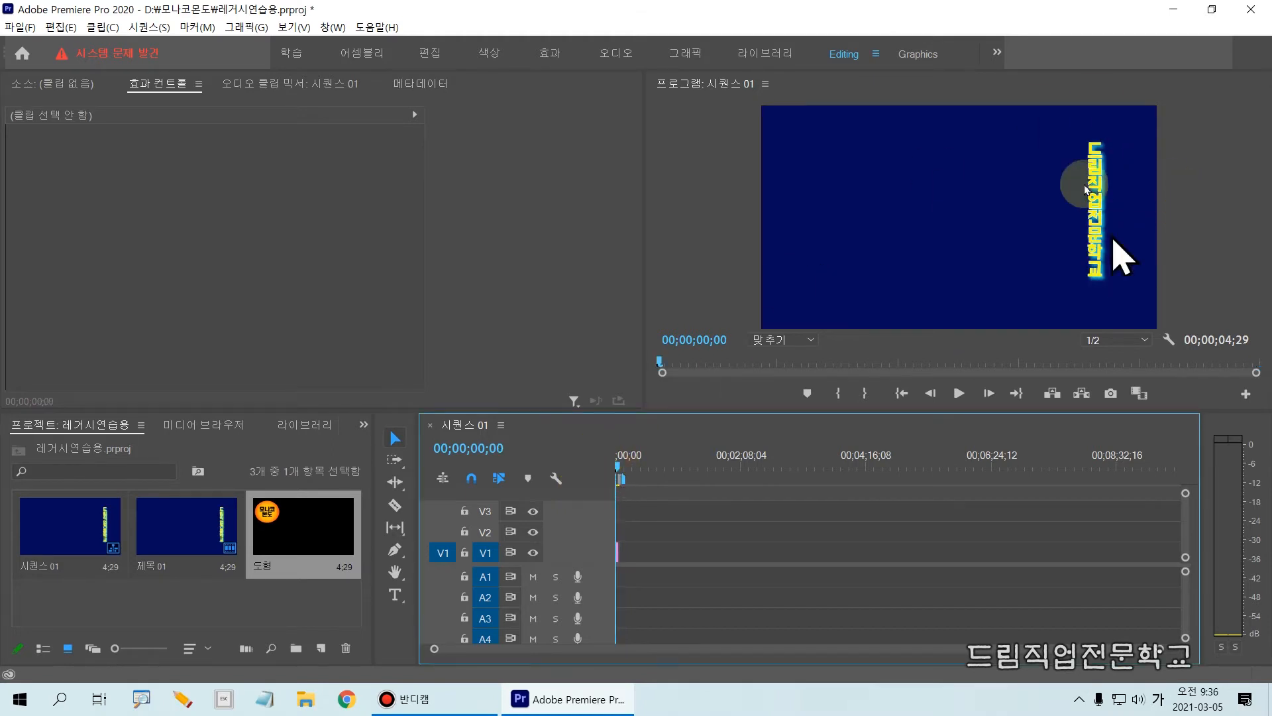
left_click(628, 466)
left_click_drag(629, 466, 596, 469)
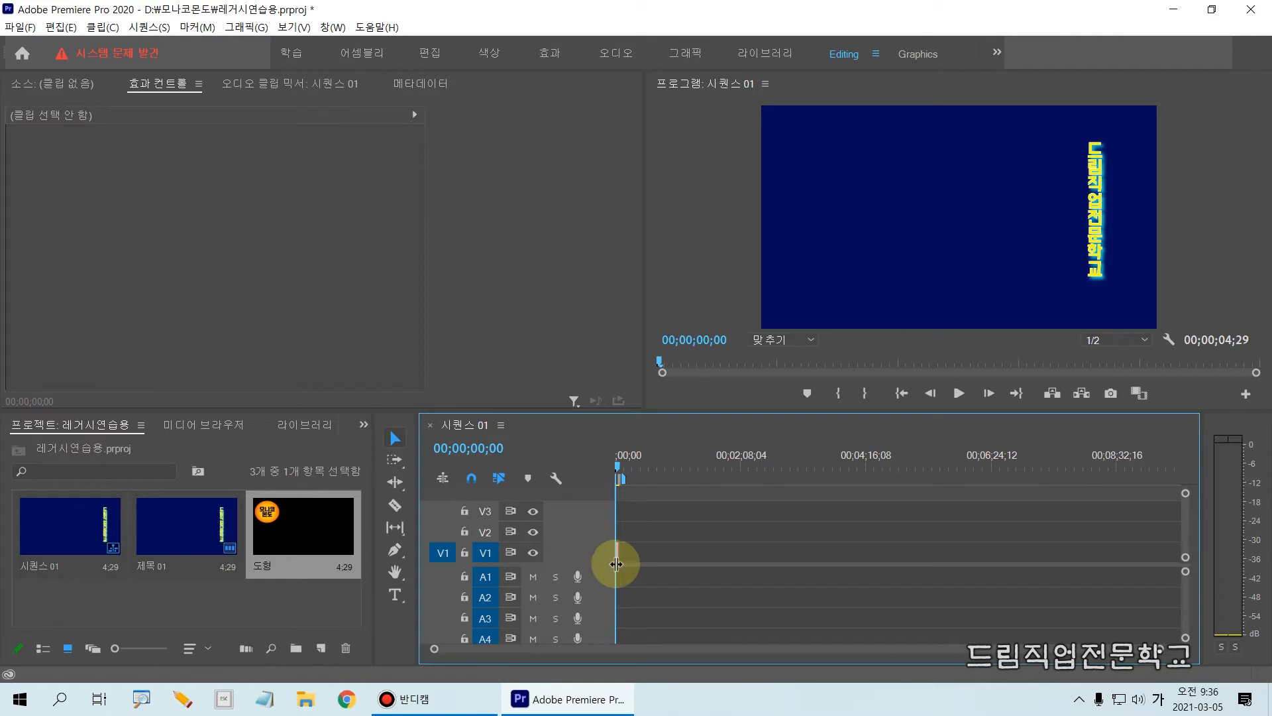
Place the 도형 title on track V2 at the sequence start, directly above the 제목 01 clip.
left_click_drag(602, 456, 642, 607)
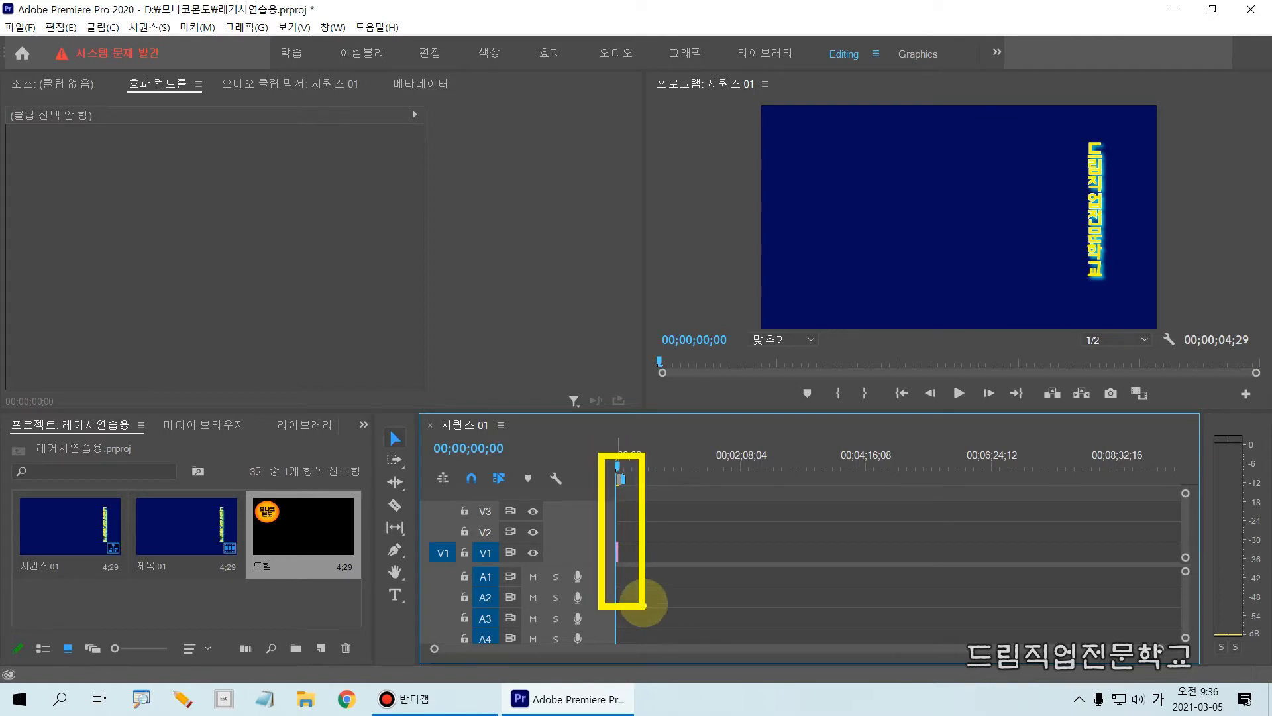
key("Escape")
key("equal")
key("equal")
key("equal")
key("equal")
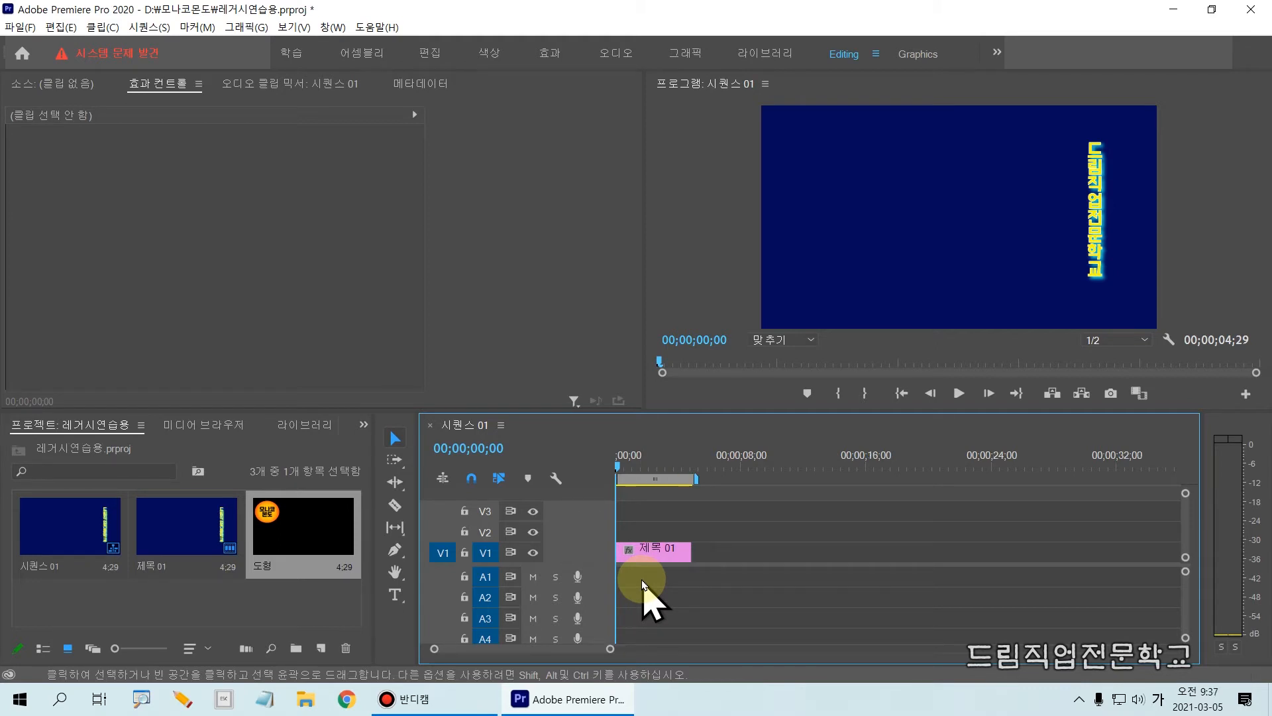
key("ctrl+2")
left_click_drag(606, 441, 628, 620)
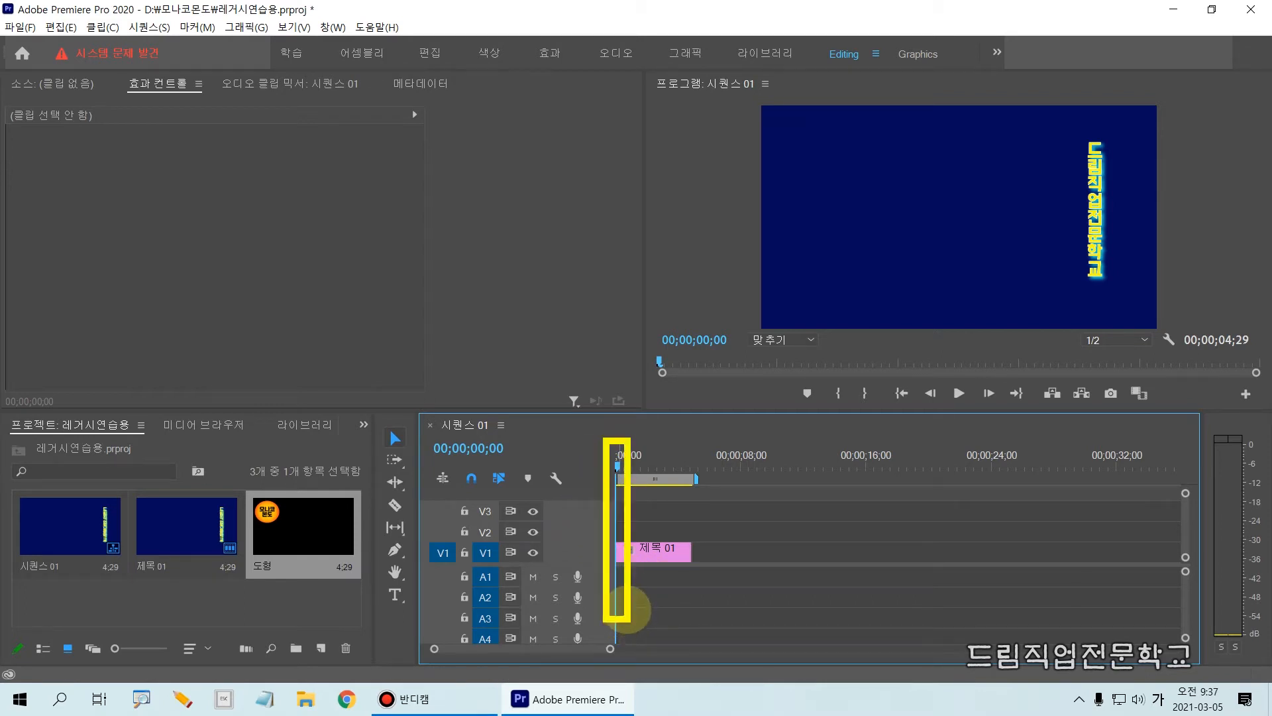
key("Escape")
mouse_move(247, 467)
left_mouse_down()
mouse_move(330, 583)
mouse_move(361, 597)
left_mouse_up()
key("Escape")
mouse_move(338, 550)
left_mouse_down()
mouse_move(659, 535)
mouse_move(630, 530)
left_mouse_up()
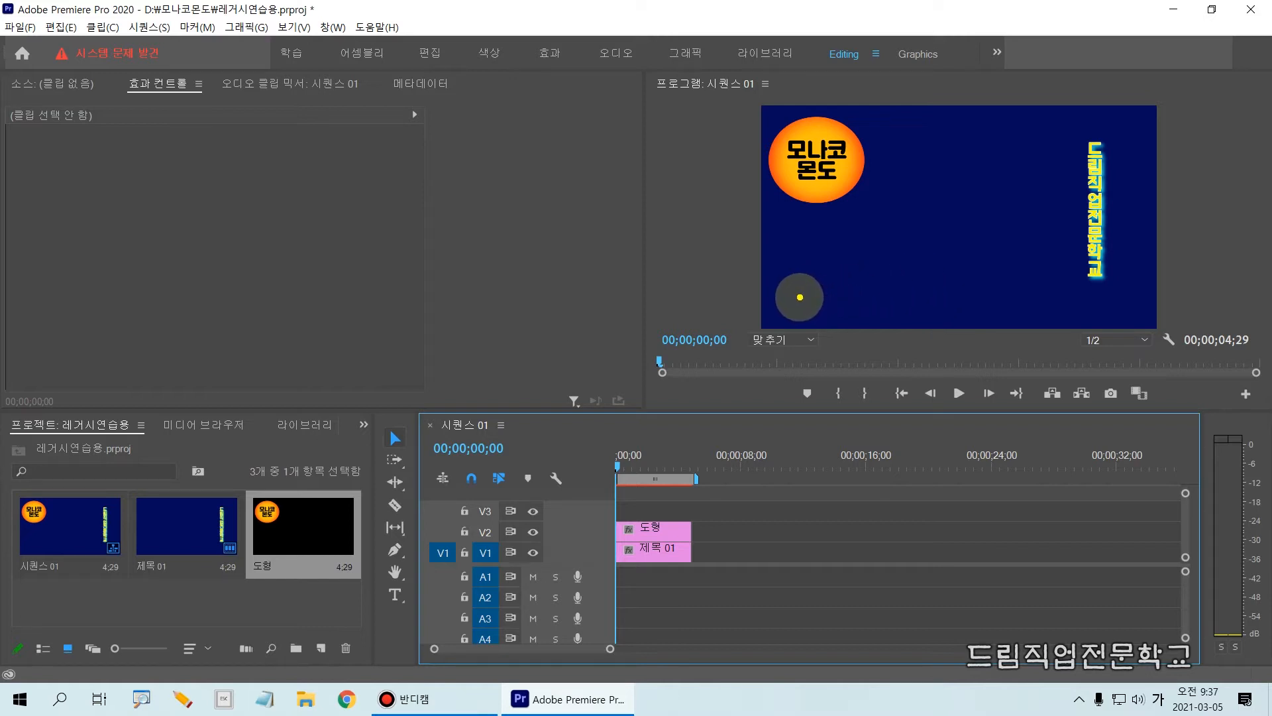
mouse_move(799, 295)
left_mouse_down()
mouse_move(811, 272)
mouse_move(939, 271)
mouse_move(1001, 191)
mouse_move(1010, 121)
mouse_move(999, 144)
mouse_move(1008, 131)
mouse_move(1039, 141)
left_mouse_up()
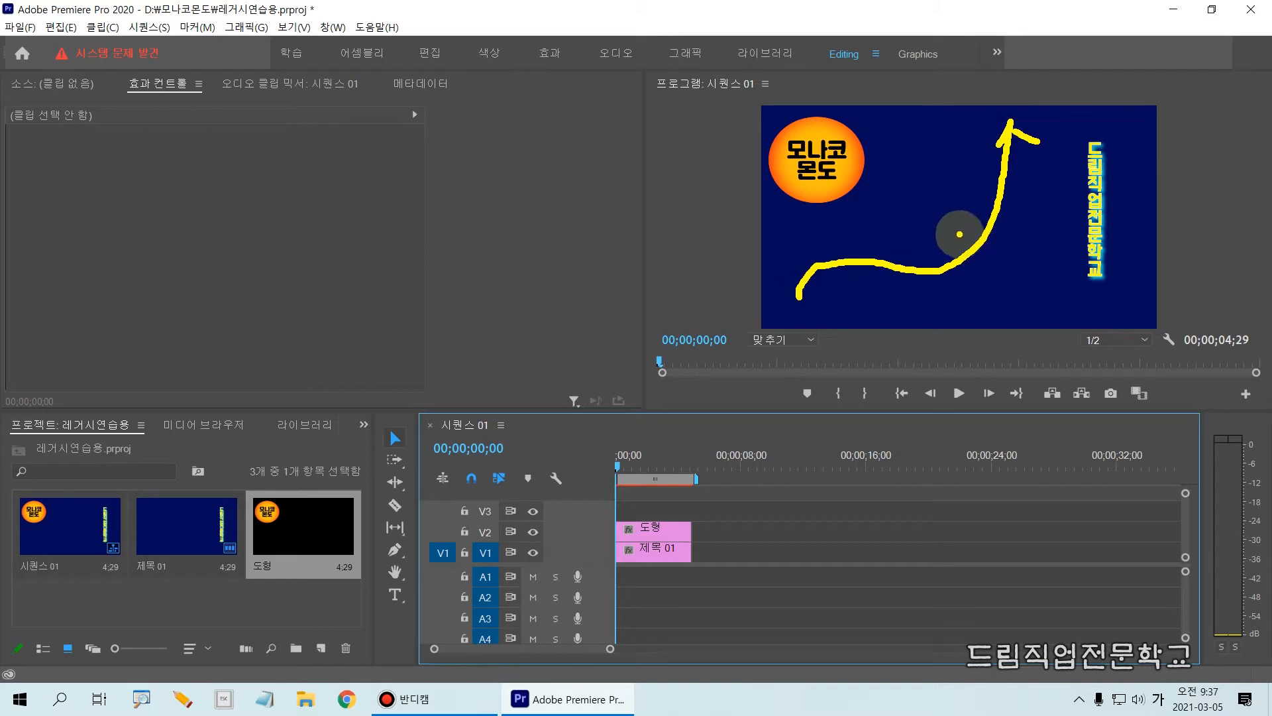
key("Escape")
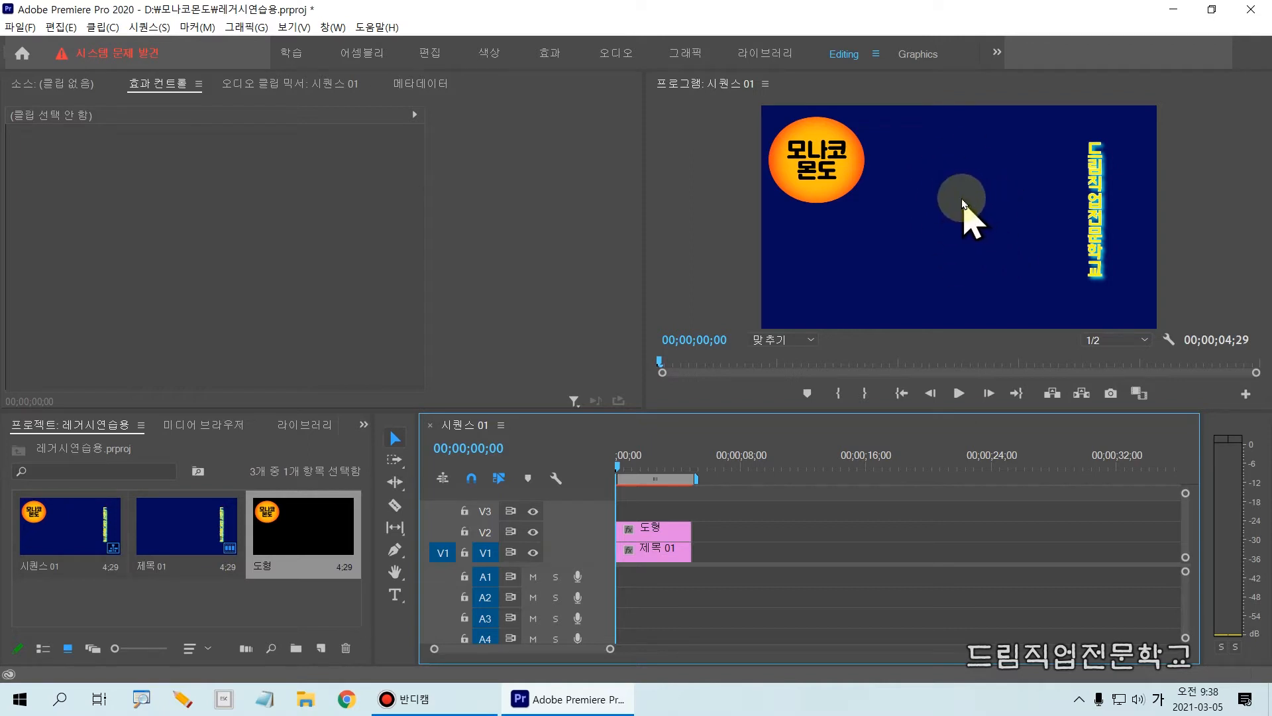
mouse_move(899, 213)
left_mouse_down()
mouse_move(914, 185)
mouse_move(947, 166)
mouse_move(1004, 179)
mouse_move(1038, 136)
left_mouse_up()
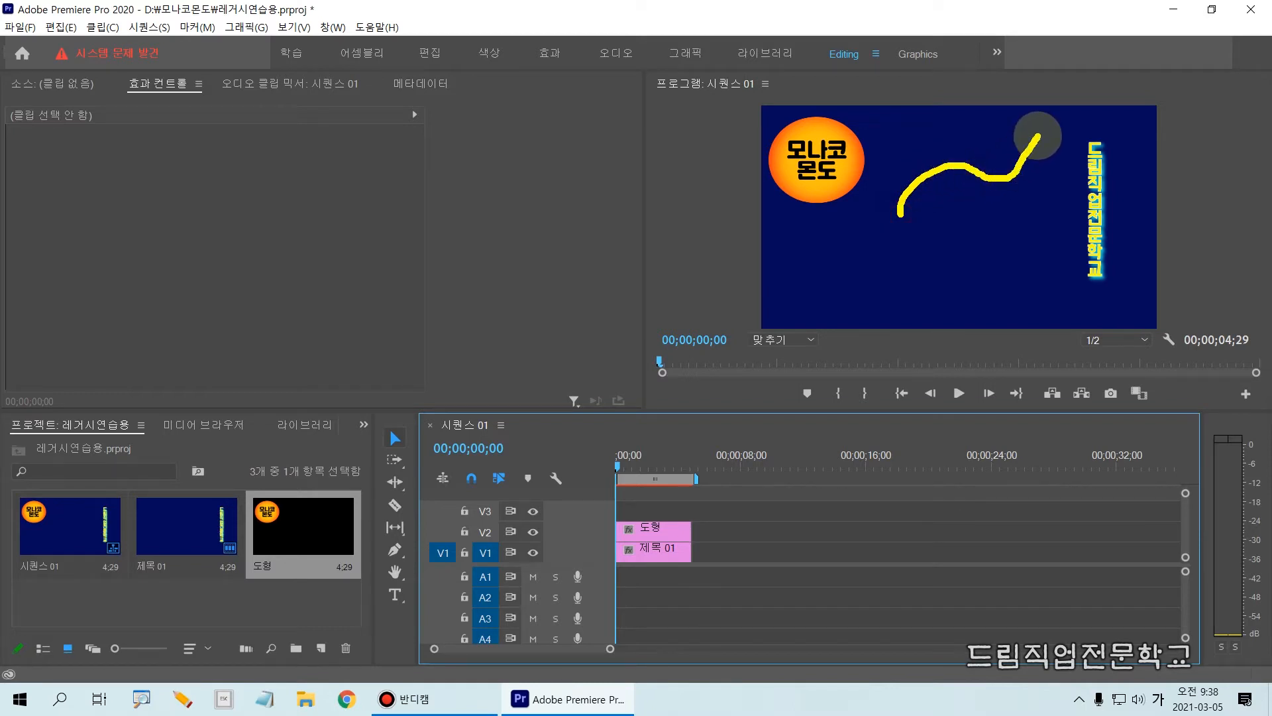
key("Escape")
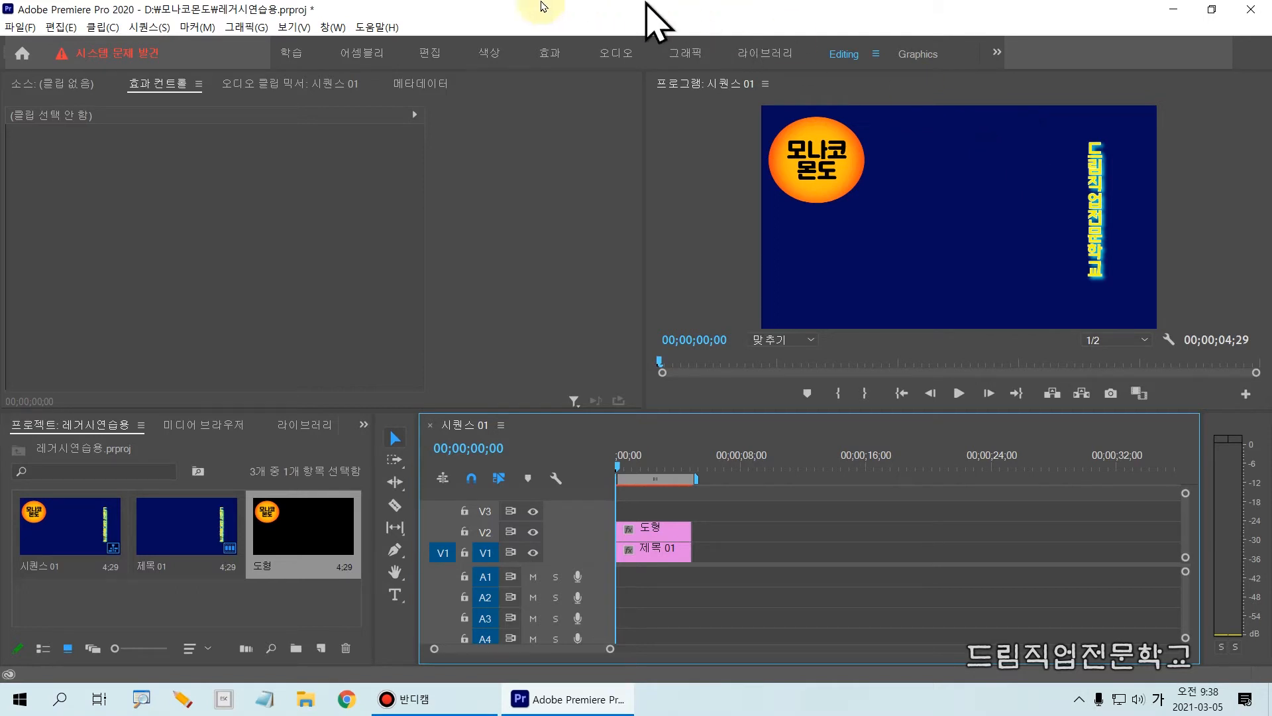
Create a new legacy title named 흐르는제목 with the default 1920x1080 video settings.
left_click(20, 27)
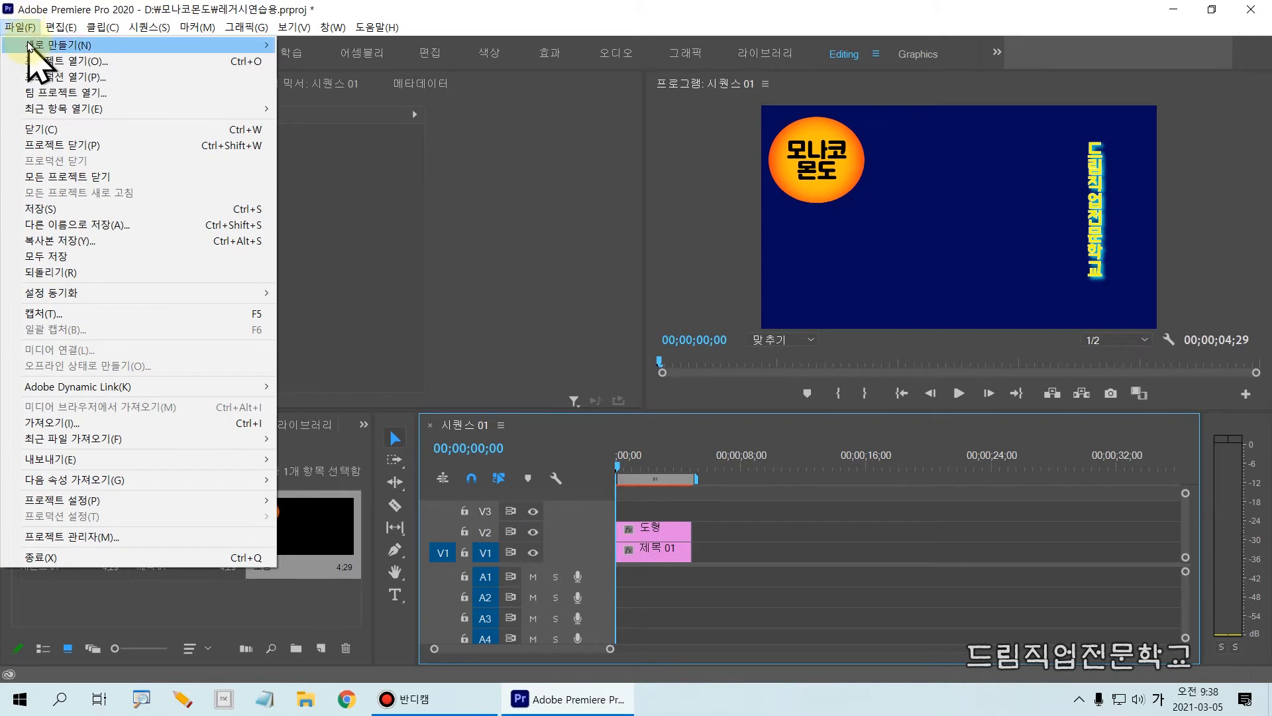
mouse_move(33, 48)
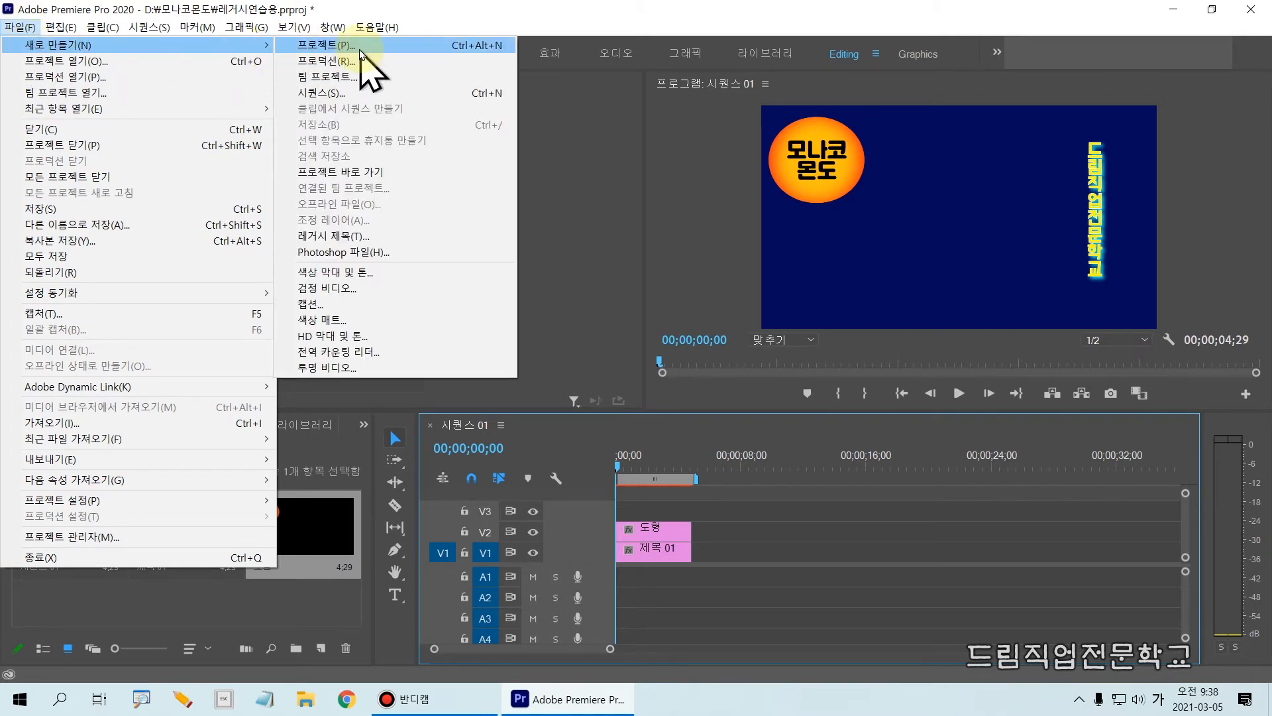
left_click(356, 236)
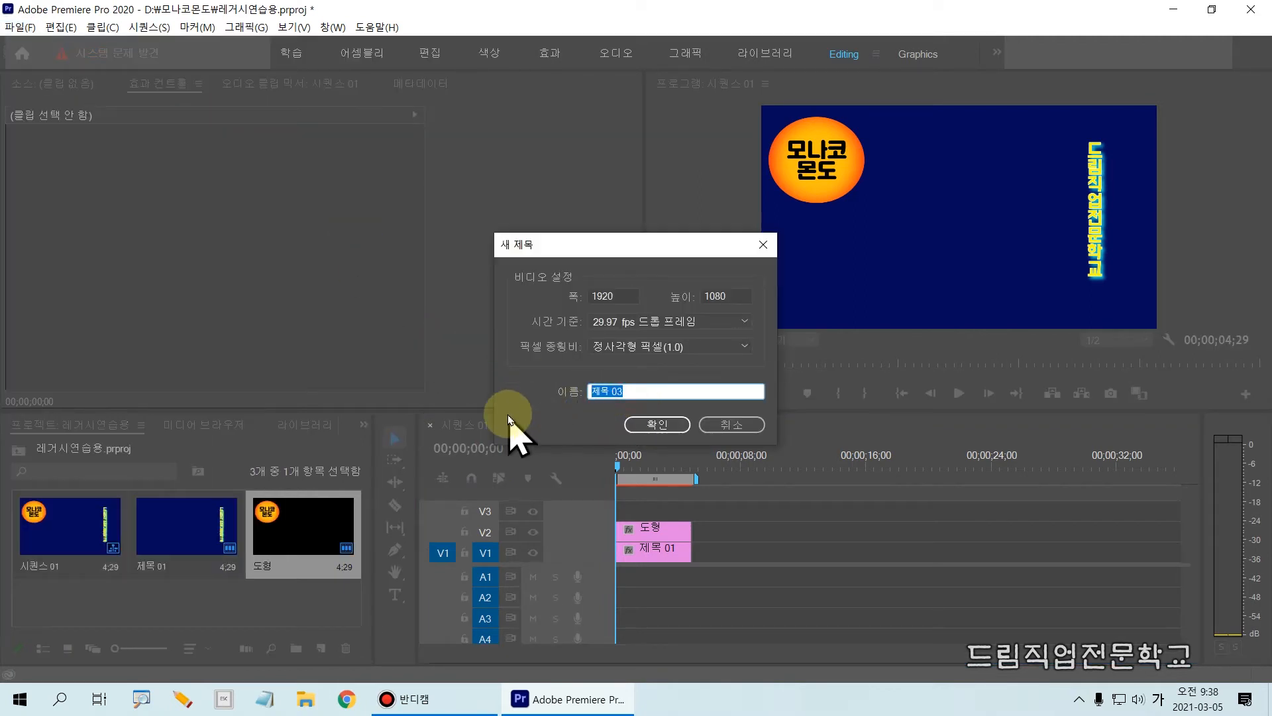
type("흐르")
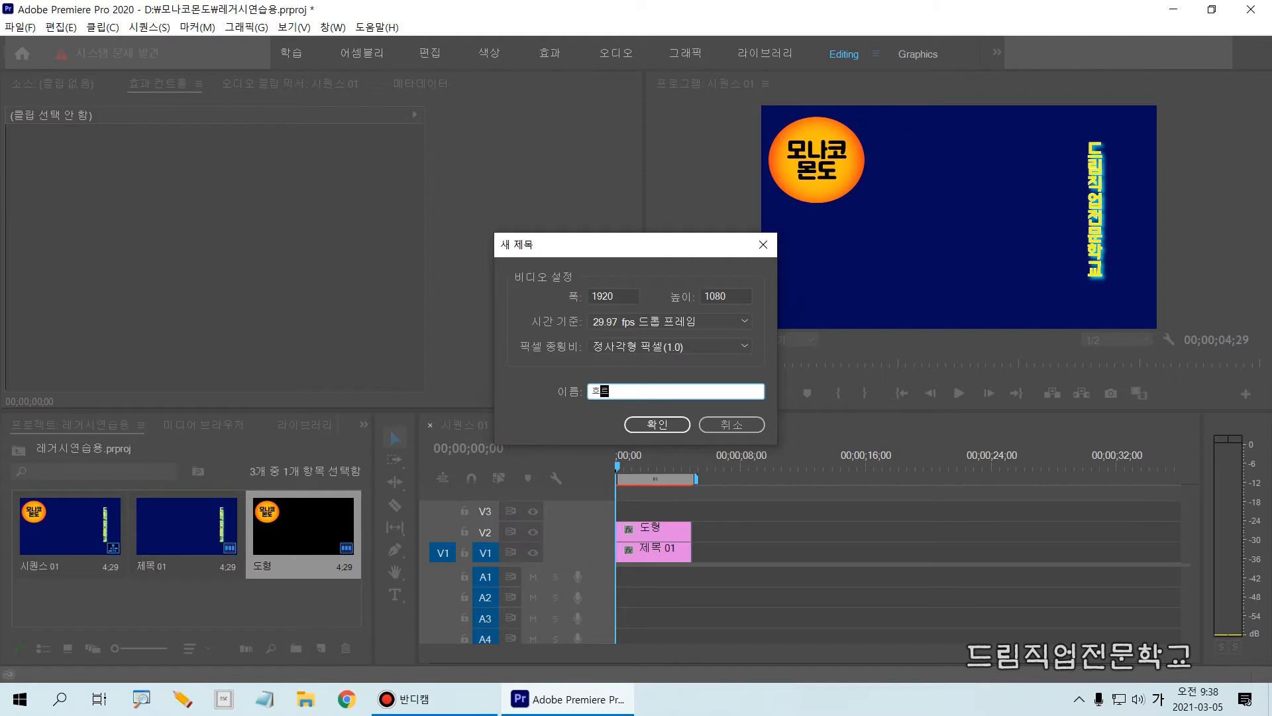
type("는제목")
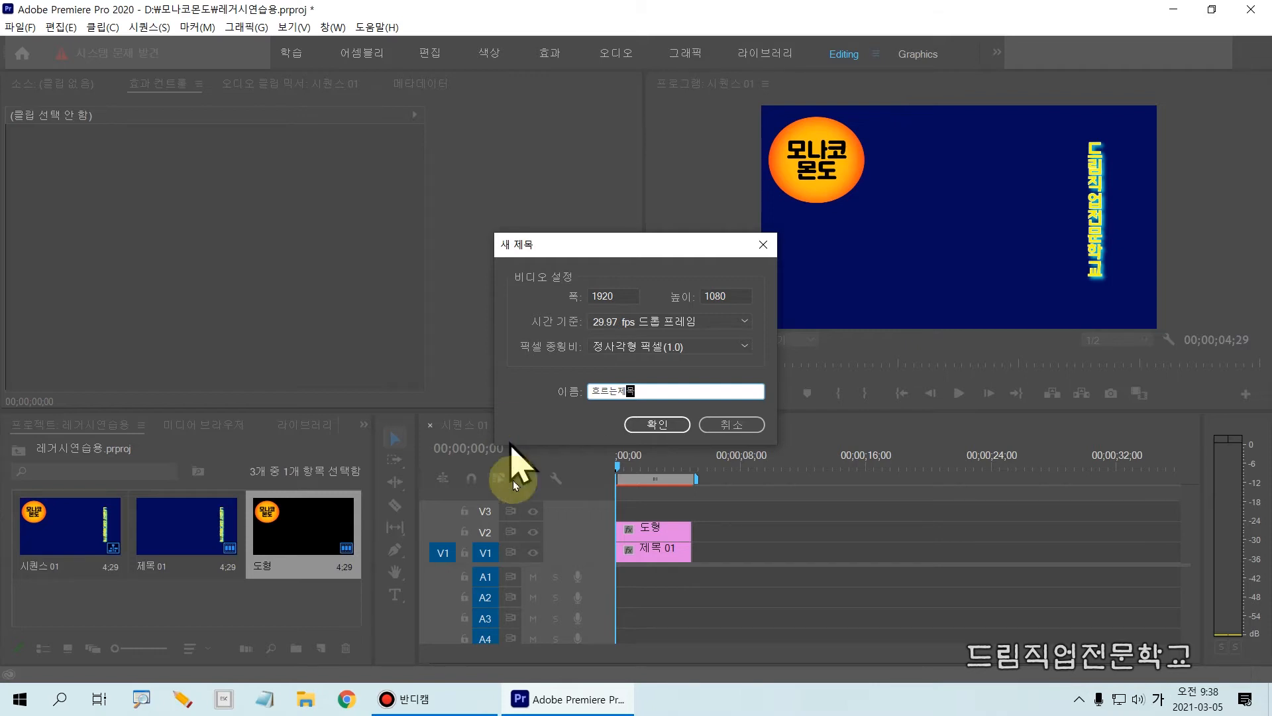
left_click(638, 426)
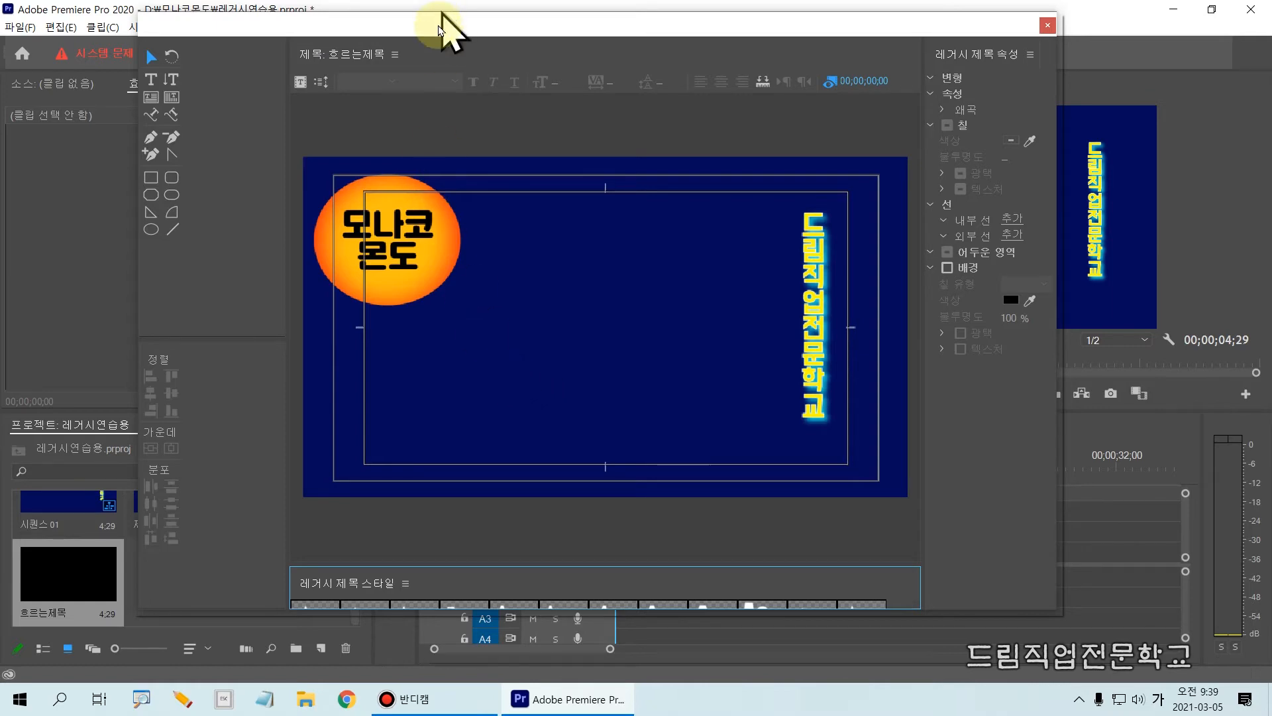
Move the title window aside, set the sequence playhead to 00;00;04;29 at the clips' end, and bring the title window back.
left_click_drag(446, 25, 1058, 148)
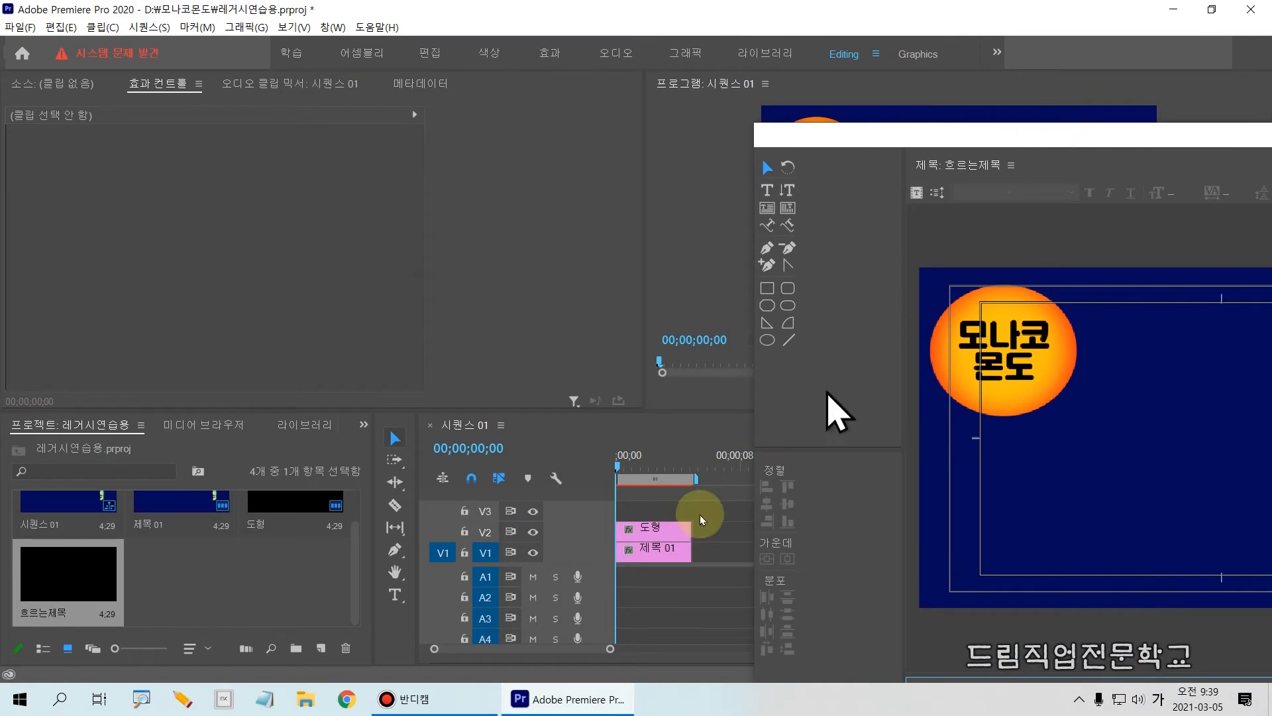
left_click_drag(619, 465, 695, 465)
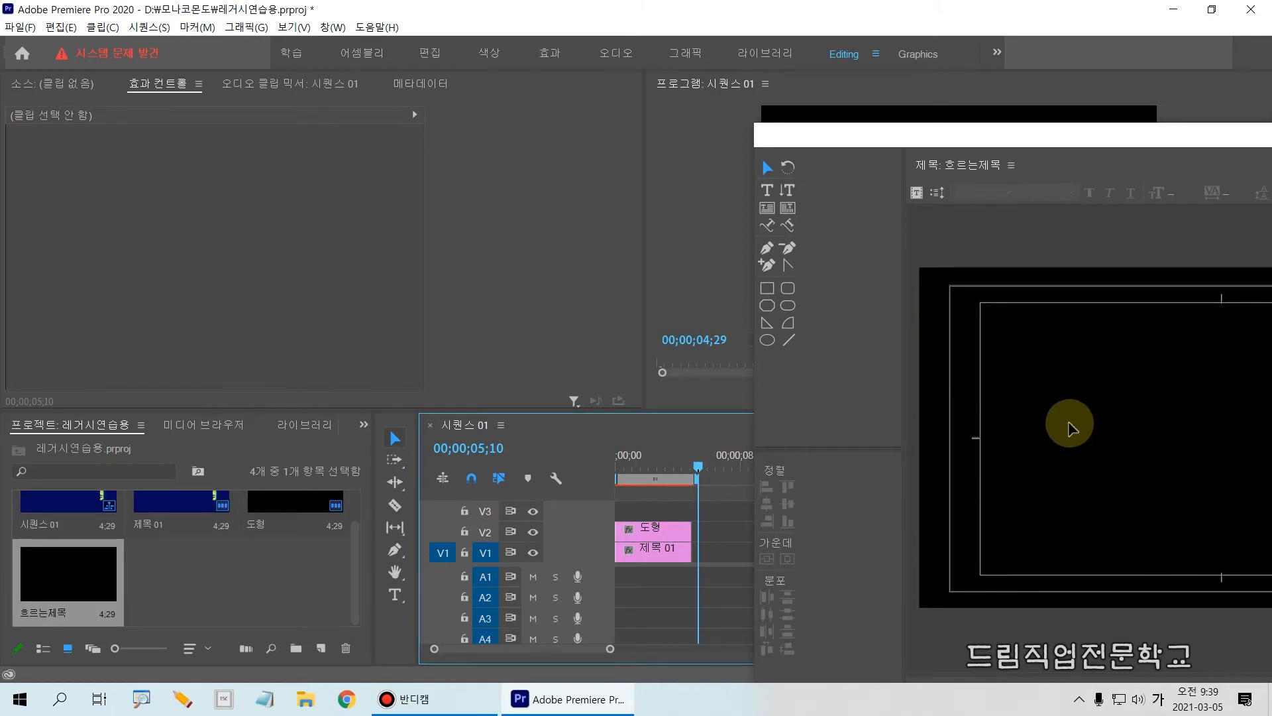
mouse_move(698, 466)
left_mouse_down()
mouse_move(596, 467)
mouse_move(704, 482)
mouse_move(695, 488)
left_mouse_up()
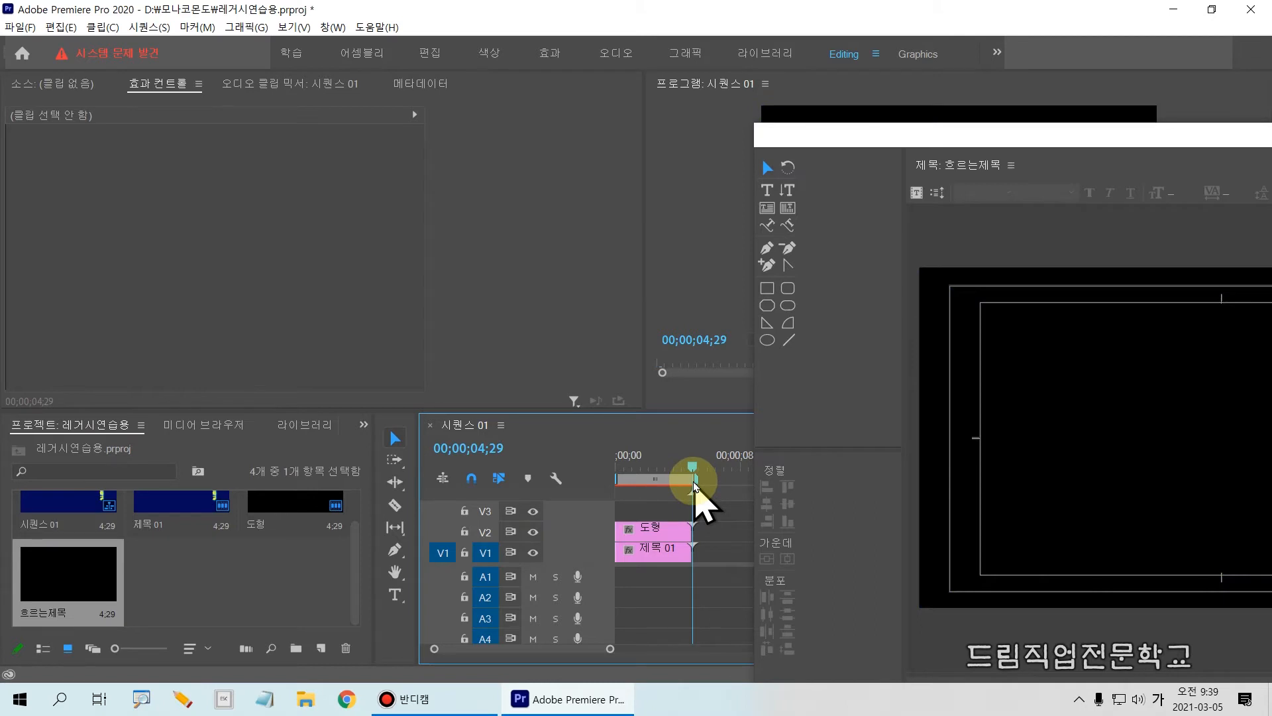
left_click_drag(853, 136, 208, 45)
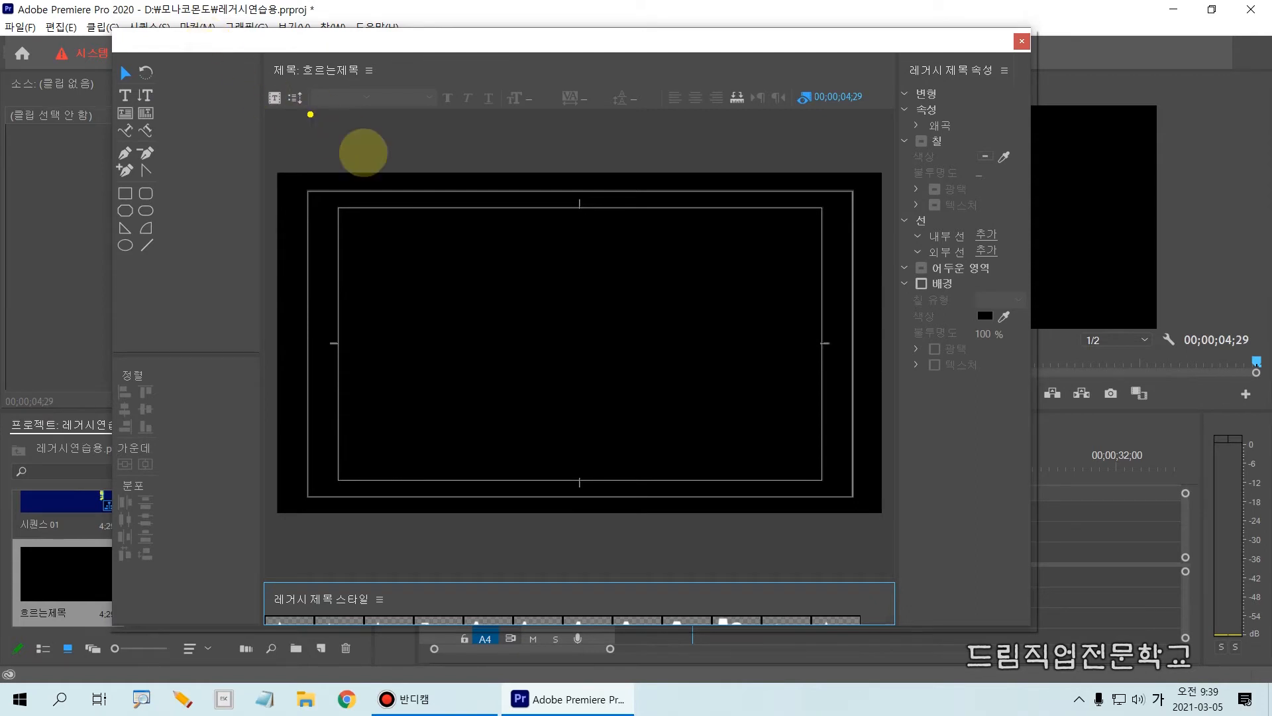
mouse_move(370, 429)
left_mouse_down()
mouse_move(387, 397)
mouse_move(509, 338)
mouse_move(654, 374)
mouse_move(770, 272)
mouse_move(780, 219)
left_mouse_up()
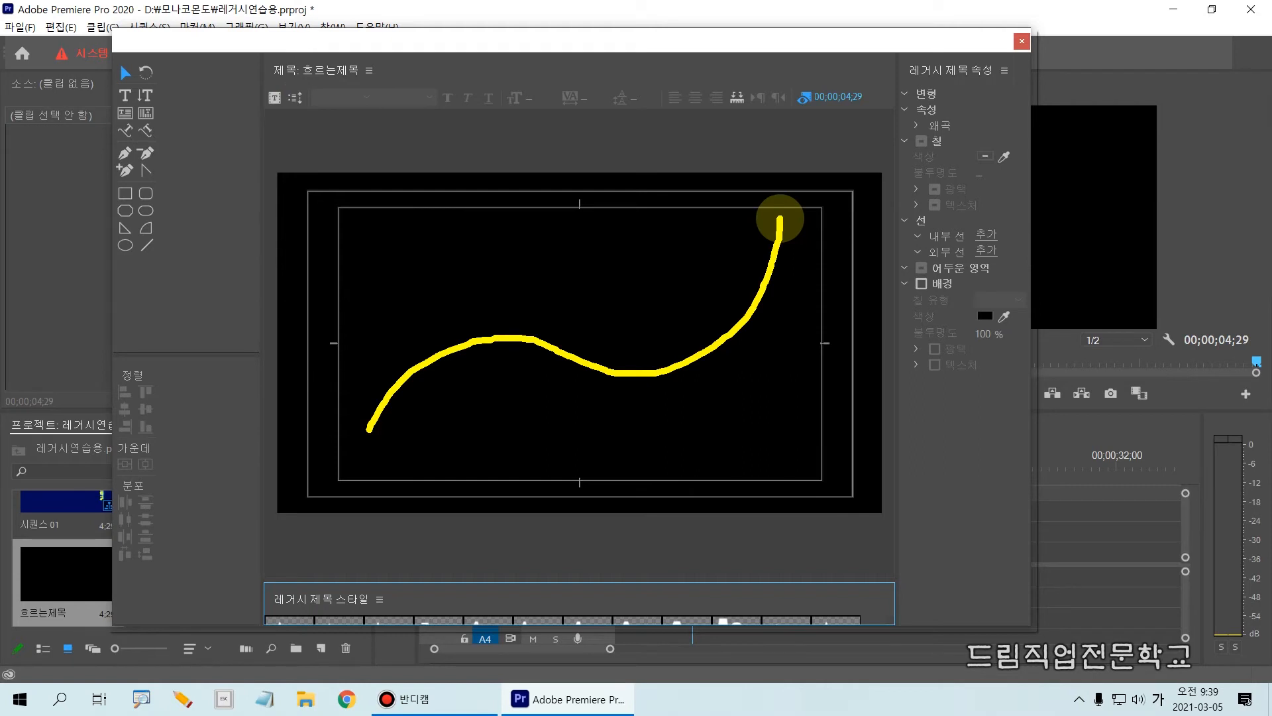
key("Escape")
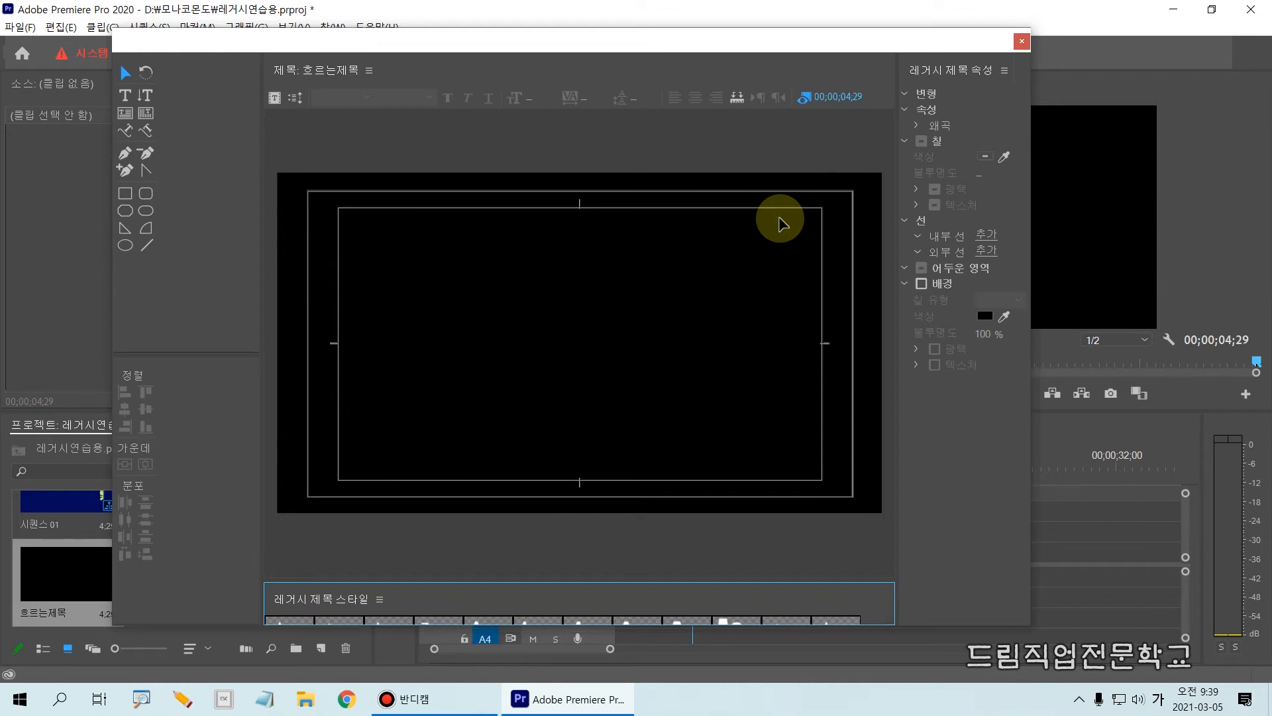
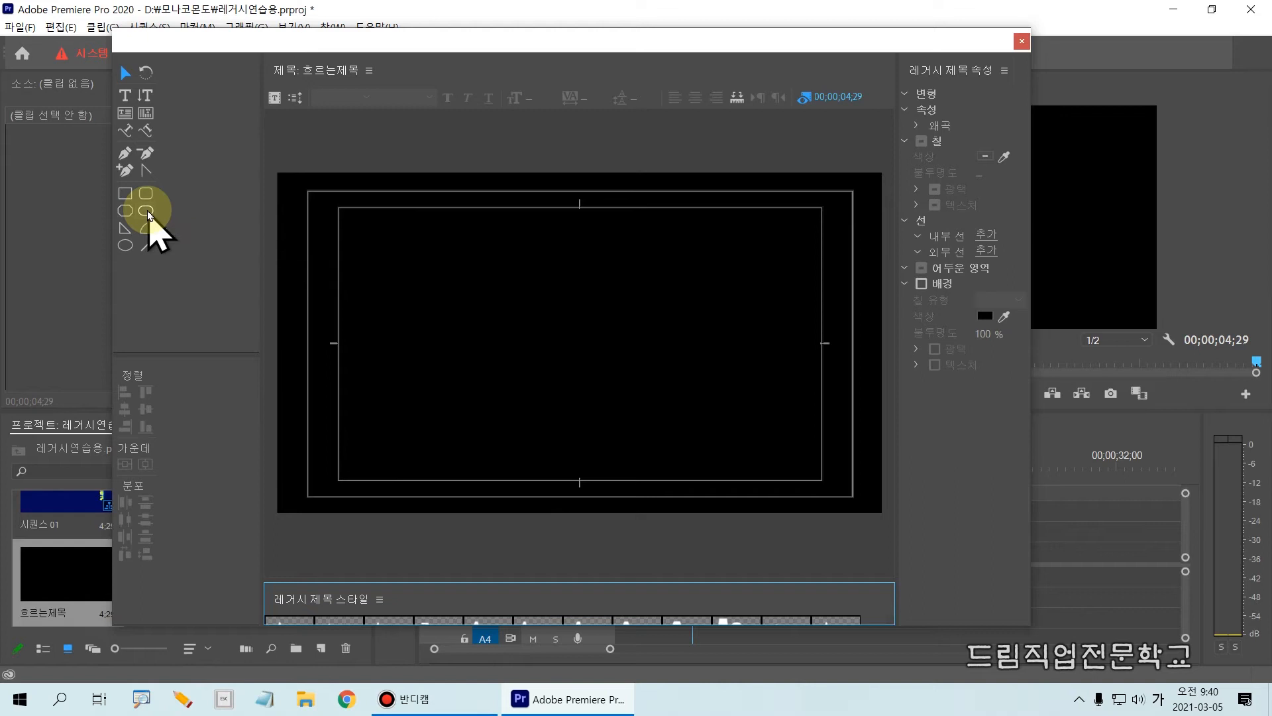
Activate the Path Type tool for writing text along a path in the 흐르는제목 title.
left_click(124, 136)
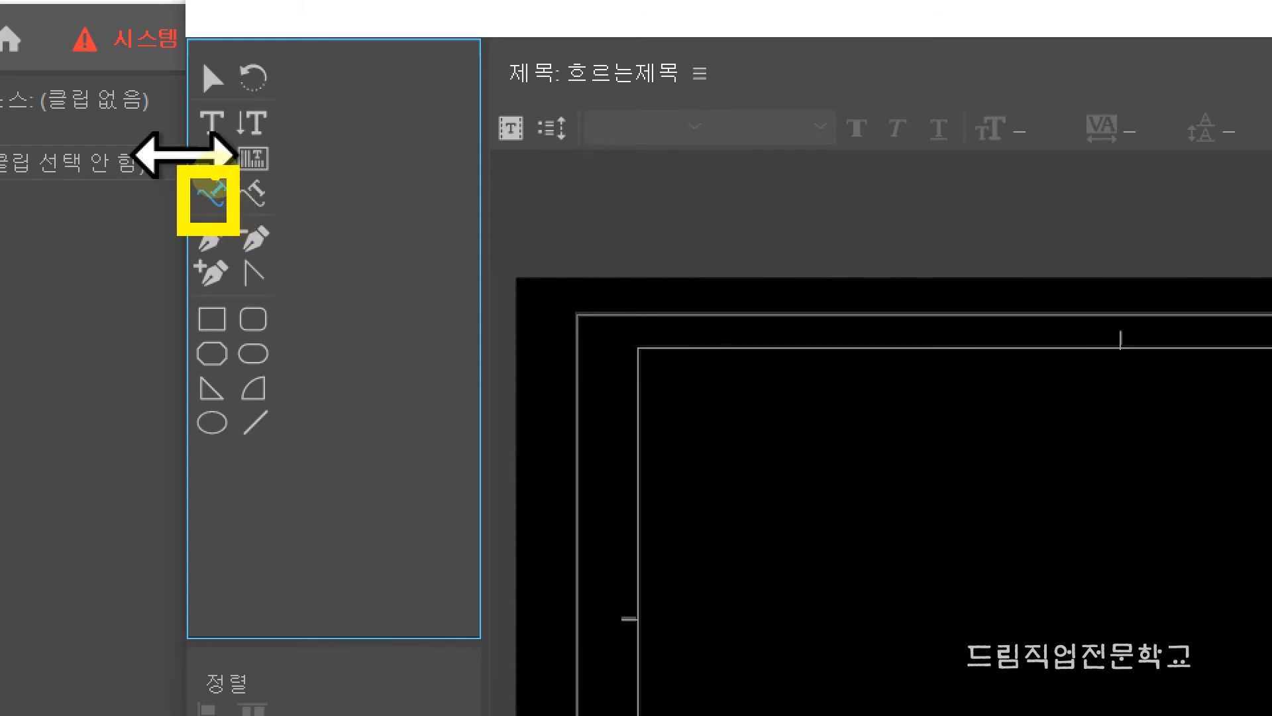
left_click(219, 194)
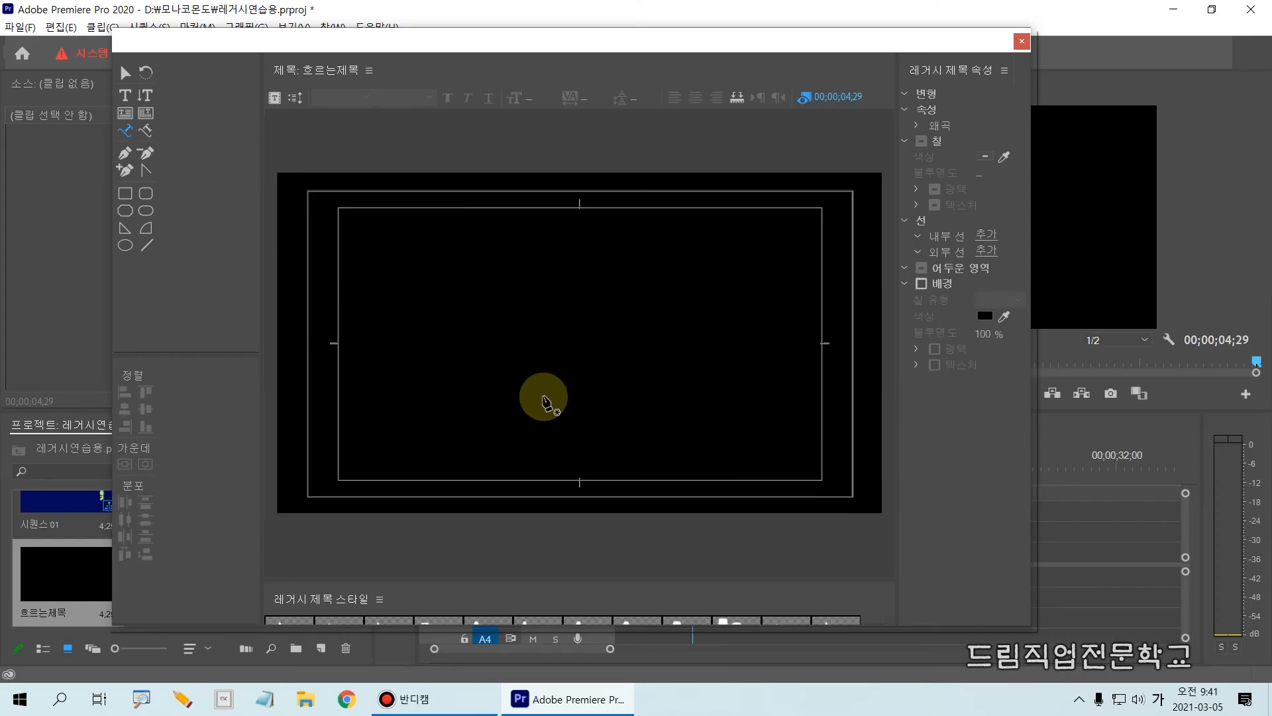
mouse_move(397, 377)
left_mouse_down()
mouse_move(597, 287)
mouse_move(416, 371)
left_mouse_up()
key("Escape")
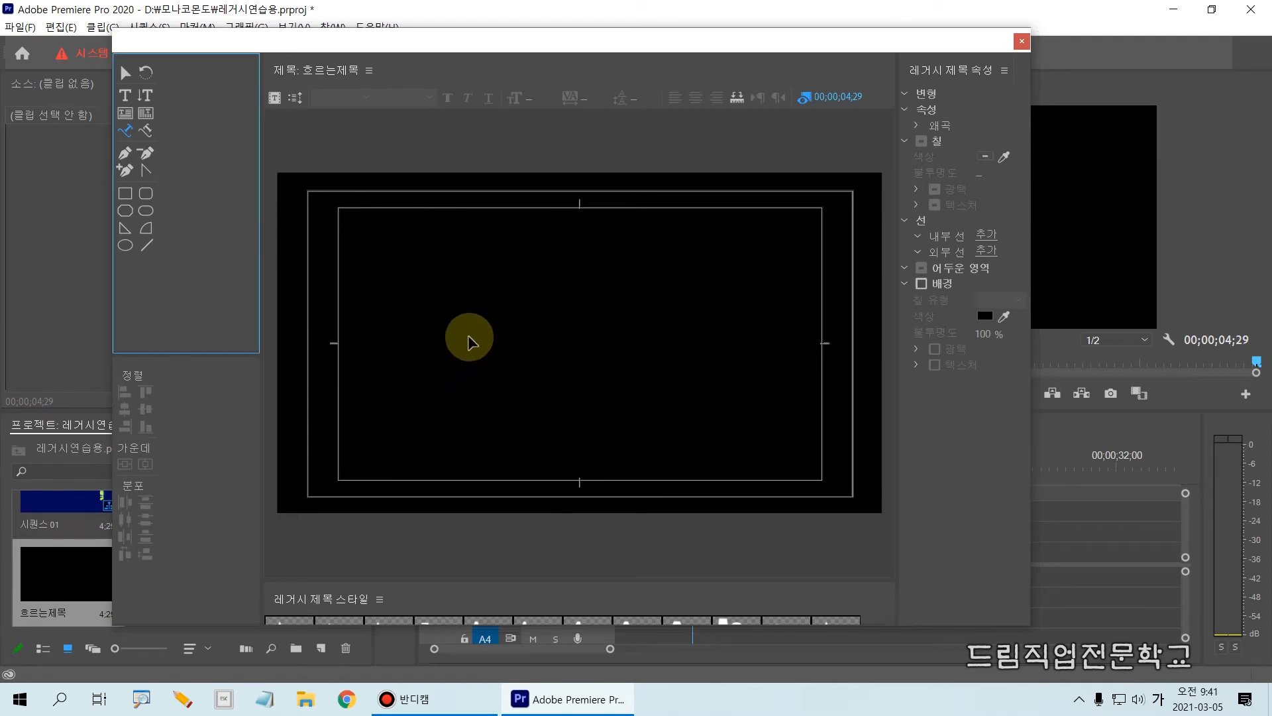
mouse_move(397, 391)
left_mouse_down()
mouse_move(674, 234)
mouse_move(526, 304)
mouse_move(523, 332)
left_mouse_up()
mouse_move(592, 302)
left_mouse_down()
mouse_move(729, 228)
mouse_move(720, 255)
left_mouse_up()
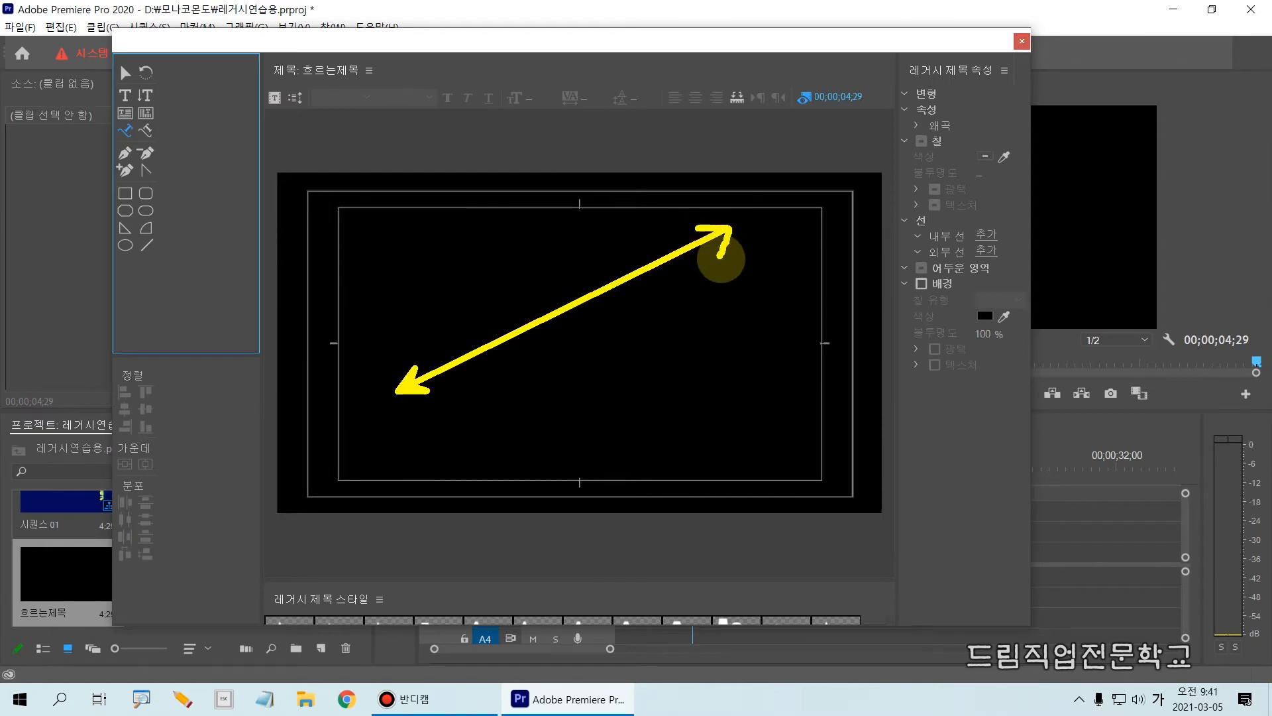
mouse_move(371, 342)
left_mouse_down()
mouse_move(382, 362)
mouse_move(387, 347)
mouse_move(383, 363)
left_mouse_up()
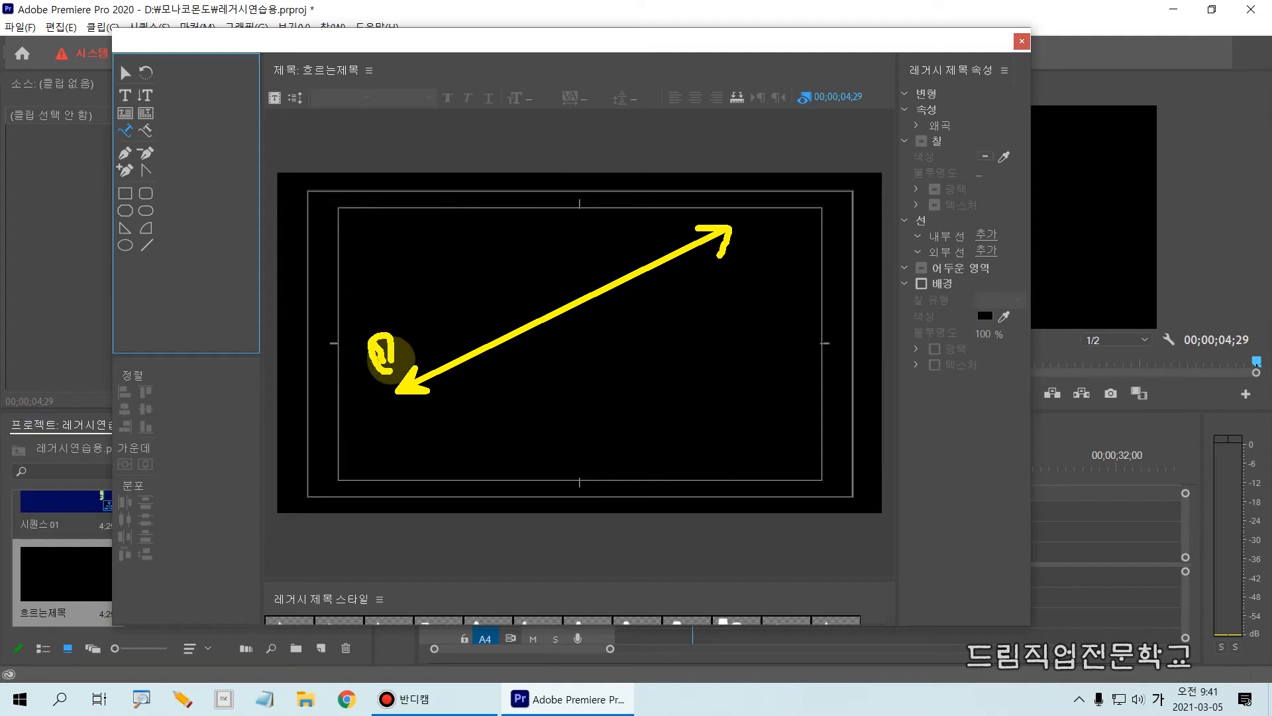
mouse_move(680, 197)
left_mouse_down()
mouse_move(695, 205)
mouse_move(690, 221)
mouse_move(702, 204)
mouse_move(704, 218)
left_mouse_up()
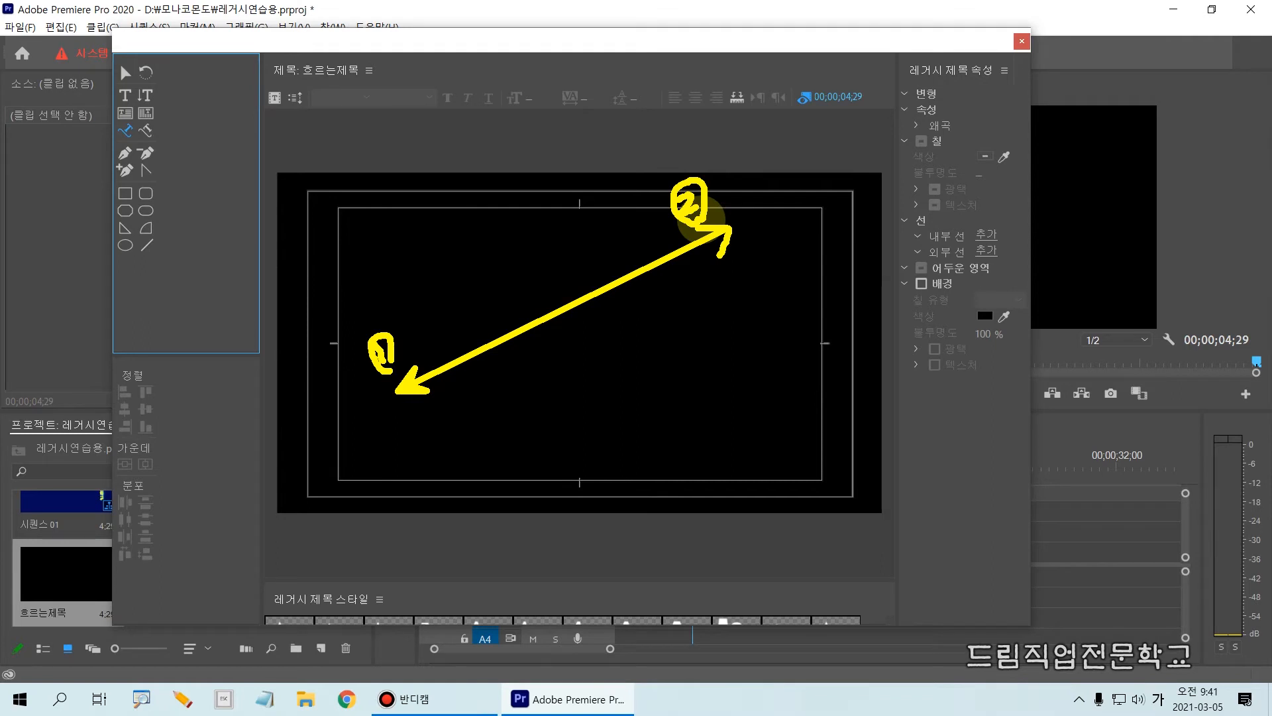
key("Escape")
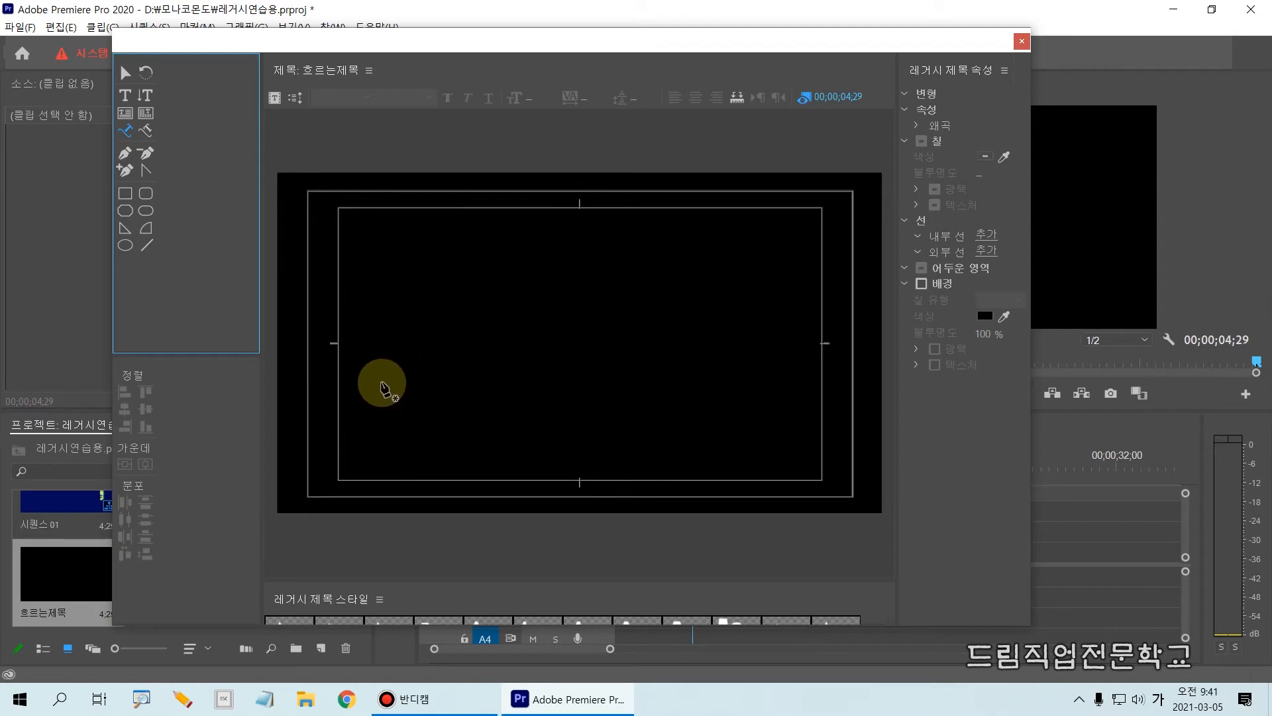
Draw a straight two-point text path rising diagonally from lower left to upper right of the canvas, about 723 wide and 471 high.
left_click(383, 384)
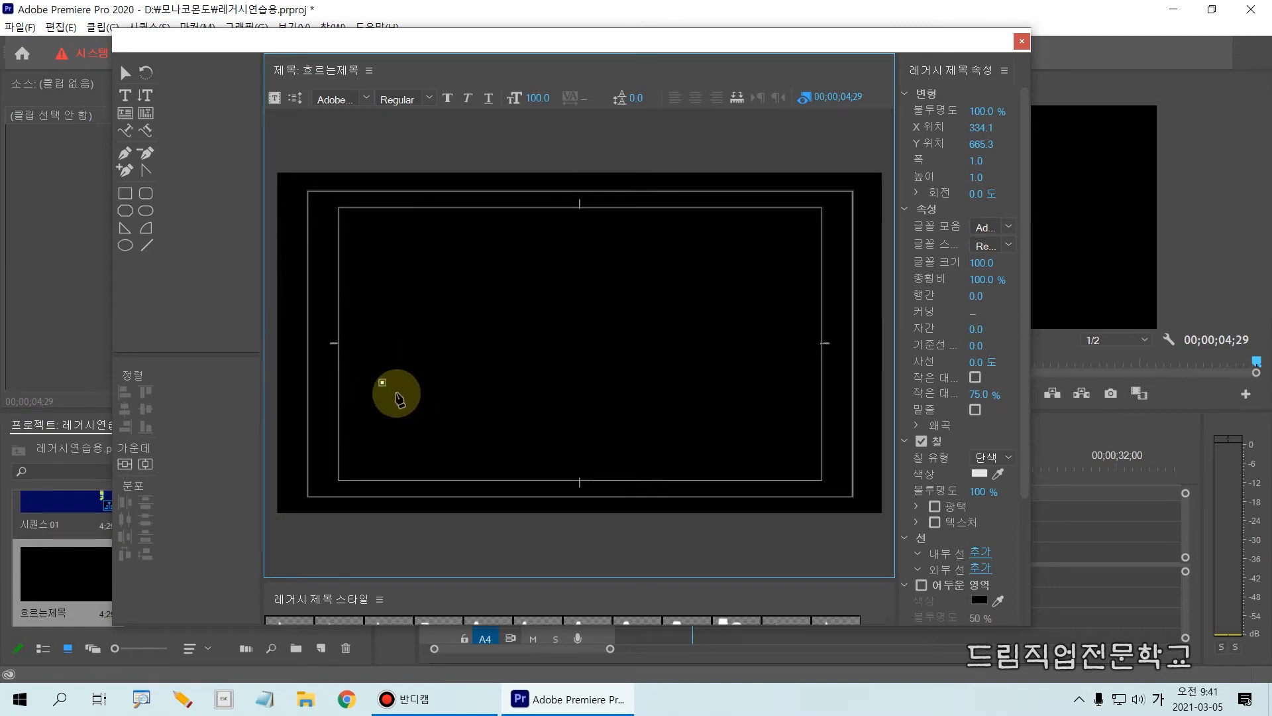
left_click(609, 234)
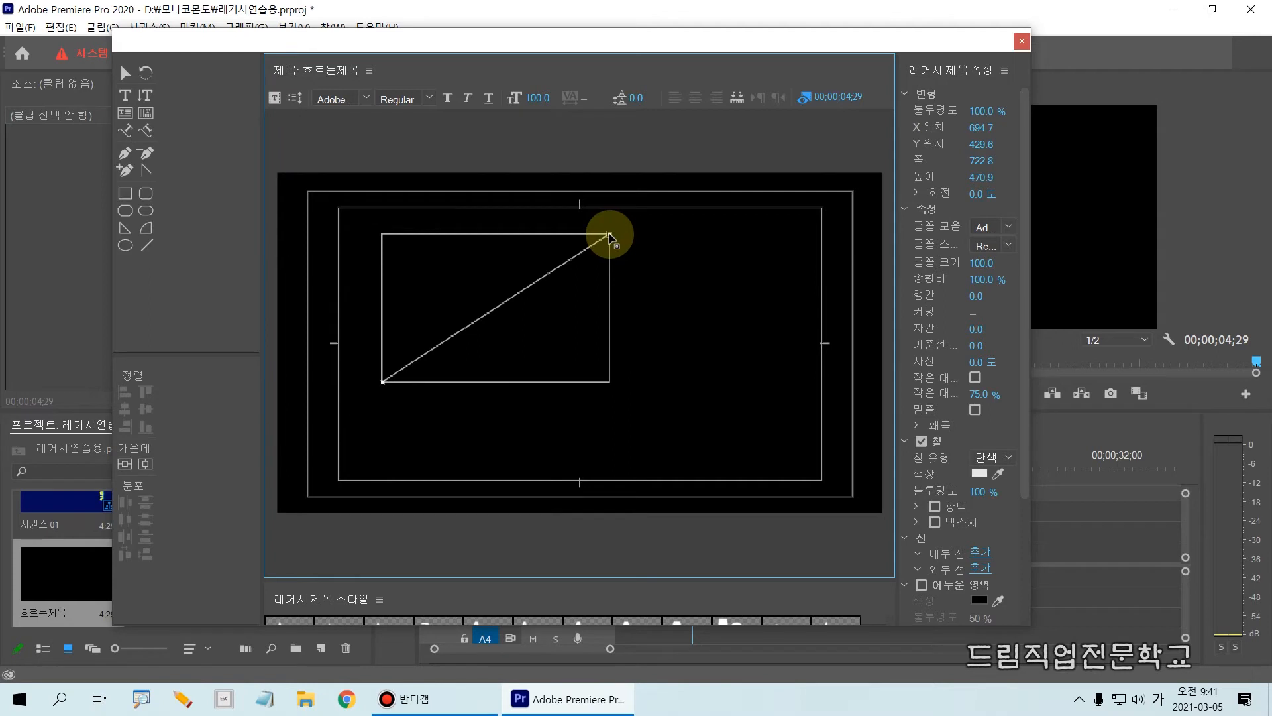
key("ctrl+2")
mouse_move(392, 380)
left_mouse_down()
mouse_move(548, 296)
mouse_move(615, 241)
left_mouse_up()
key("y")
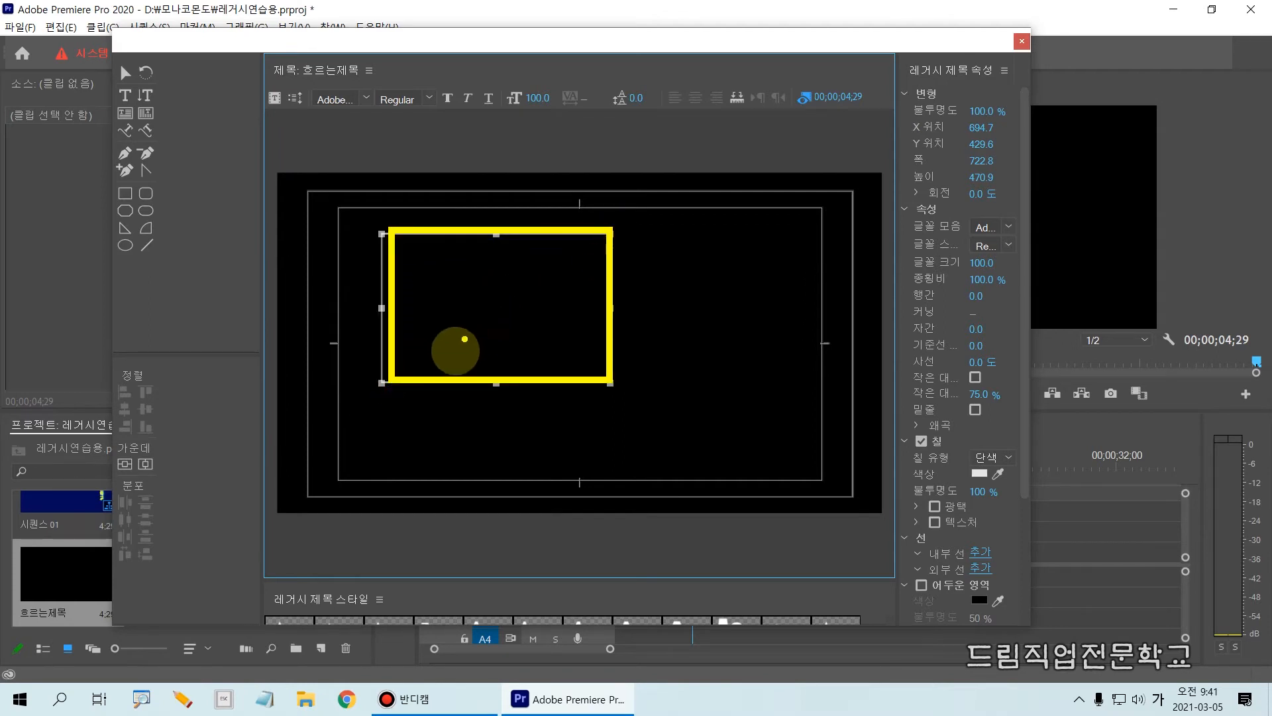
left_click_drag(407, 376, 608, 231)
key("Escape")
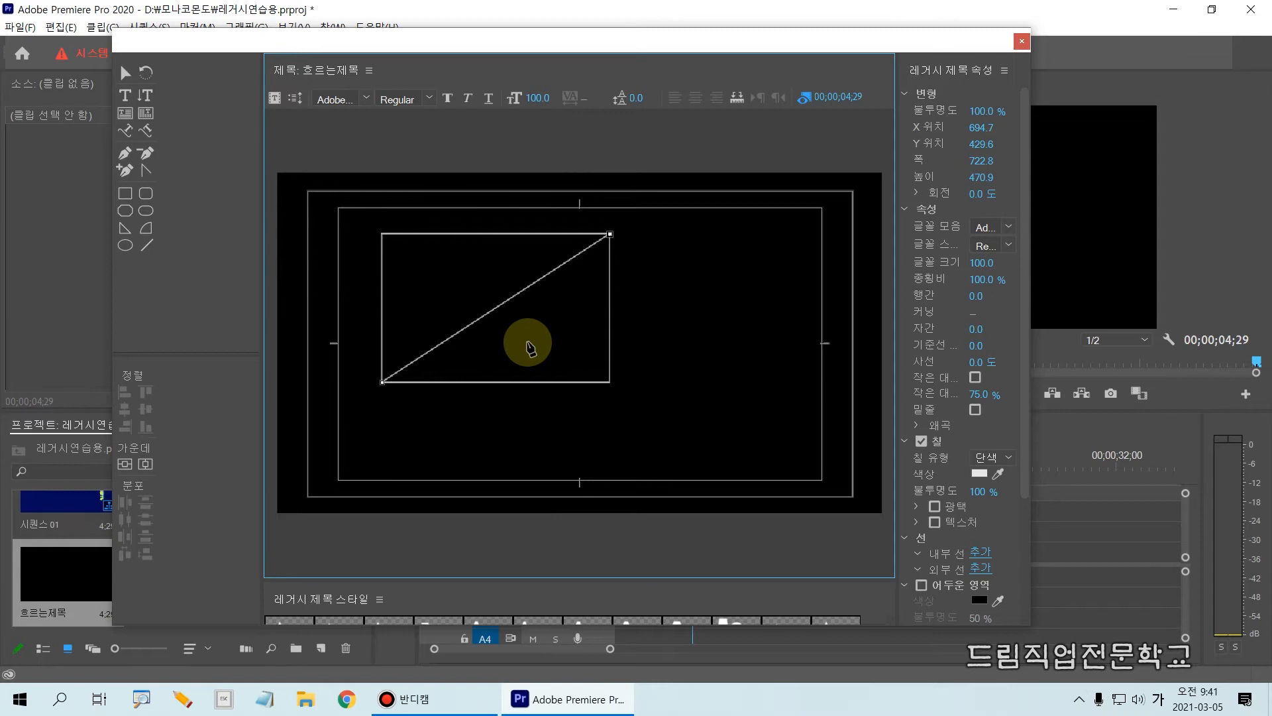
Enter the text 구독과좋아요!!! along the diagonal path.
type("도")
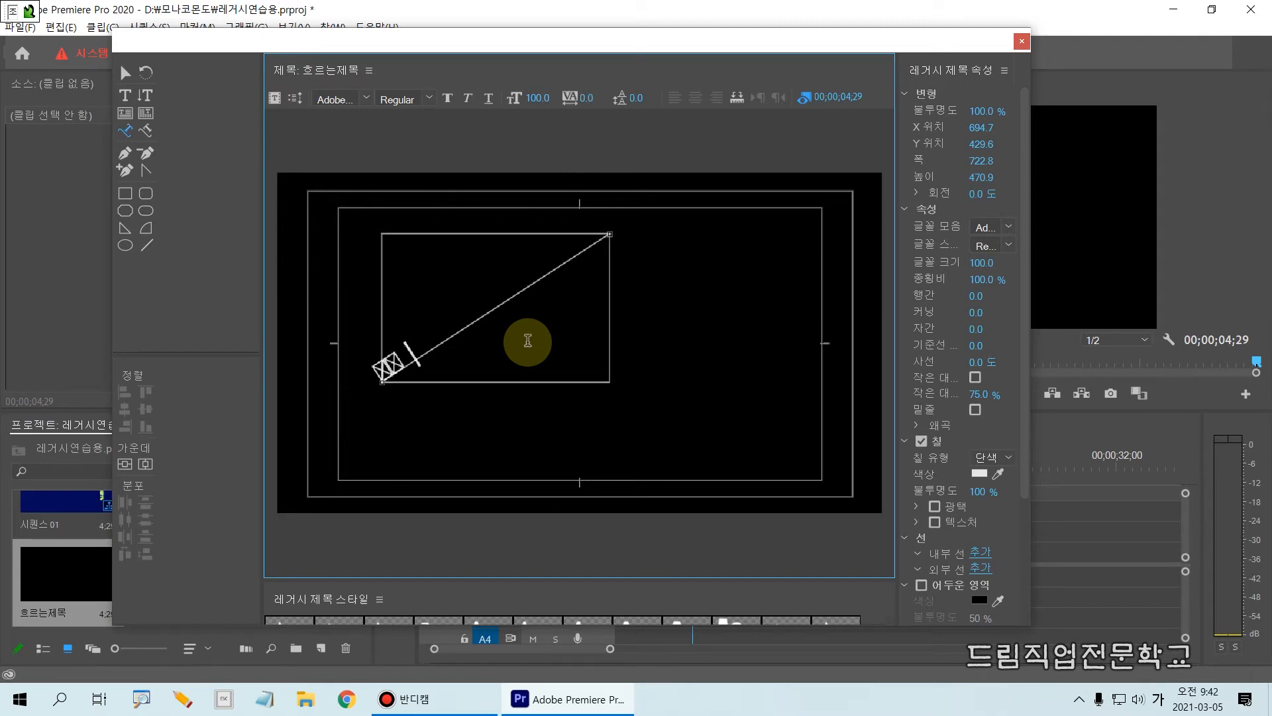
type("!!!")
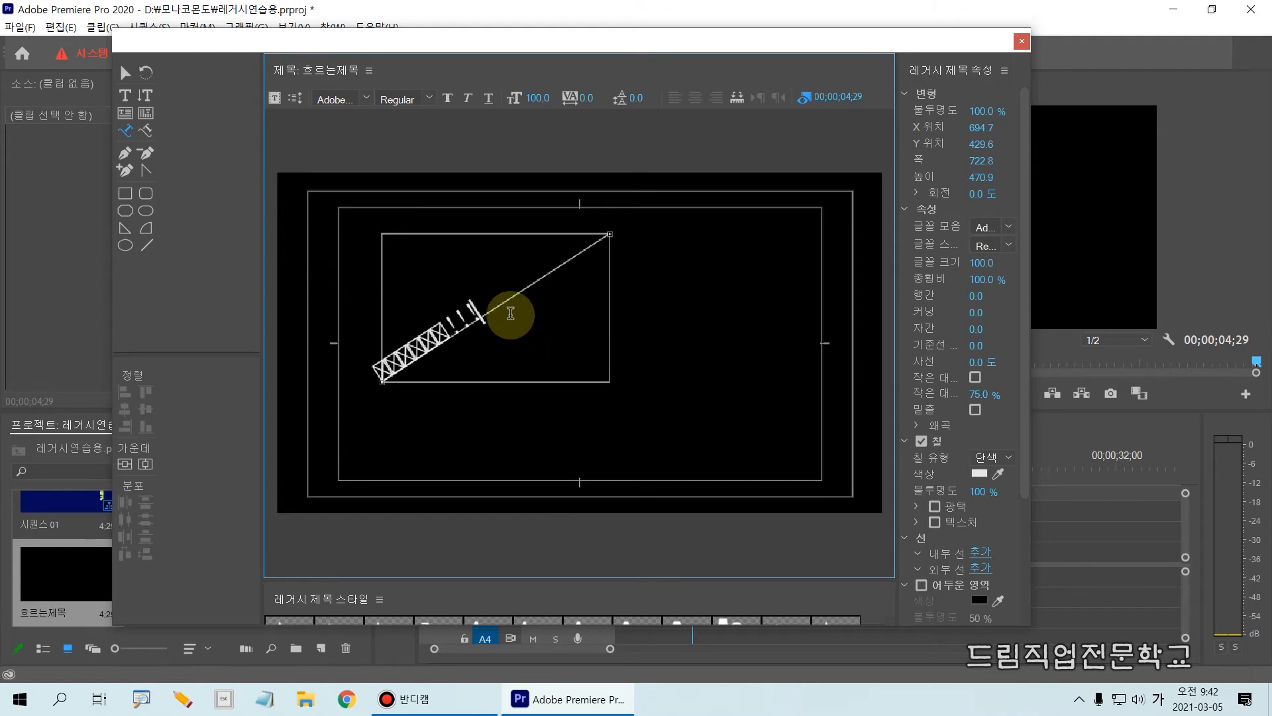
Select all the path text and set its font family to 나눔고딕.
left_click_drag(496, 292, 338, 356)
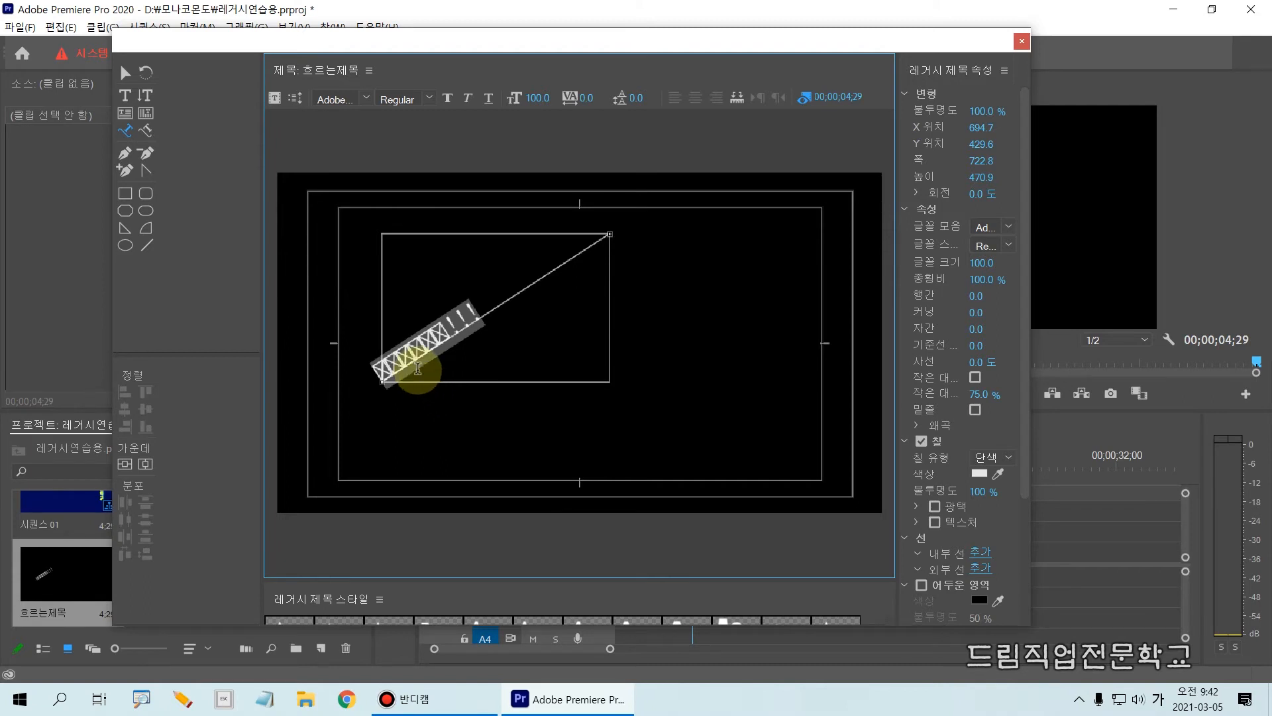
left_click(1009, 226)
scroll(1047, 414, "up", 5)
scroll(1047, 414, "up", 10)
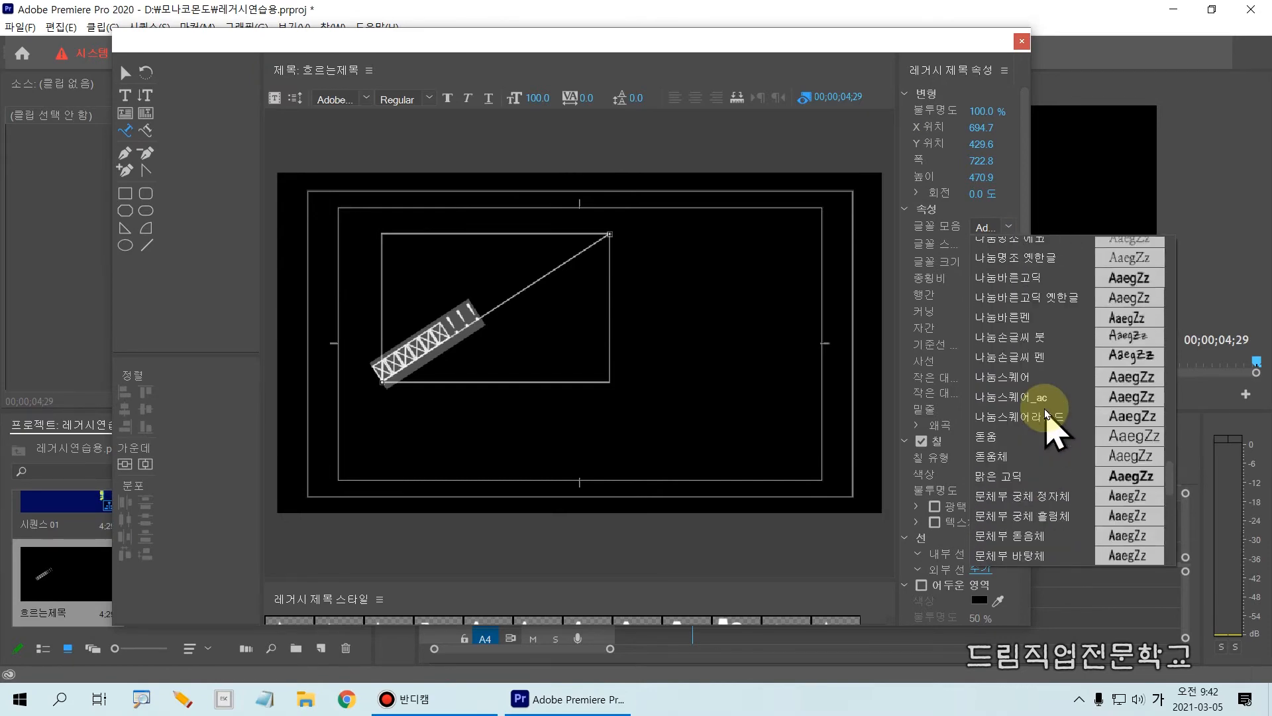
scroll(1040, 369, "up", 10)
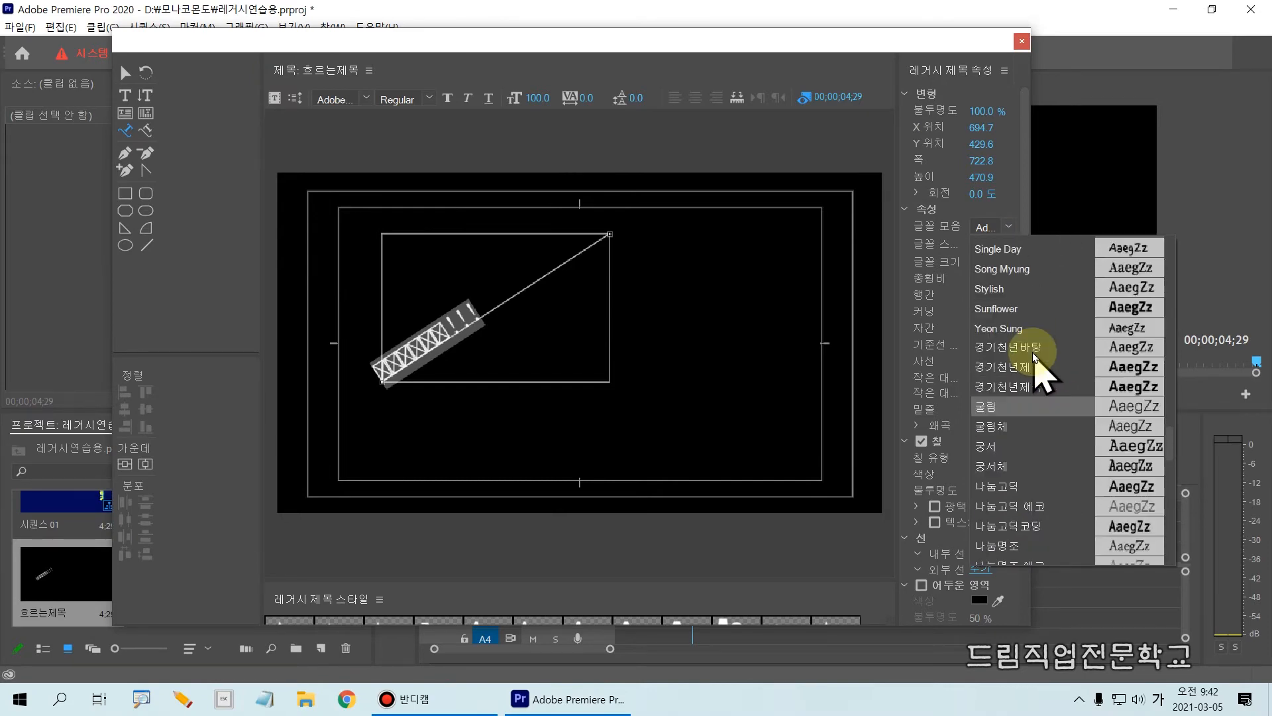
scroll(1035, 358, "down", 10)
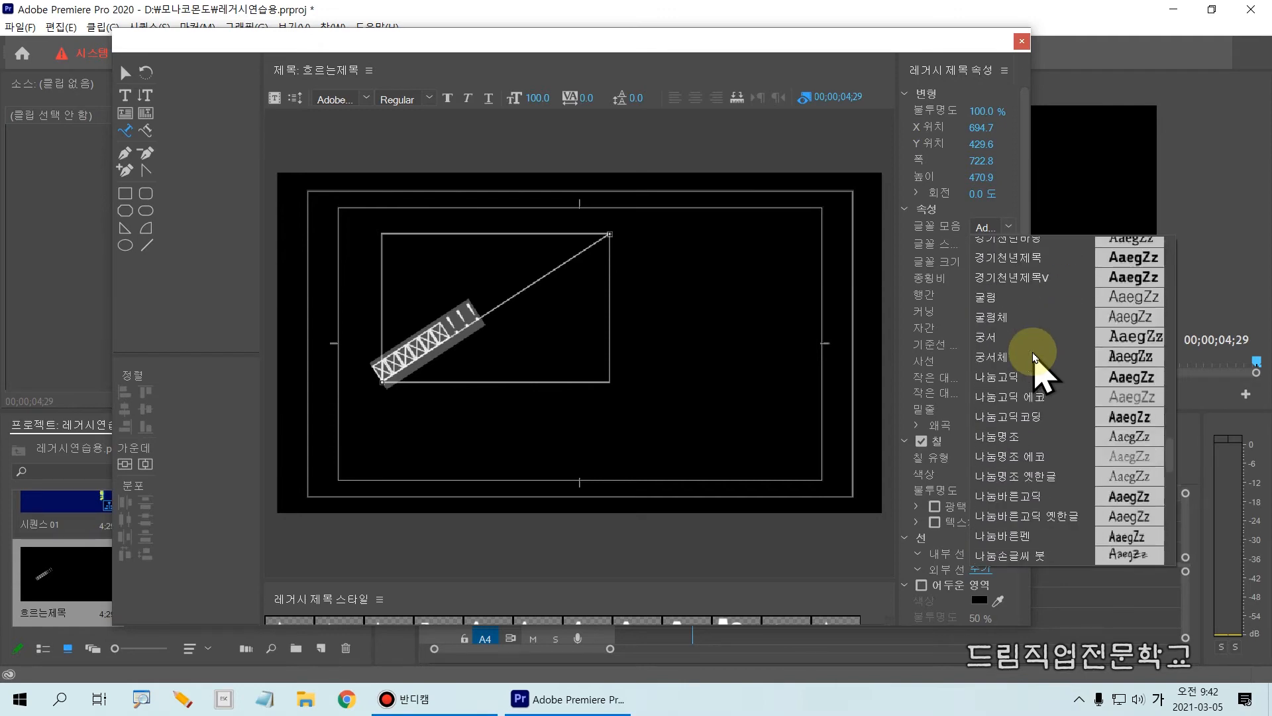
left_click(1012, 378)
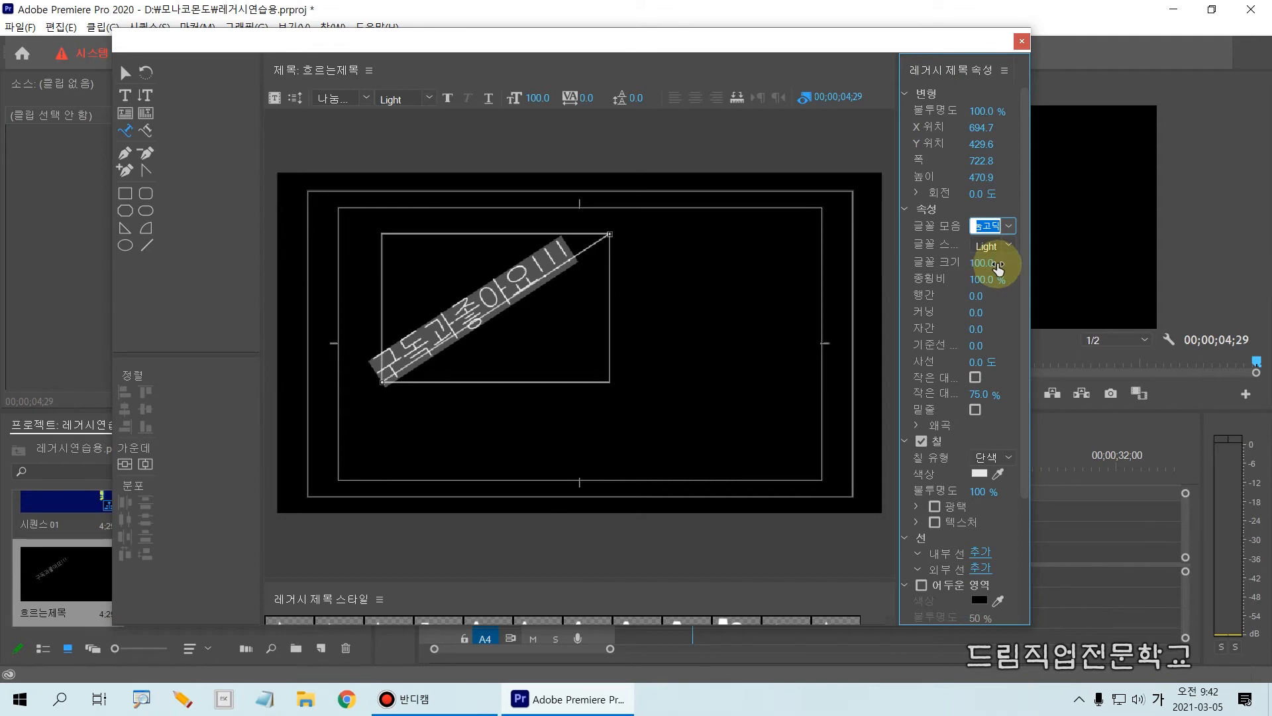
Set the path text's font size to 108 and its fill type to 4-color gradient.
mouse_move(989, 266)
left_mouse_down()
mouse_move(958, 266)
mouse_move(1011, 266)
mouse_move(996, 266)
left_mouse_up()
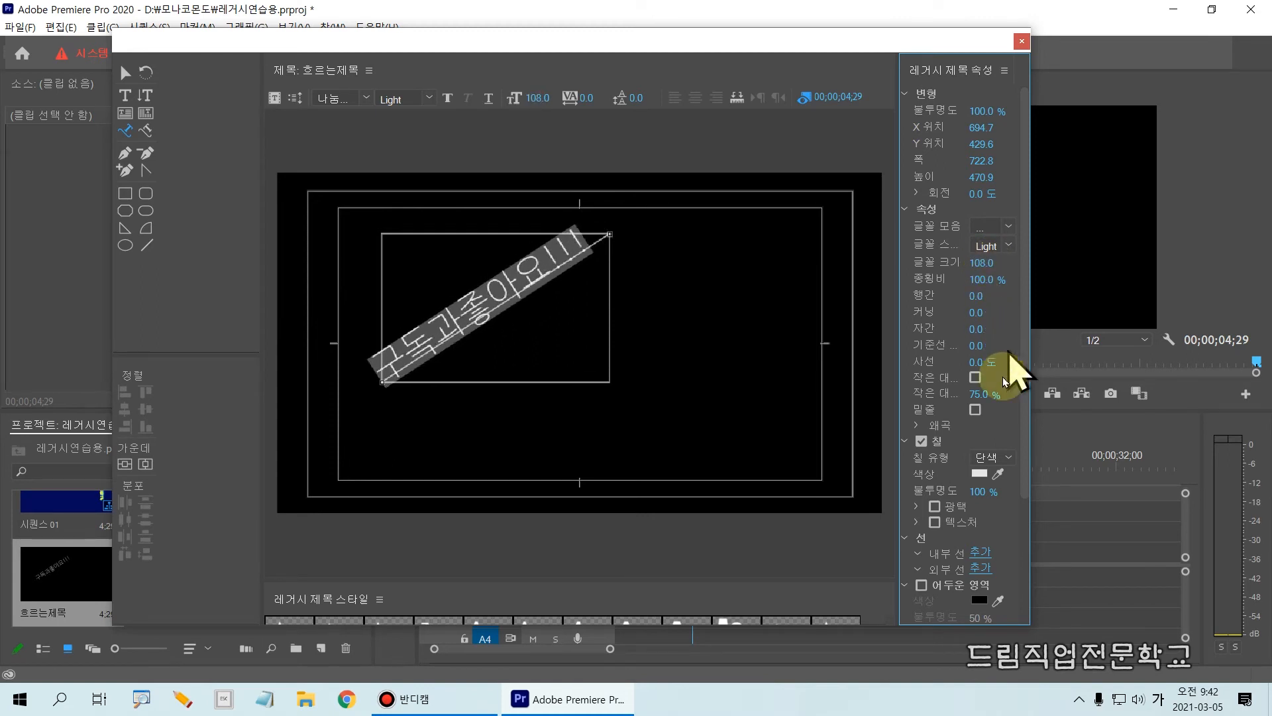
left_click(994, 457)
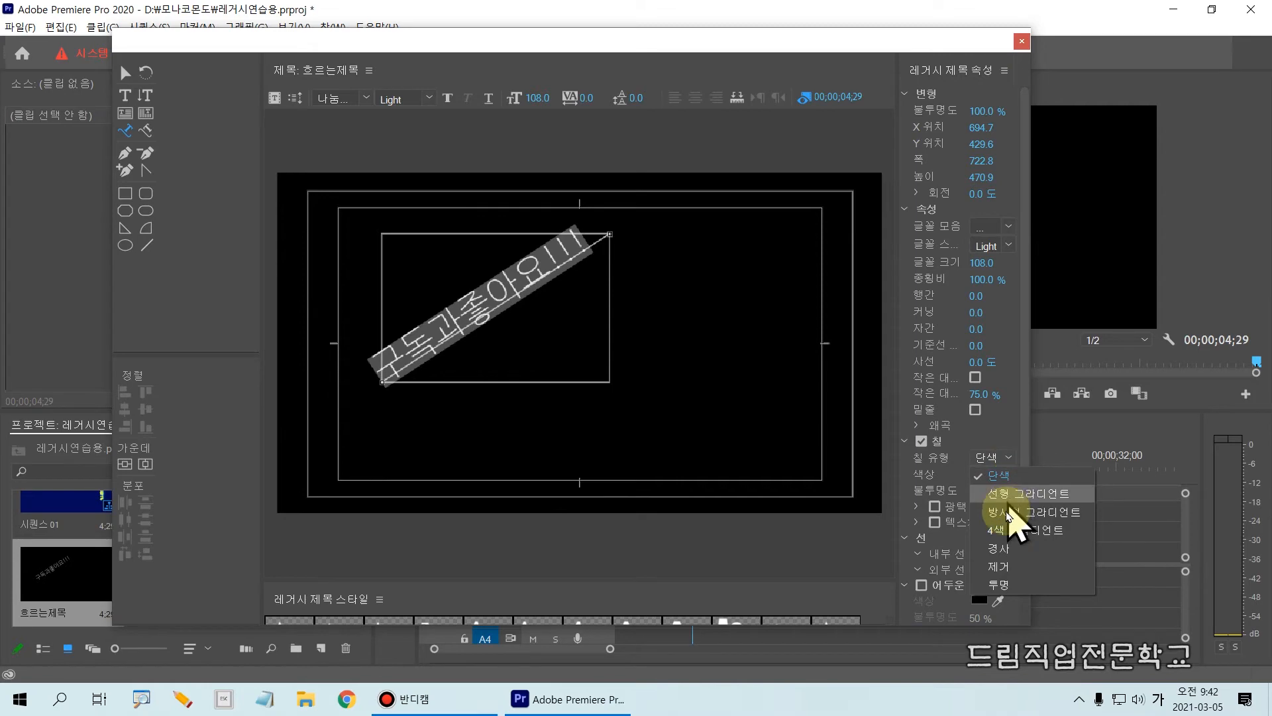
left_click(1015, 531)
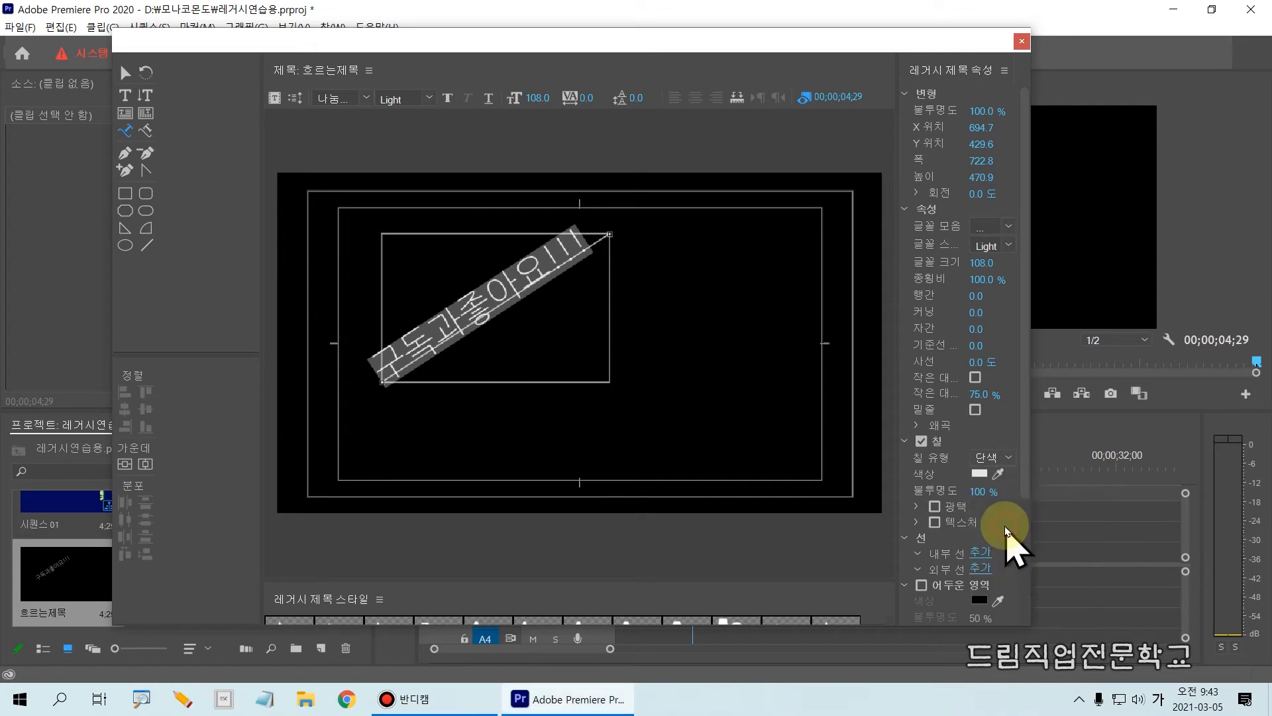
Browse the font families and apply 나눔바른펜 to the selected path text.
left_click(1007, 227)
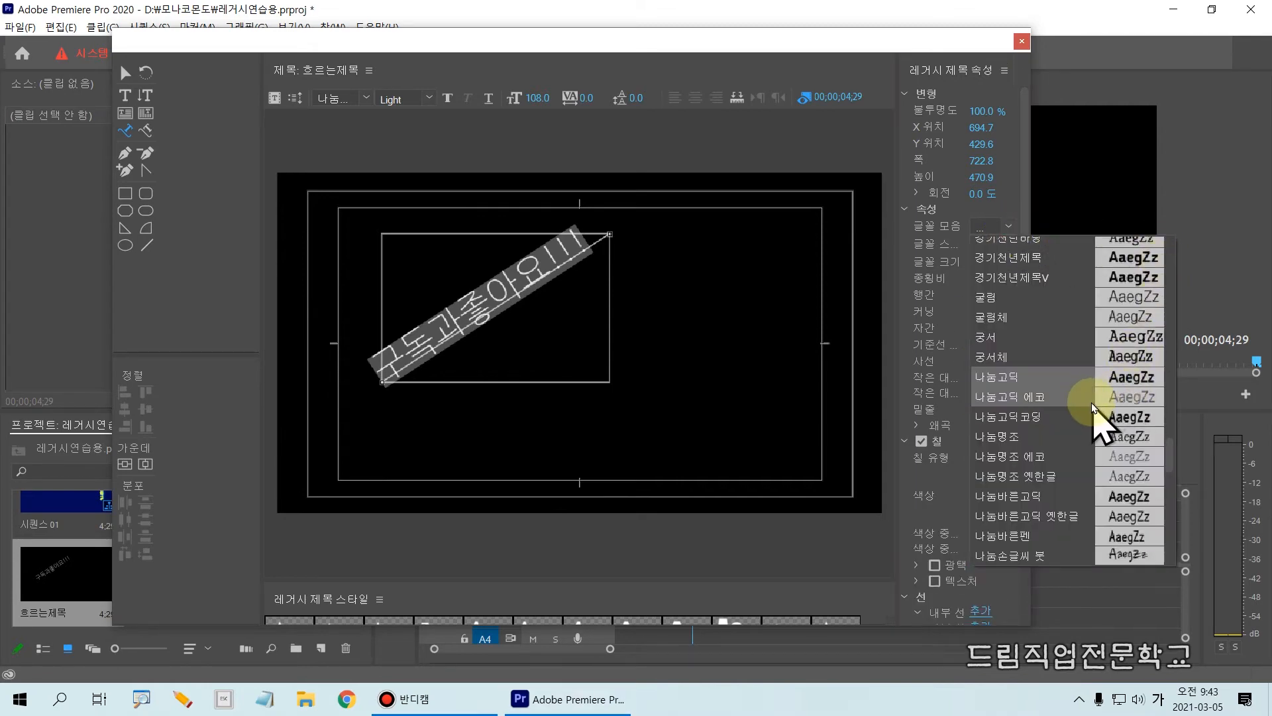
scroll(1100, 403, "up", 15)
scroll(1092, 406, "up", 5)
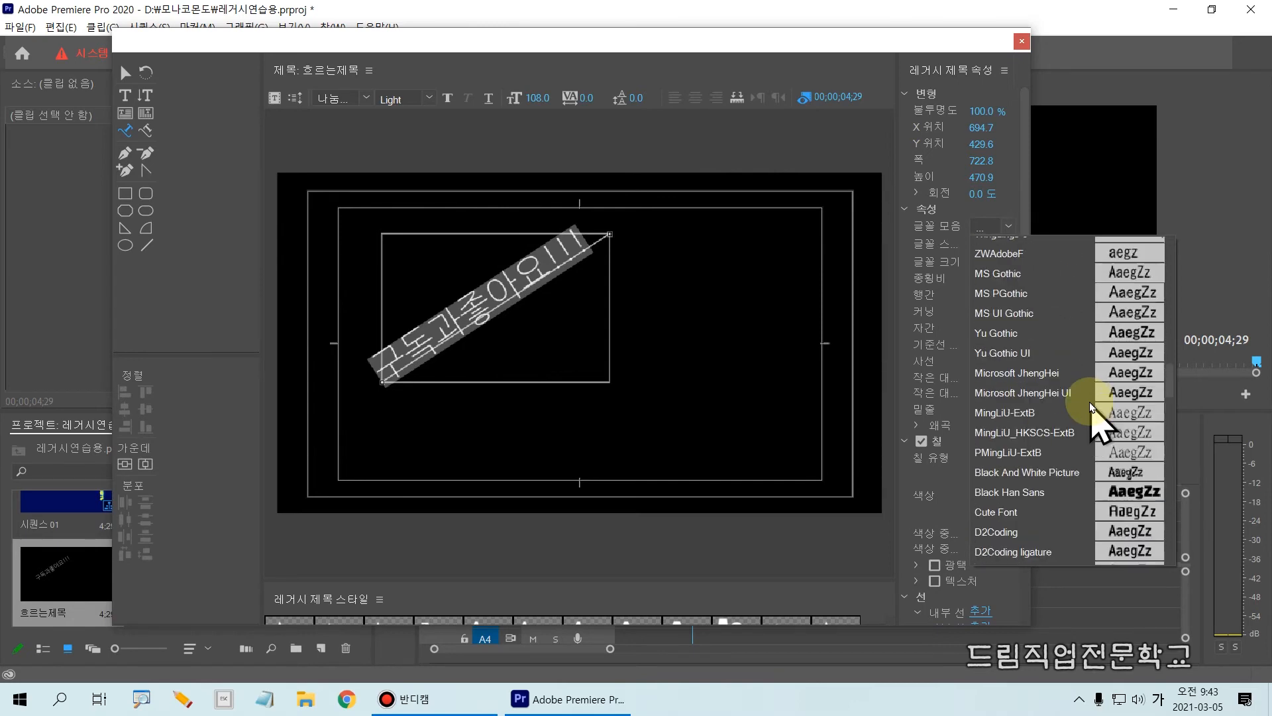
scroll(1092, 406, "up", 5)
scroll(1091, 406, "down", 10)
scroll(1088, 404, "down", 3)
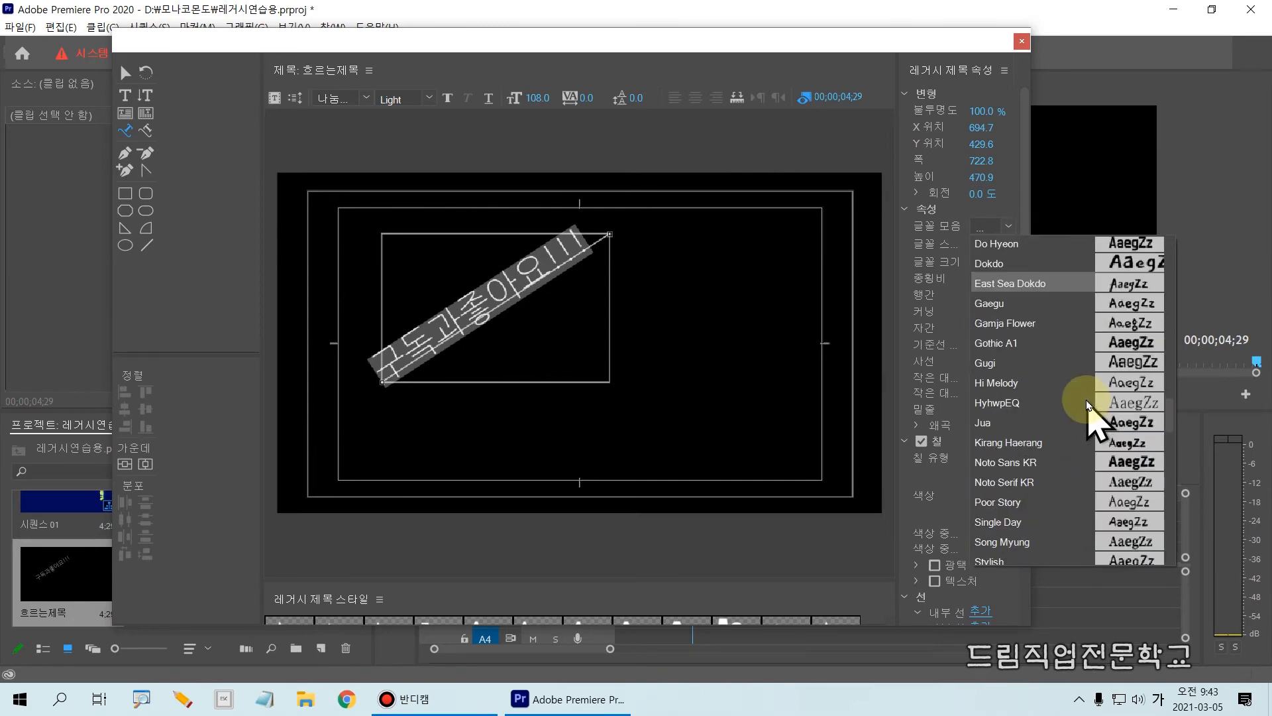
scroll(1069, 416, "down", 8)
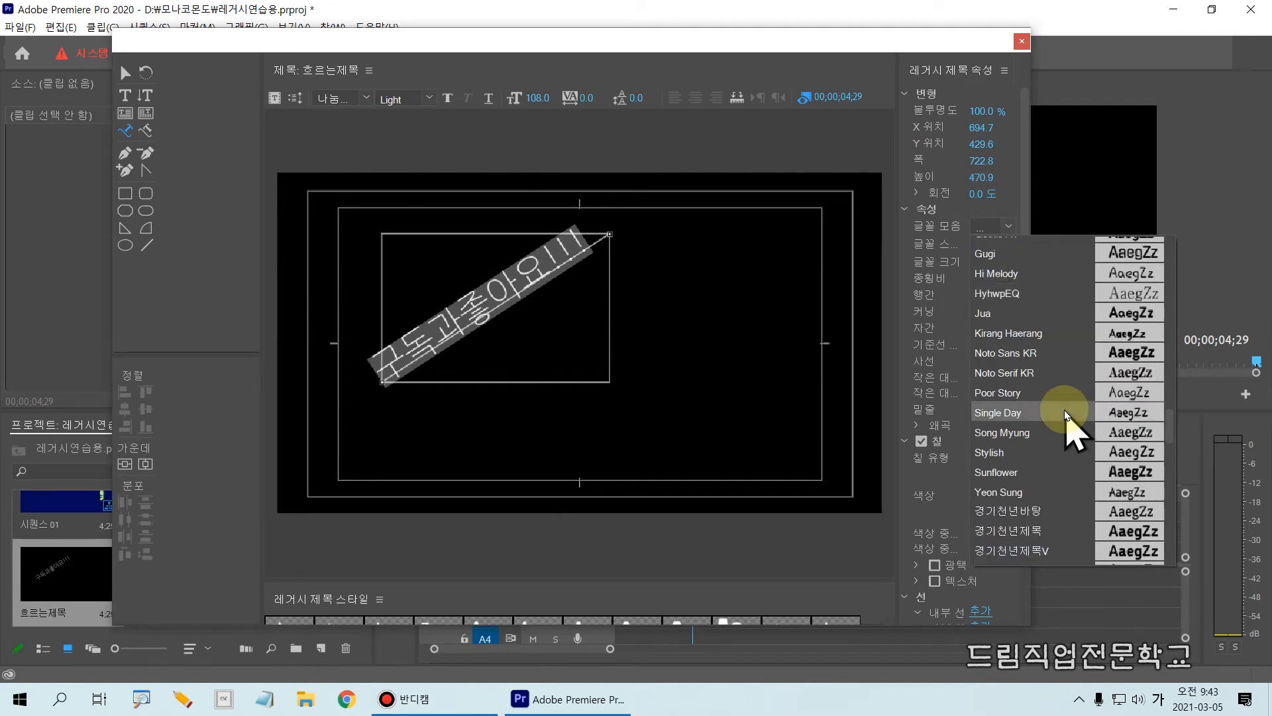
scroll(1067, 416, "down", 5)
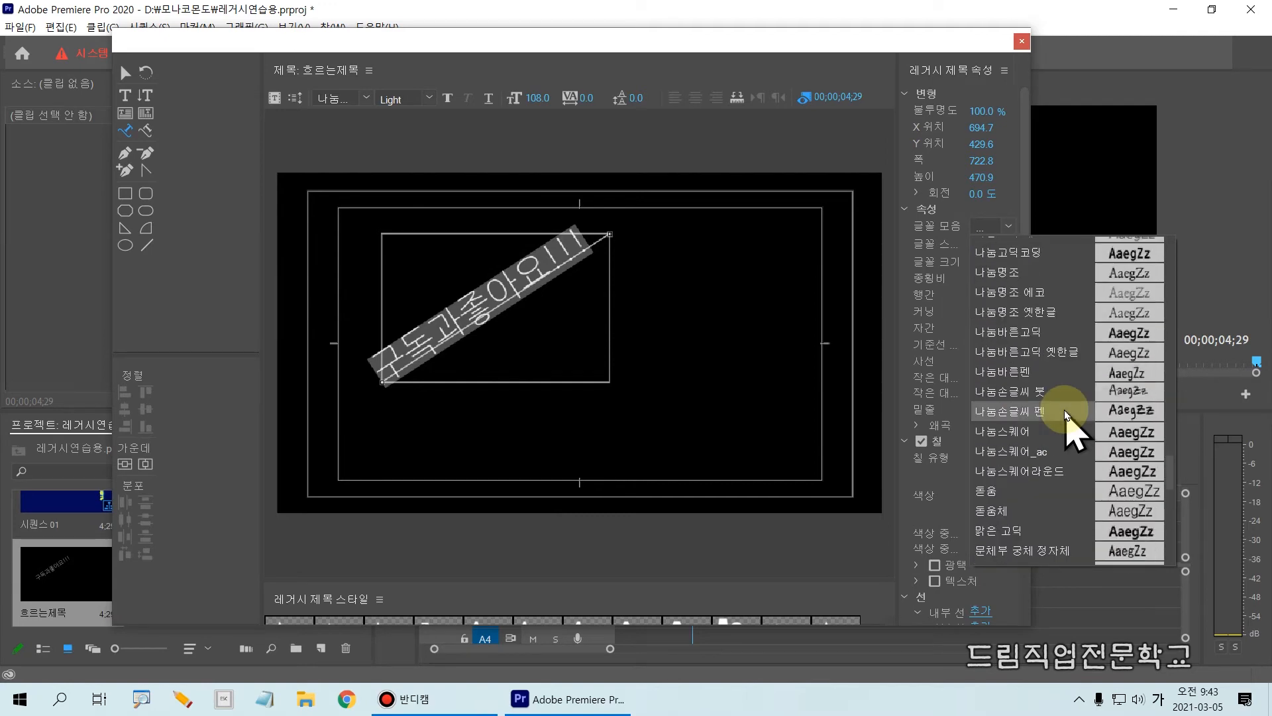
scroll(1065, 457, "up", 3)
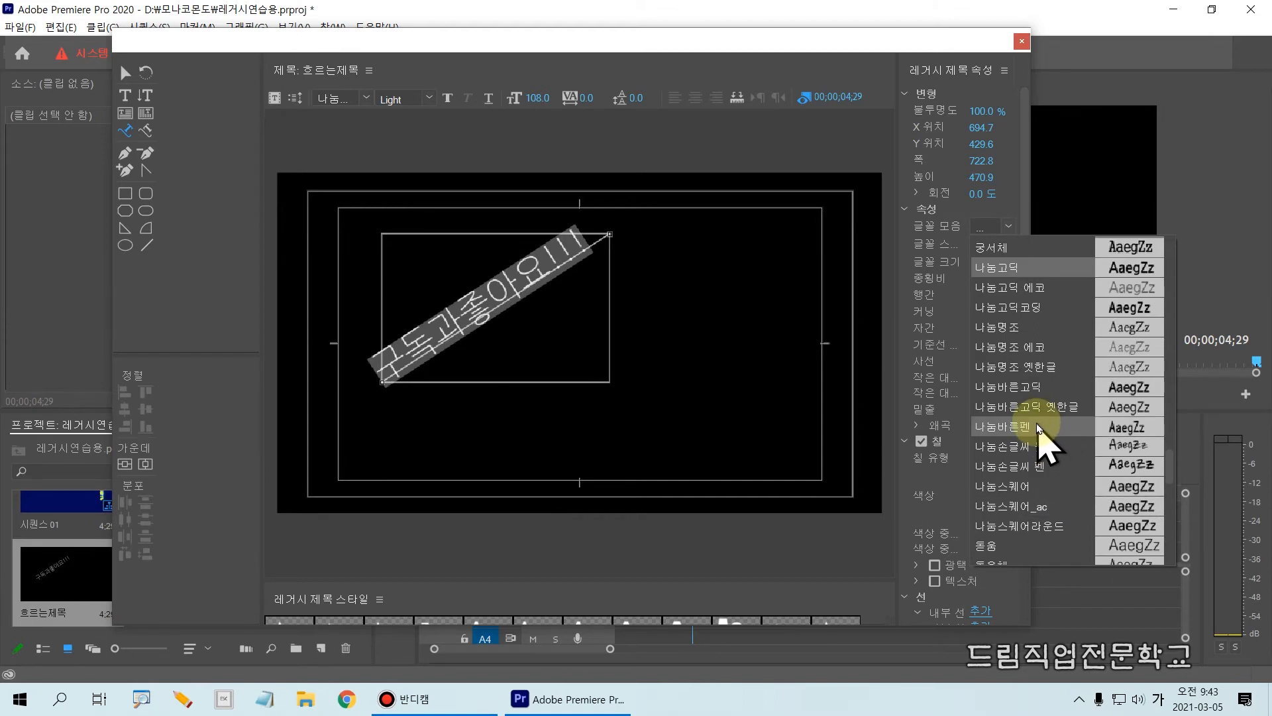
left_click(1038, 428)
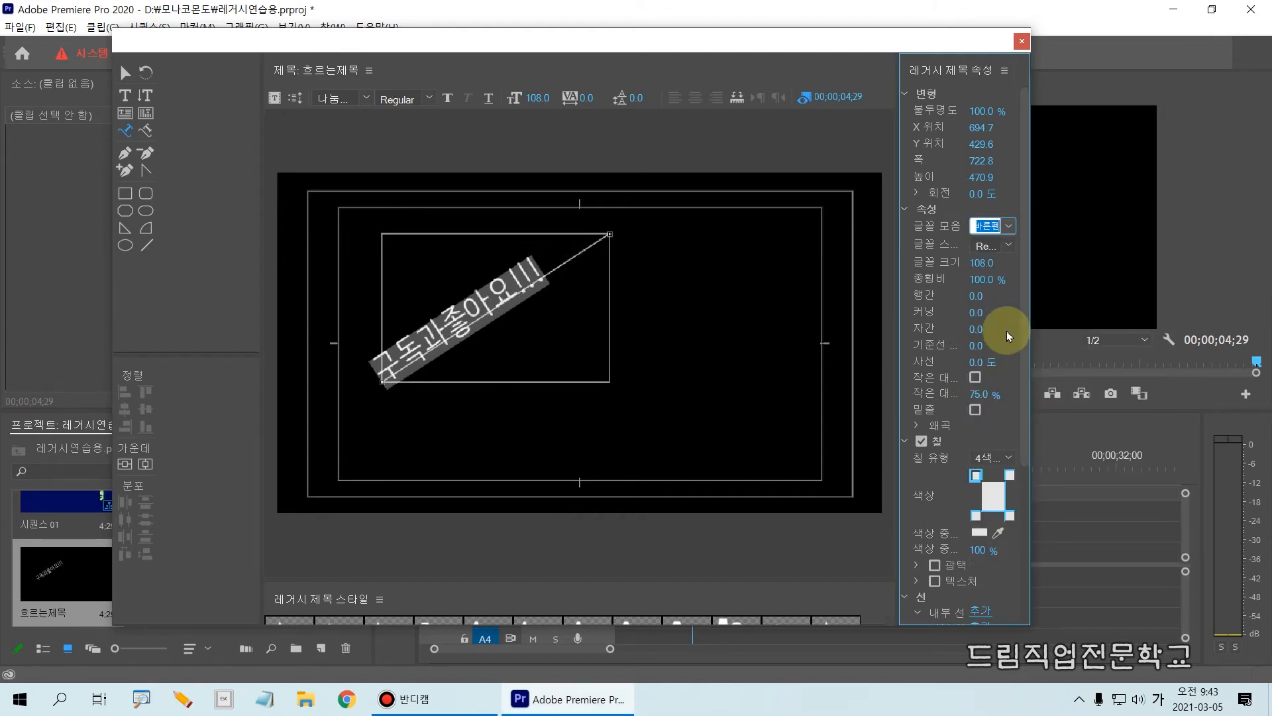
Set the path text's font family to 나눔손글씨 펜 and widen the title properties area.
left_click(1009, 226)
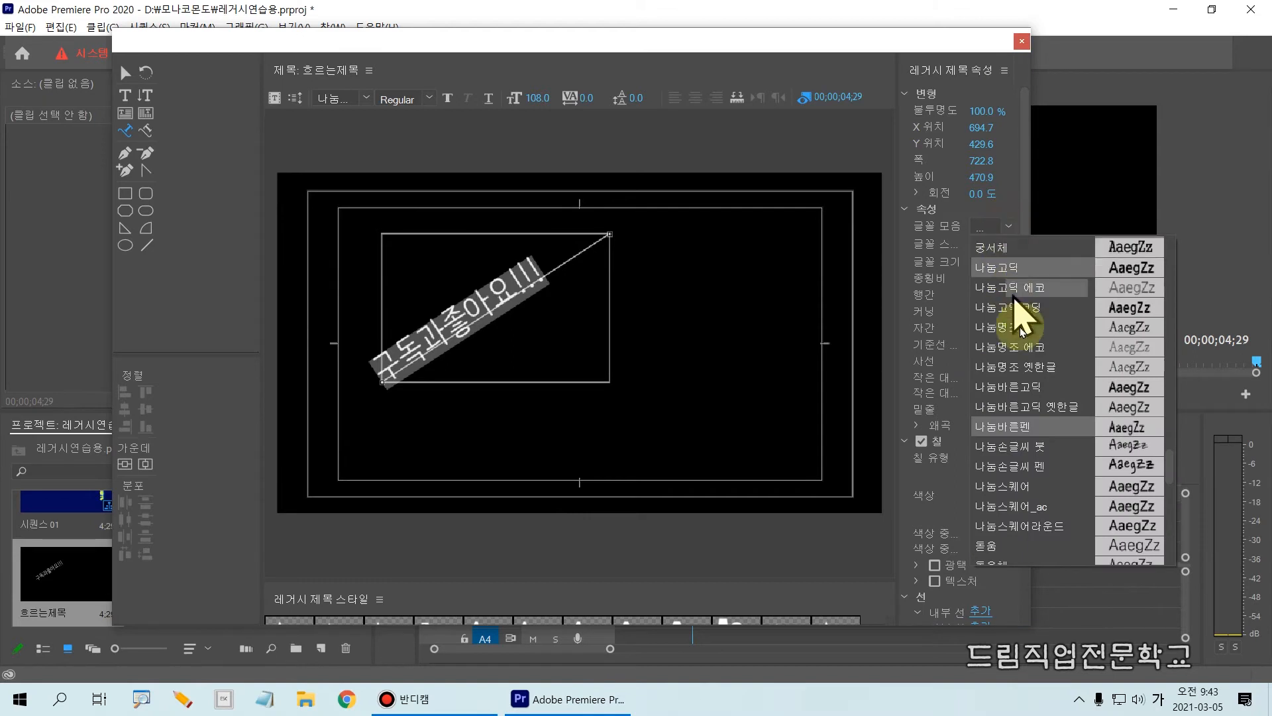
left_click(1029, 469)
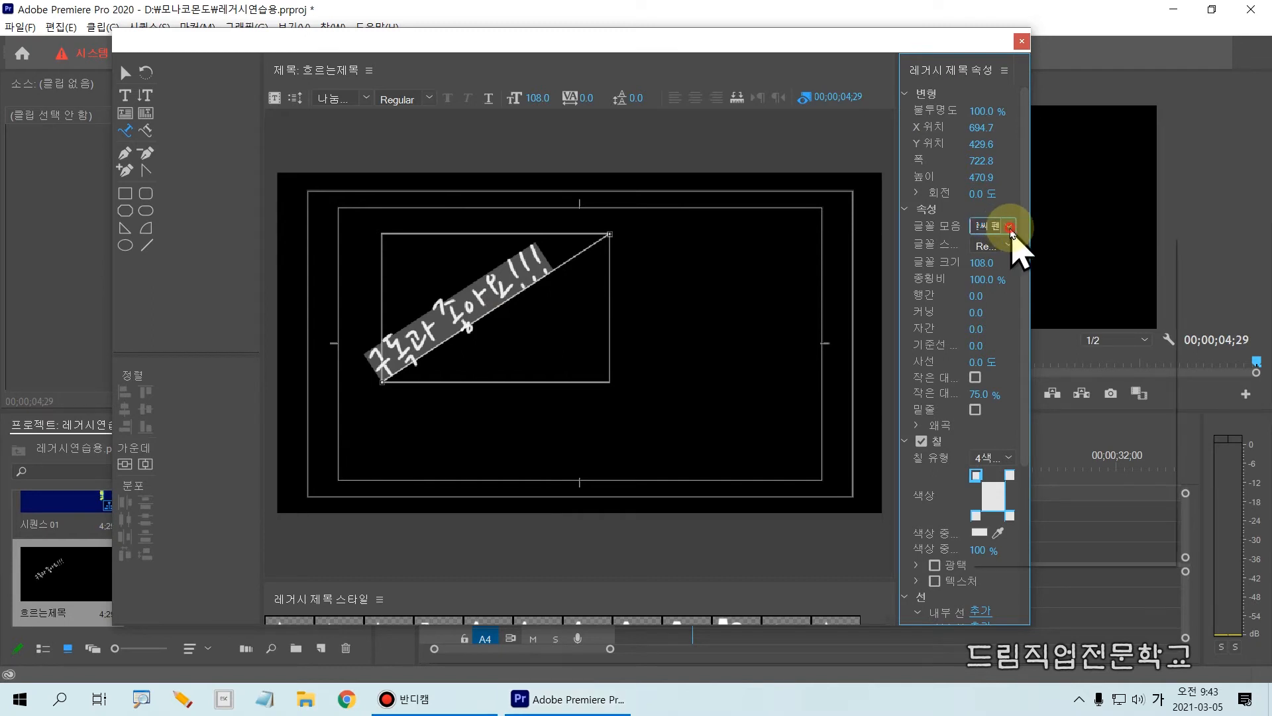
left_click(1009, 227)
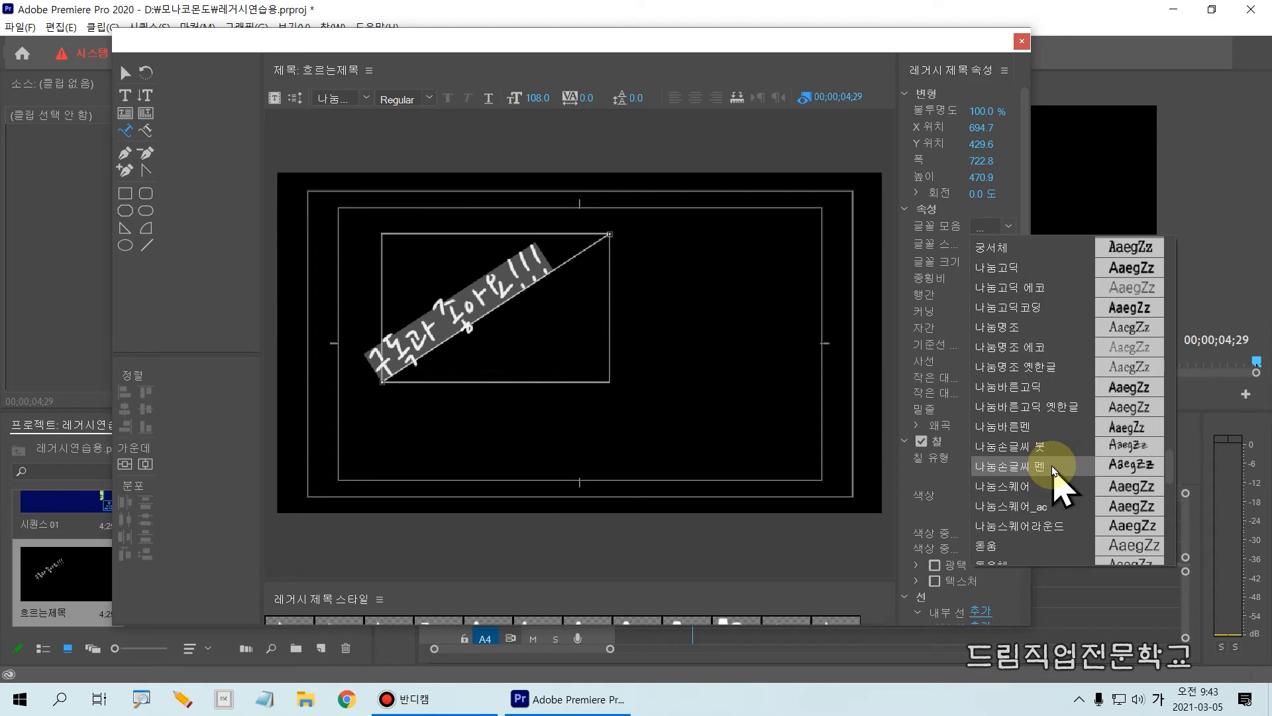
left_click(1028, 483)
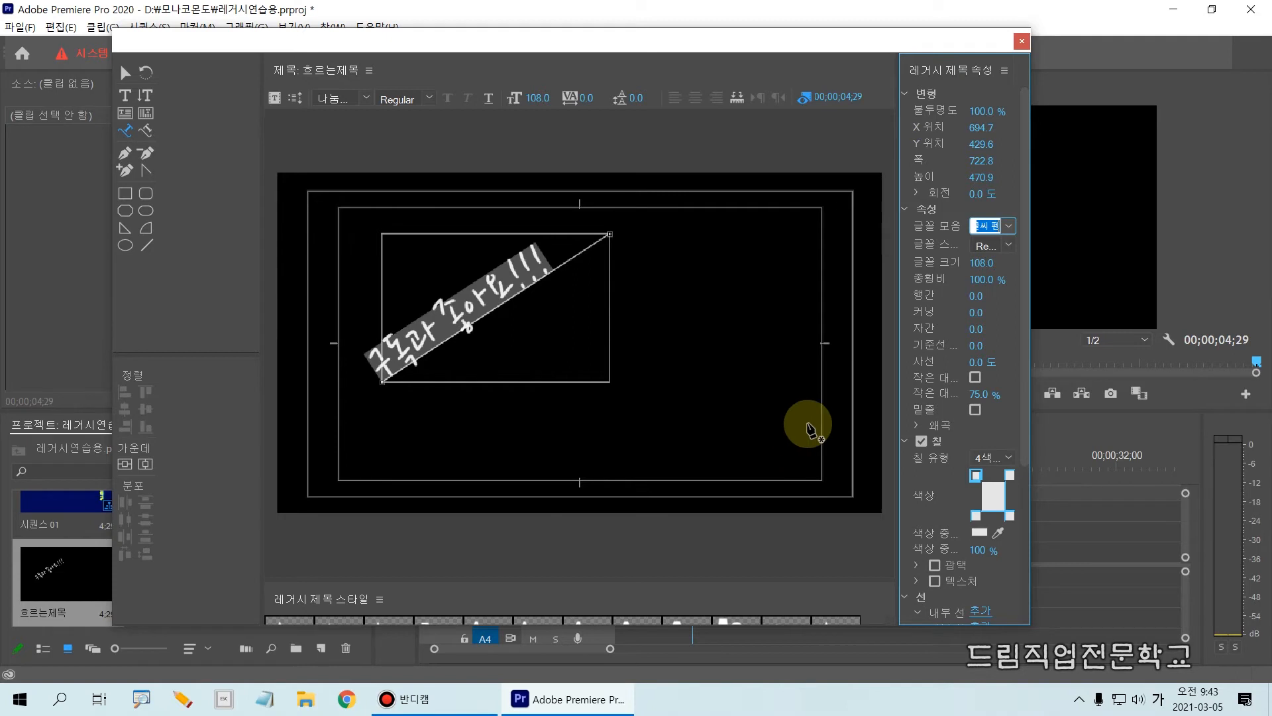
left_click(1008, 229)
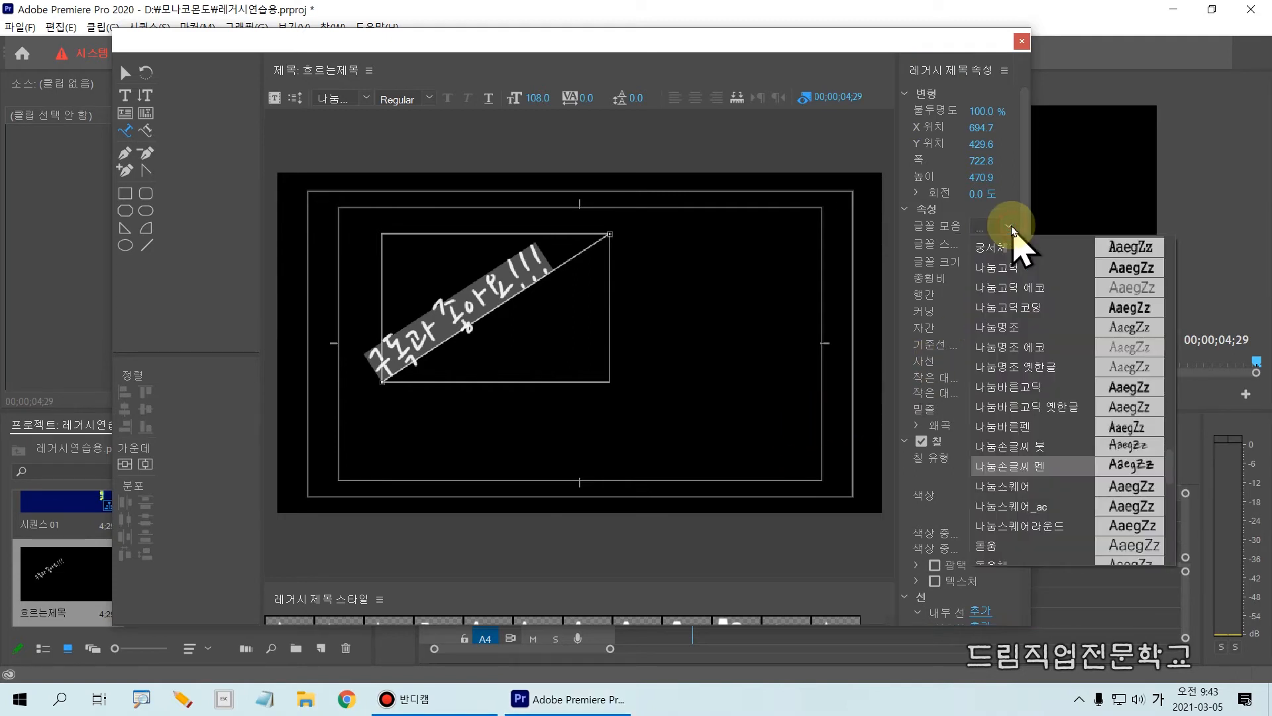
left_click(1028, 468)
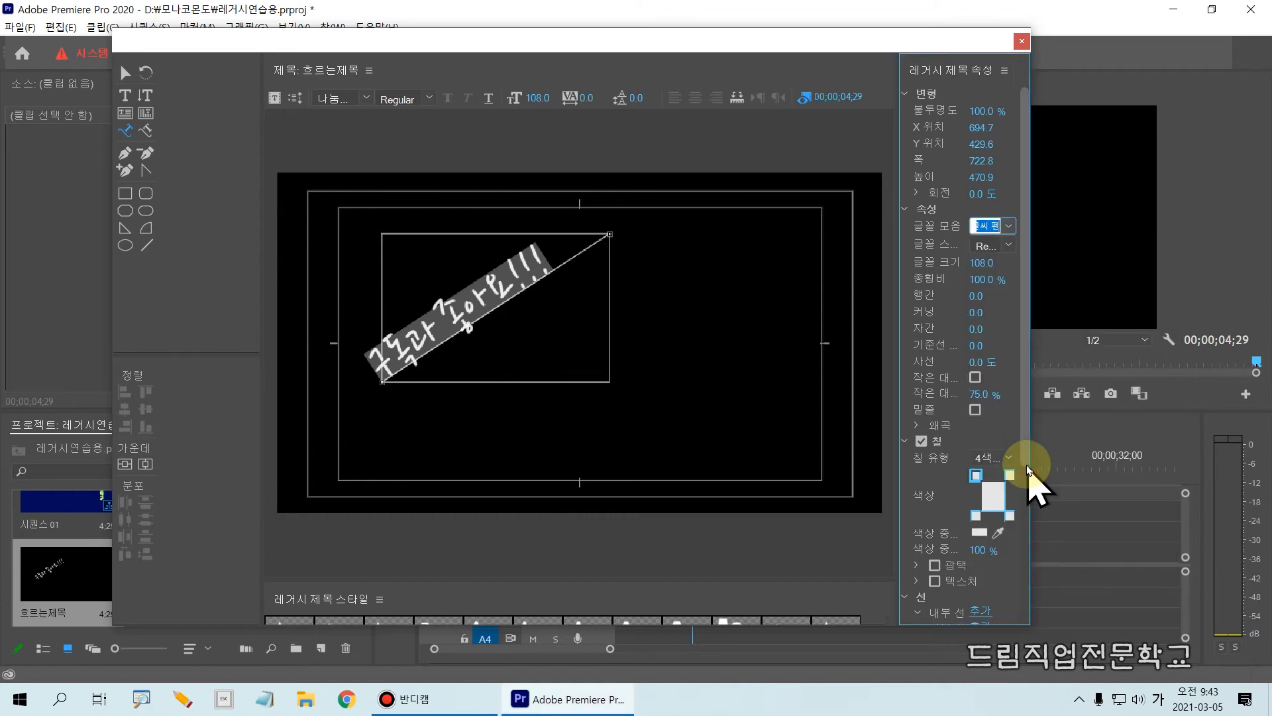
left_click_drag(898, 324, 871, 332)
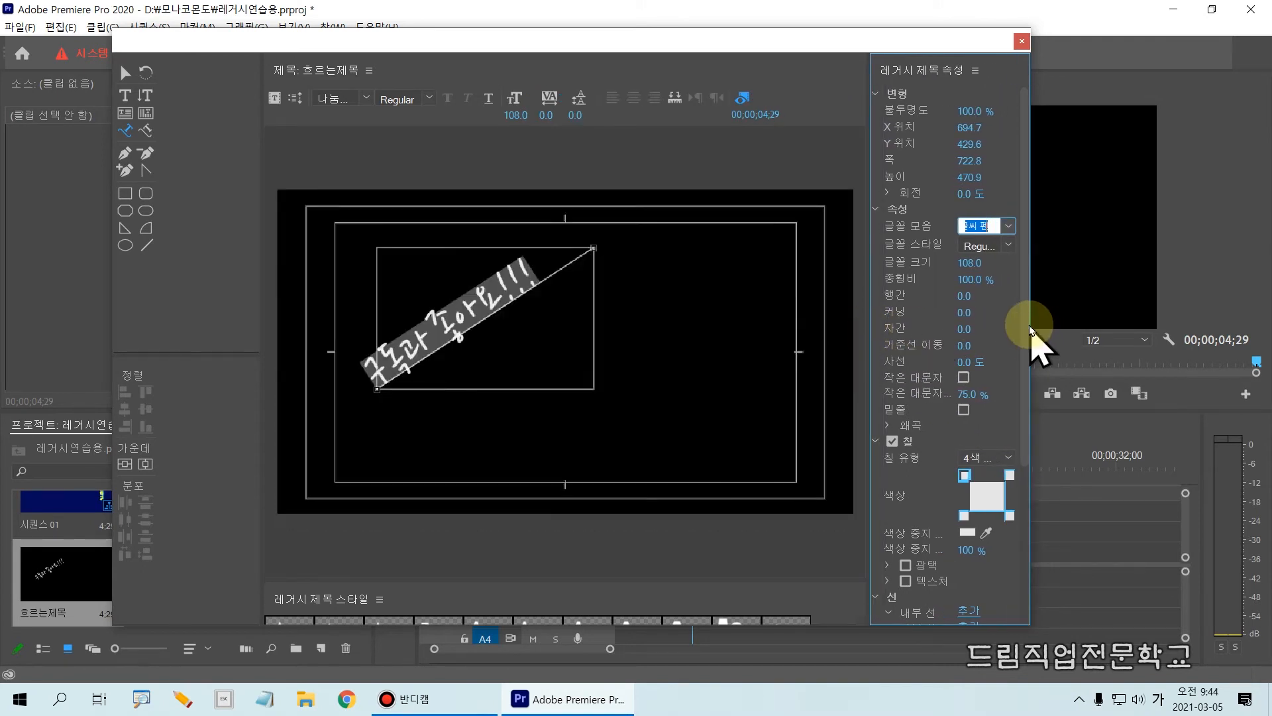
Widen the title properties area and set the upper-left color stop of the path text's 4-color gradient to red.
left_click_drag(1028, 322, 1067, 338)
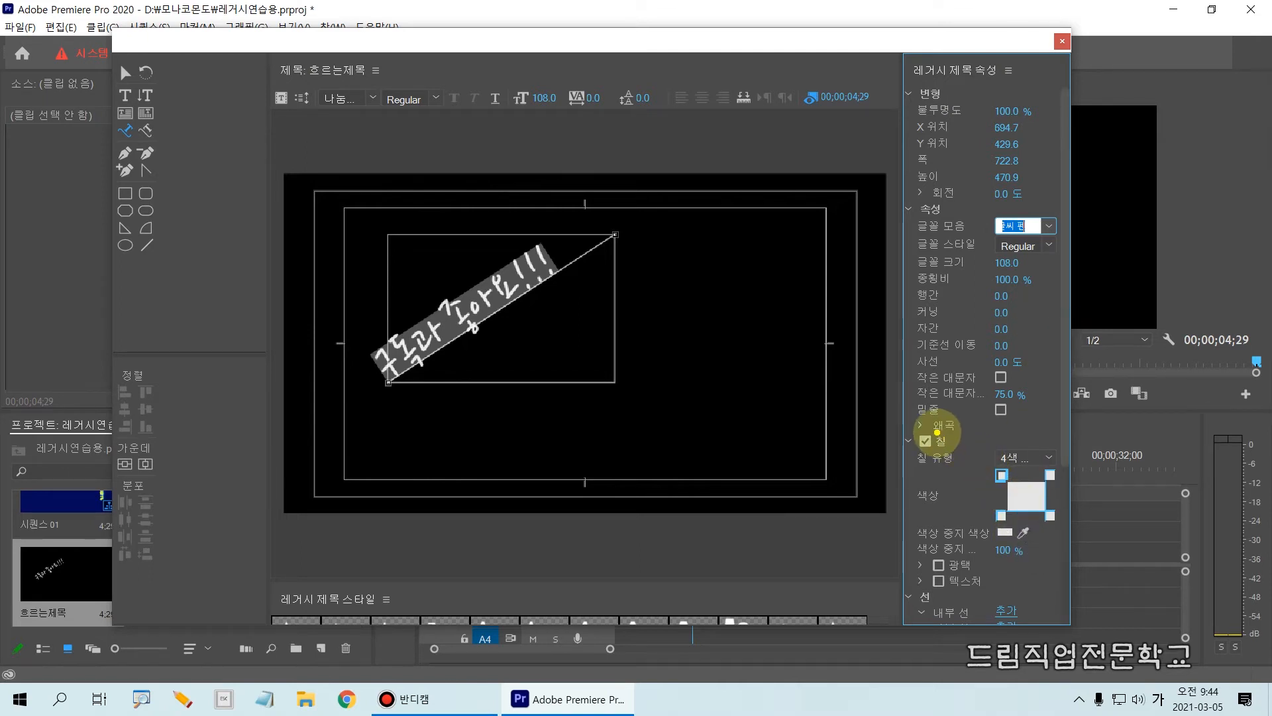
mouse_move(911, 424)
left_mouse_down()
mouse_move(1119, 547)
mouse_move(1065, 556)
left_mouse_up()
key("Escape")
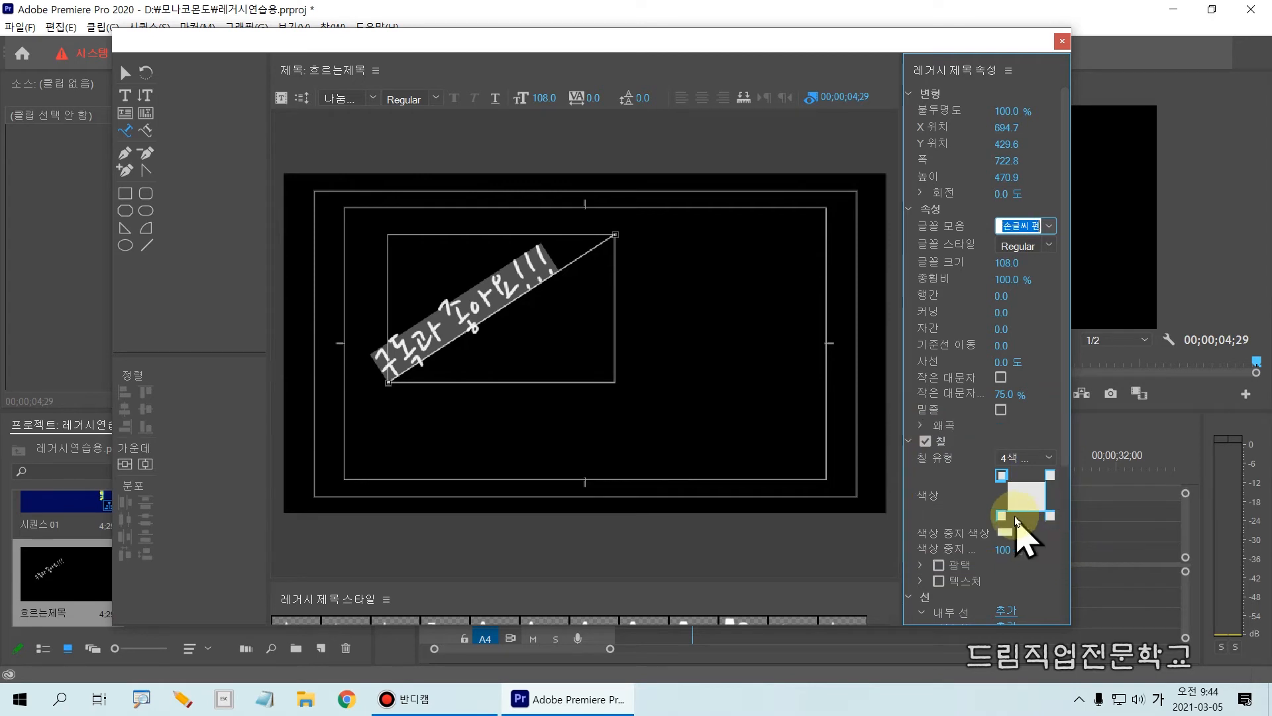
left_click(1002, 475)
double_click(1004, 476)
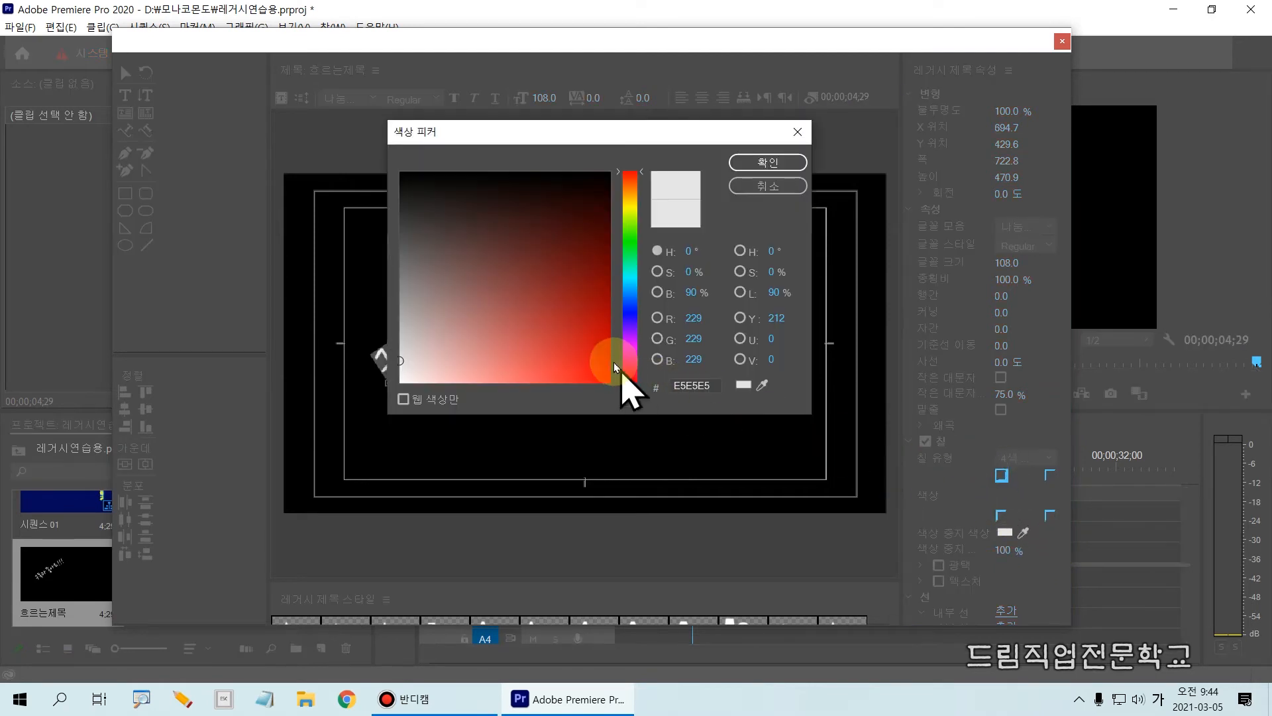
left_click(594, 347)
left_click(740, 173)
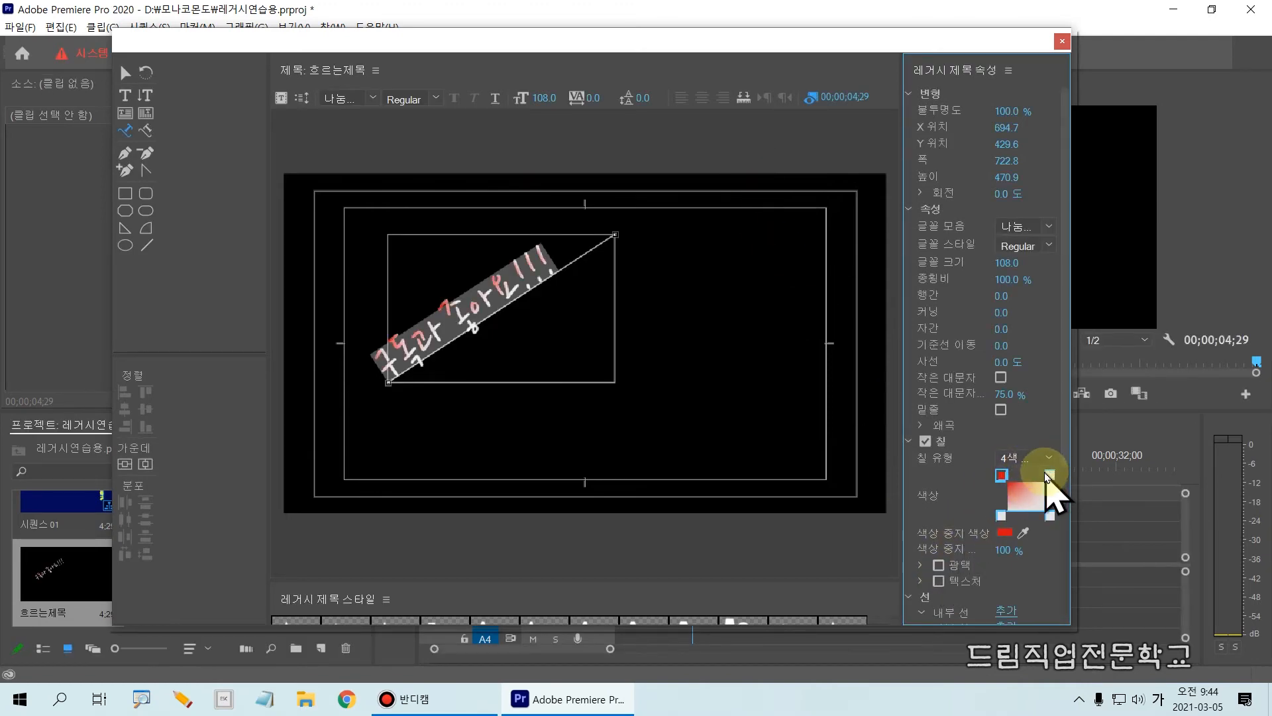
Set the upper-right color stop of the path text's 4-color gradient to a light yellow-green.
left_click(1046, 475)
double_click(1050, 475)
mouse_move(540, 361)
left_mouse_down()
mouse_move(457, 381)
mouse_move(423, 338)
mouse_move(464, 350)
left_mouse_up()
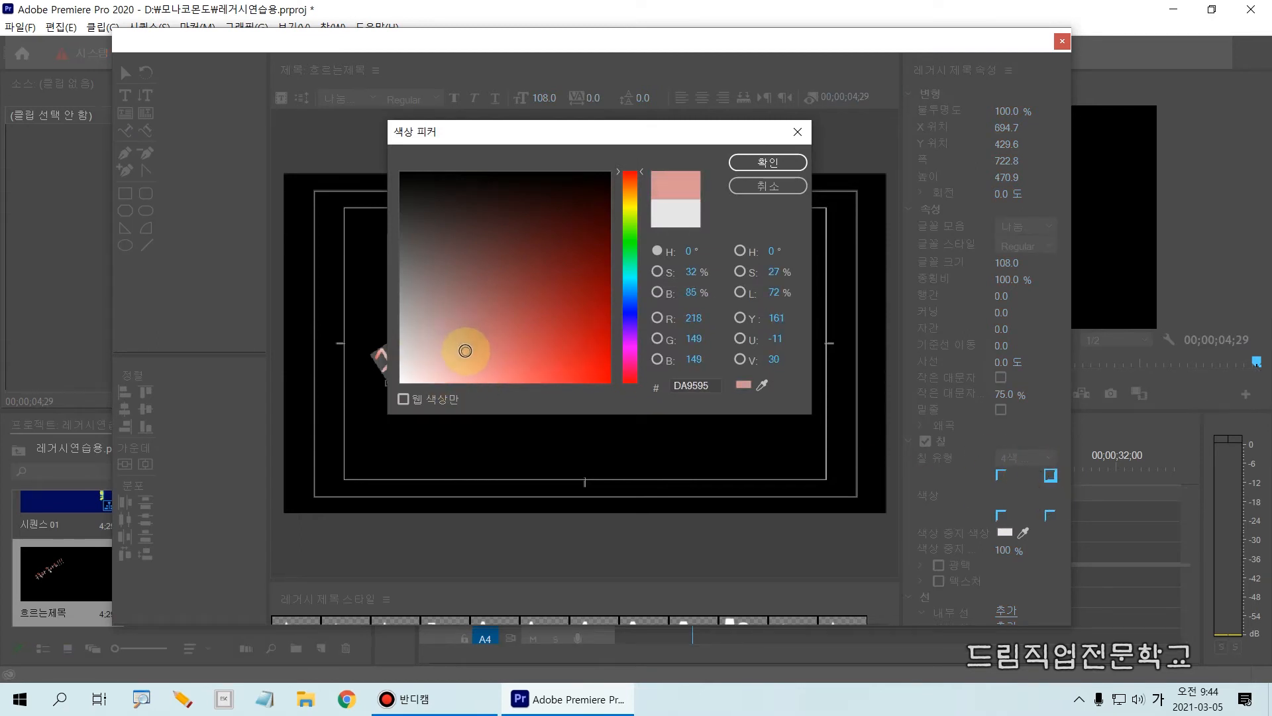
left_click(629, 219)
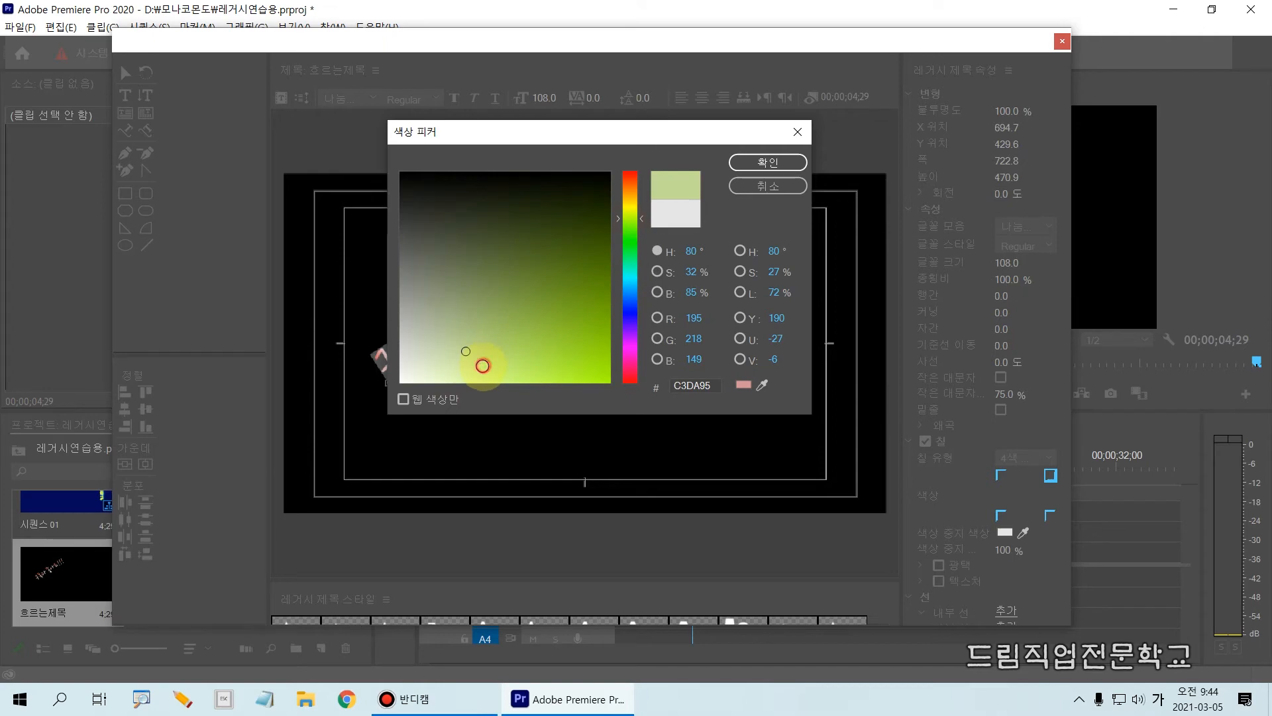
left_click(749, 162)
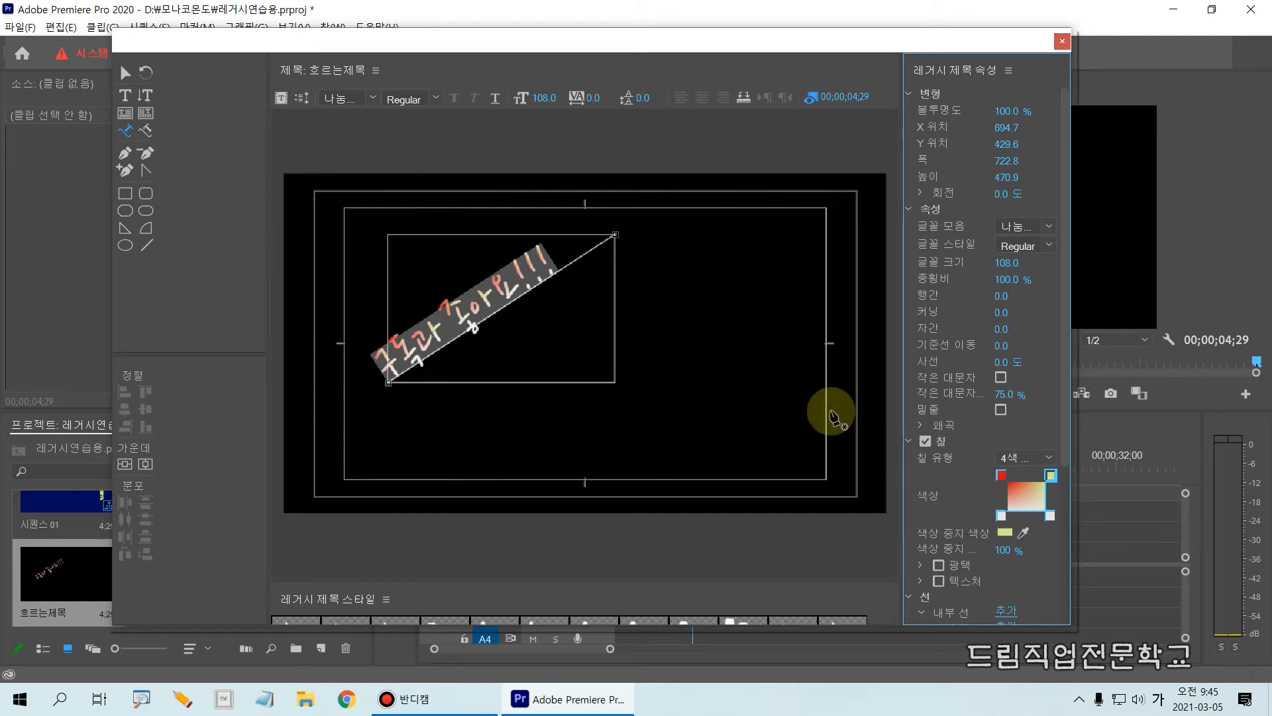
Switch to the Selection tool and select the whole diagonal path text as an object.
left_click(125, 72)
left_click(393, 417)
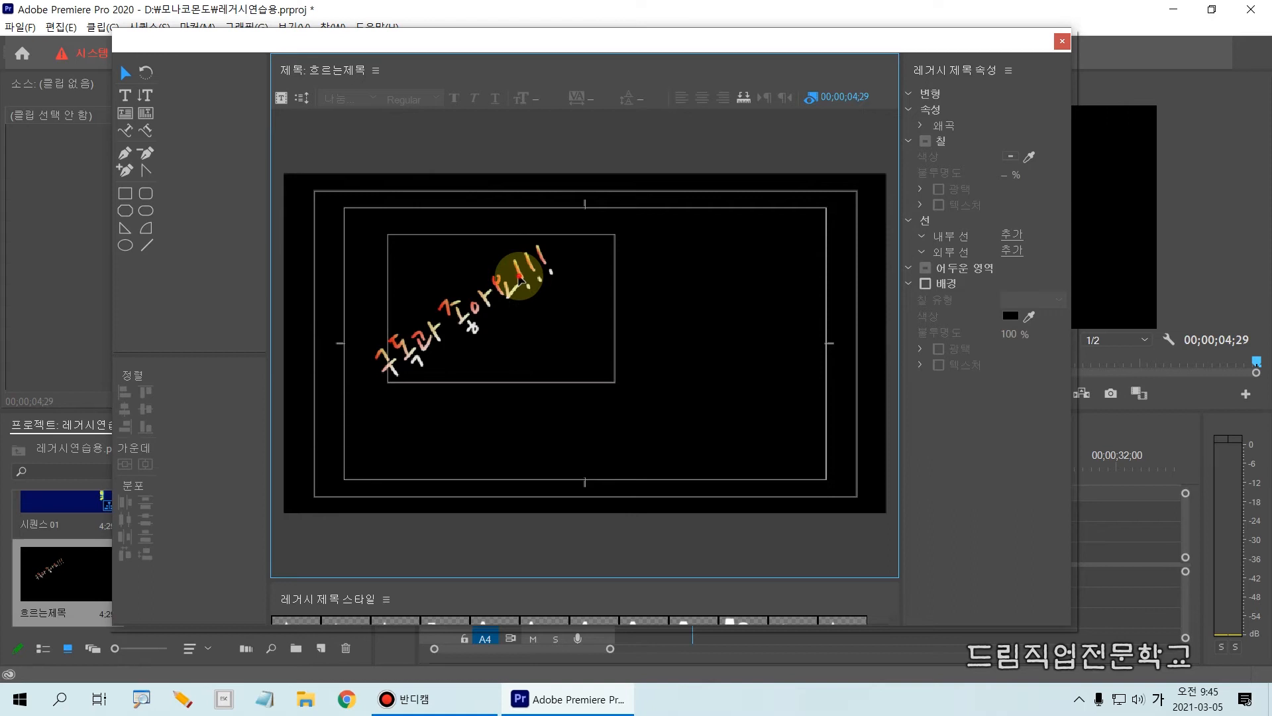
left_click(523, 275)
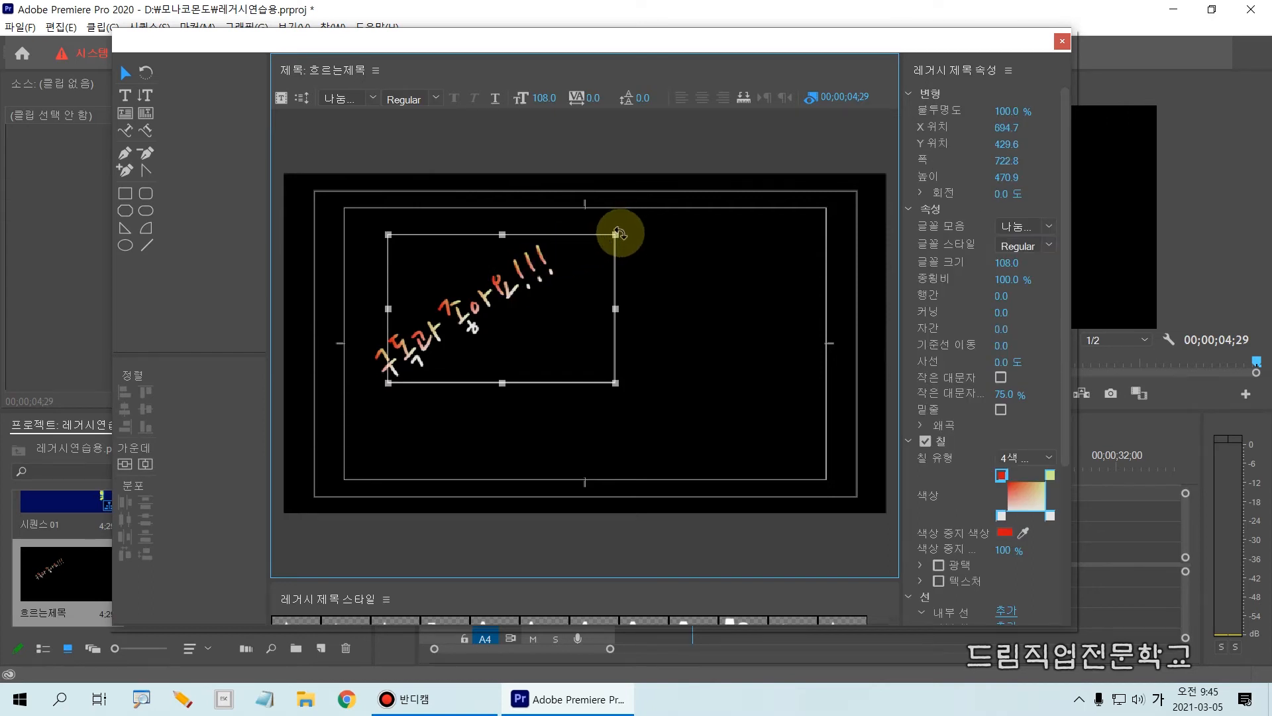
left_click(506, 338)
left_click(689, 330)
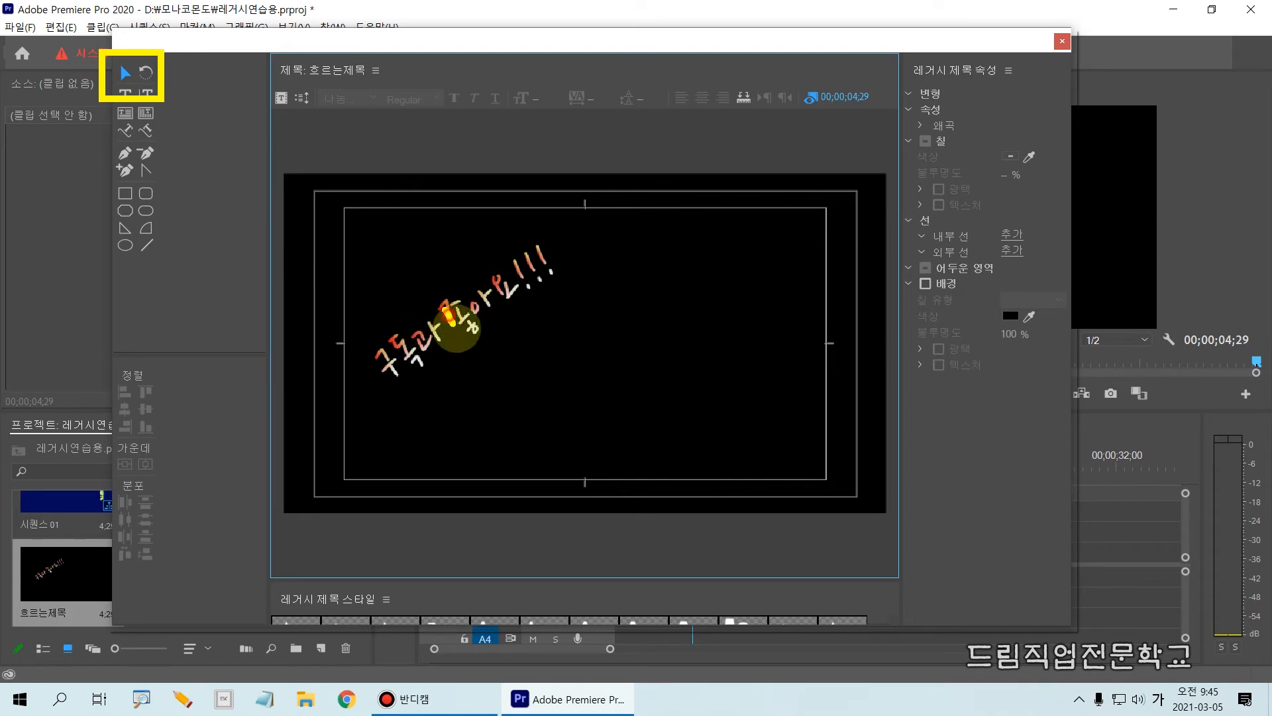
left_click(461, 310)
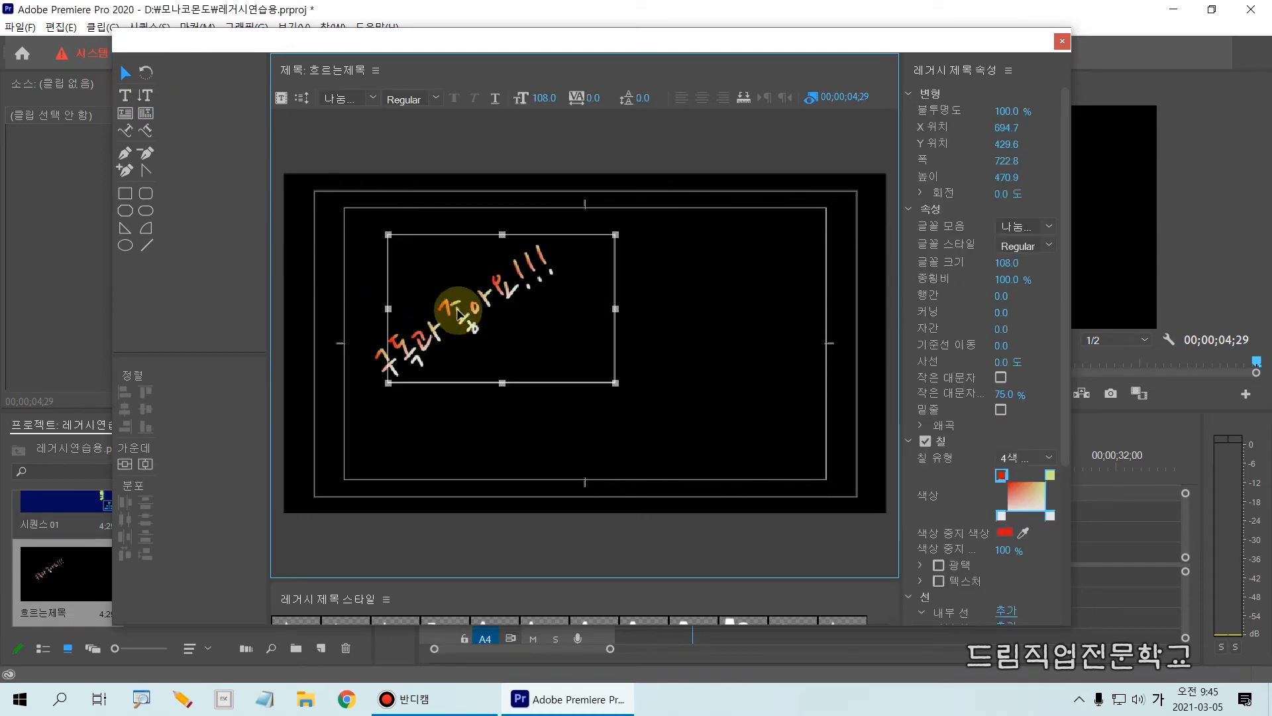
key("ctrl+2")
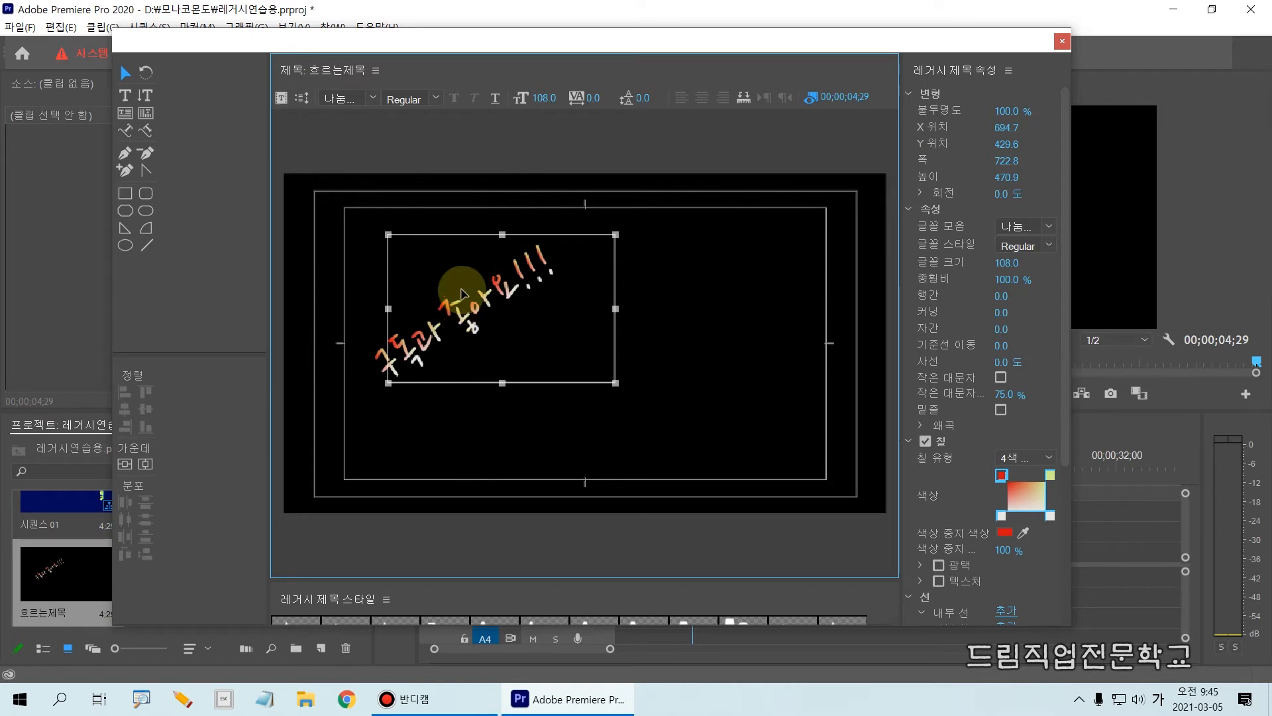
mouse_move(402, 241)
left_mouse_down()
mouse_move(375, 241)
mouse_move(392, 235)
mouse_move(380, 223)
left_mouse_up()
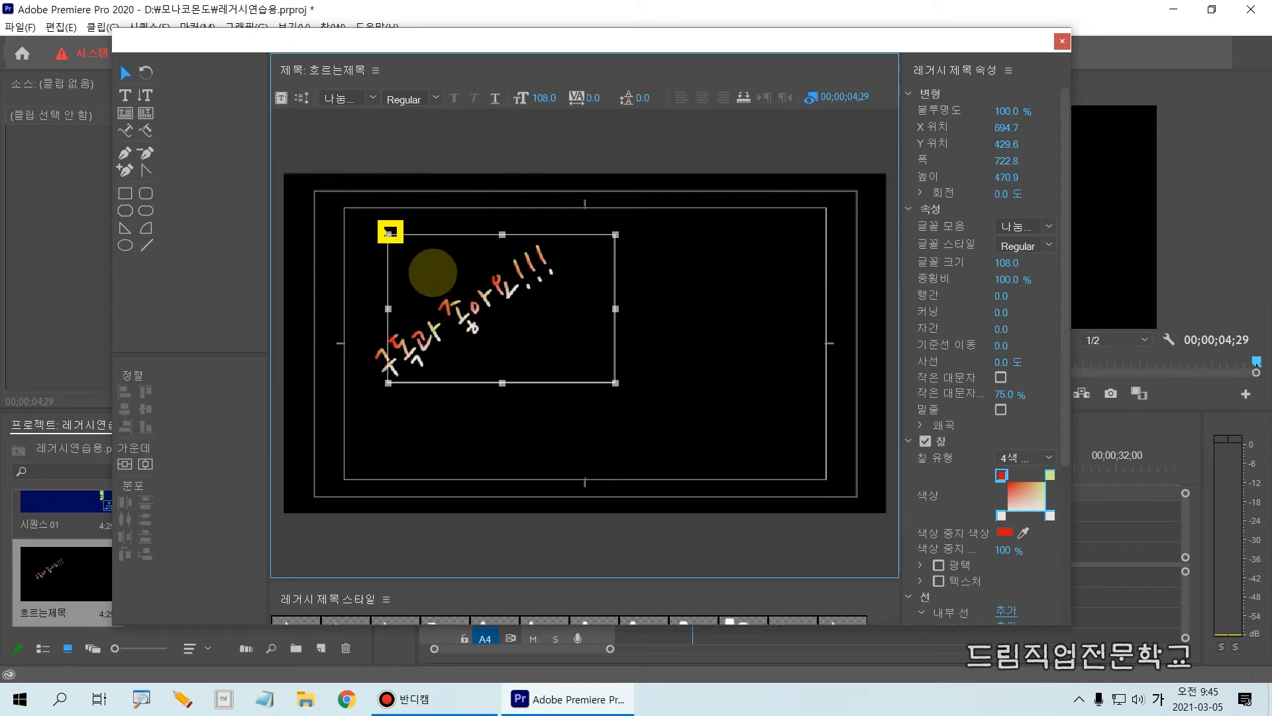
left_click_drag(633, 241, 603, 229)
left_click_drag(623, 397, 599, 378)
mouse_move(369, 391)
left_mouse_down()
mouse_move(381, 398)
mouse_move(368, 375)
left_mouse_up()
key("Escape")
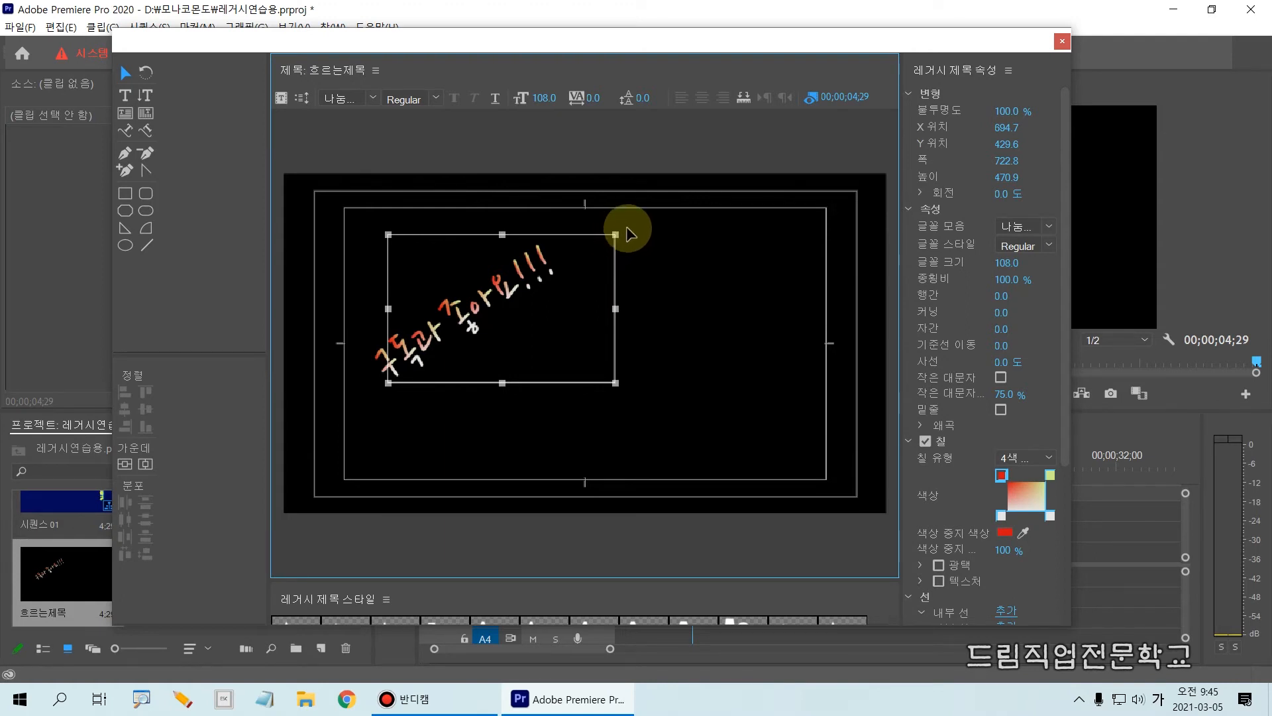
Enable the title's background and fill it with solid white.
left_click_drag(1062, 416, 1066, 626)
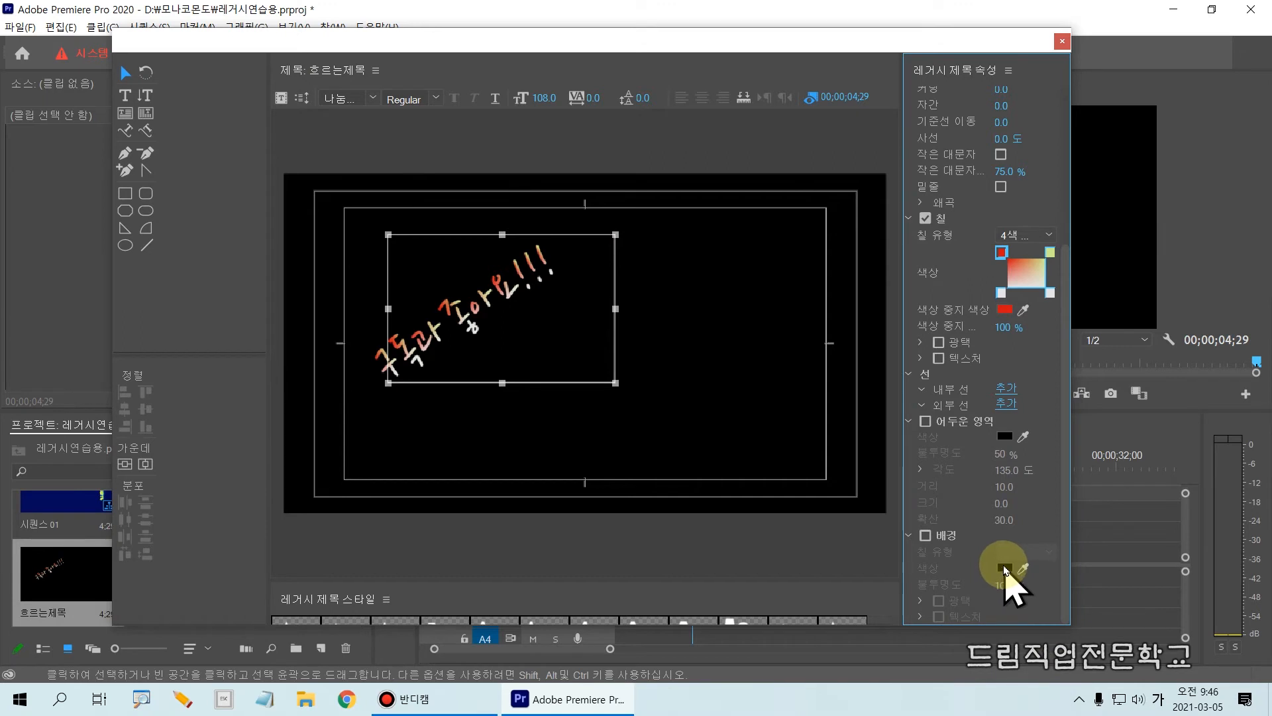
left_click(926, 534)
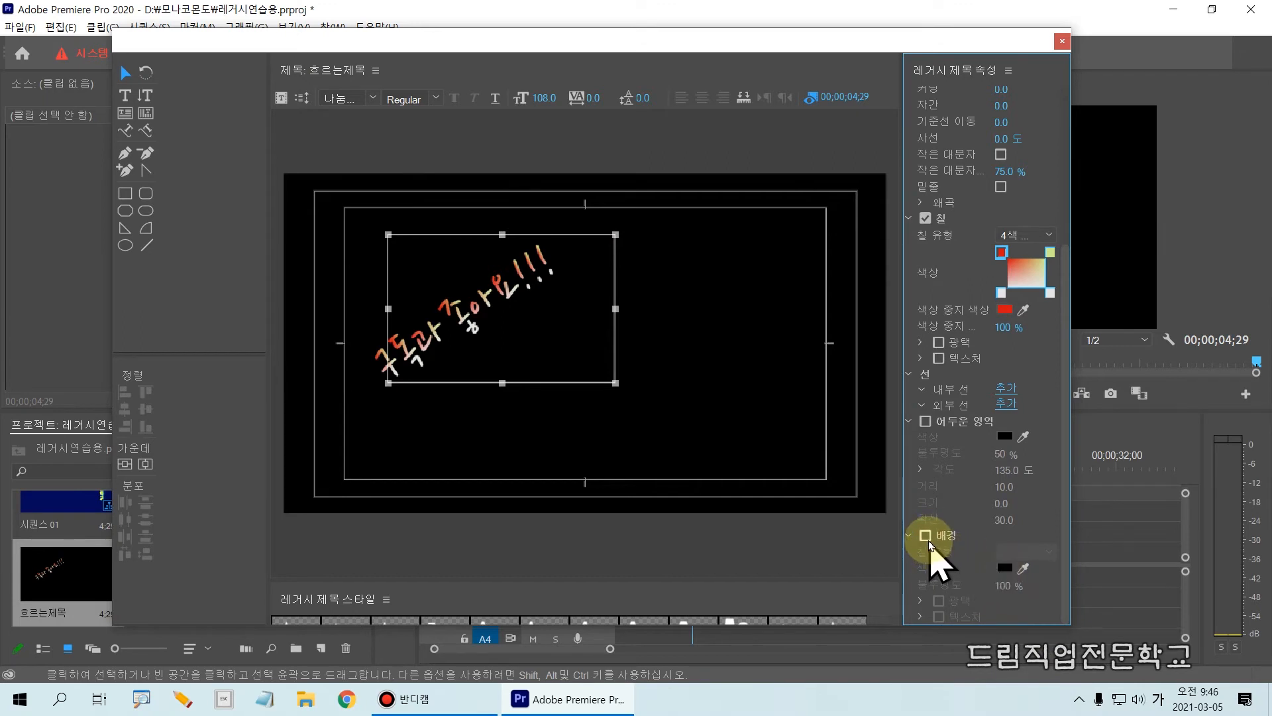
left_click(1005, 568)
left_click_drag(504, 339, 383, 411)
left_click(765, 163)
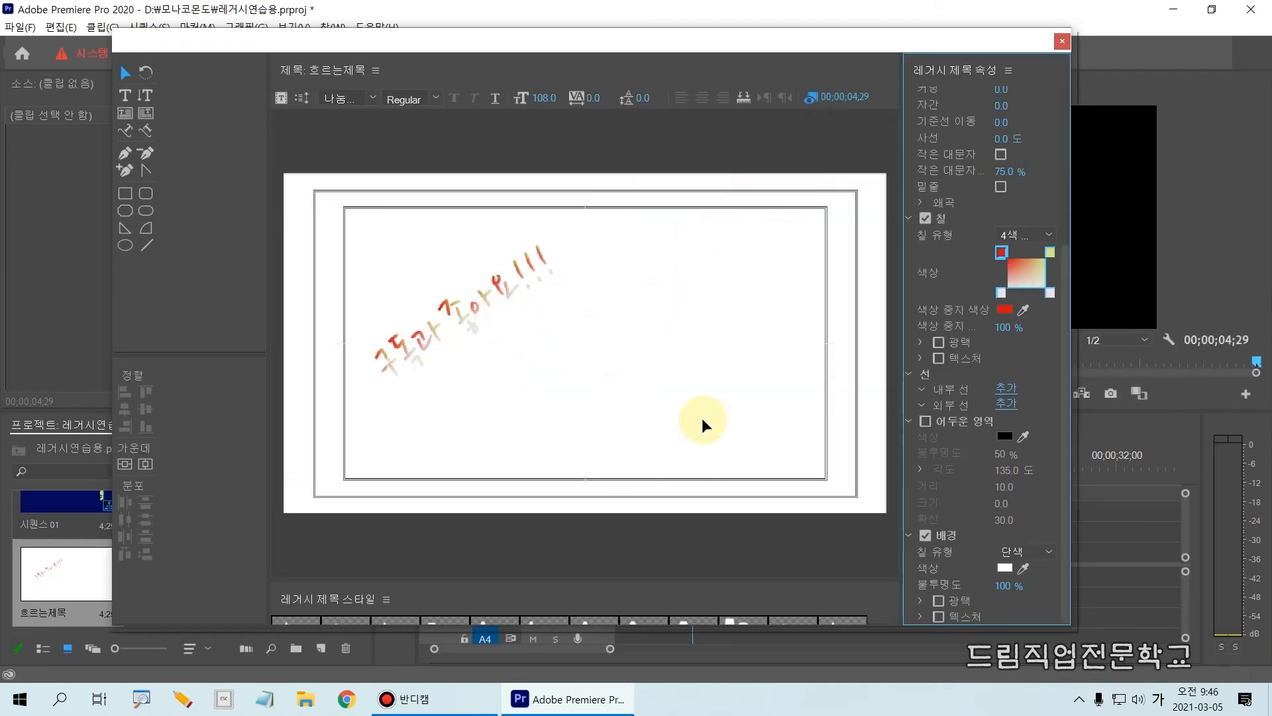
Change the title's background color to dark blue 0E2D89.
left_click(1005, 567)
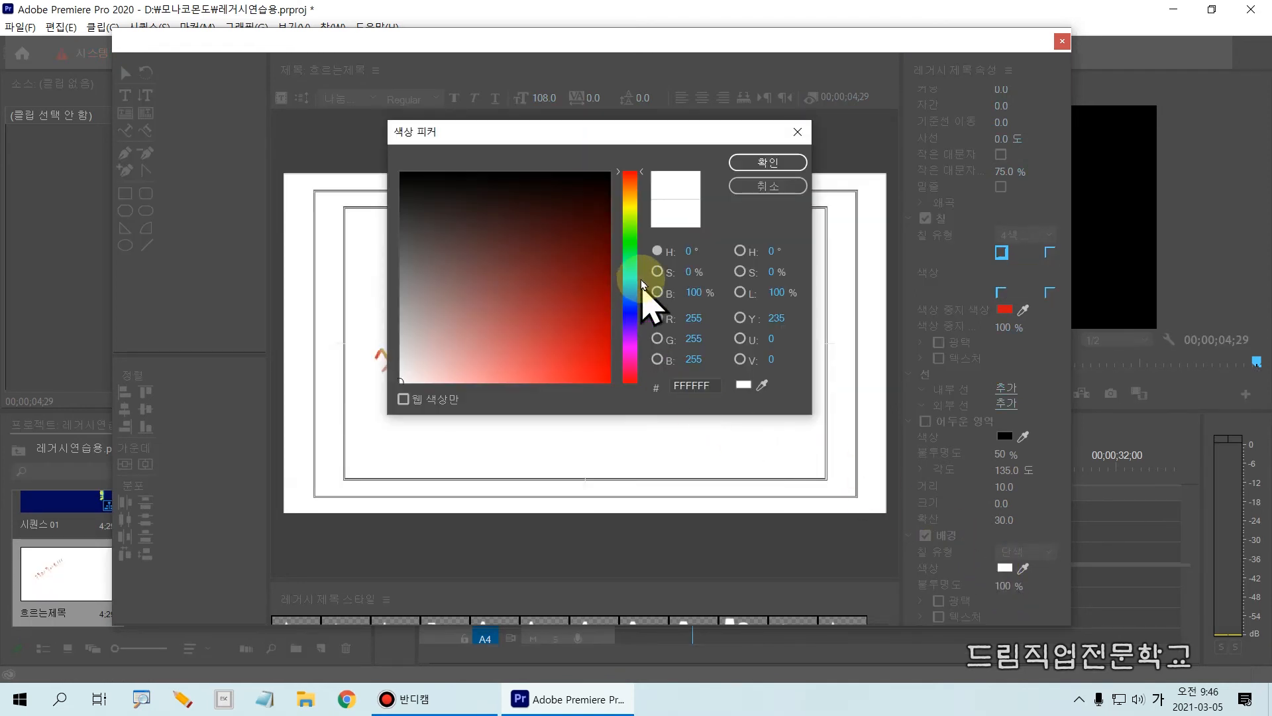
left_click(630, 302)
left_click(589, 283)
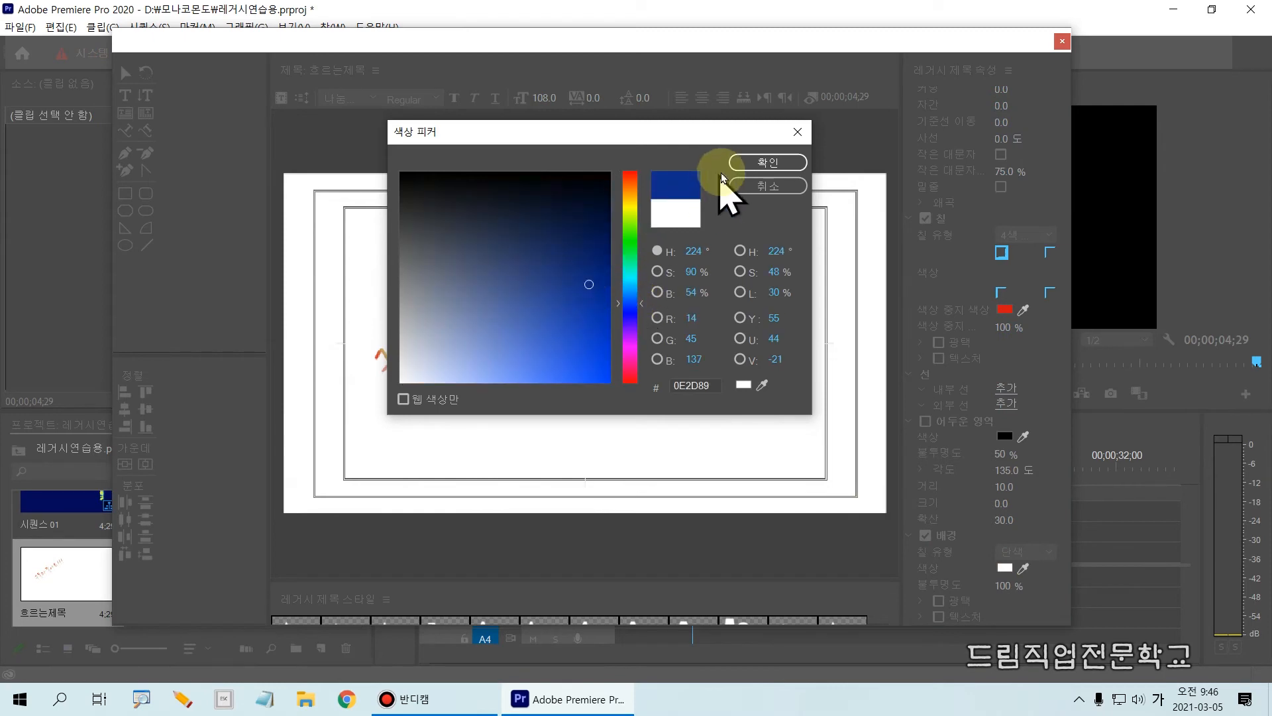
left_click(762, 163)
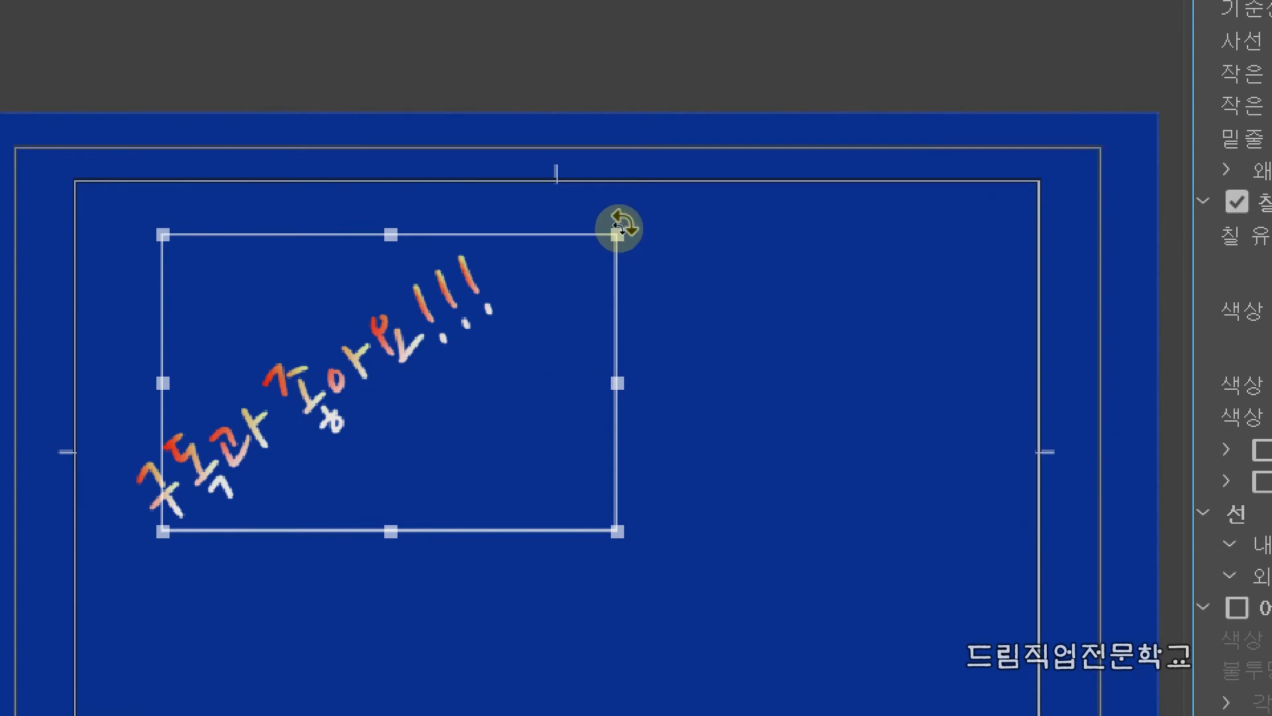
Rotate the path text clockwise, widen its bounding box to about 817, and rotate it back to about 0.2°.
left_click_drag(616, 225, 657, 256)
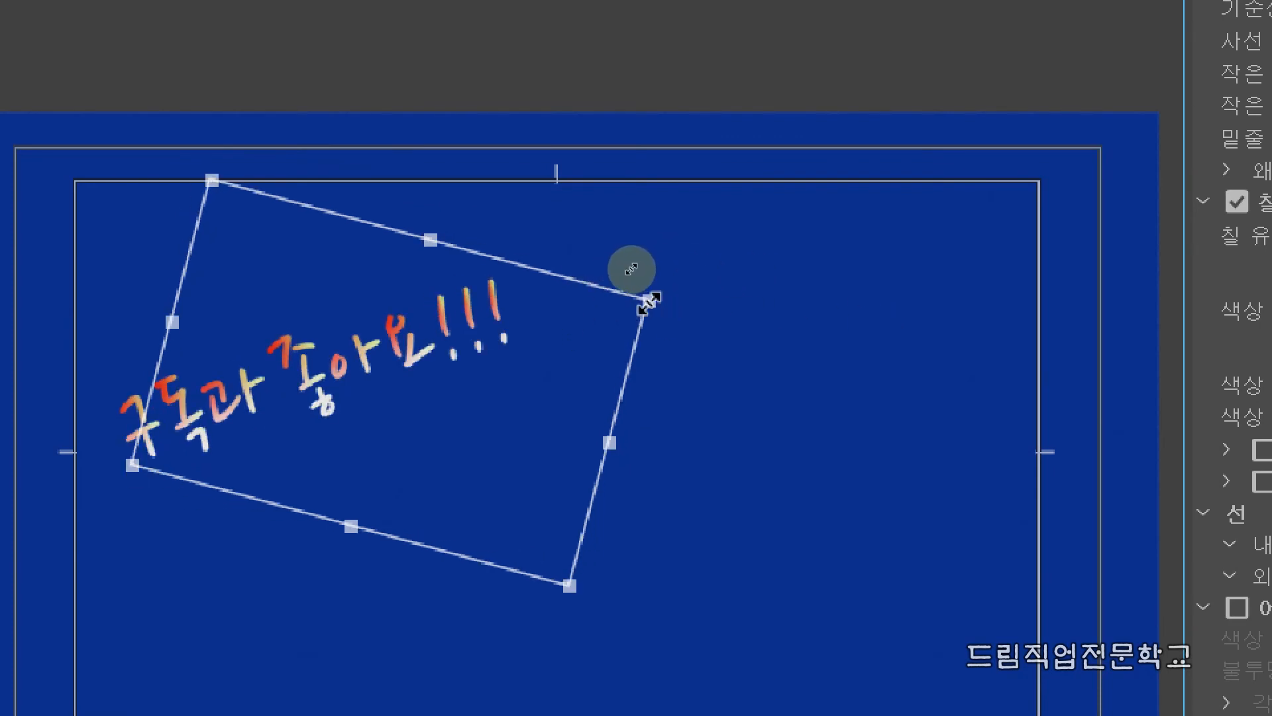
left_click_drag(650, 302, 708, 315)
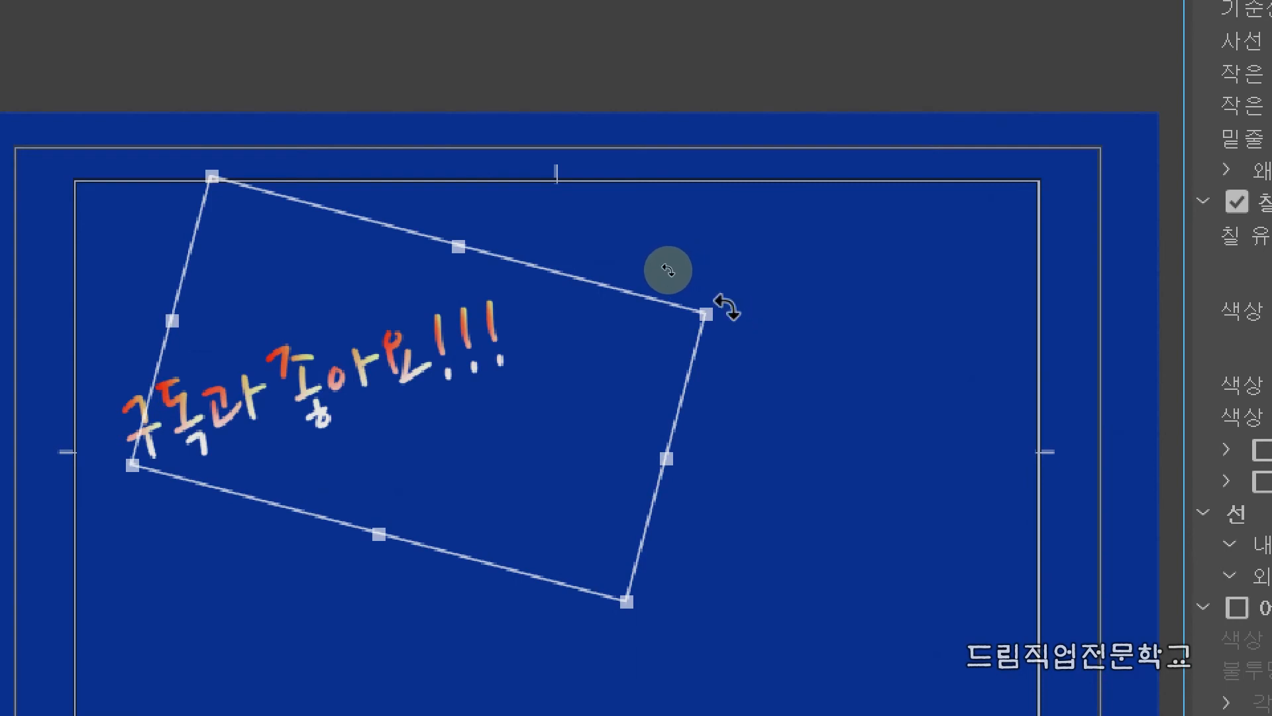
left_click_drag(721, 305, 739, 197)
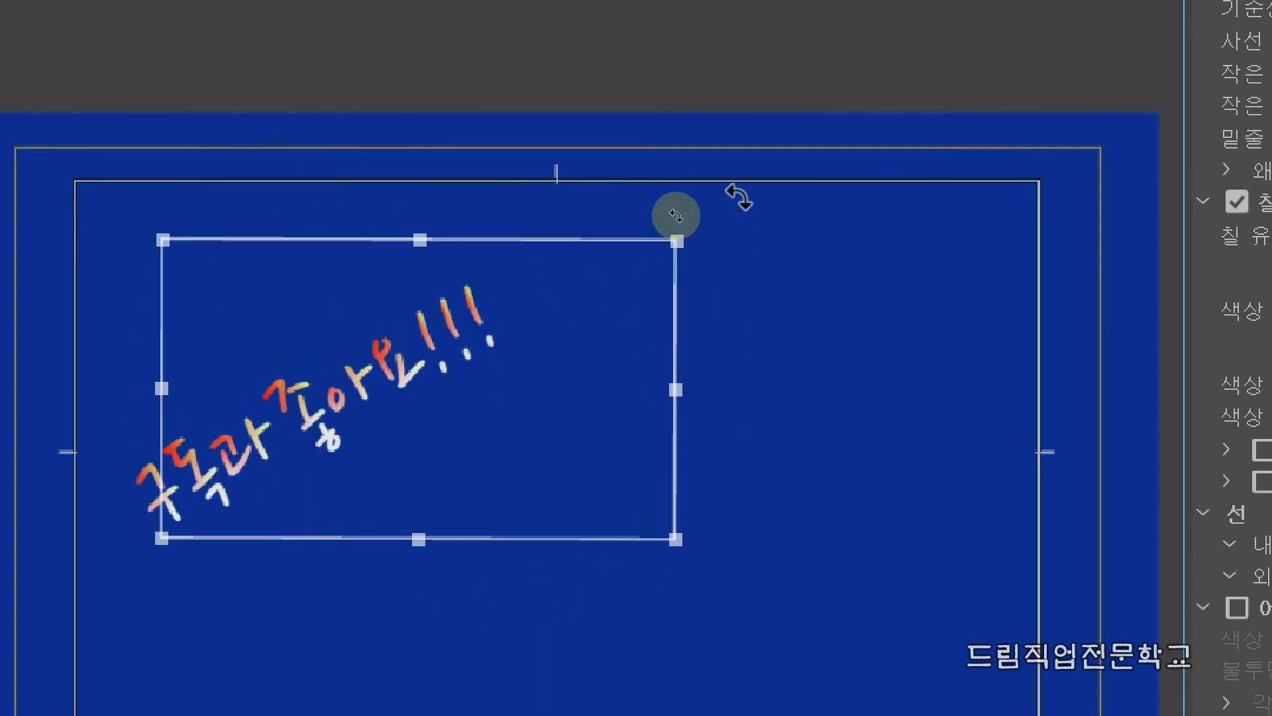
left_click(742, 375)
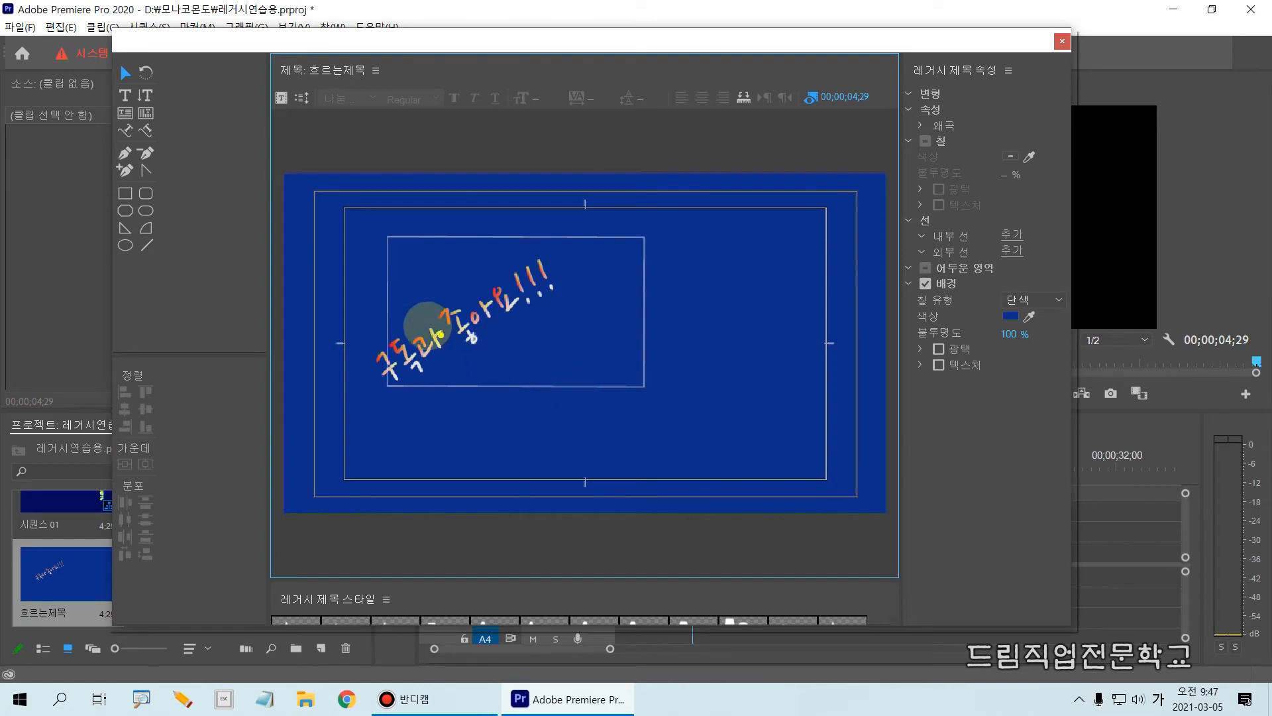
Enlarge the legacy title styles area until all the style swatches are shown.
mouse_move(341, 269)
left_mouse_down()
mouse_move(430, 420)
mouse_move(634, 413)
left_mouse_up()
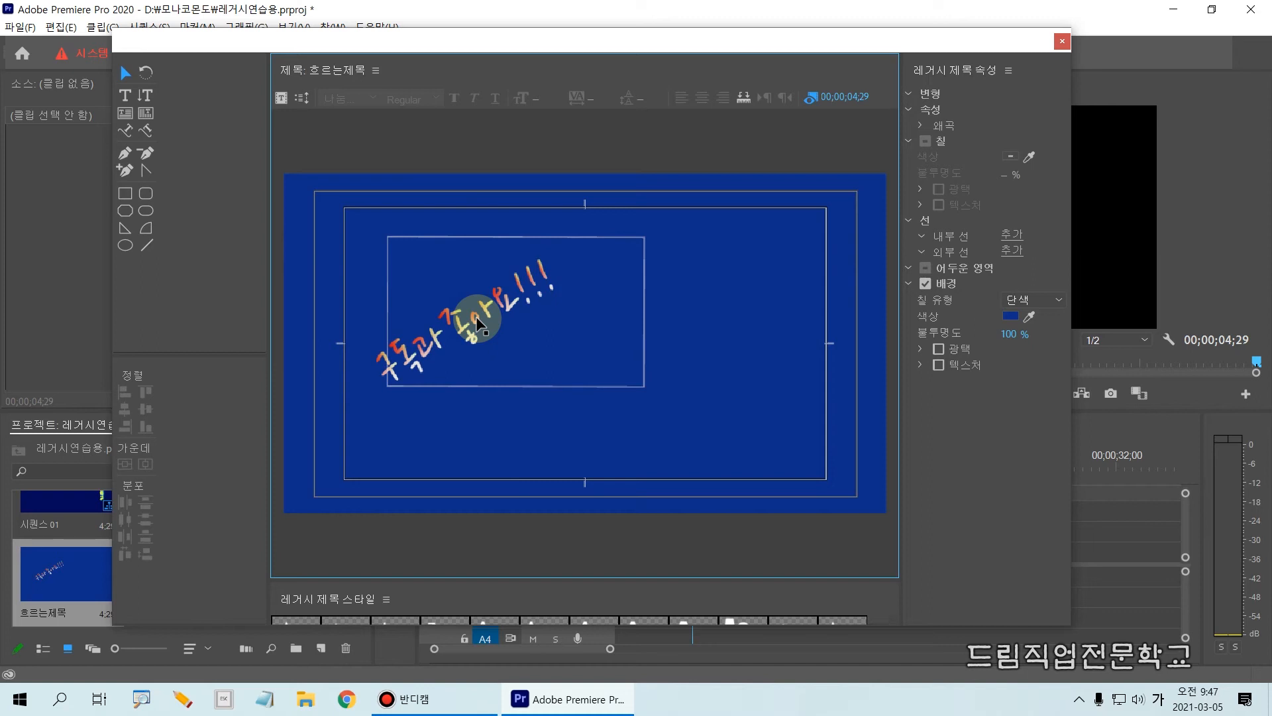
mouse_move(257, 577)
left_mouse_down()
mouse_move(324, 611)
mouse_move(433, 623)
left_mouse_up()
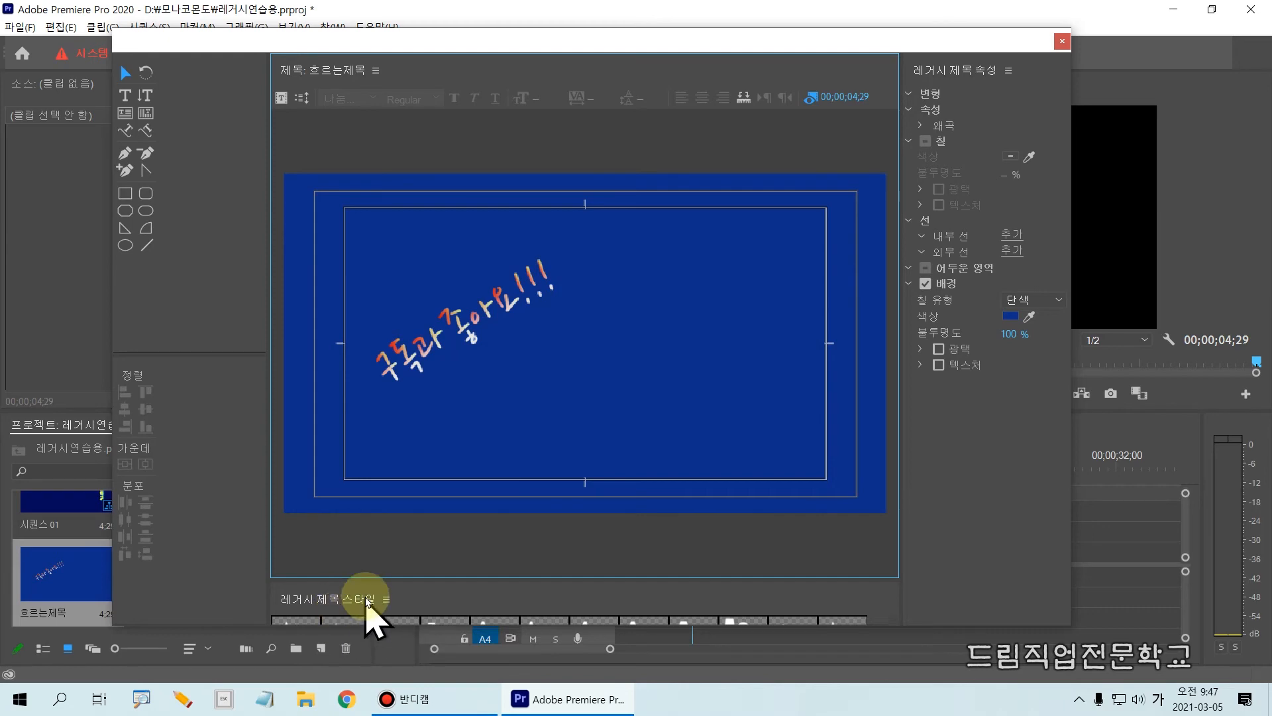
left_click_drag(362, 580, 433, 347)
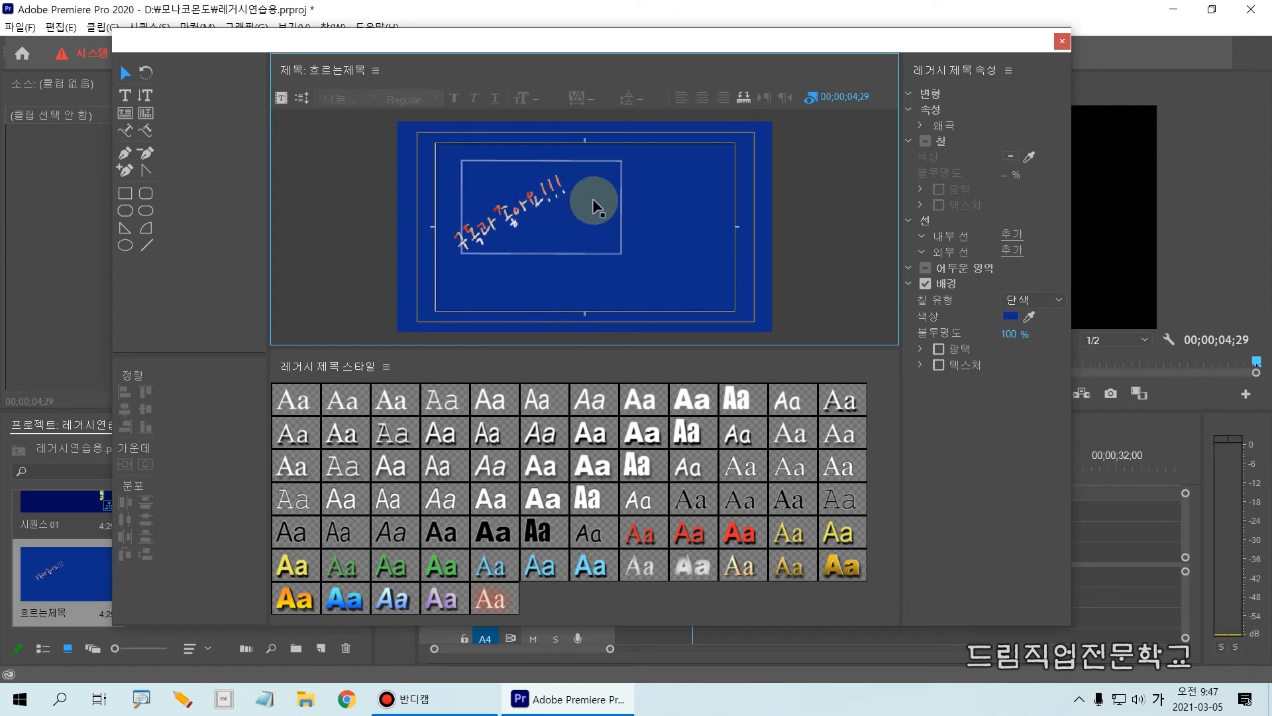
Examine the available legacy title style swatches.
mouse_move(251, 354)
left_mouse_down()
mouse_move(762, 491)
mouse_move(916, 661)
left_mouse_up()
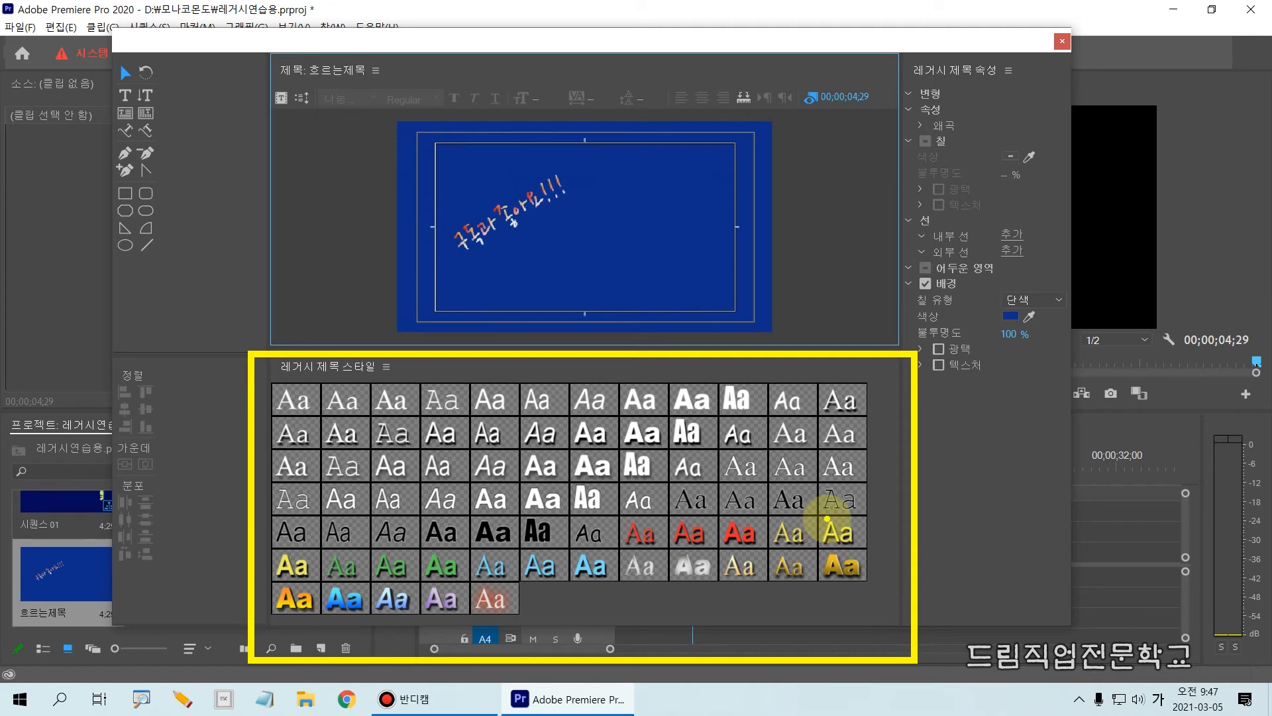
key("Escape")
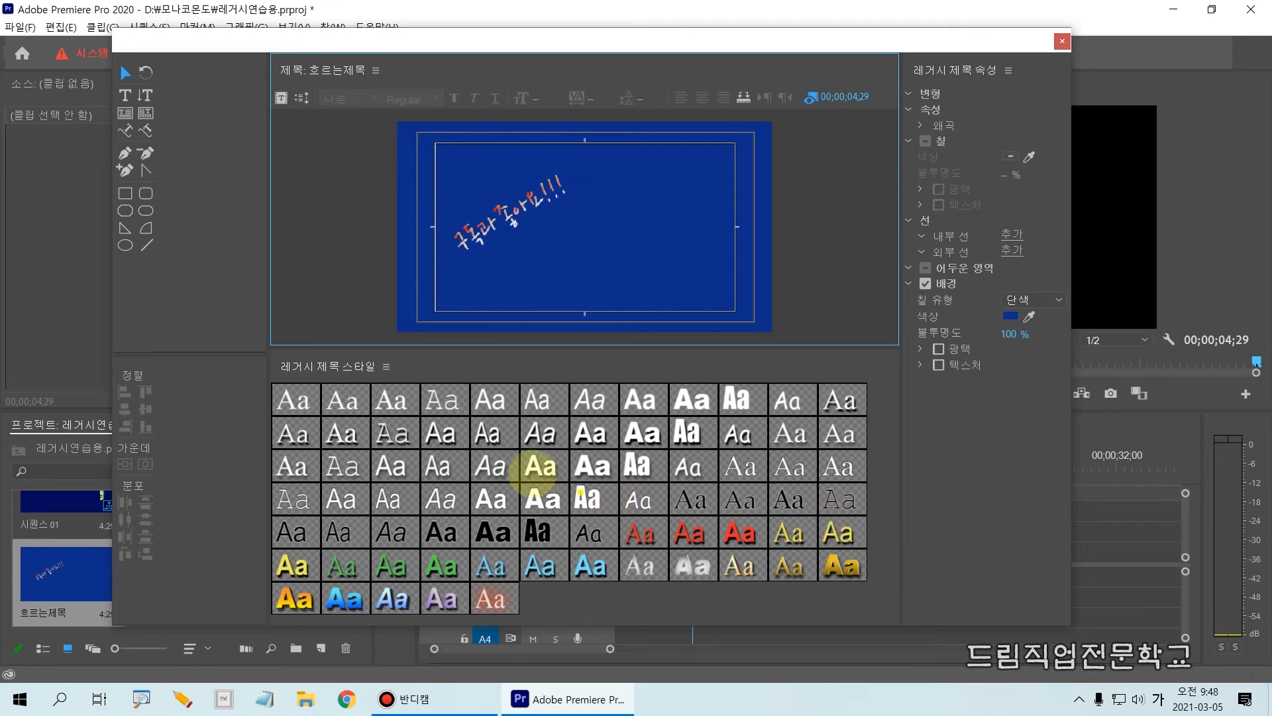
left_click(287, 394)
mouse_move(340, 396)
left_mouse_down()
mouse_move(684, 462)
mouse_move(860, 531)
mouse_move(858, 615)
left_mouse_up()
key("Escape")
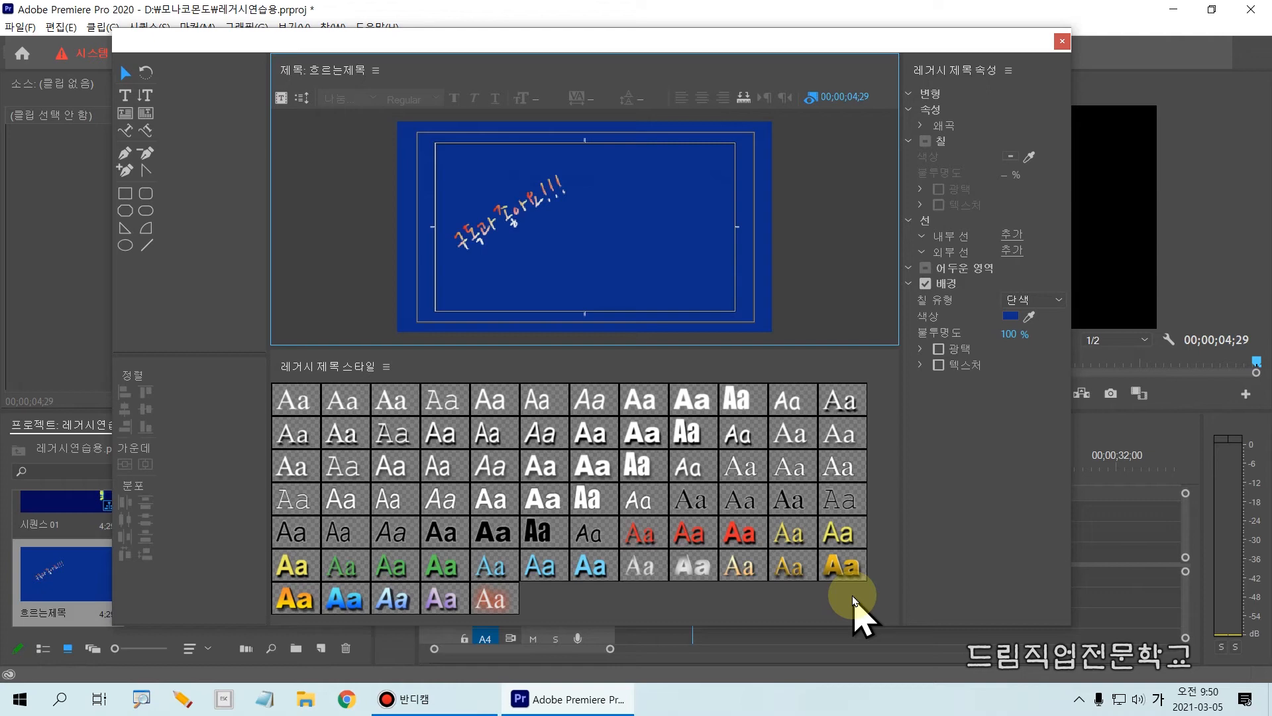
mouse_move(270, 353)
left_mouse_down()
mouse_move(373, 396)
mouse_move(376, 386)
left_mouse_up()
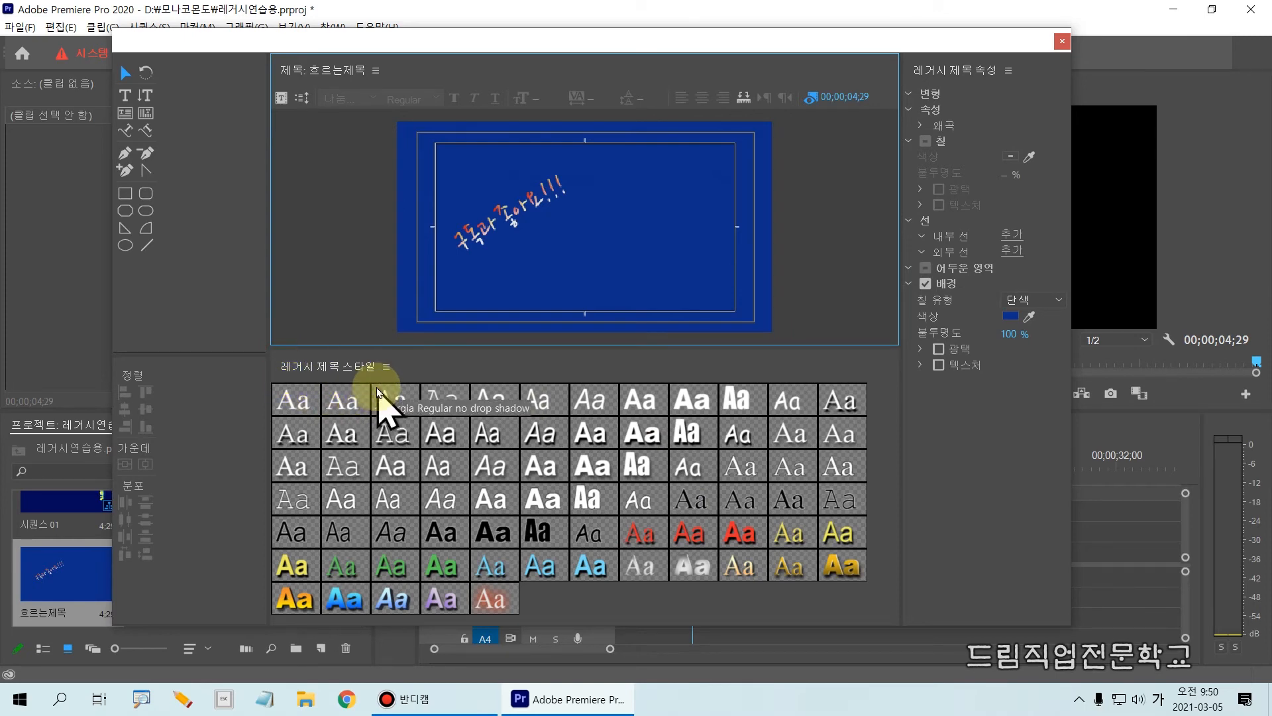
left_click_drag(375, 351, 406, 384)
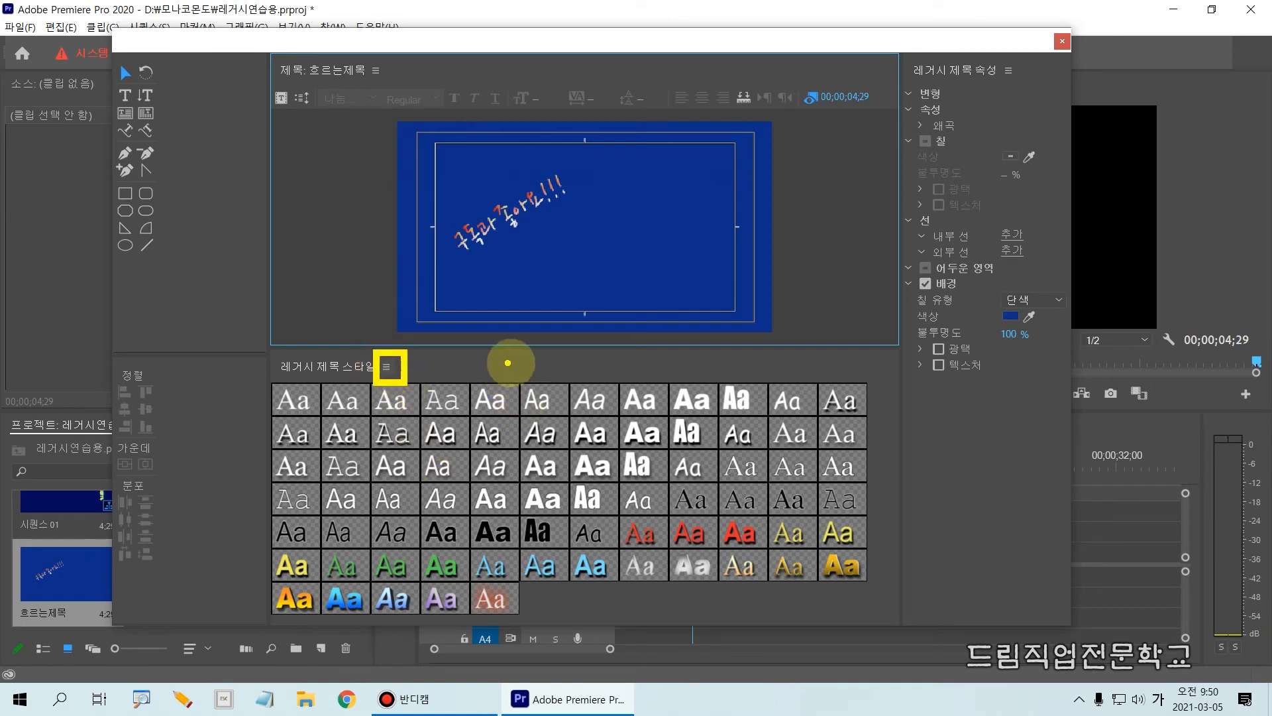
key("Escape")
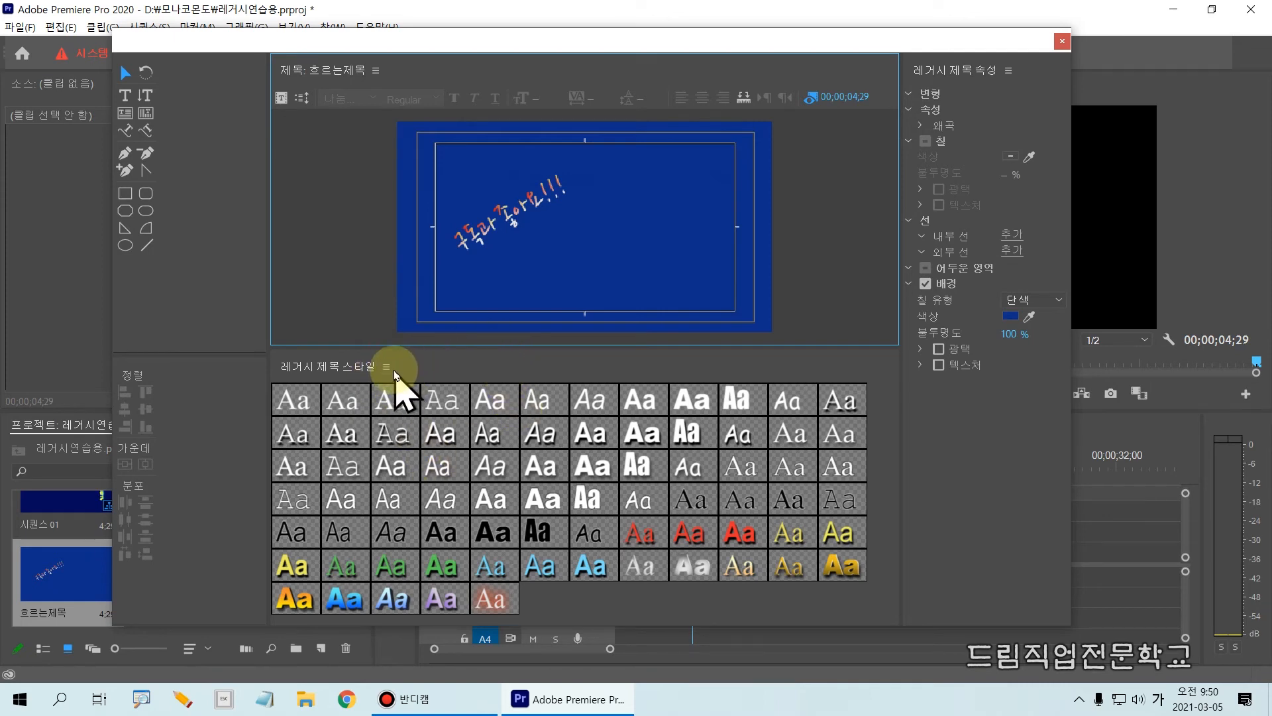
Select the 구독과좋아요!!! path text and start a new title style from its current formatting.
left_click(466, 246)
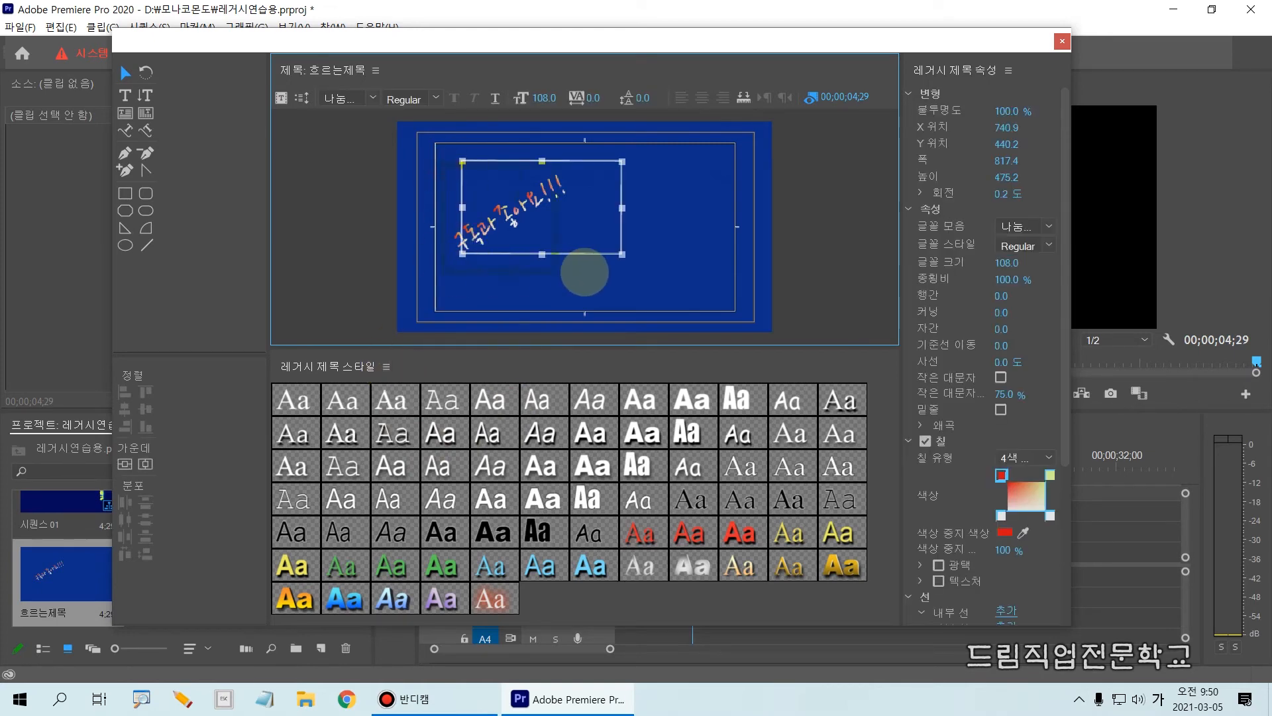
left_click_drag(441, 162, 628, 266)
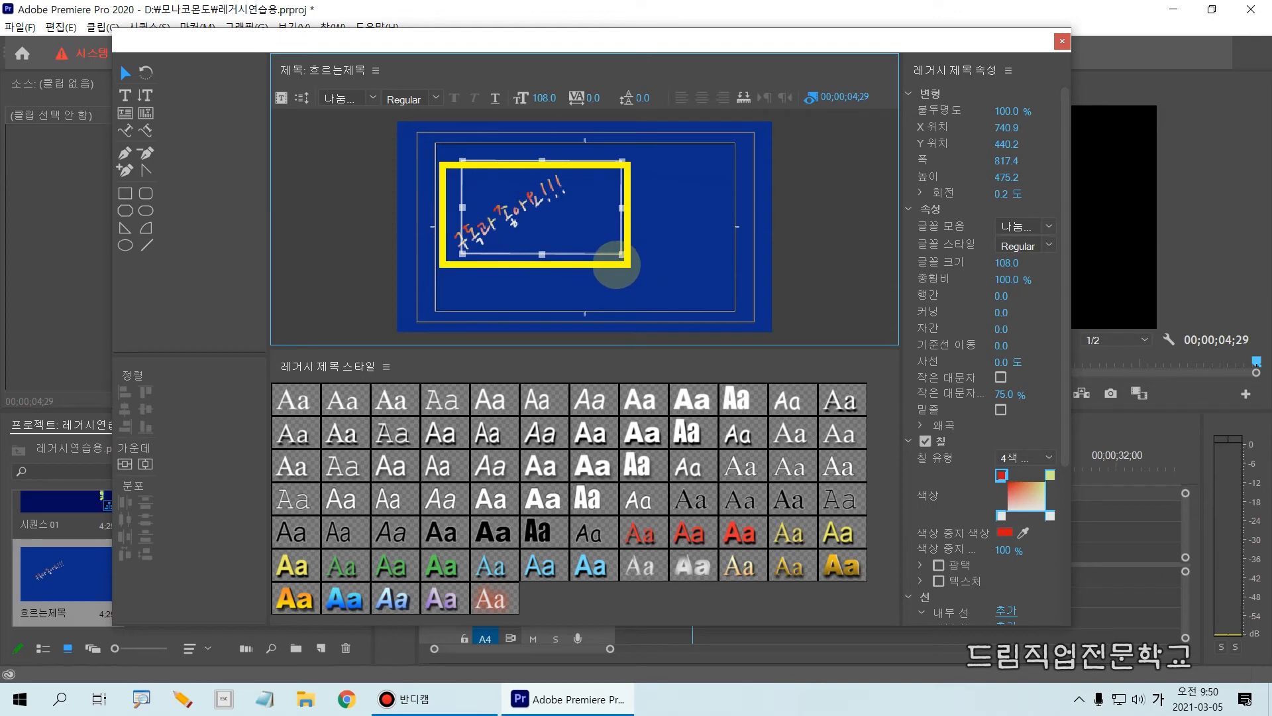
key("Escape")
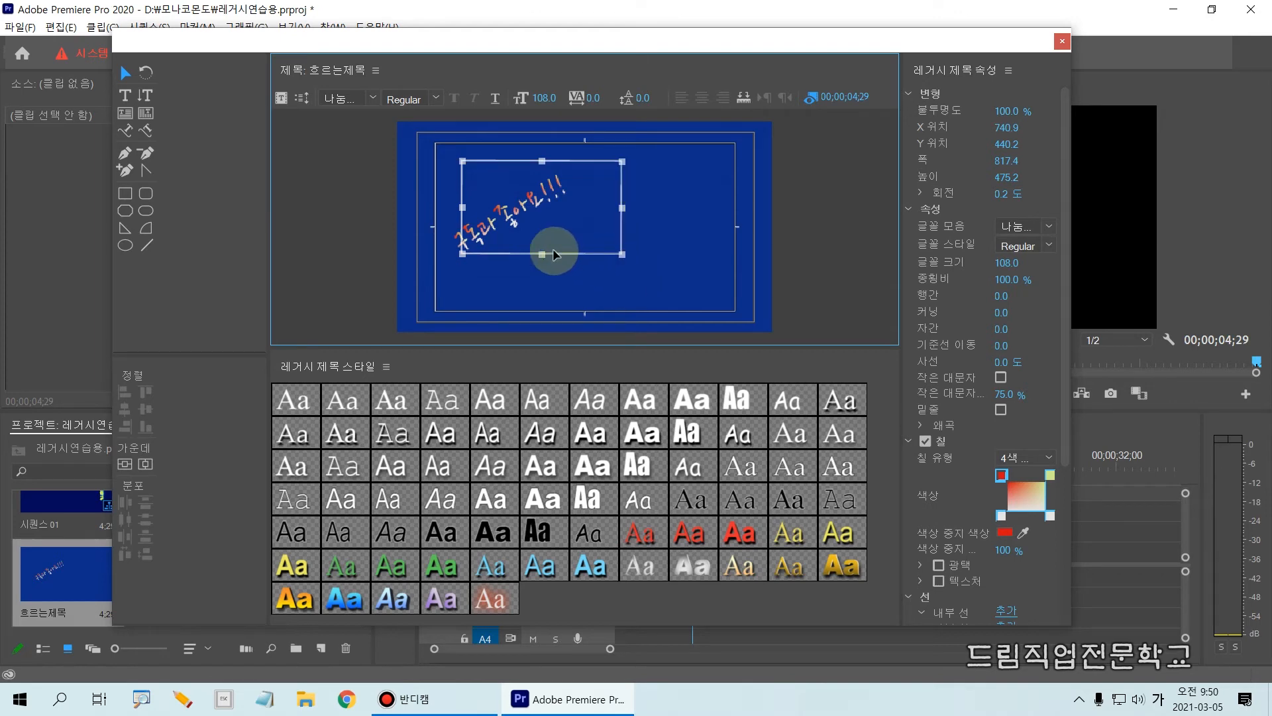
left_click(387, 367)
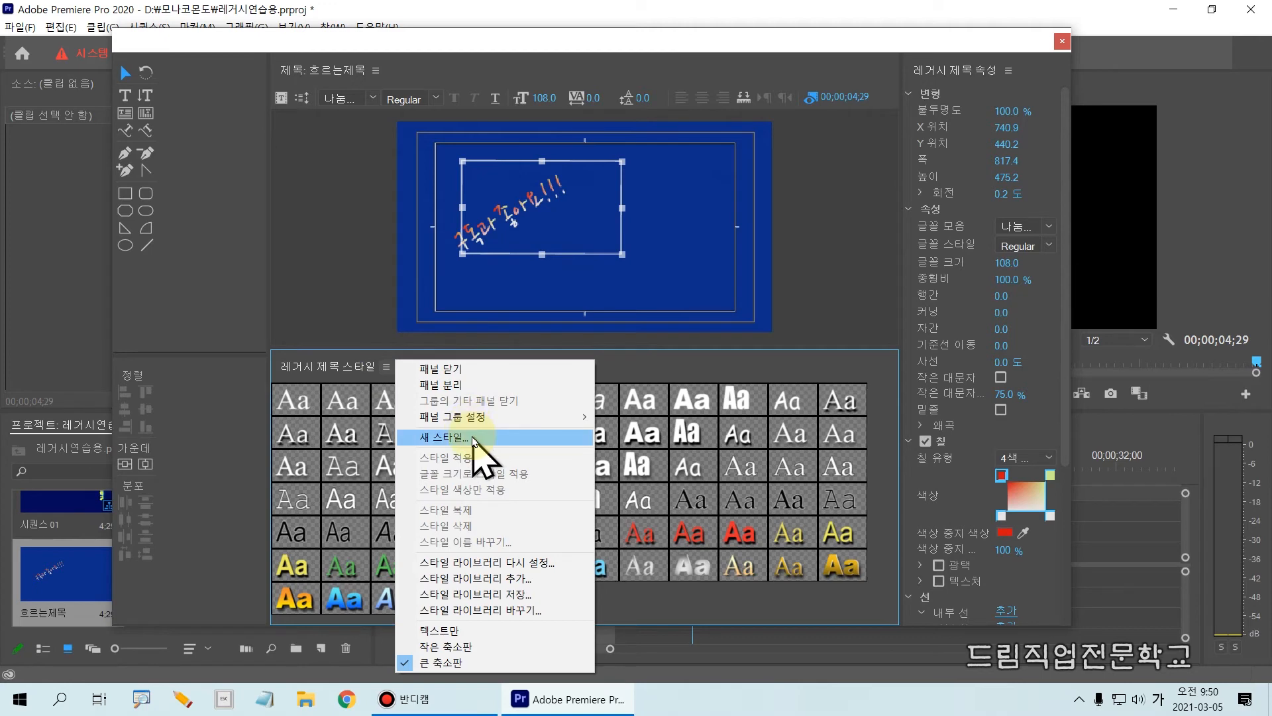
left_click_drag(383, 427, 510, 454)
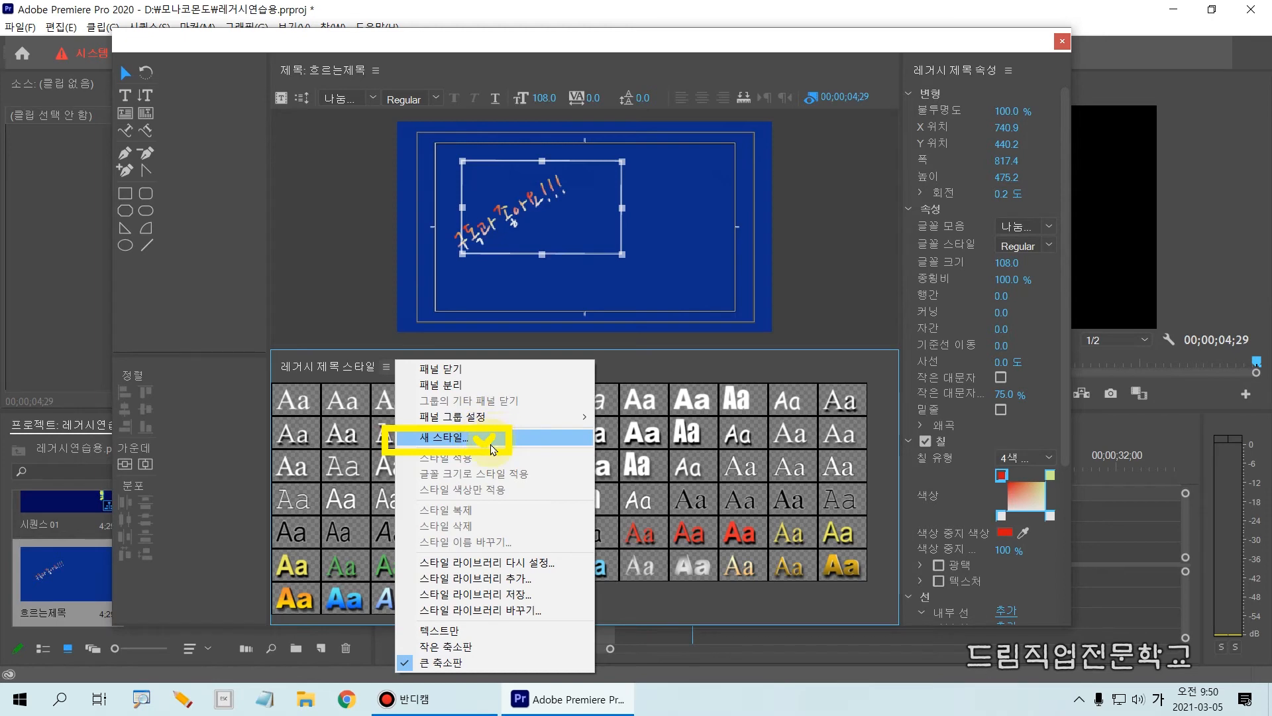
key("Escape")
left_click(388, 366)
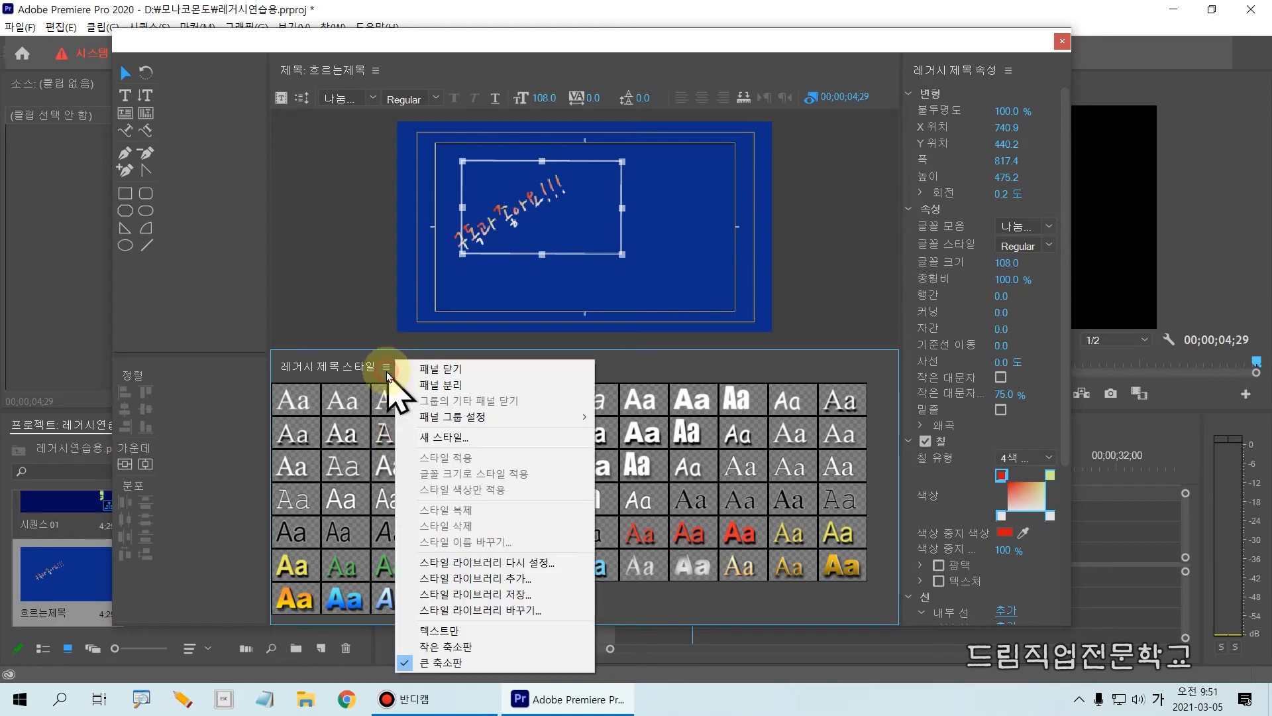
left_click(439, 438)
left_click_drag(597, 298, 662, 193)
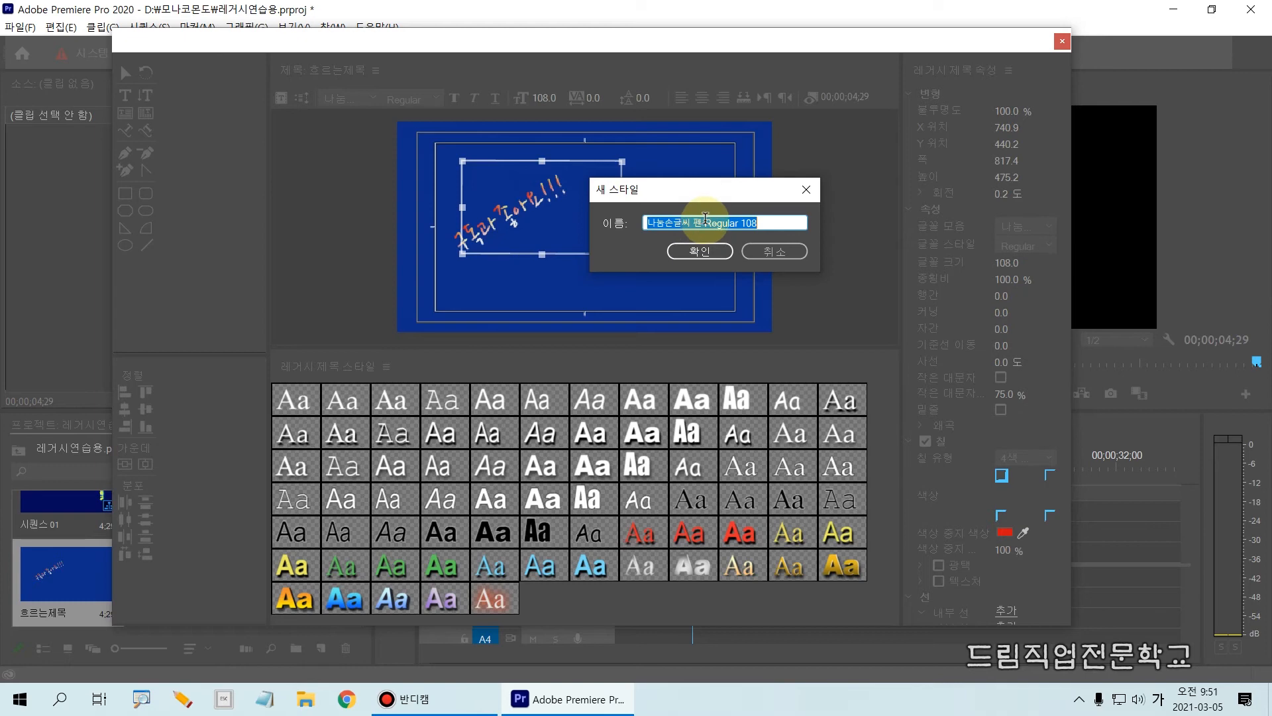
Try naming the new style 나눔손글씨 펜 4가지그라디언트.
left_click_drag(705, 222, 767, 221)
key("BackSpace")
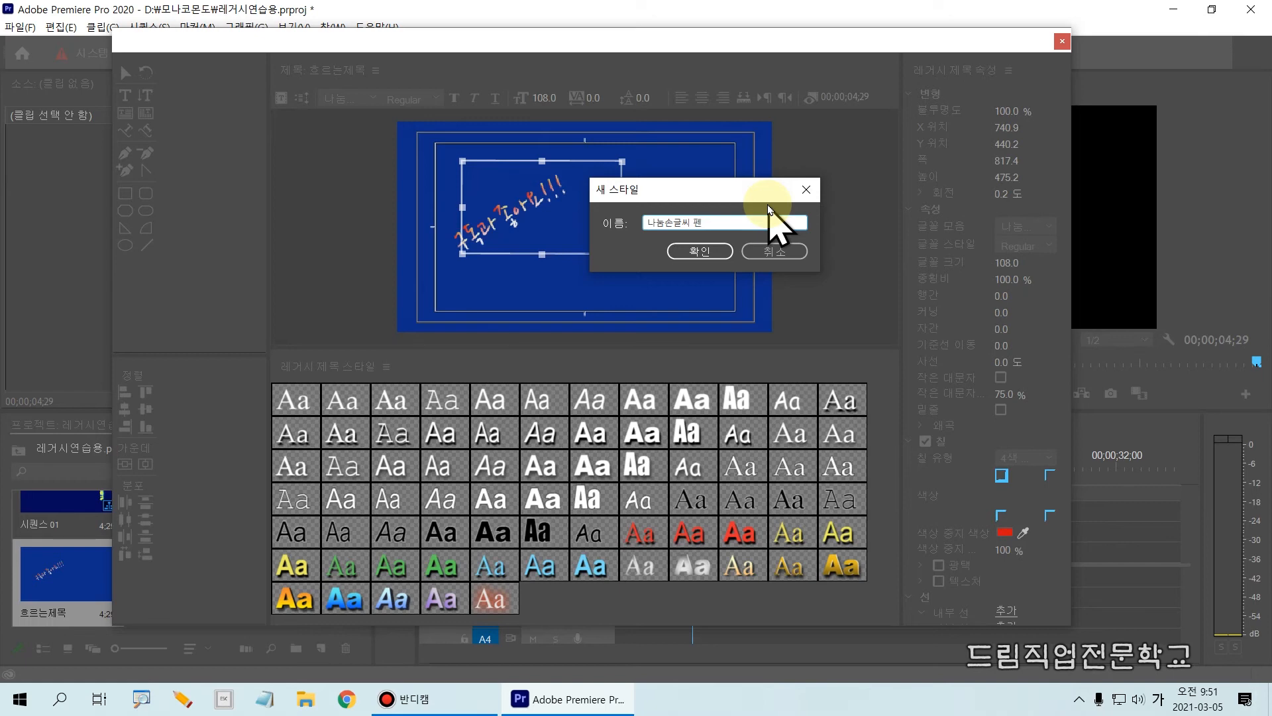
type("4")
type("ㄱㅏ")
type("지")
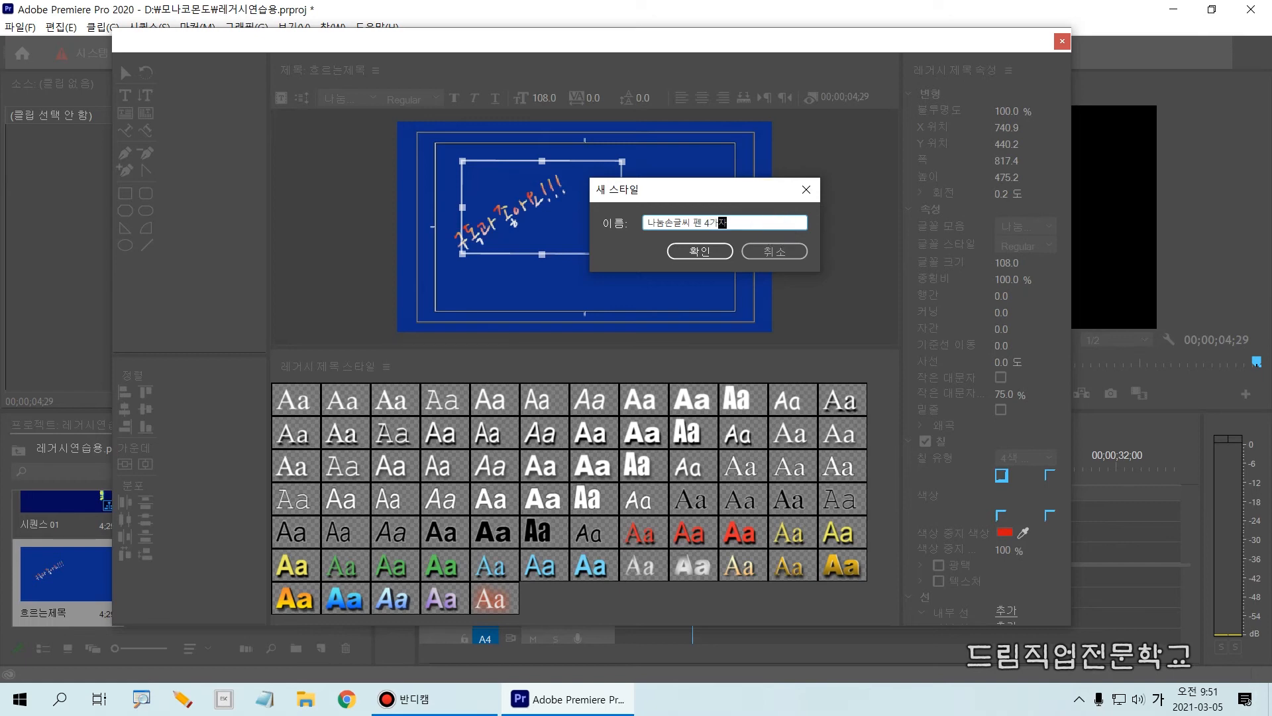
key("BackSpace")
key("BackSpace")
type("ㅈ")
type("그라")
type("디어")
type("너")
type("ㅌㅡ")
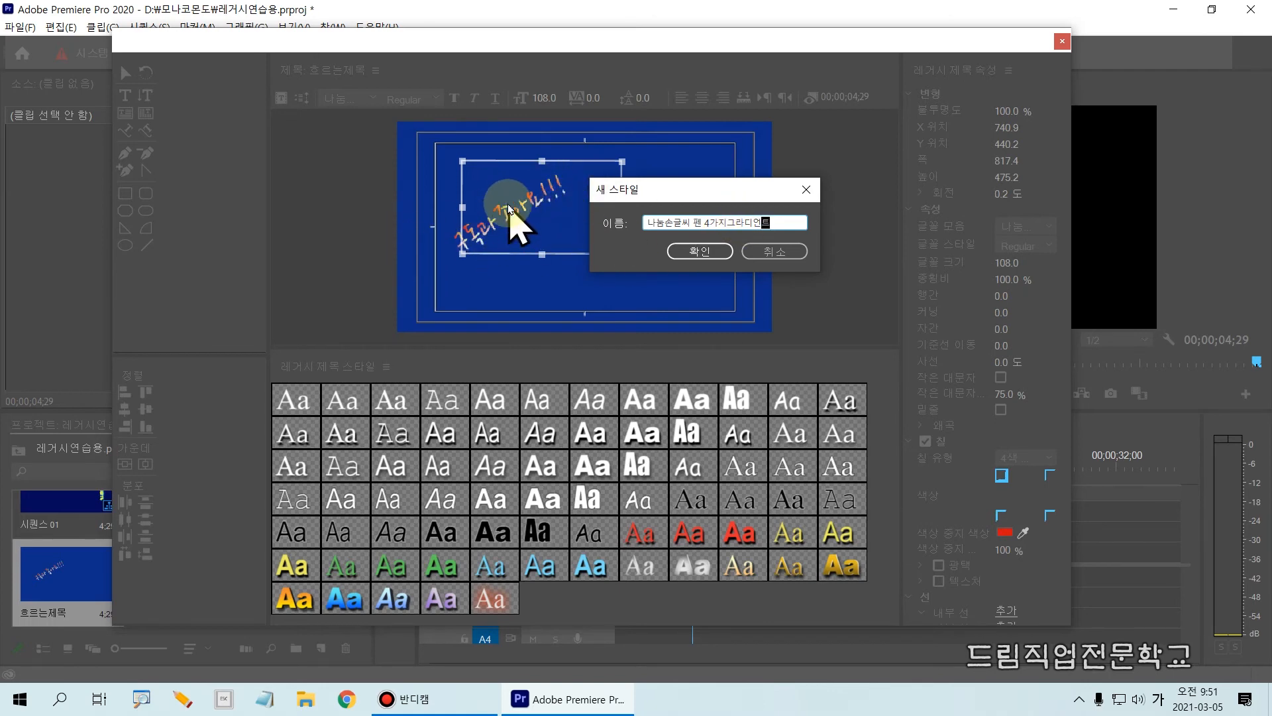
Name the new style 구독과좋아요 and add it to the title style library.
left_click_drag(781, 218, 619, 233)
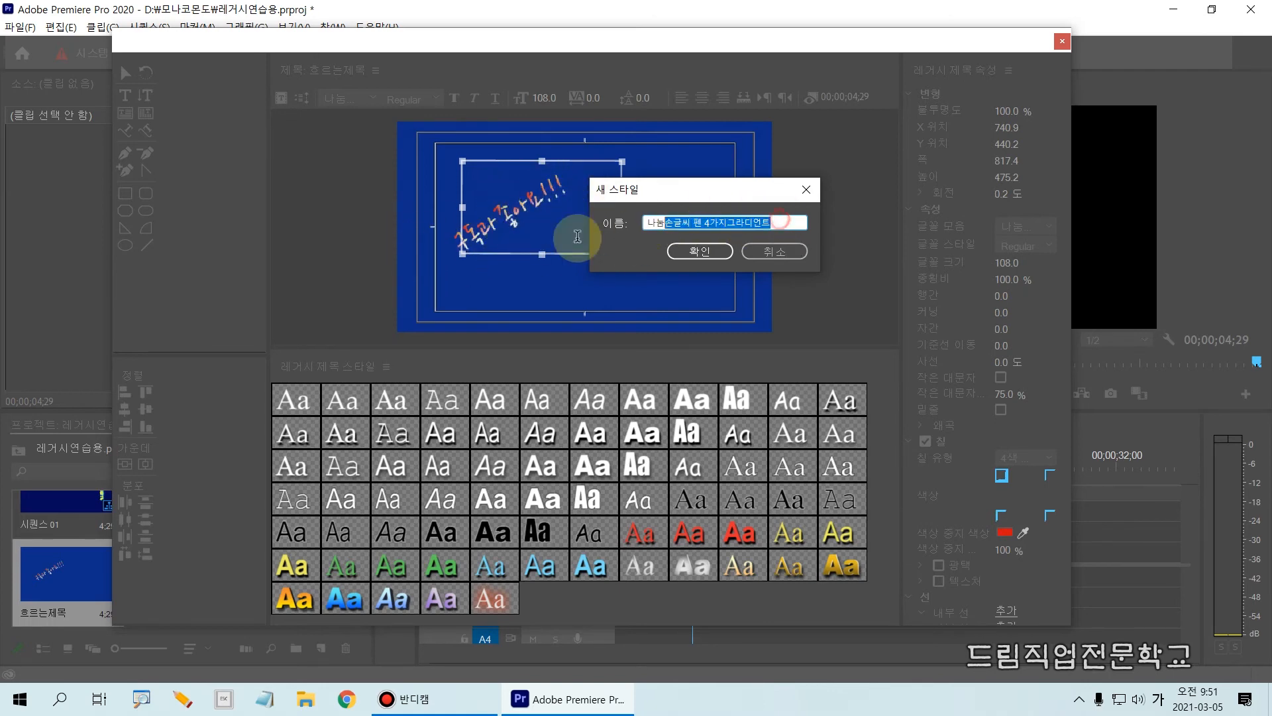
type("구도")
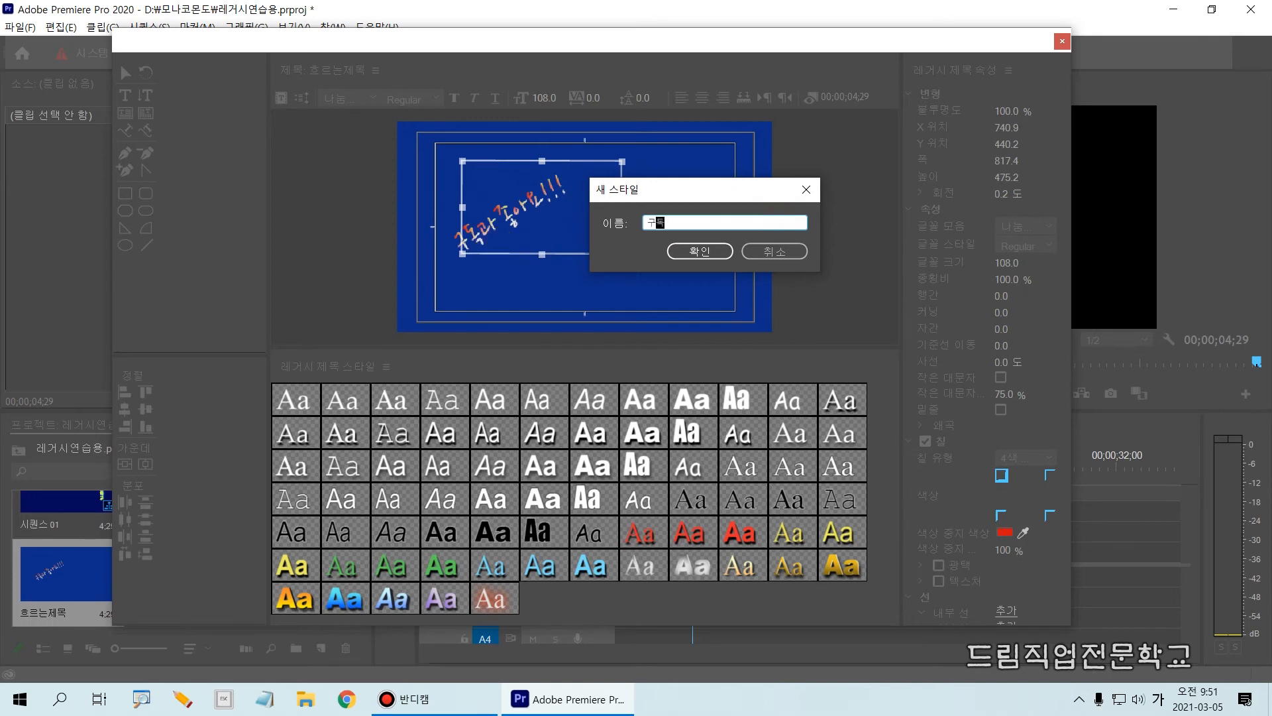
type("과좋아요")
left_click(708, 252)
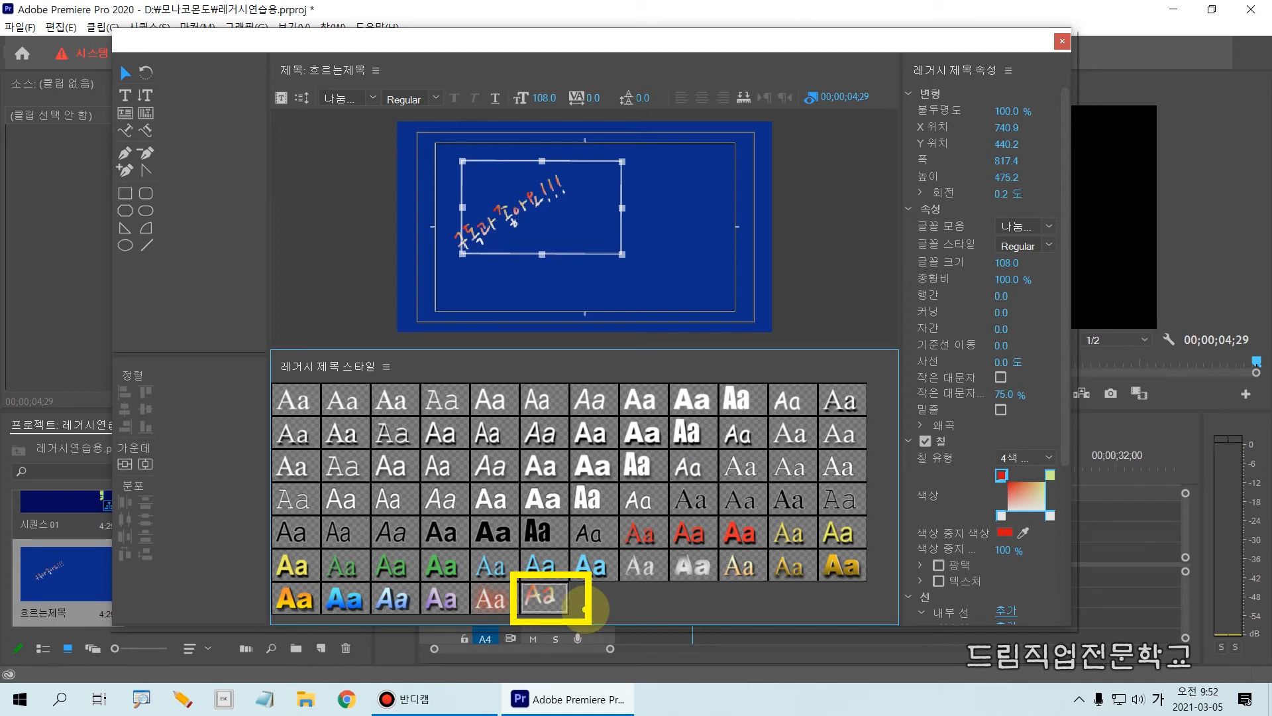
Enlarge the title styles area and try the full Bold purple gradient style on the path text.
left_click_drag(464, 348, 475, 274)
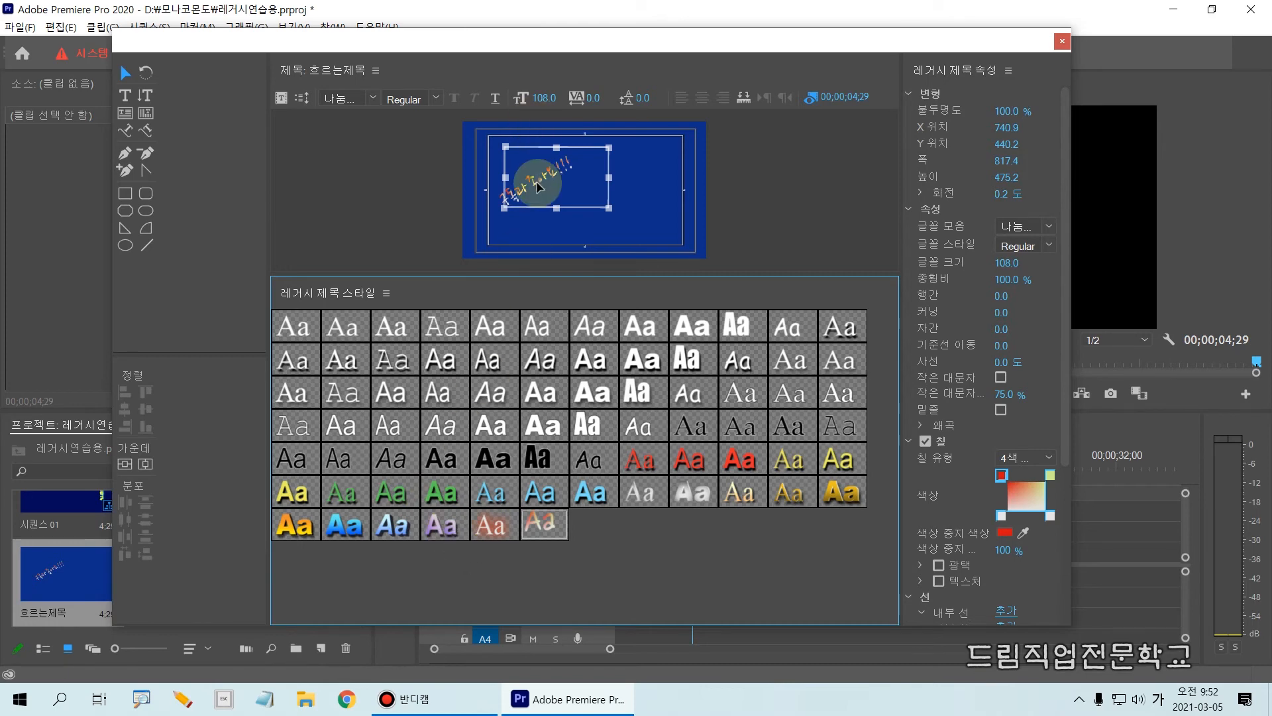
left_click(432, 528)
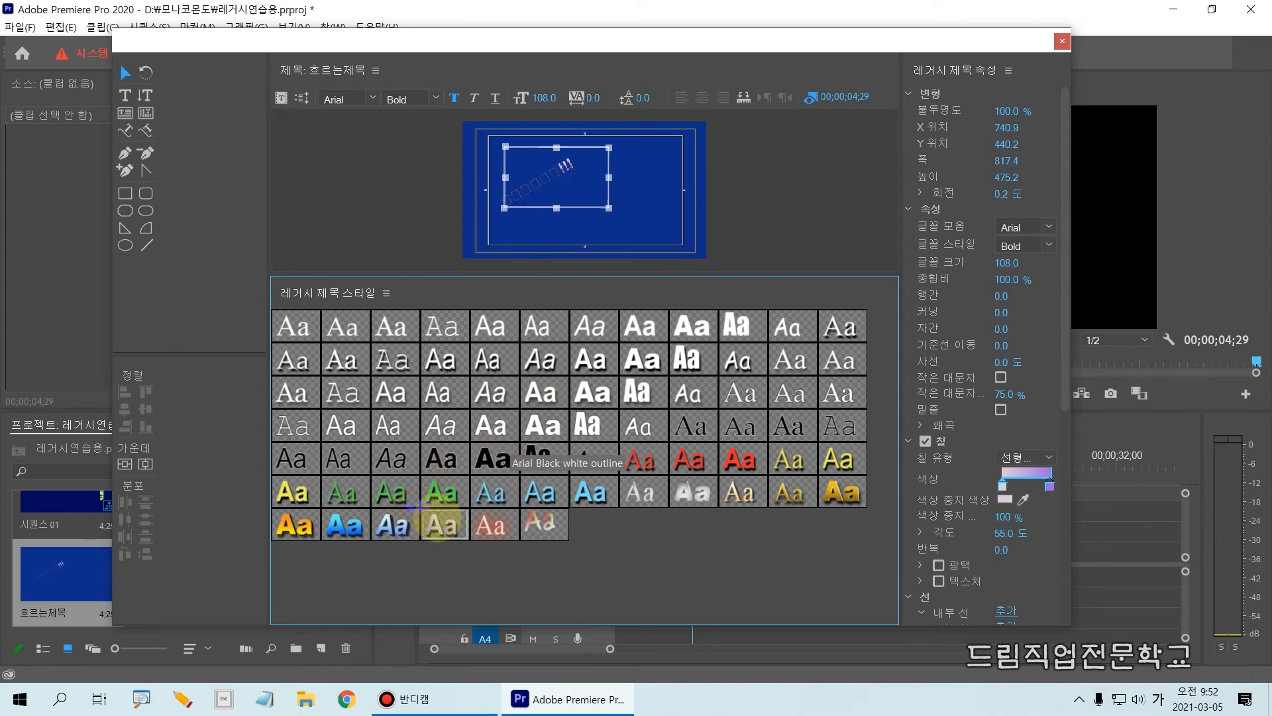
left_click(440, 524)
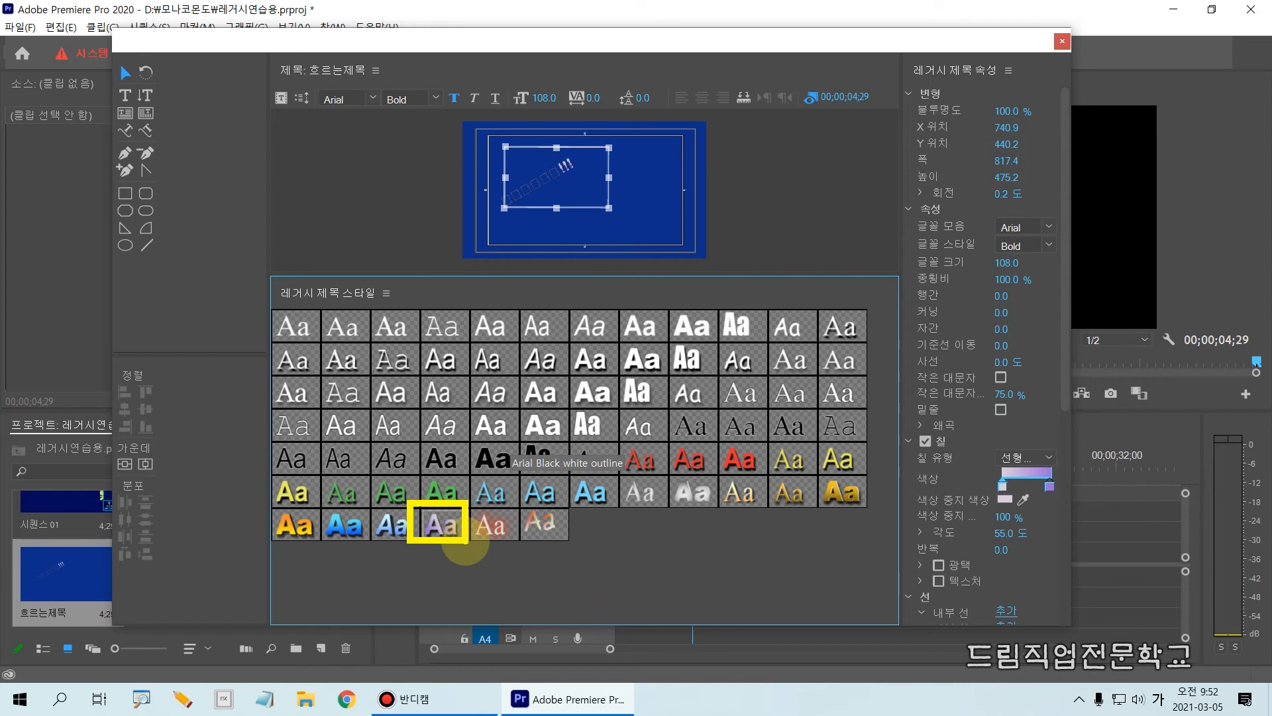
left_click(466, 543)
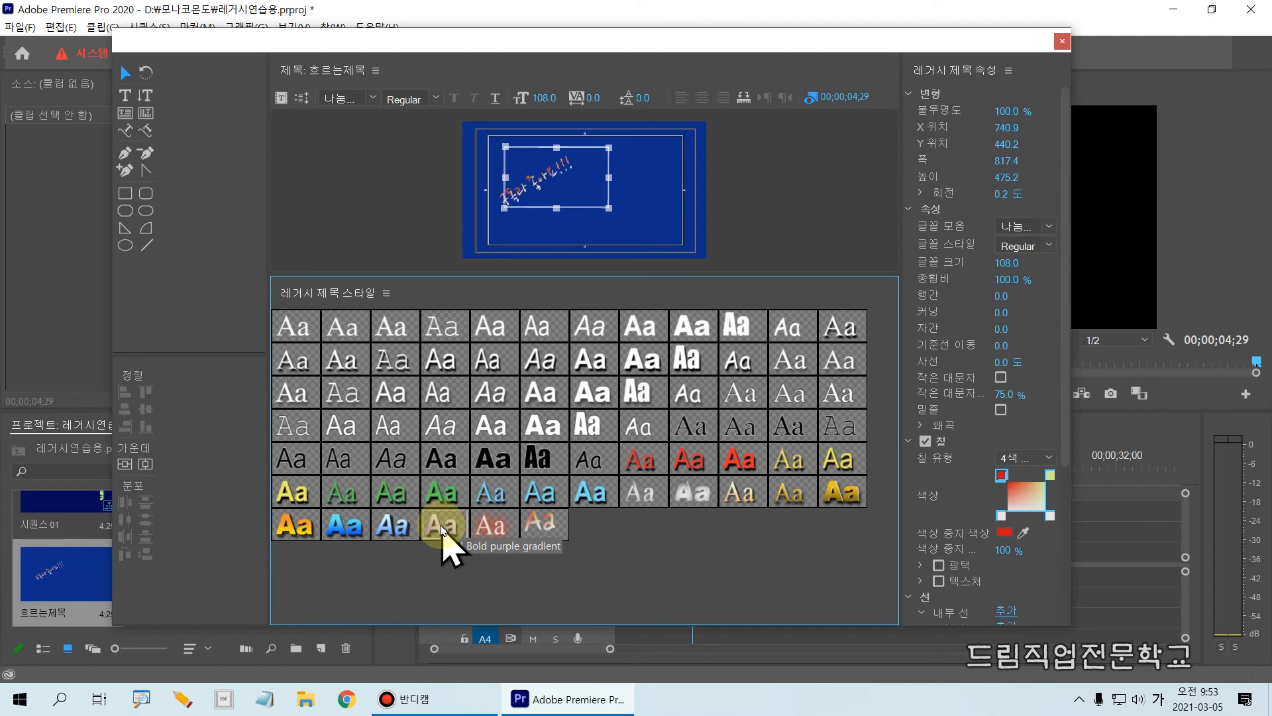
Apply only the style colors of Bold purple gradient and Arial Bold Italic blue depth to the path text.
left_click(443, 529)
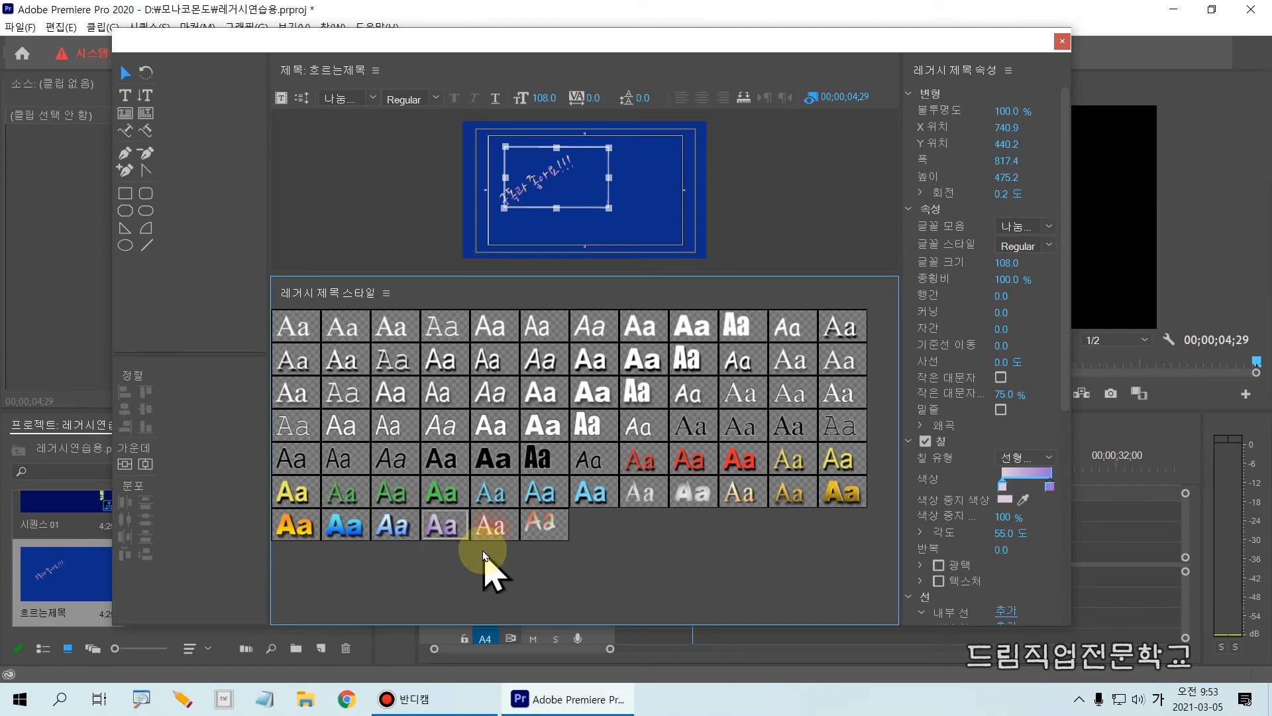
left_click(442, 531)
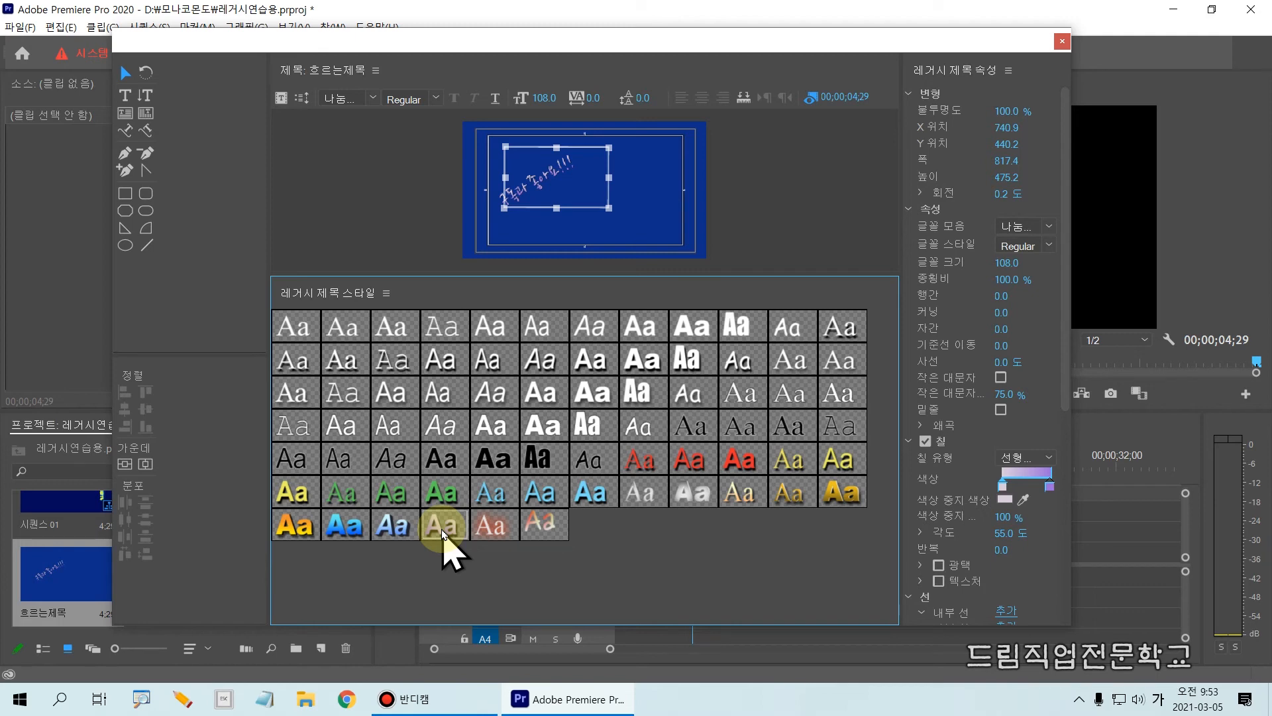
right_click(390, 529)
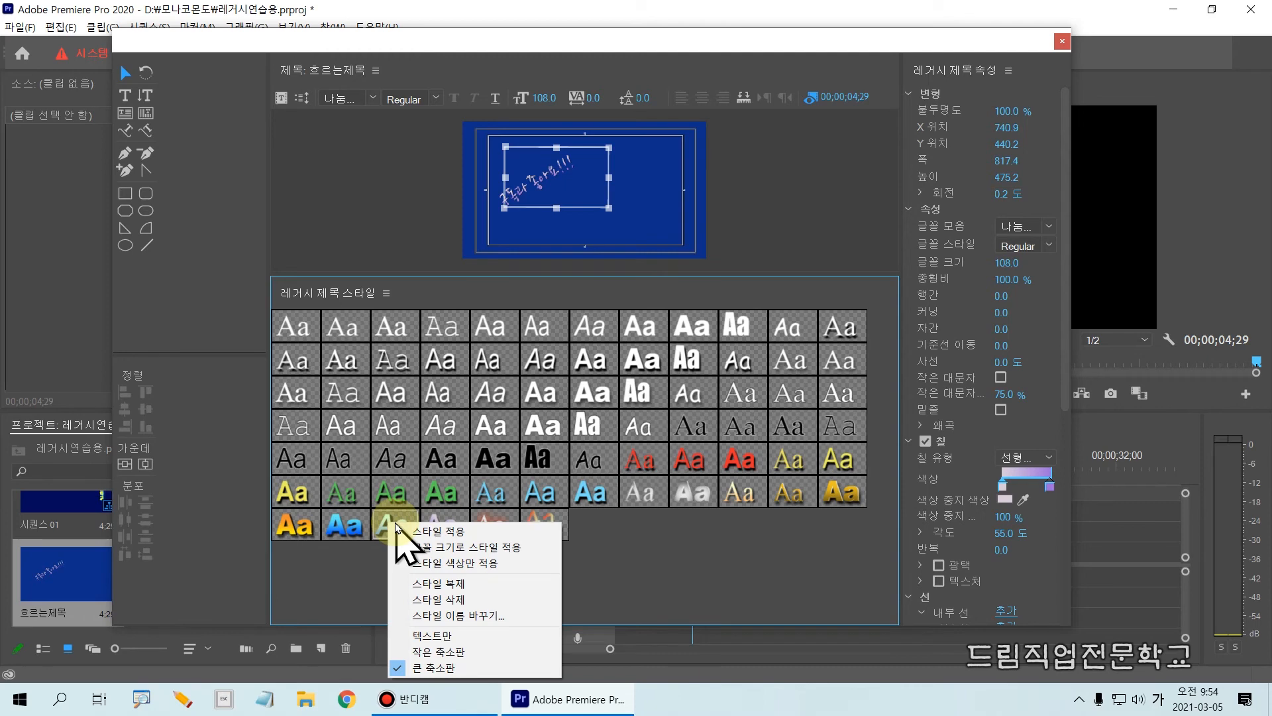
key("ctrl+2")
left_click_drag(371, 509, 420, 539)
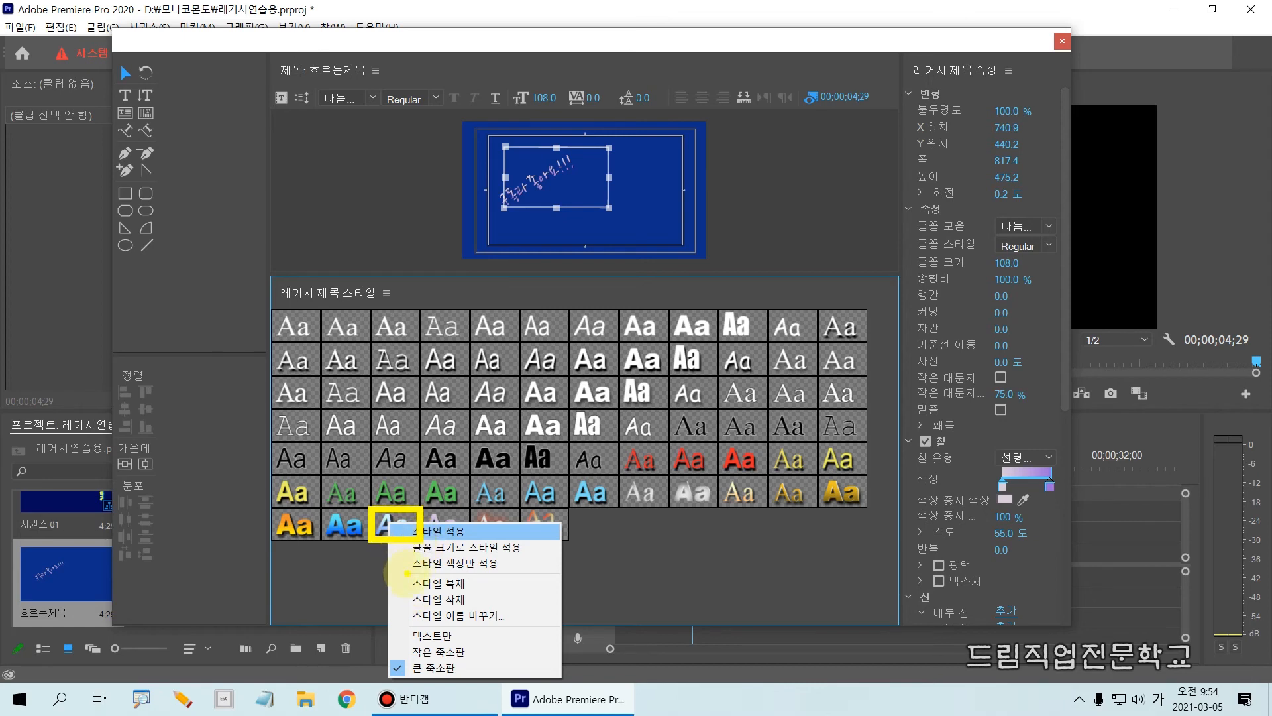
left_click_drag(406, 544, 551, 579)
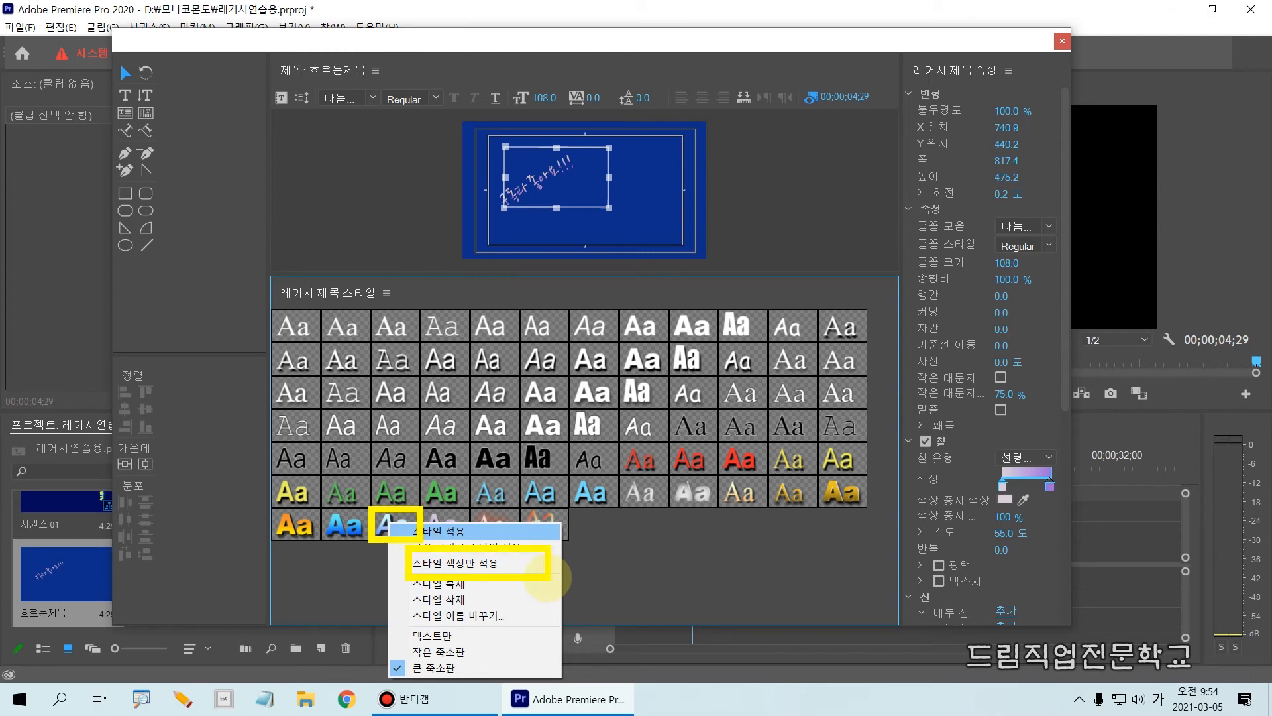
mouse_move(393, 550)
left_mouse_down()
mouse_move(415, 574)
mouse_move(543, 579)
left_mouse_up()
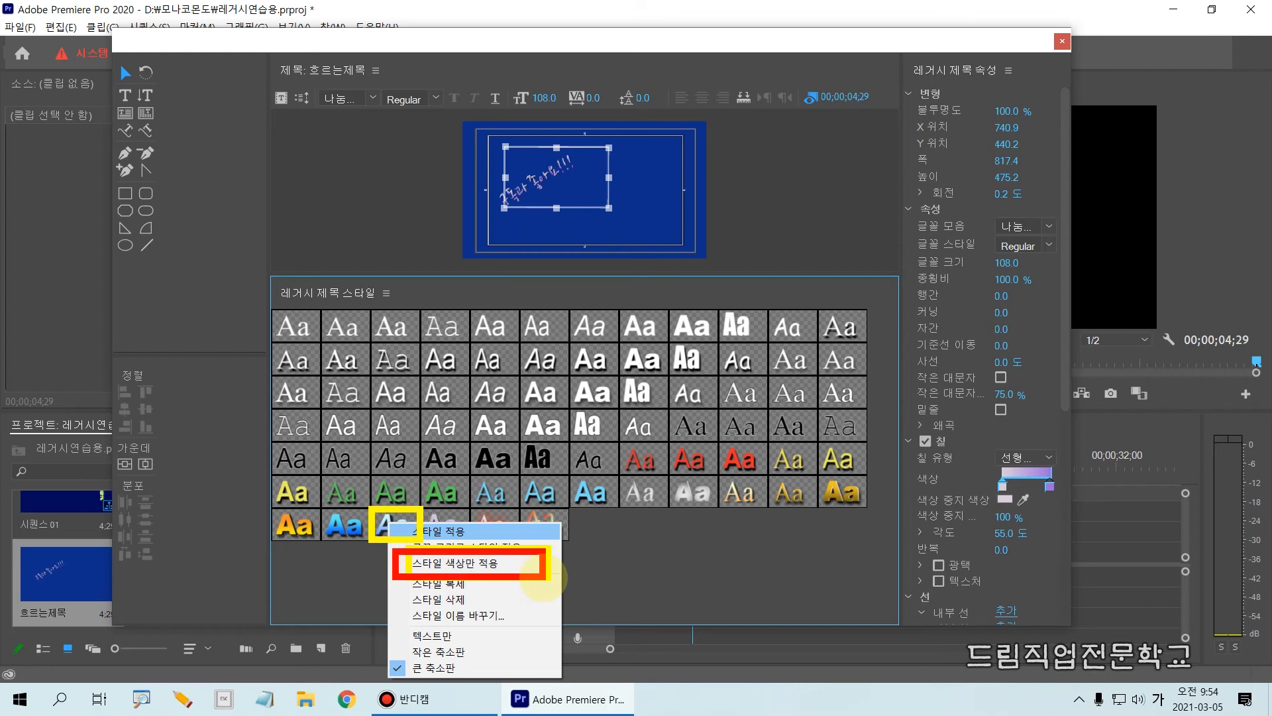
key("Escape")
right_click(407, 532)
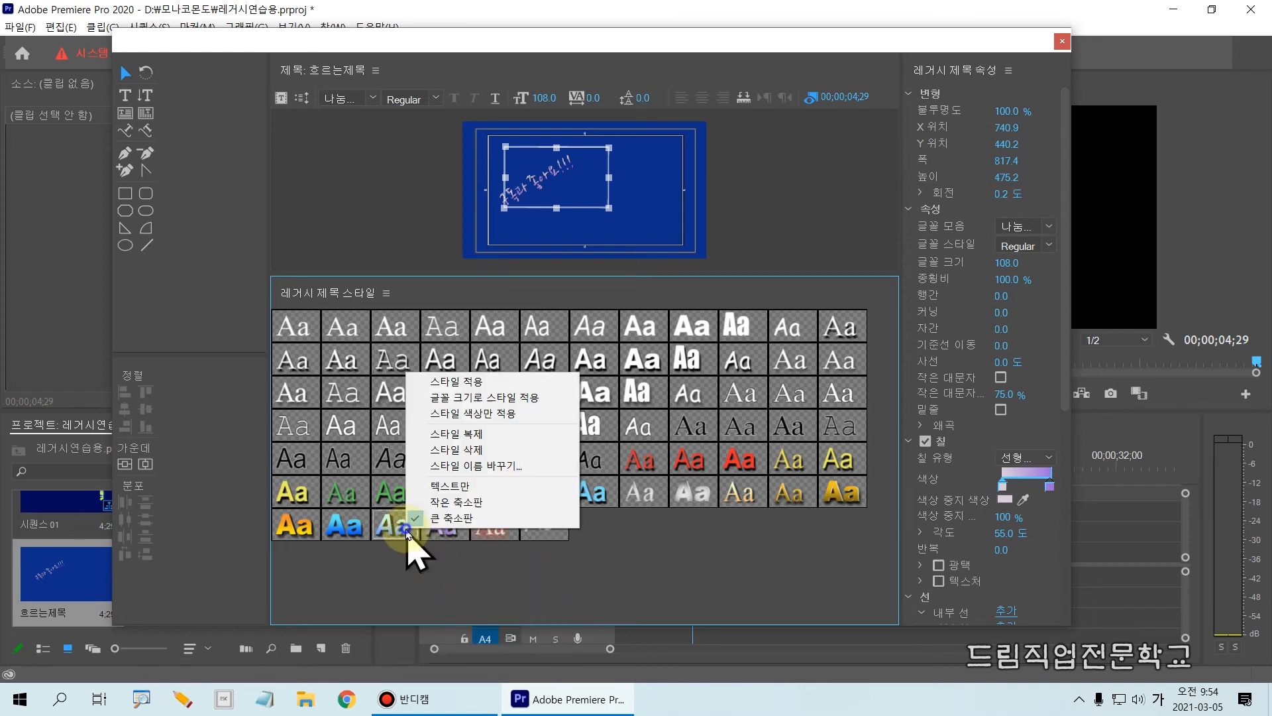
left_click(481, 415)
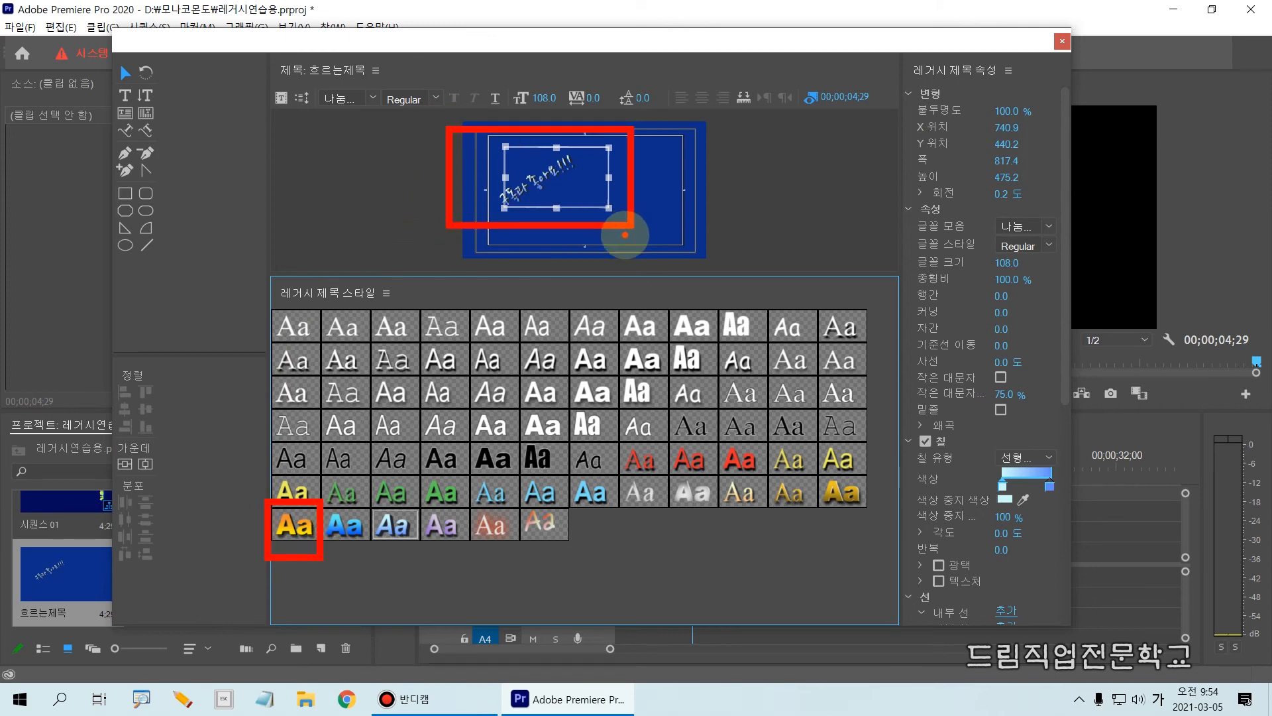
Apply only the Arial Black yellow orange gradient colors to the path text, and reapply the saved 구독과좋아요 style.
left_click(303, 529)
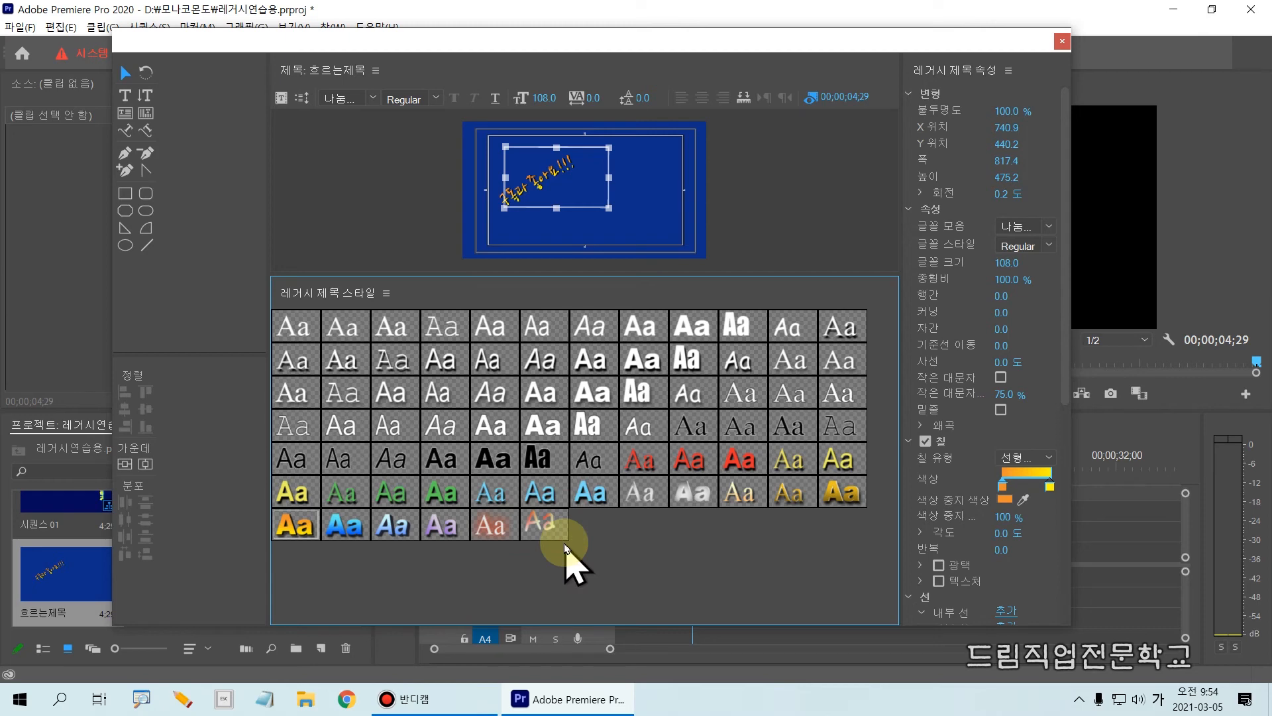
left_click(548, 530)
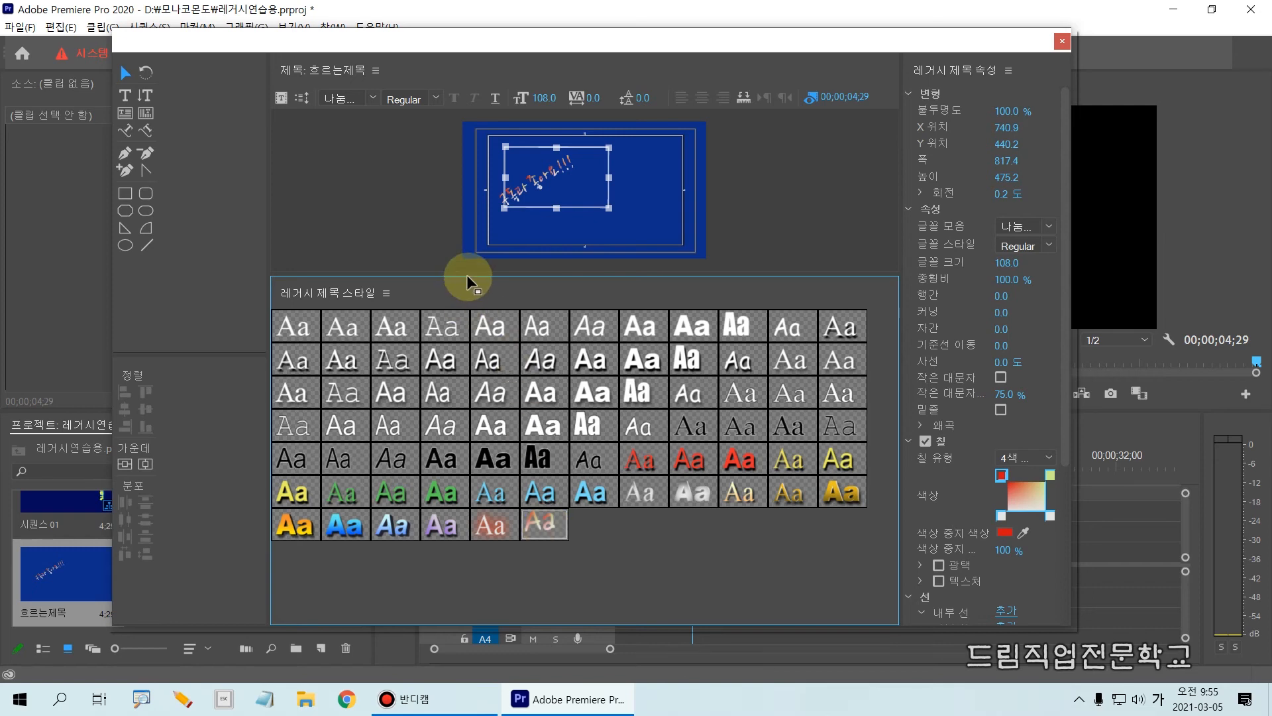
Shrink the title styles area so the title canvas is larger, and deselect the path text.
left_click_drag(482, 274, 482, 275)
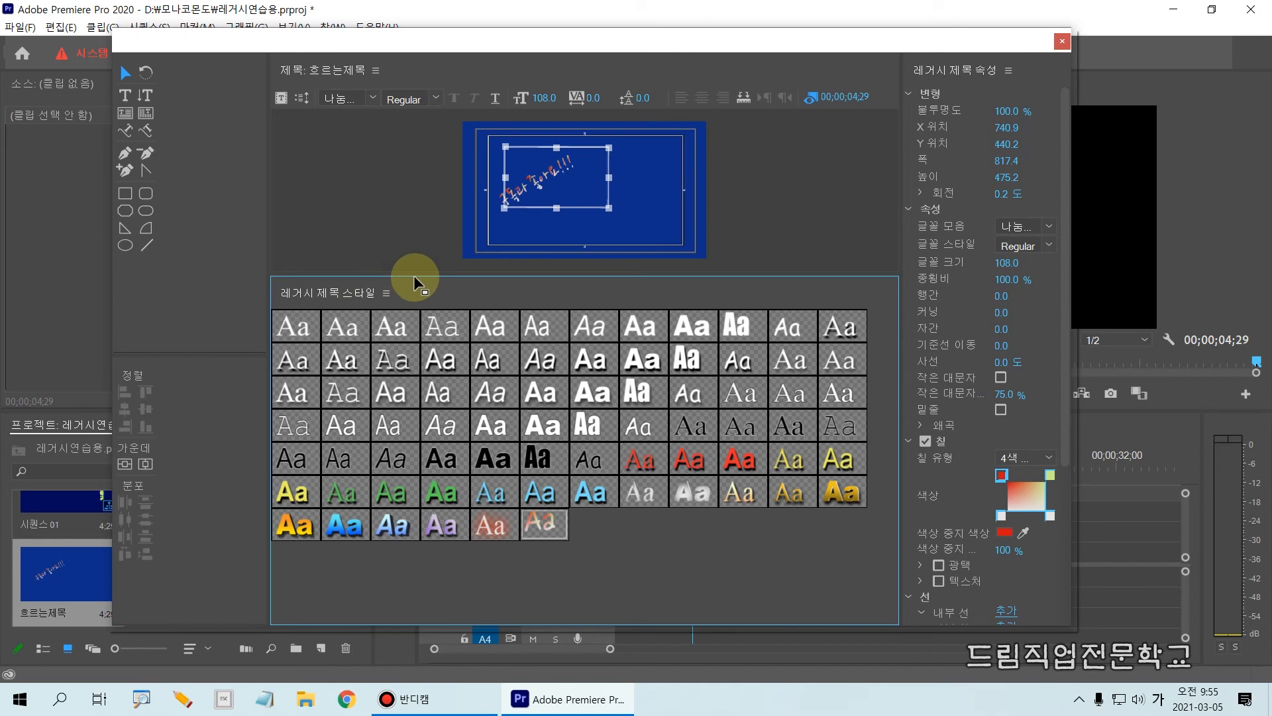
left_click_drag(417, 273, 412, 563)
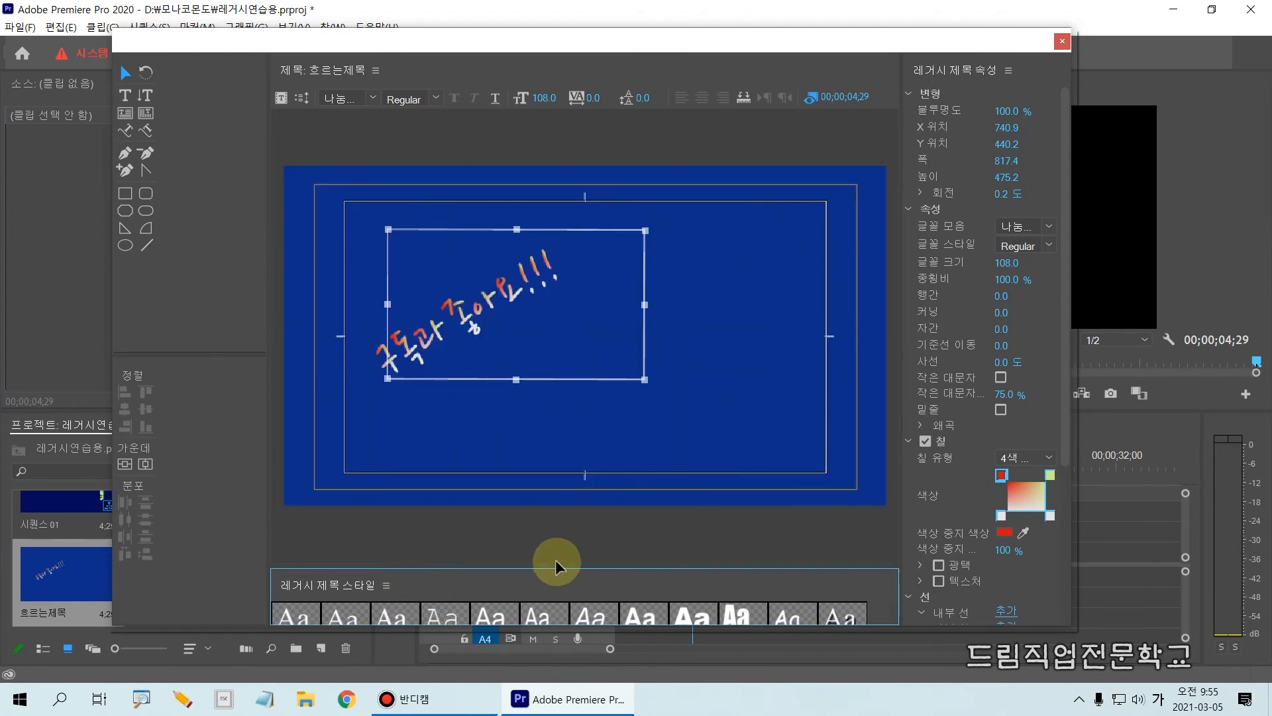
left_click_drag(563, 566, 593, 272)
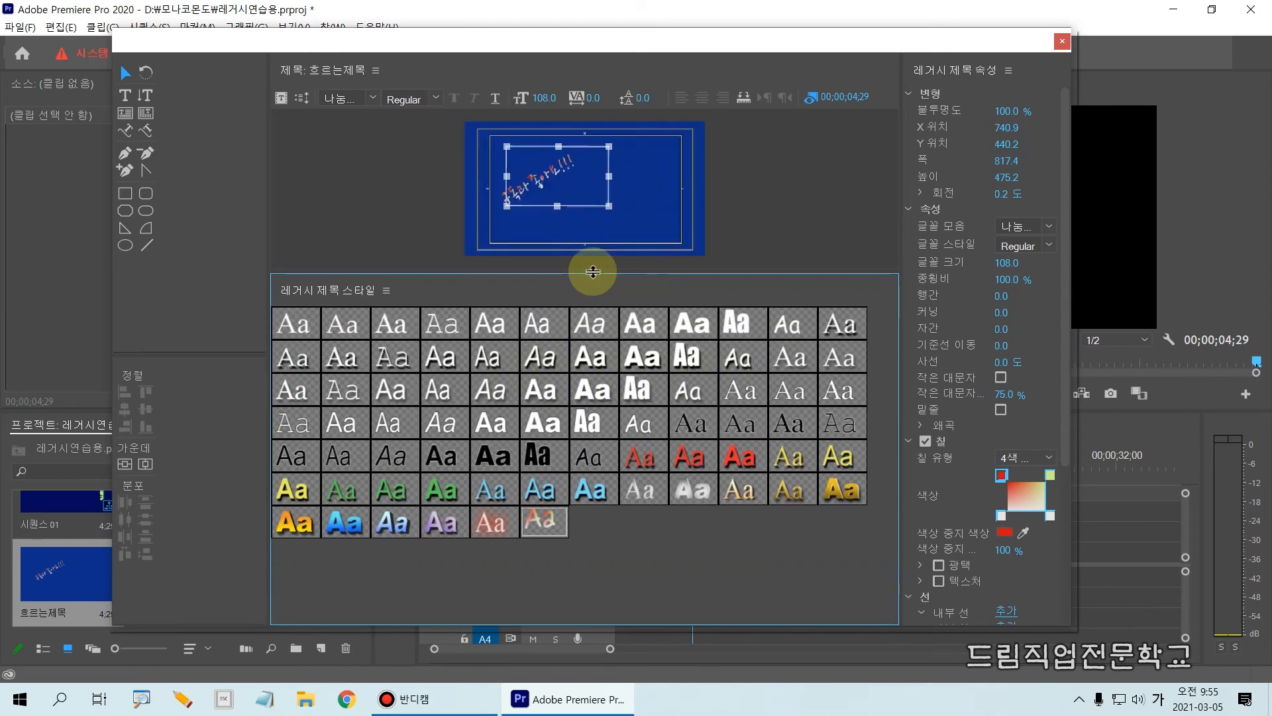
left_click_drag(593, 272, 593, 584)
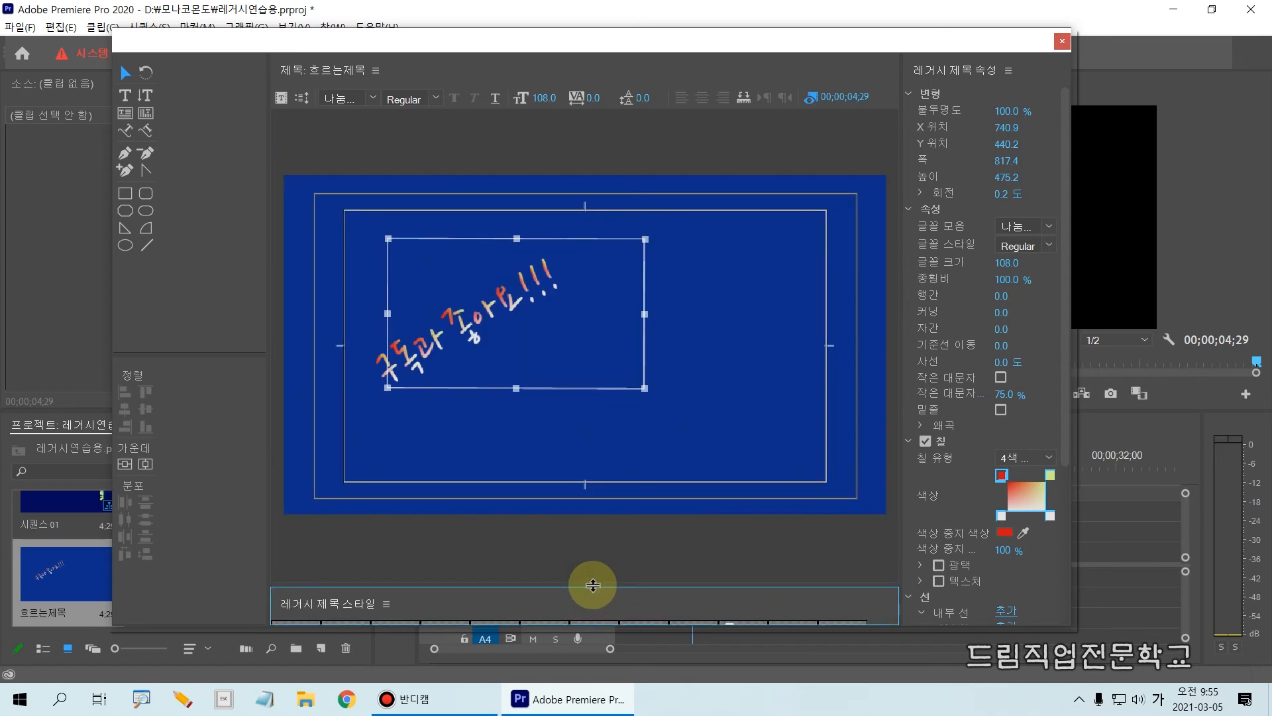
left_click(581, 416)
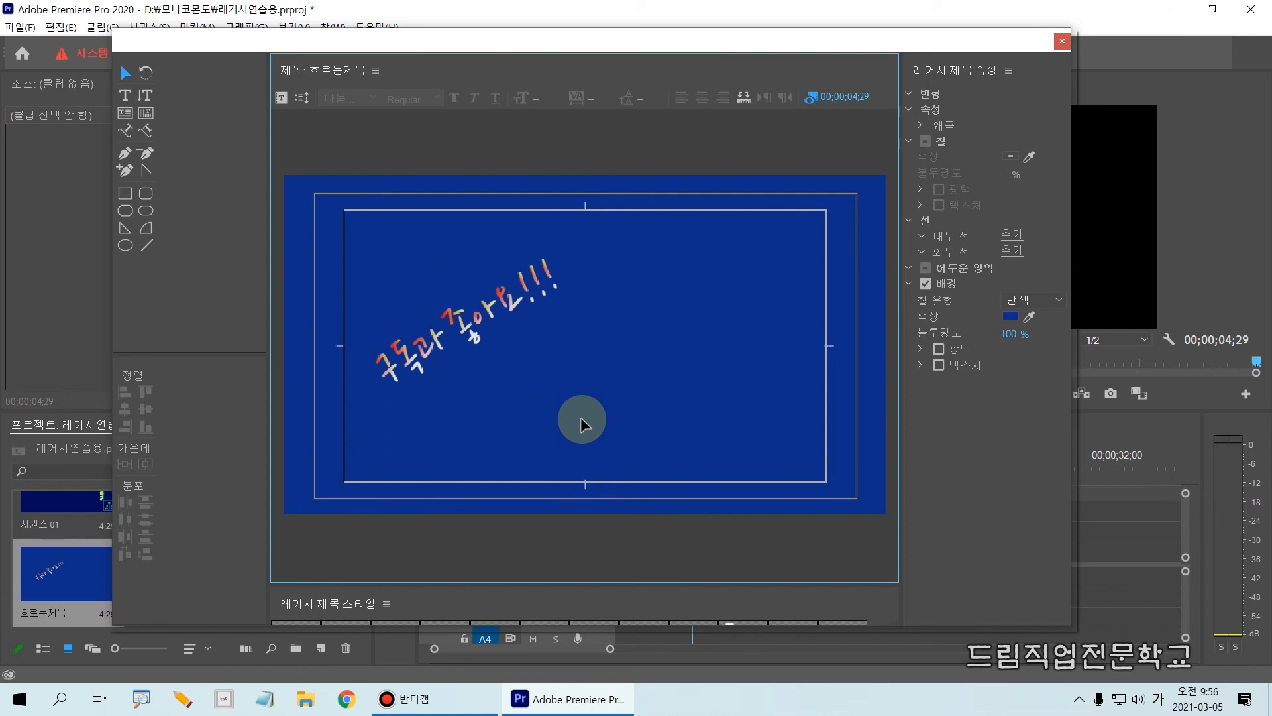
key("ctrl+2")
mouse_move(104, 121)
left_mouse_down()
mouse_move(148, 162)
mouse_move(152, 150)
left_mouse_up()
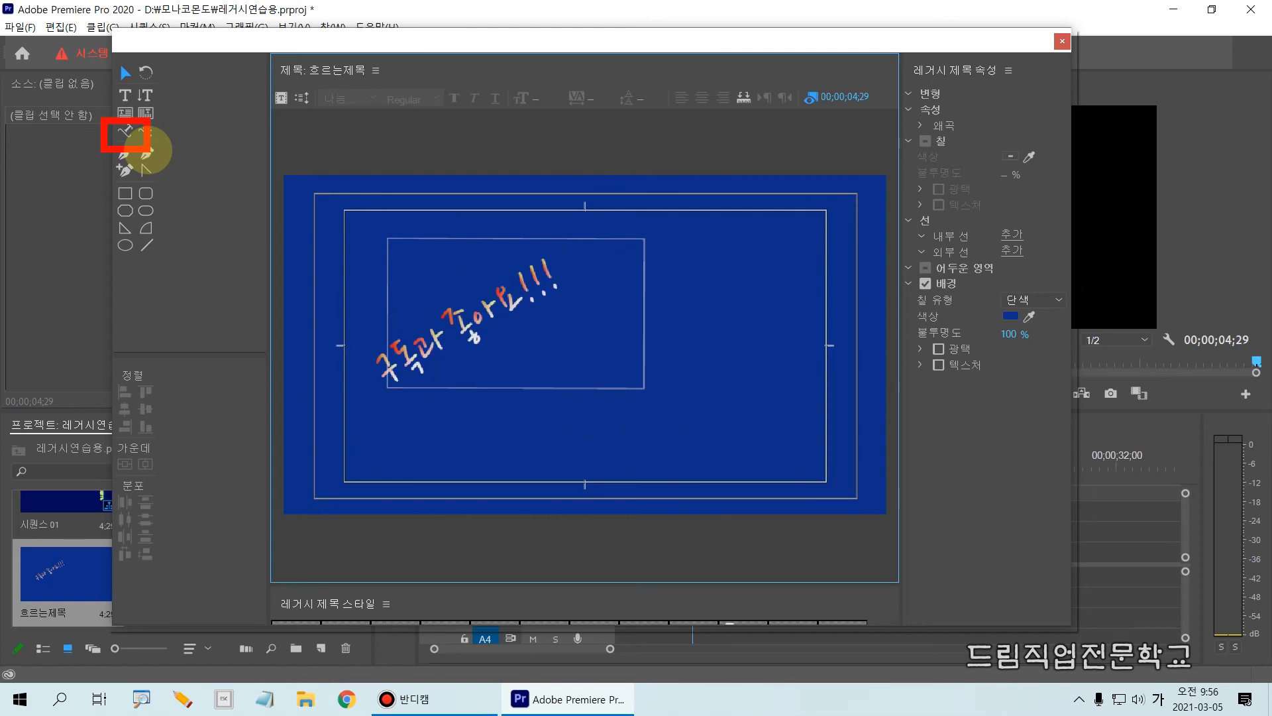
key("Escape")
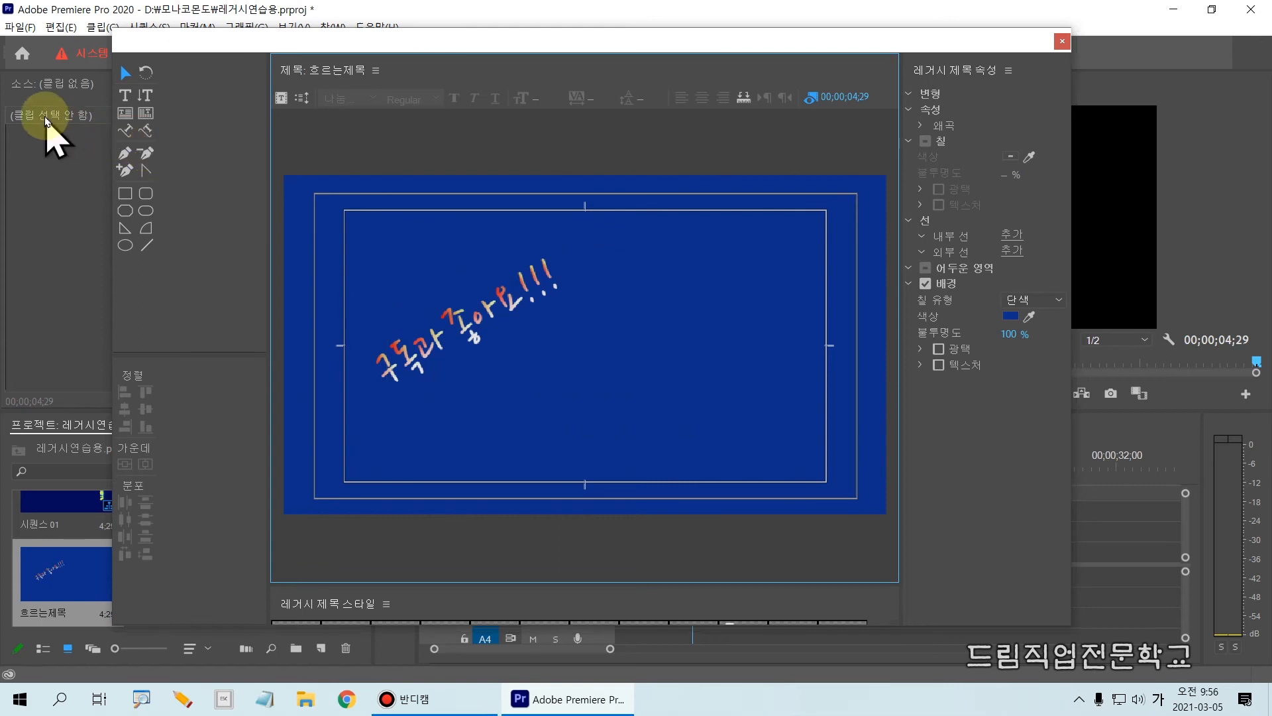
Try a new text path below the existing slanted text, with a plain start point and a smooth second point curving it upward.
left_click(125, 132)
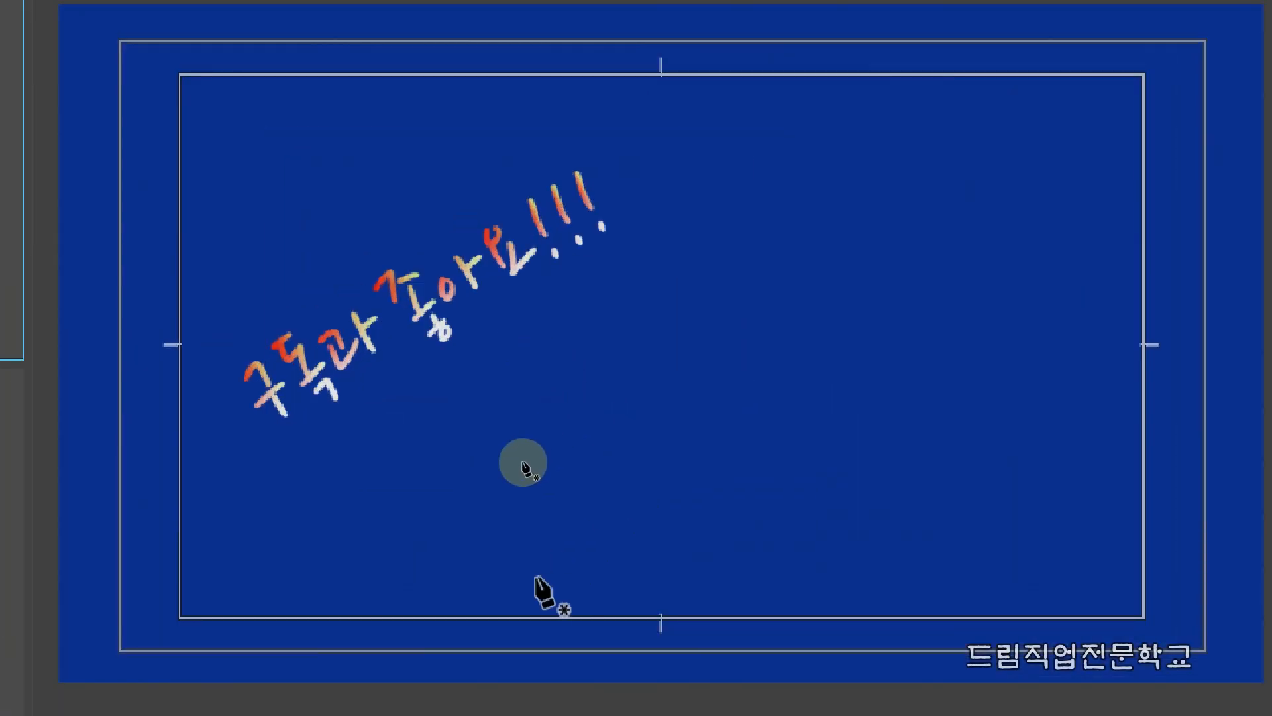
left_click(476, 531)
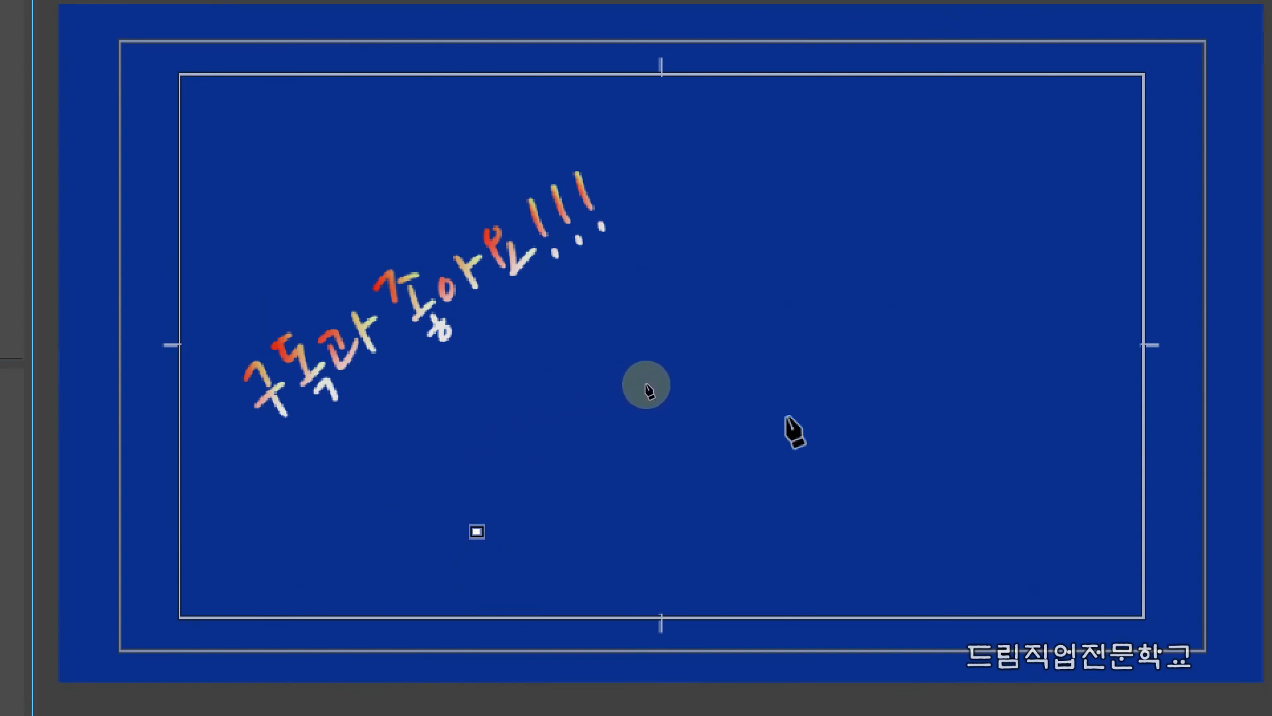
left_click_drag(765, 408, 903, 438)
left_click_drag(908, 345, 691, 282)
left_click_drag(800, 253, 957, 420)
left_click_drag(797, 420, 865, 425)
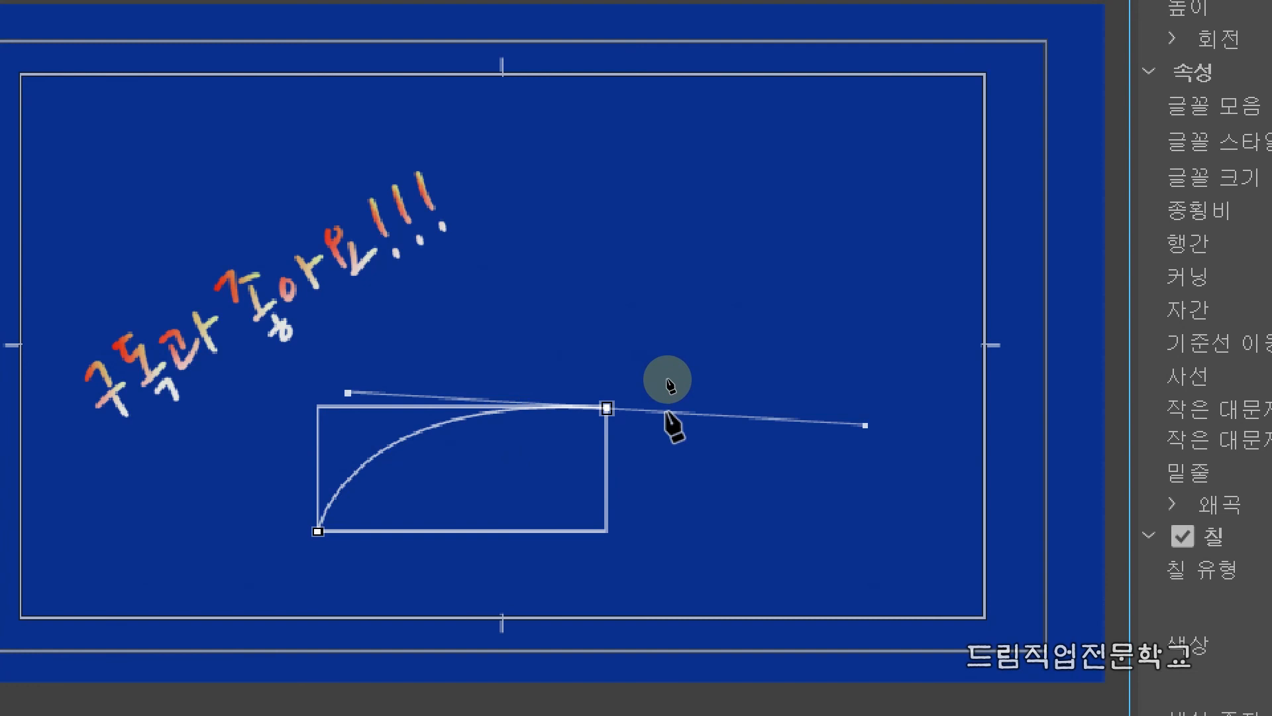
key("v")
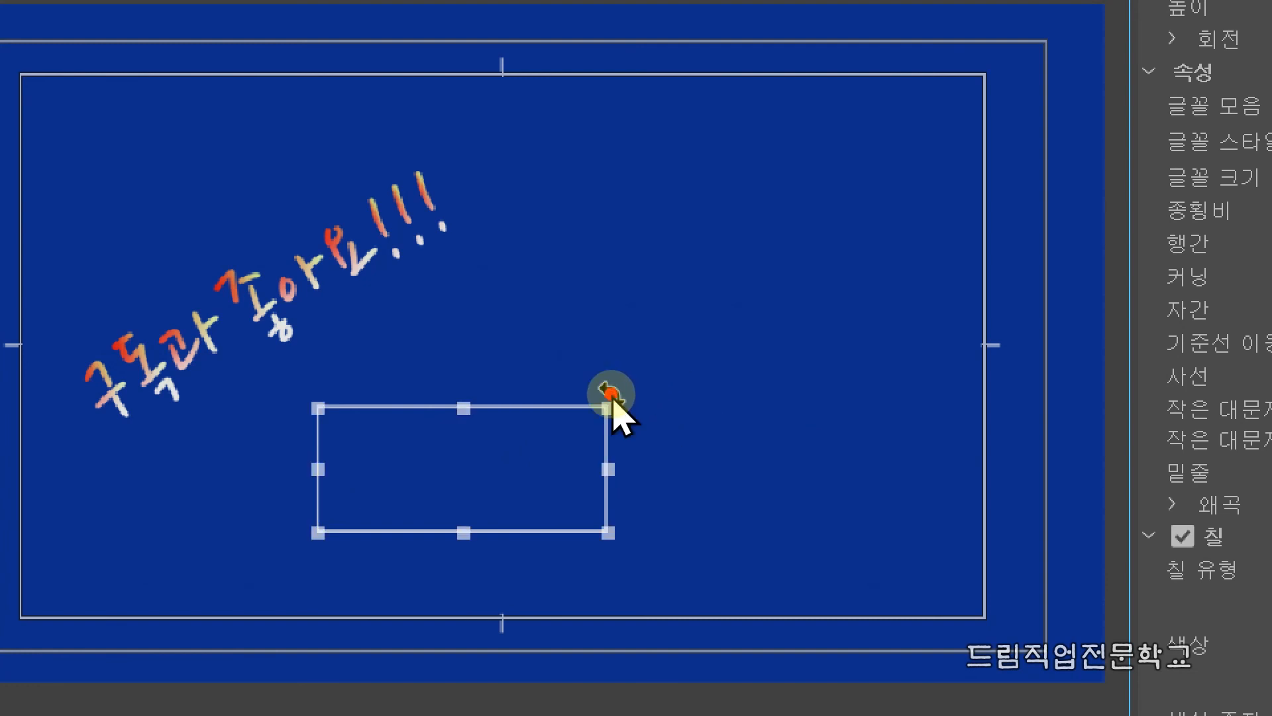
mouse_move(326, 525)
left_mouse_down()
mouse_move(395, 456)
mouse_move(606, 418)
left_mouse_up()
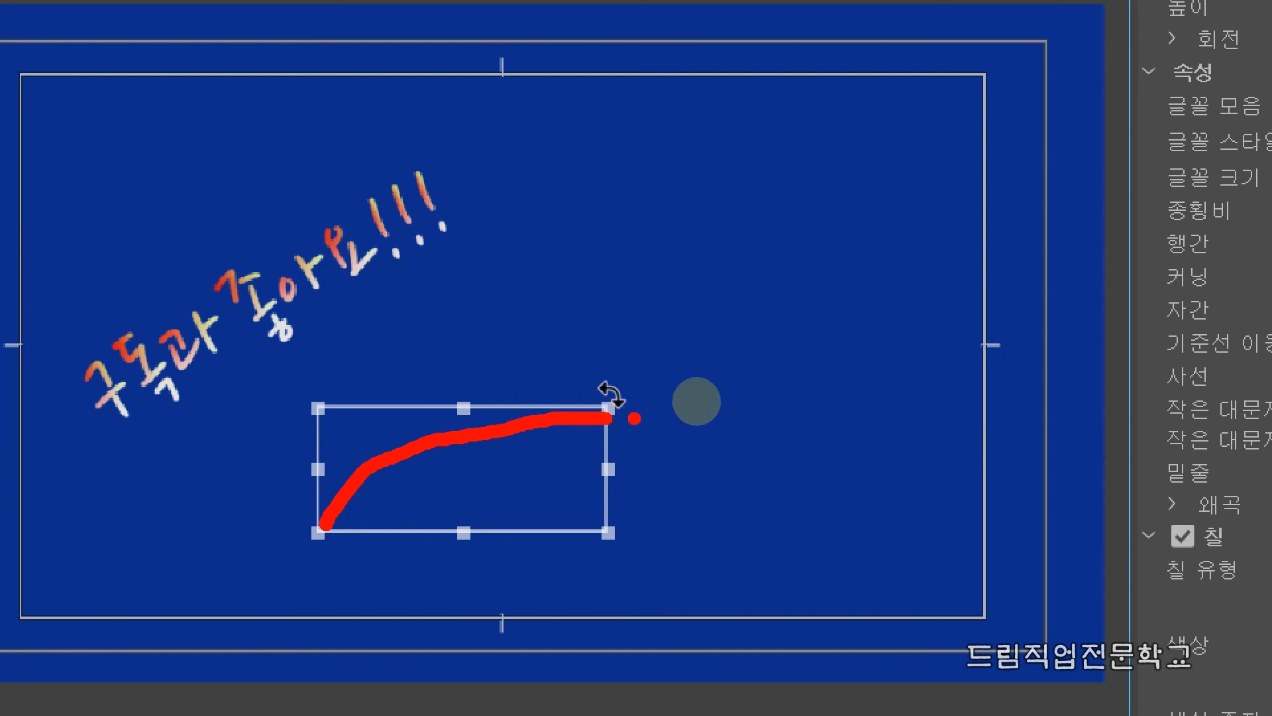
left_click_drag(809, 221, 816, 223)
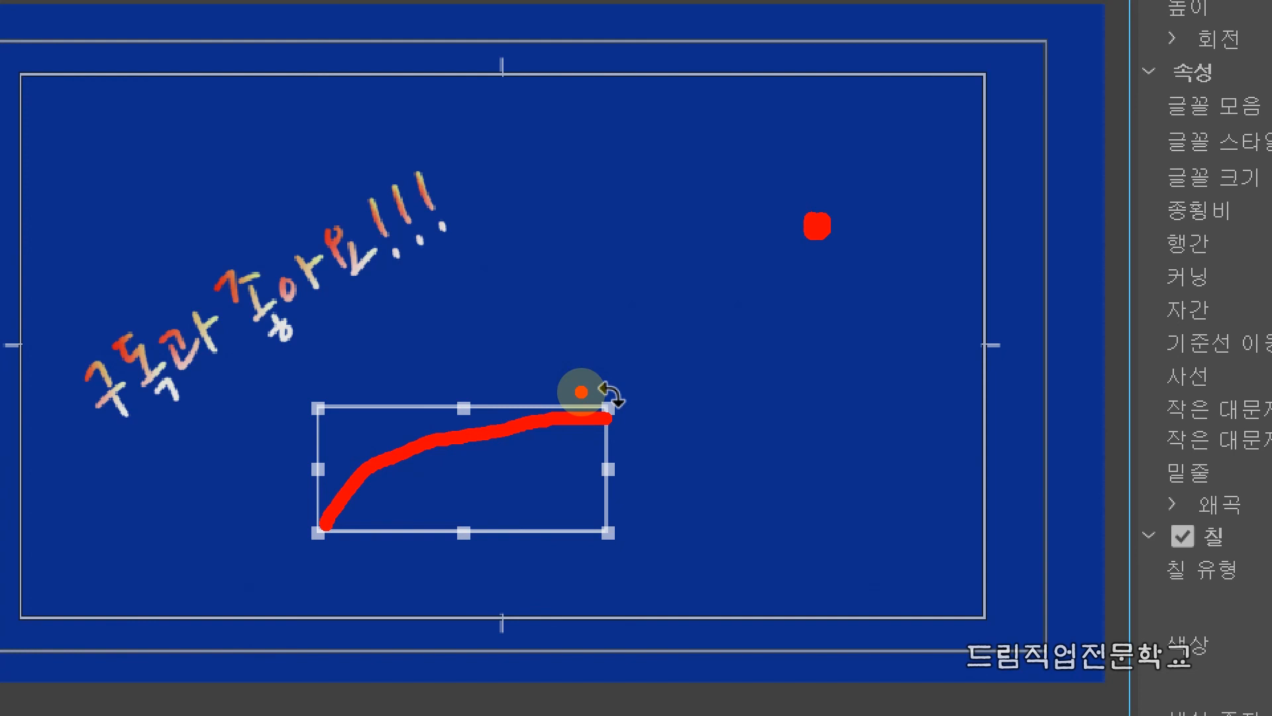
key("y")
mouse_move(608, 406)
left_mouse_down()
mouse_move(597, 372)
mouse_move(477, 296)
mouse_move(466, 302)
left_mouse_up()
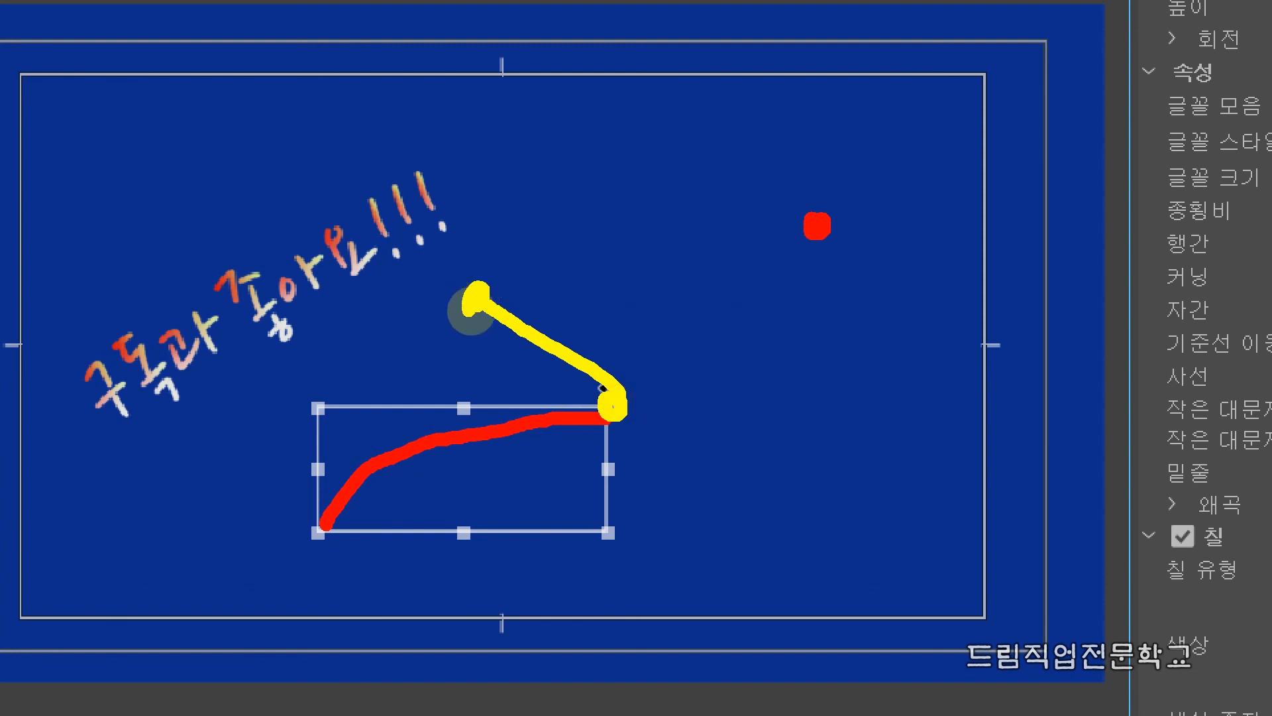
mouse_move(613, 404)
left_mouse_down()
mouse_move(733, 464)
mouse_move(807, 477)
mouse_move(795, 489)
mouse_move(783, 478)
left_mouse_up()
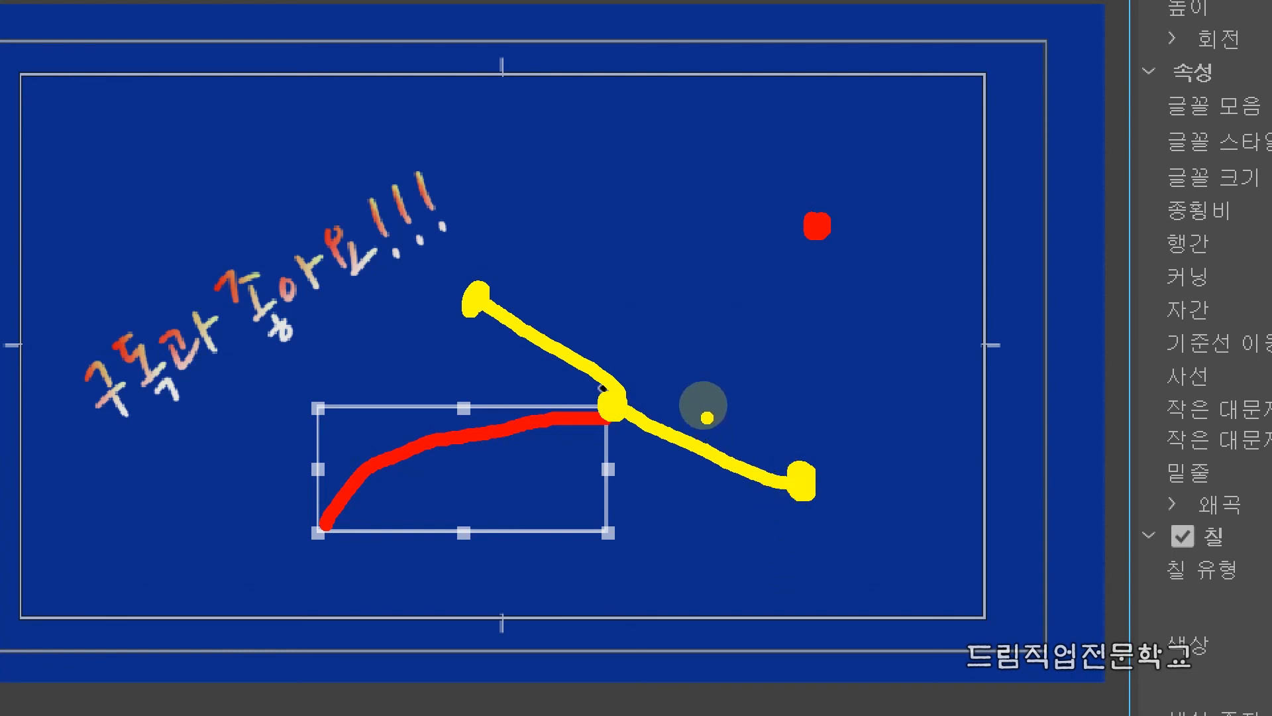
mouse_move(684, 385)
left_mouse_down()
mouse_move(757, 423)
mouse_move(748, 402)
mouse_move(758, 428)
mouse_move(740, 435)
left_mouse_up()
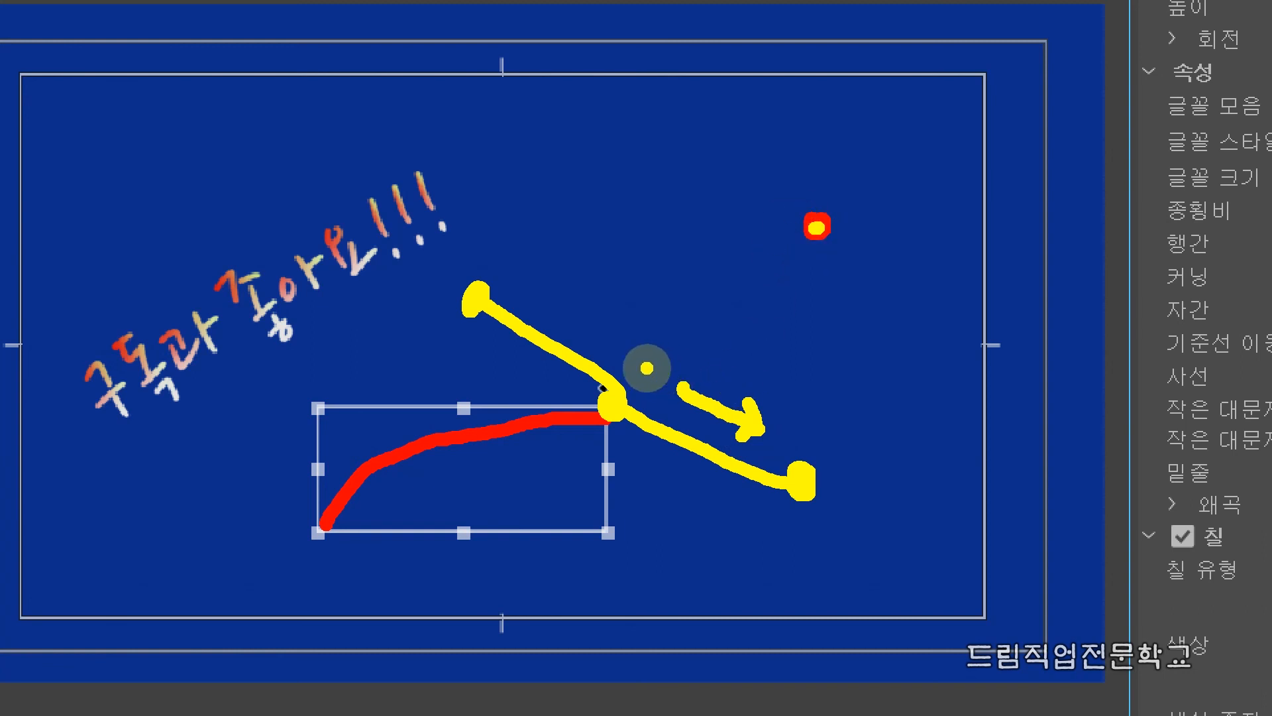
mouse_move(642, 383)
left_mouse_down()
mouse_move(768, 390)
mouse_move(826, 321)
mouse_move(825, 233)
mouse_move(855, 234)
left_mouse_up()
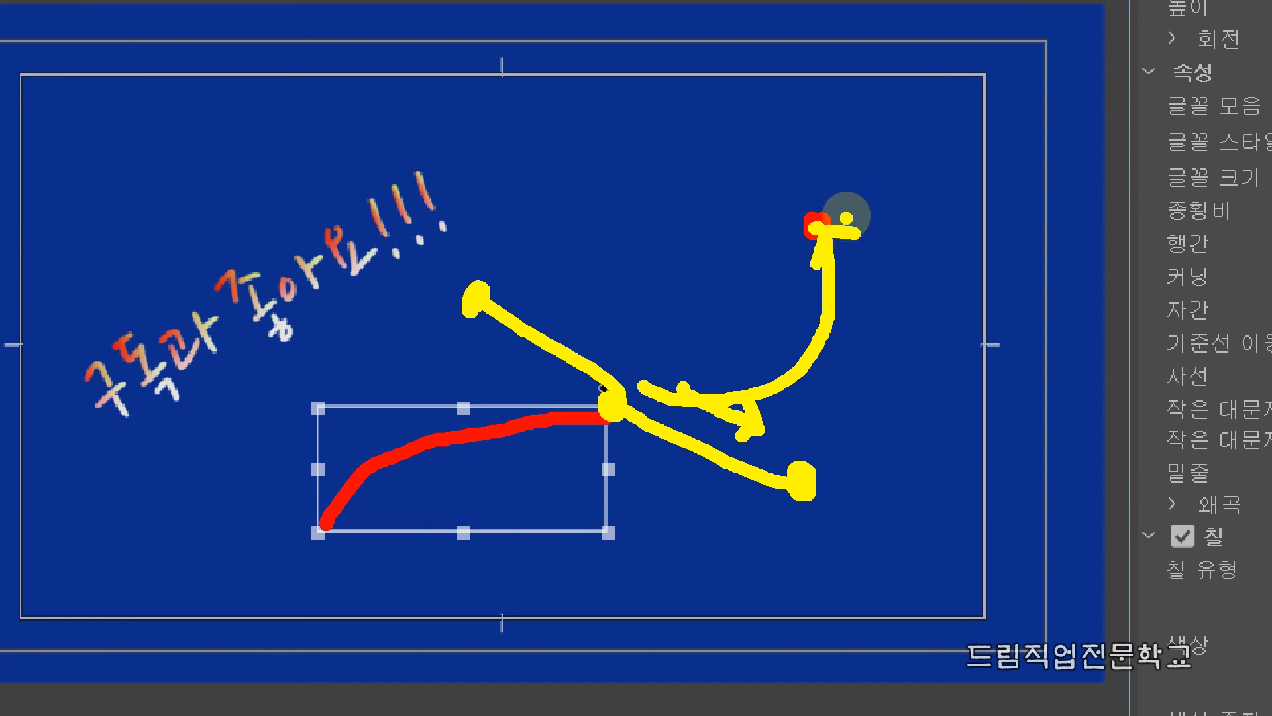
mouse_move(642, 373)
left_mouse_down()
mouse_move(794, 423)
mouse_move(867, 324)
mouse_move(845, 217)
left_mouse_up()
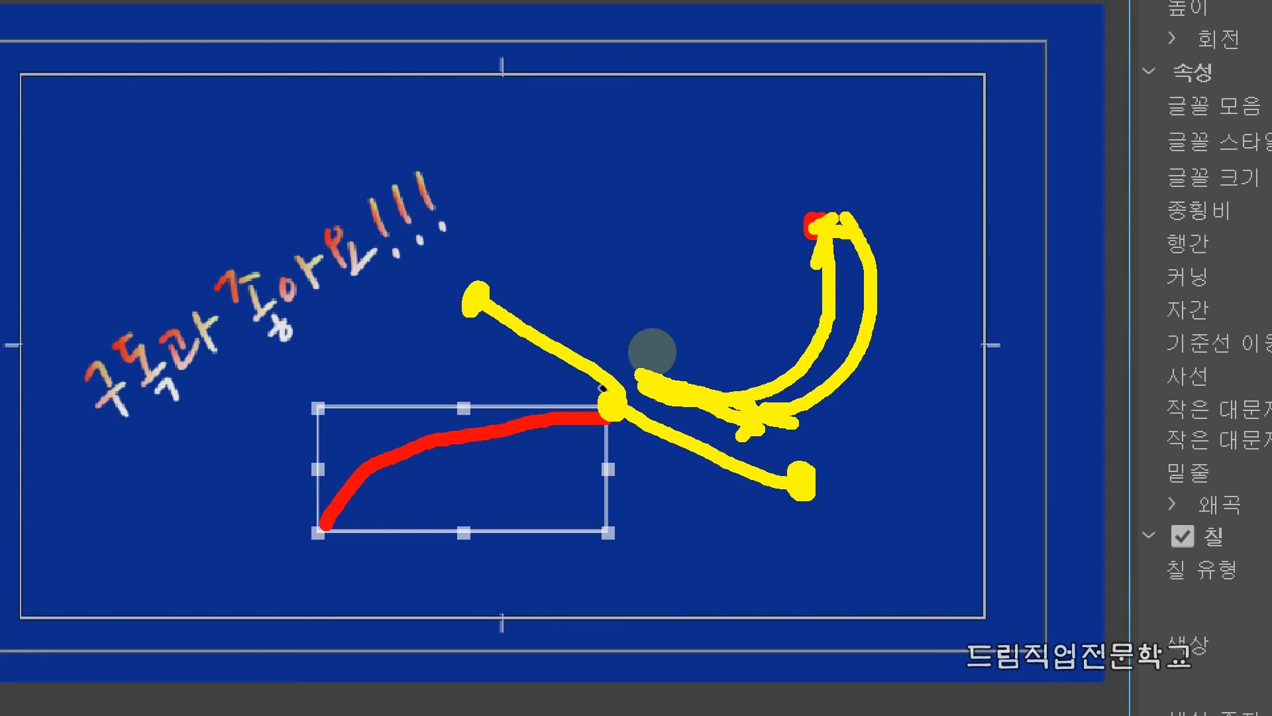
key("Escape")
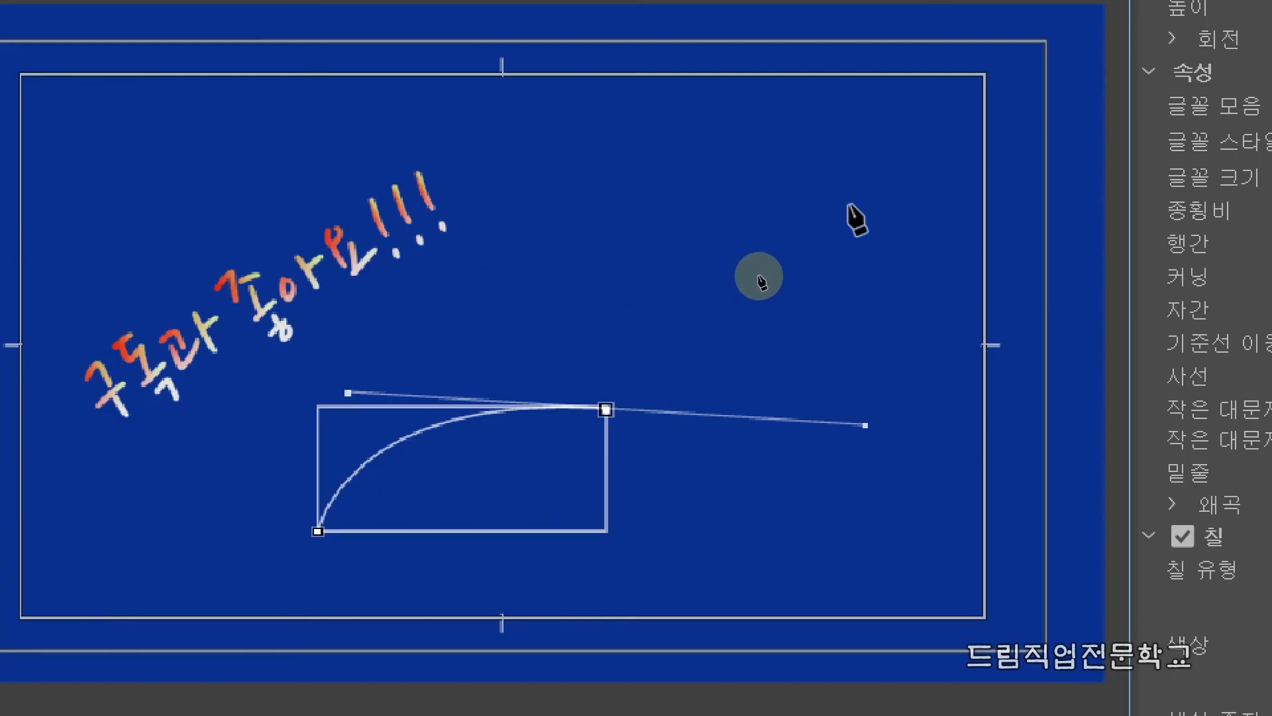
Extend the trial path into an S-curve with an end point near the canvas's upper-right corner, and delete the path.
left_click(859, 200)
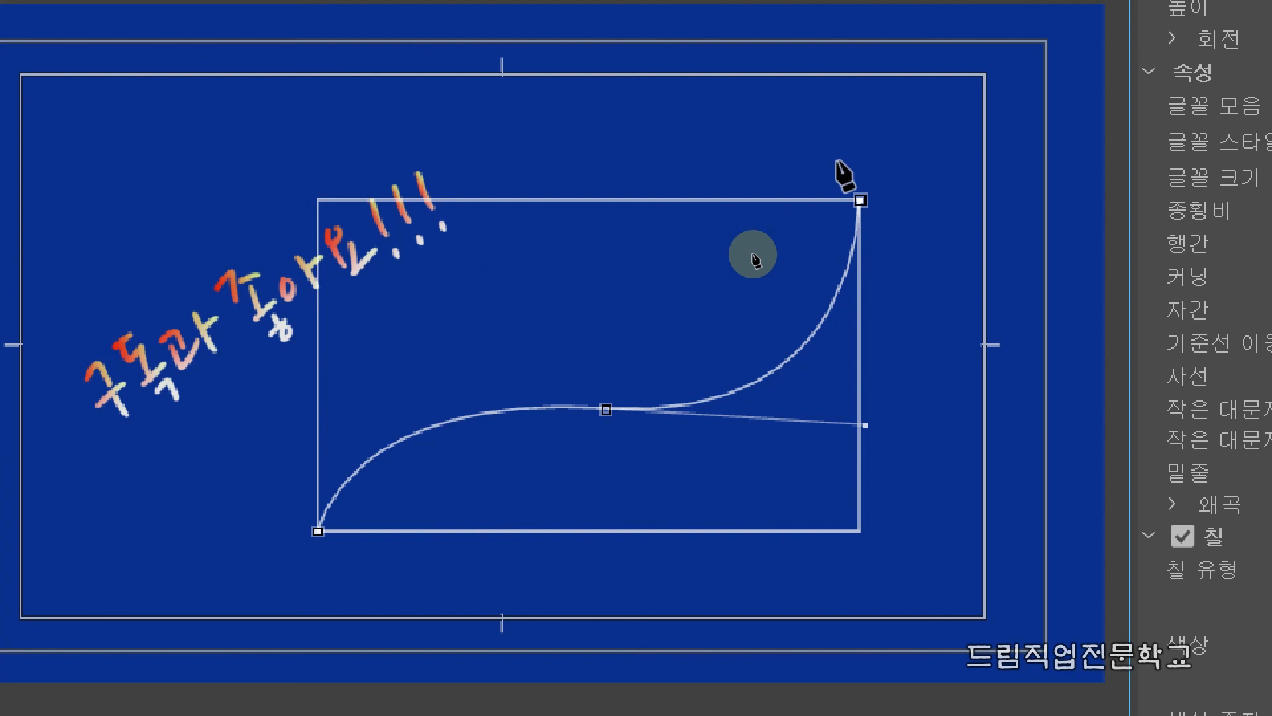
key("v")
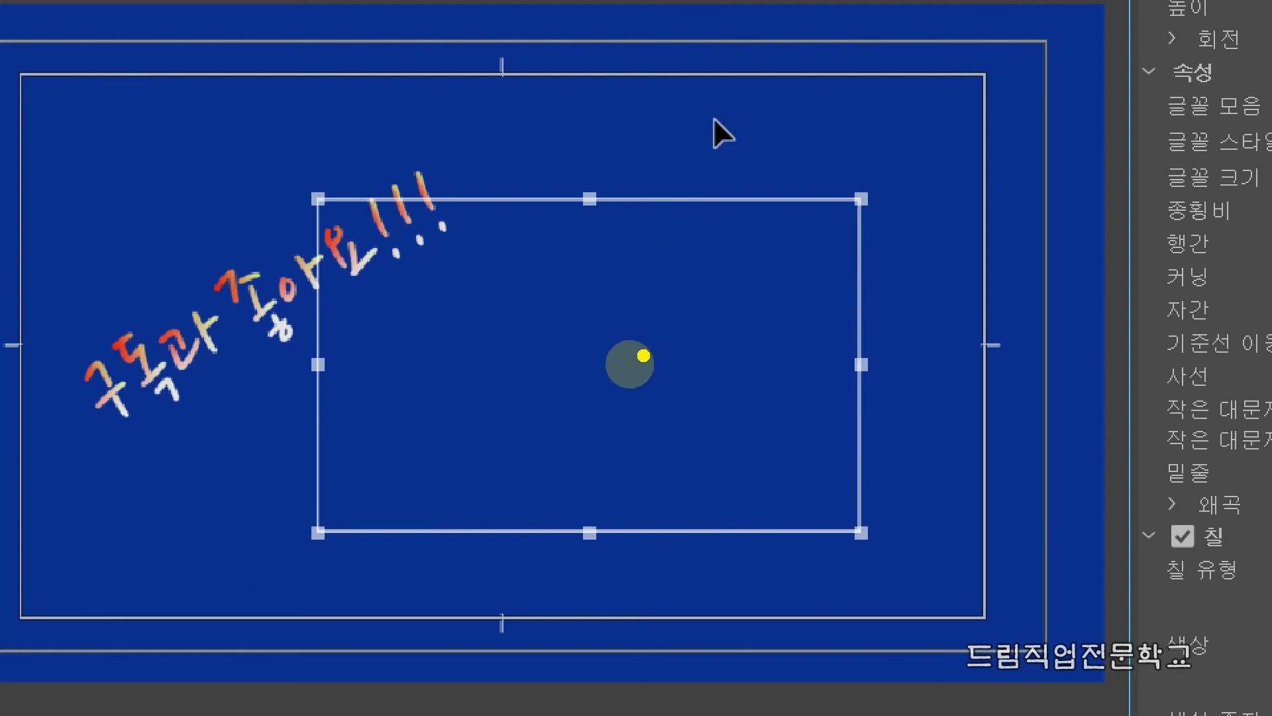
left_click(336, 517)
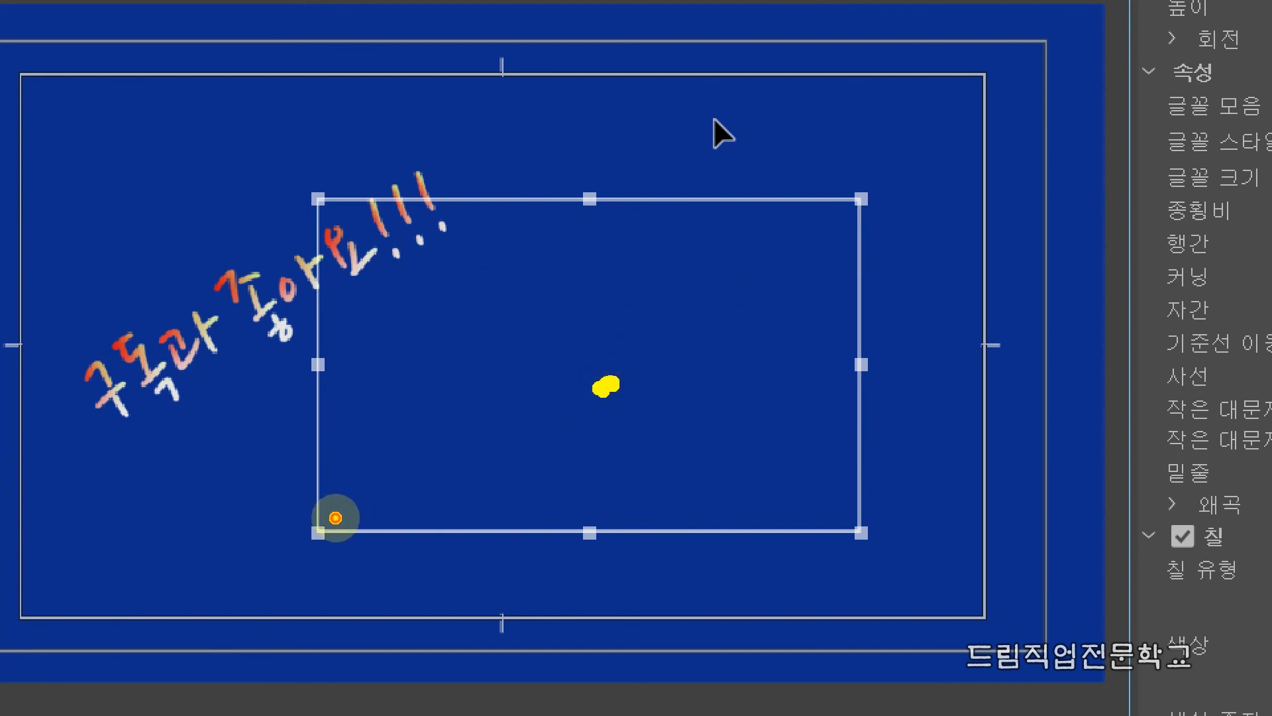
mouse_move(335, 517)
left_mouse_down()
mouse_move(358, 460)
mouse_move(478, 389)
mouse_move(571, 381)
mouse_move(680, 397)
left_mouse_up()
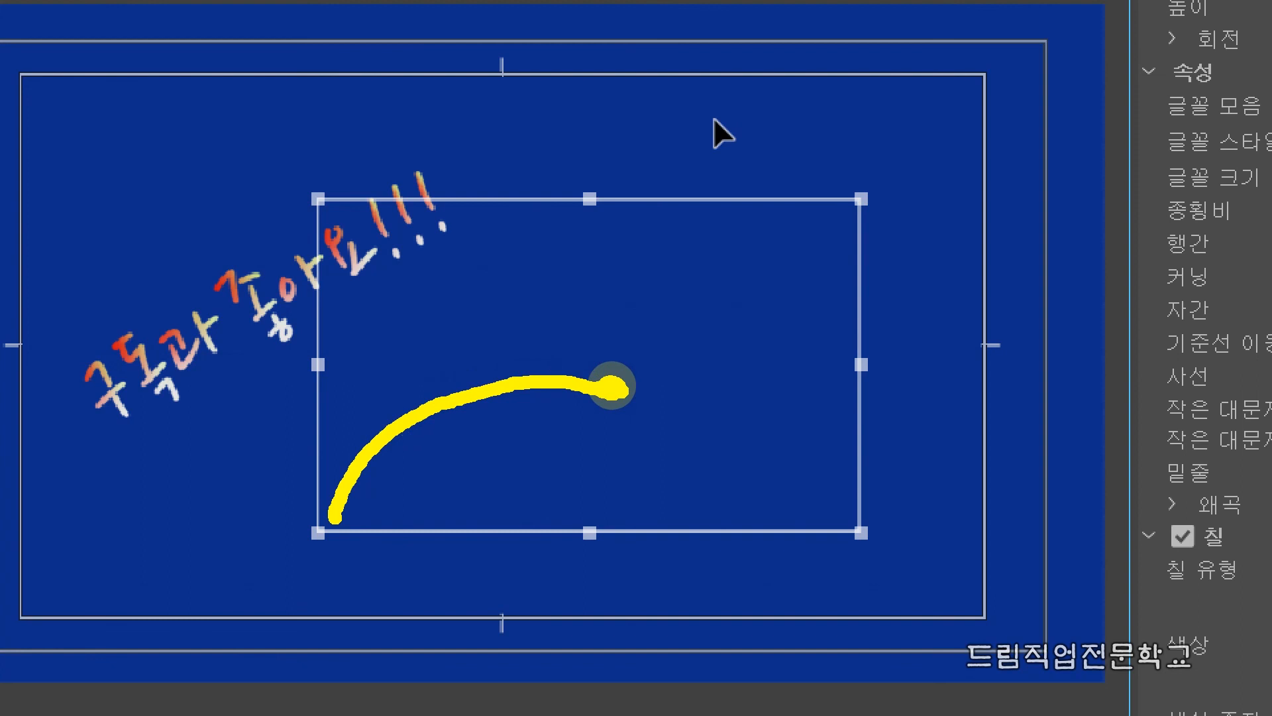
mouse_move(613, 390)
left_mouse_down()
mouse_move(623, 411)
mouse_move(742, 432)
left_mouse_up()
left_click_drag(861, 199, 866, 201)
mouse_move(716, 439)
left_mouse_down()
mouse_move(812, 392)
mouse_move(858, 321)
mouse_move(862, 204)
mouse_move(987, 96)
mouse_move(943, 107)
mouse_move(1008, 94)
mouse_move(991, 102)
mouse_move(991, 173)
left_mouse_up()
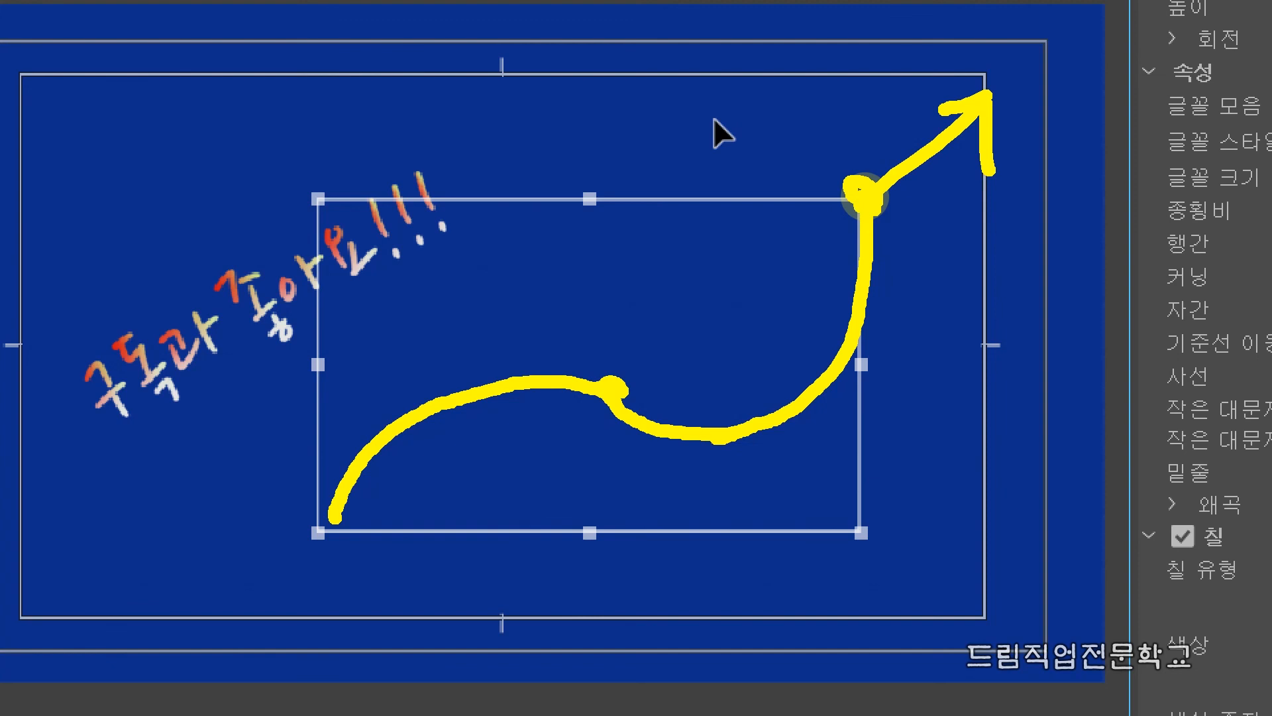
key("Escape")
key("ctrl+4")
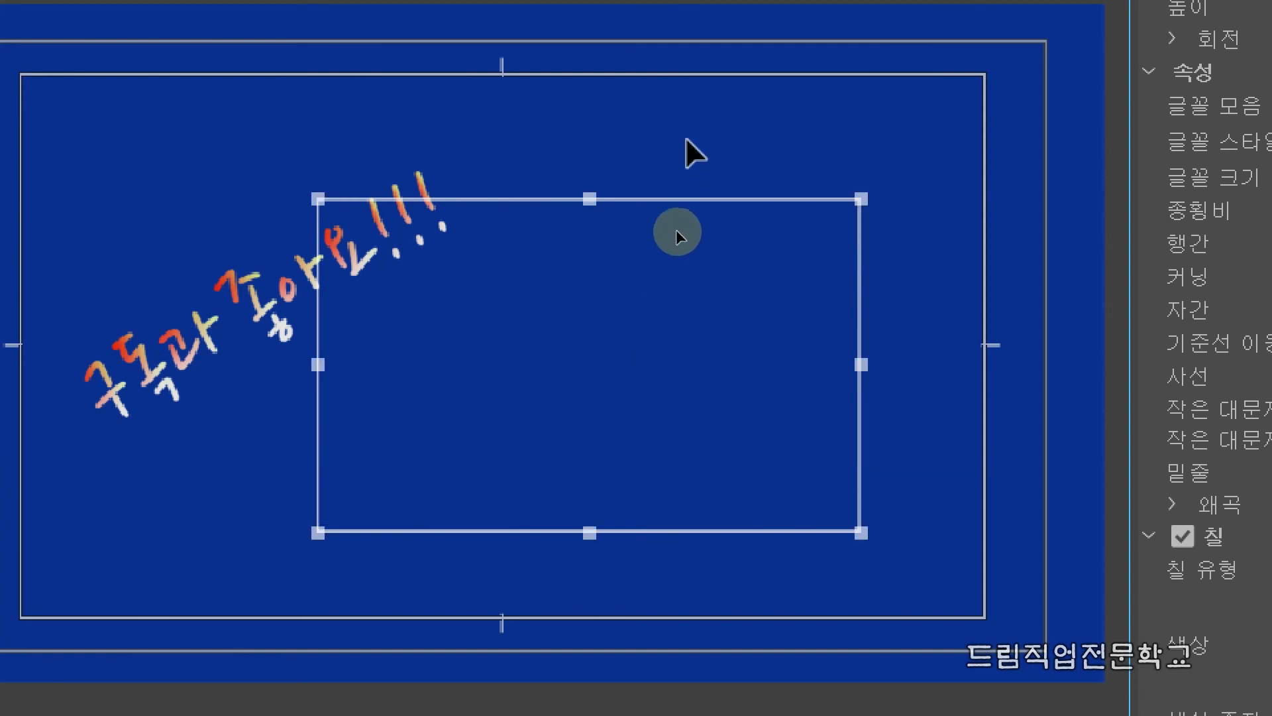
left_click(643, 206)
key("Delete")
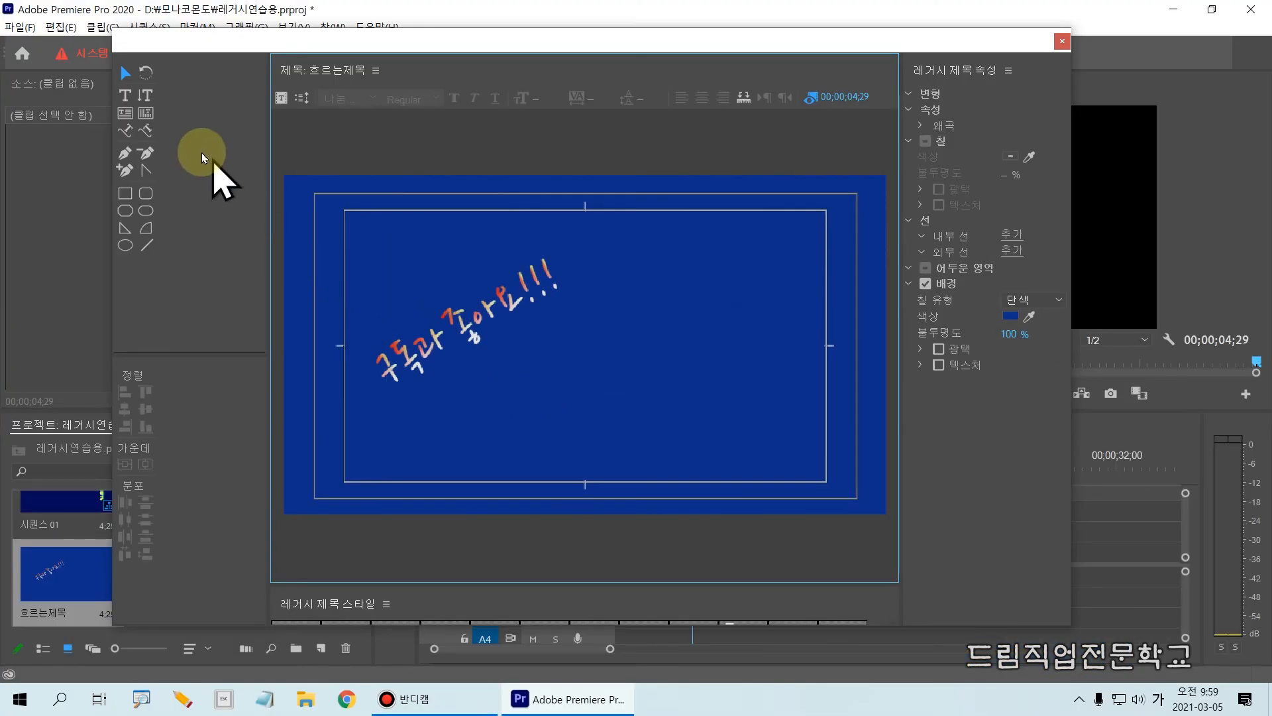
Draw an S-shaped three-point text path rising toward the upper right of the canvas, and enter text along it beginning with 드림직업전문학교 영상교육.
left_click(126, 130)
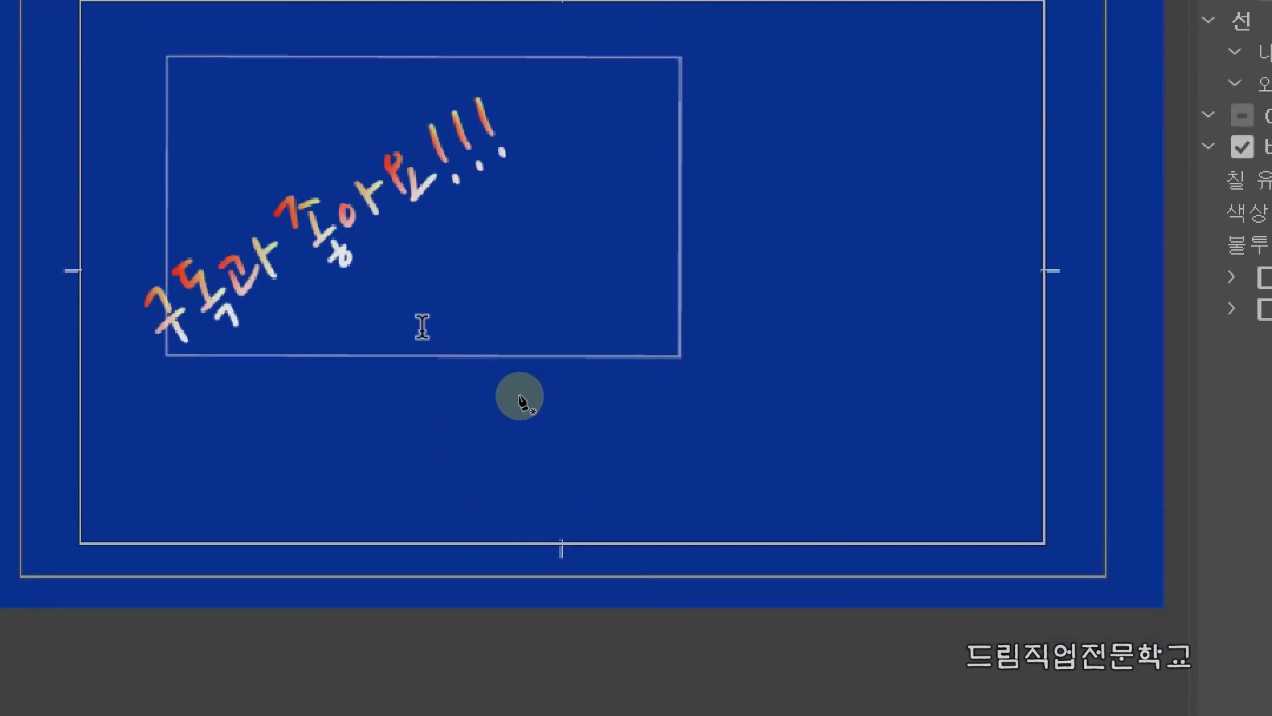
left_click(405, 434)
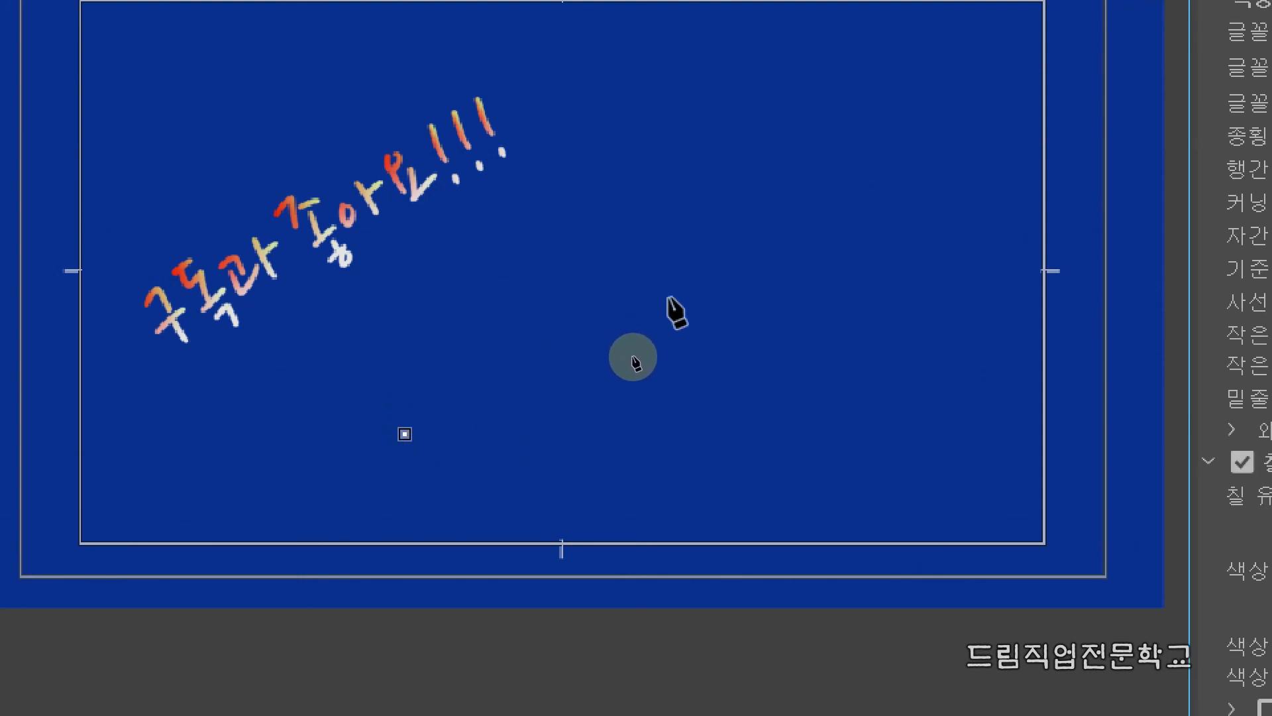
left_click_drag(676, 289, 898, 353)
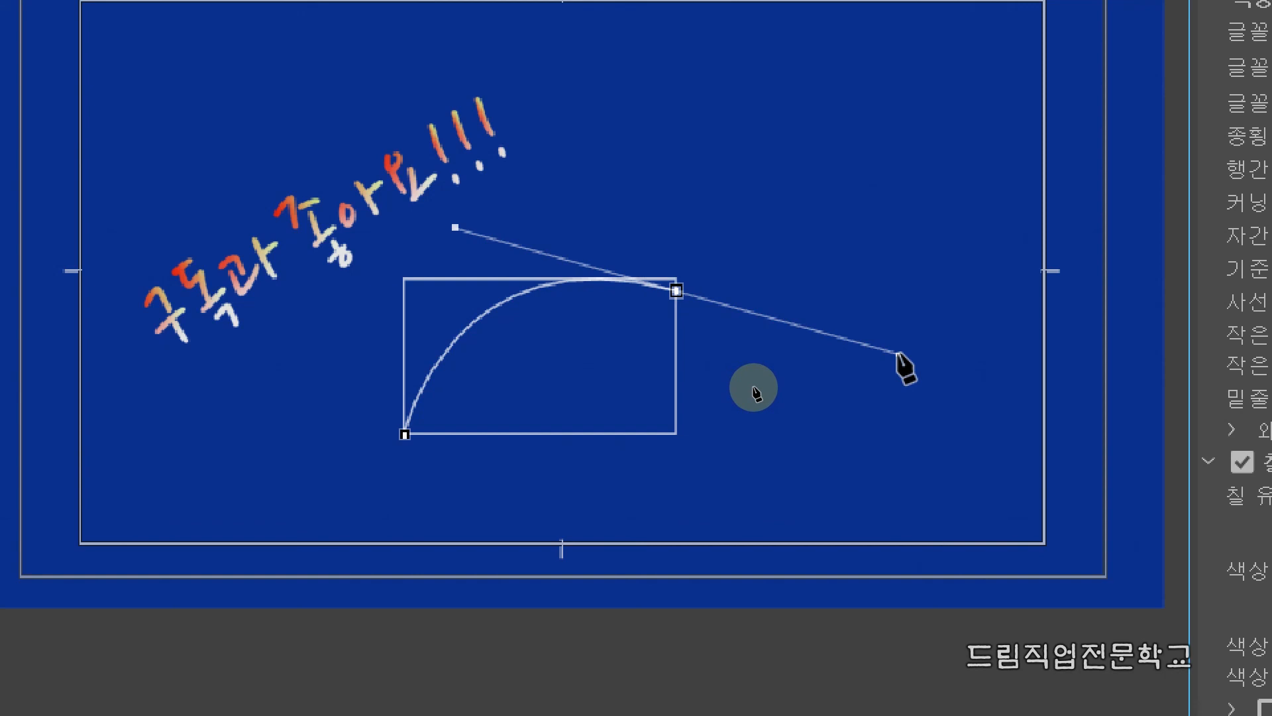
left_click_drag(898, 353, 900, 354)
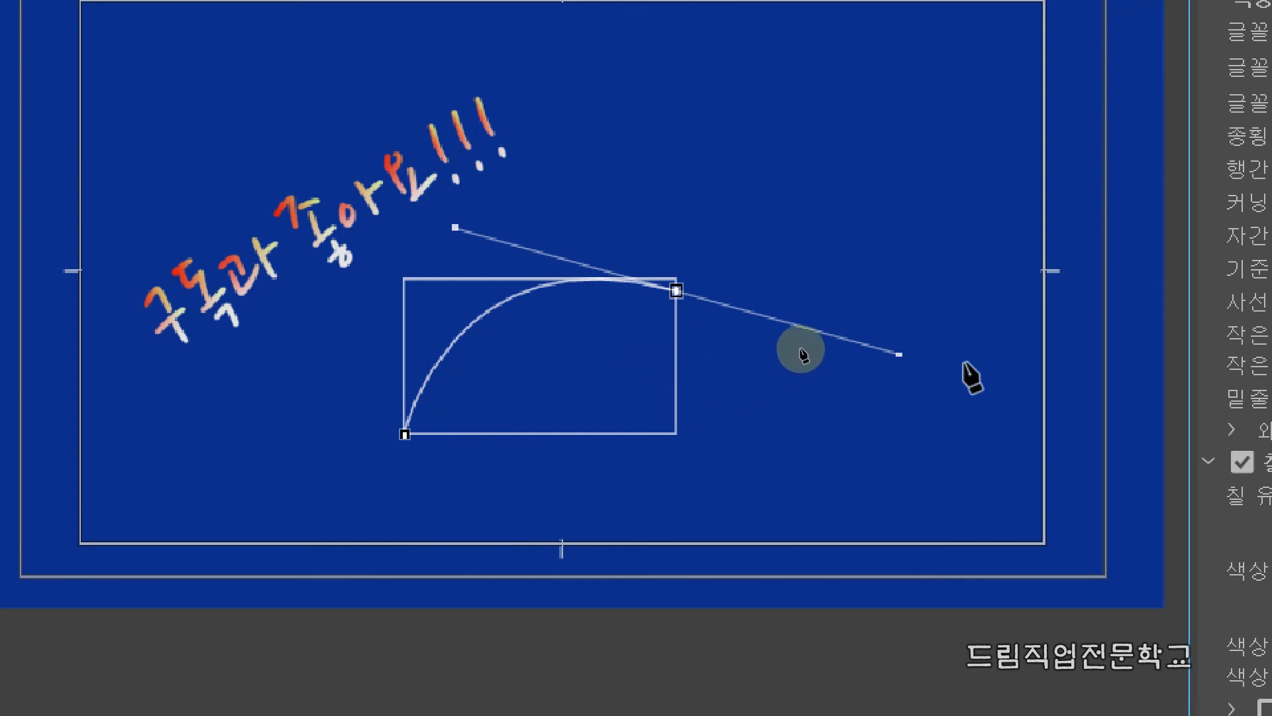
left_click(964, 102)
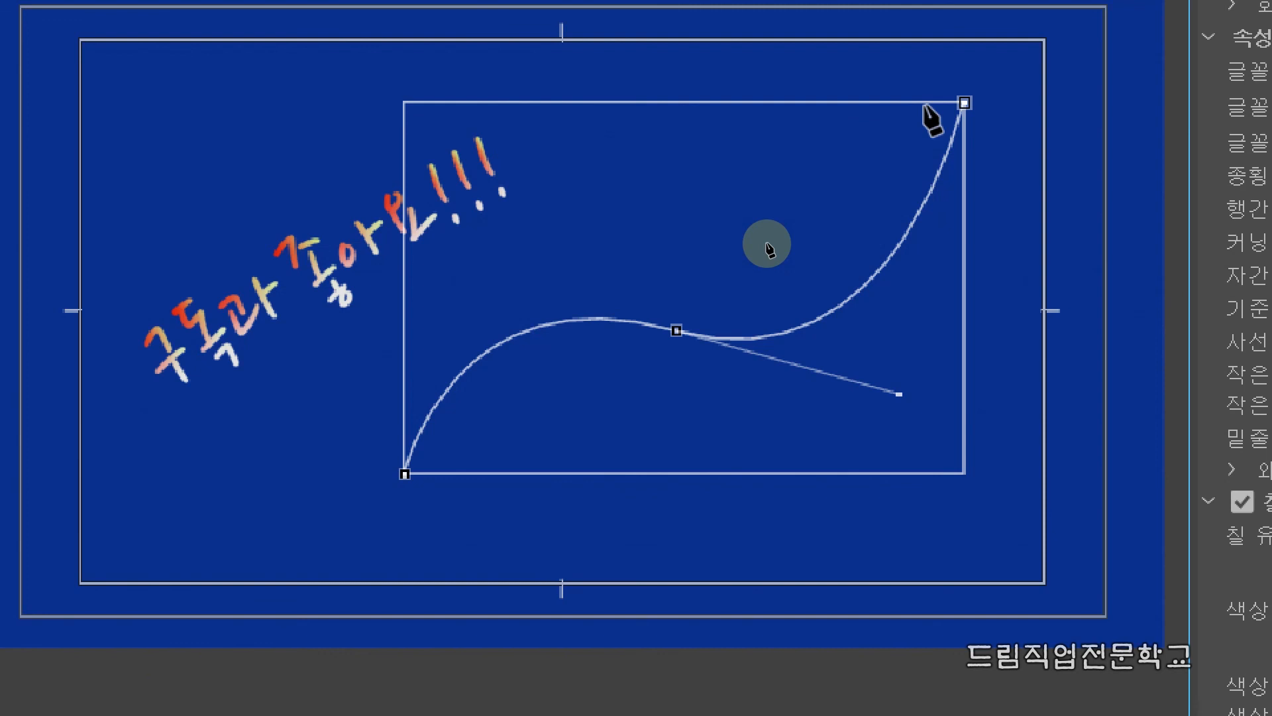
key("t")
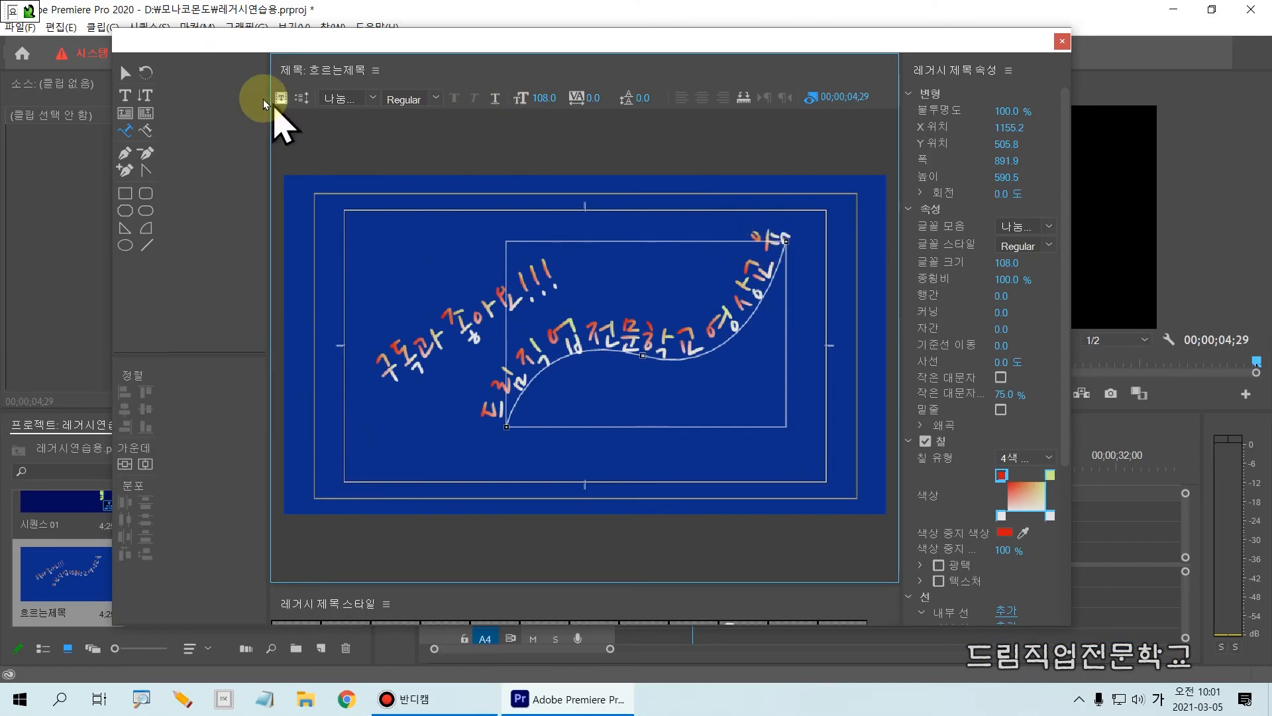
Select the text on the S-shaped path and set its font size to 82.
left_click(125, 72)
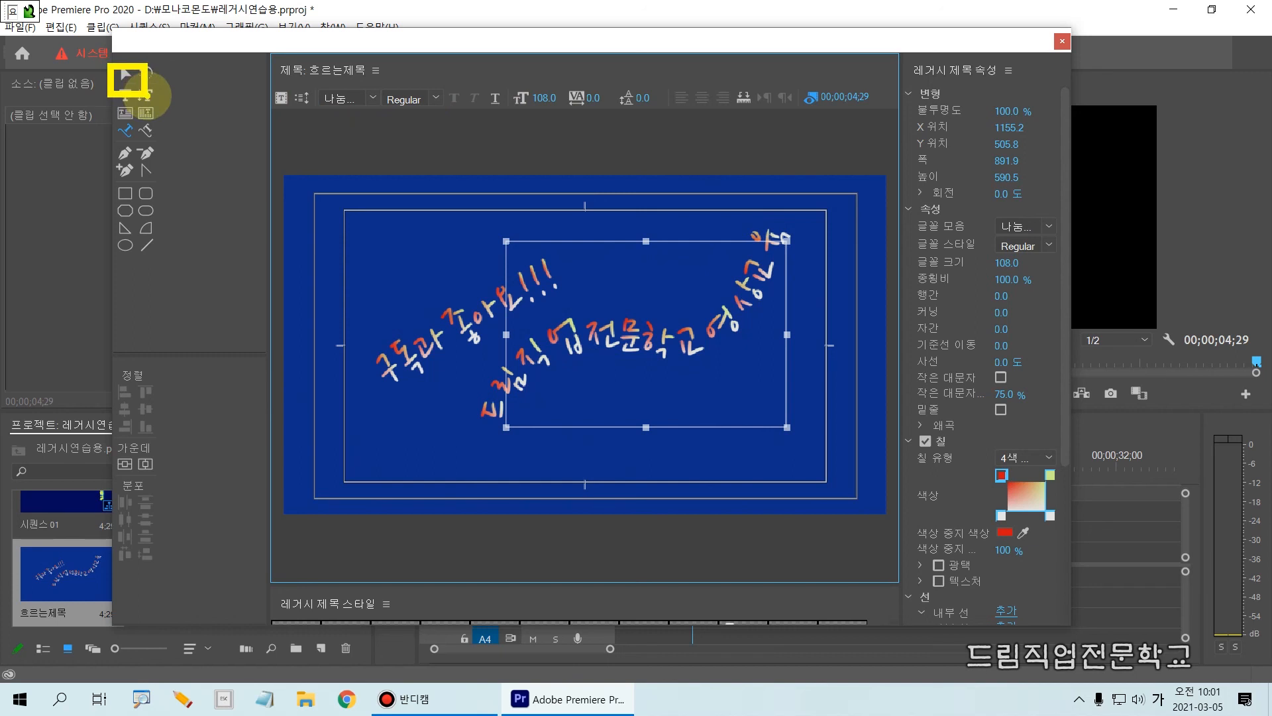
left_click(126, 78)
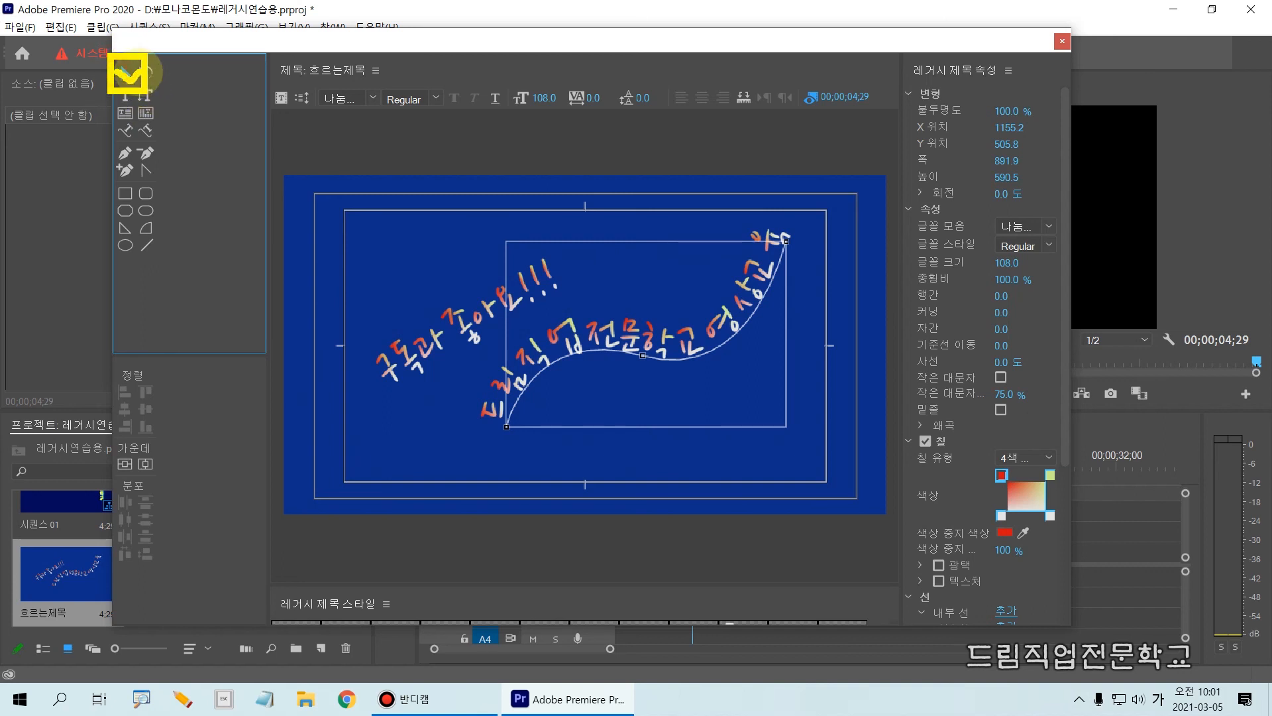
left_click(543, 333)
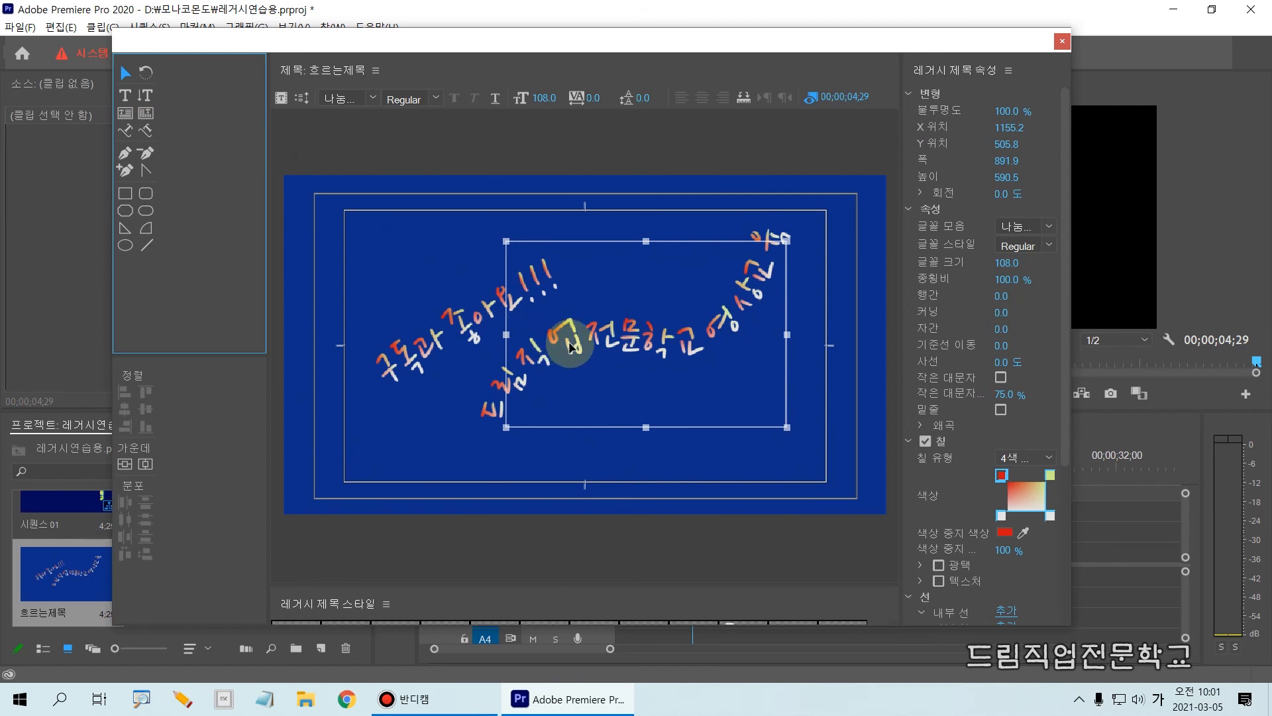
left_click(570, 345)
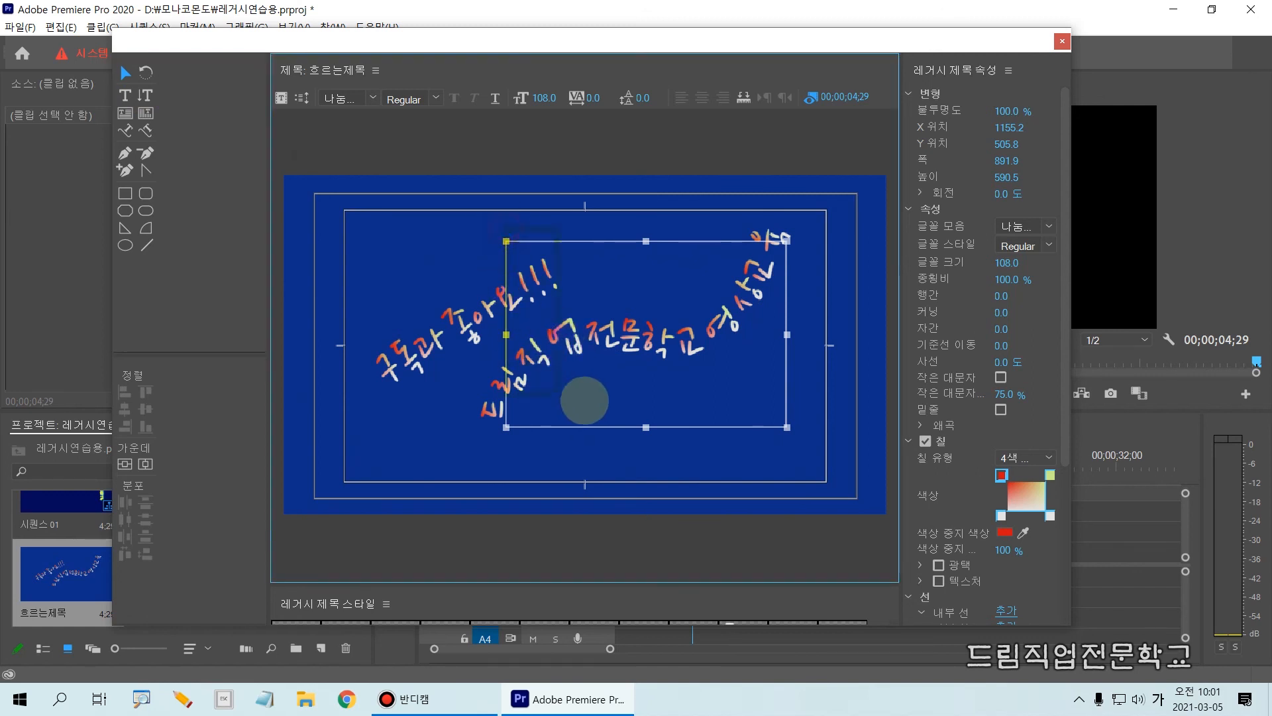
left_click_drag(762, 414, 785, 433)
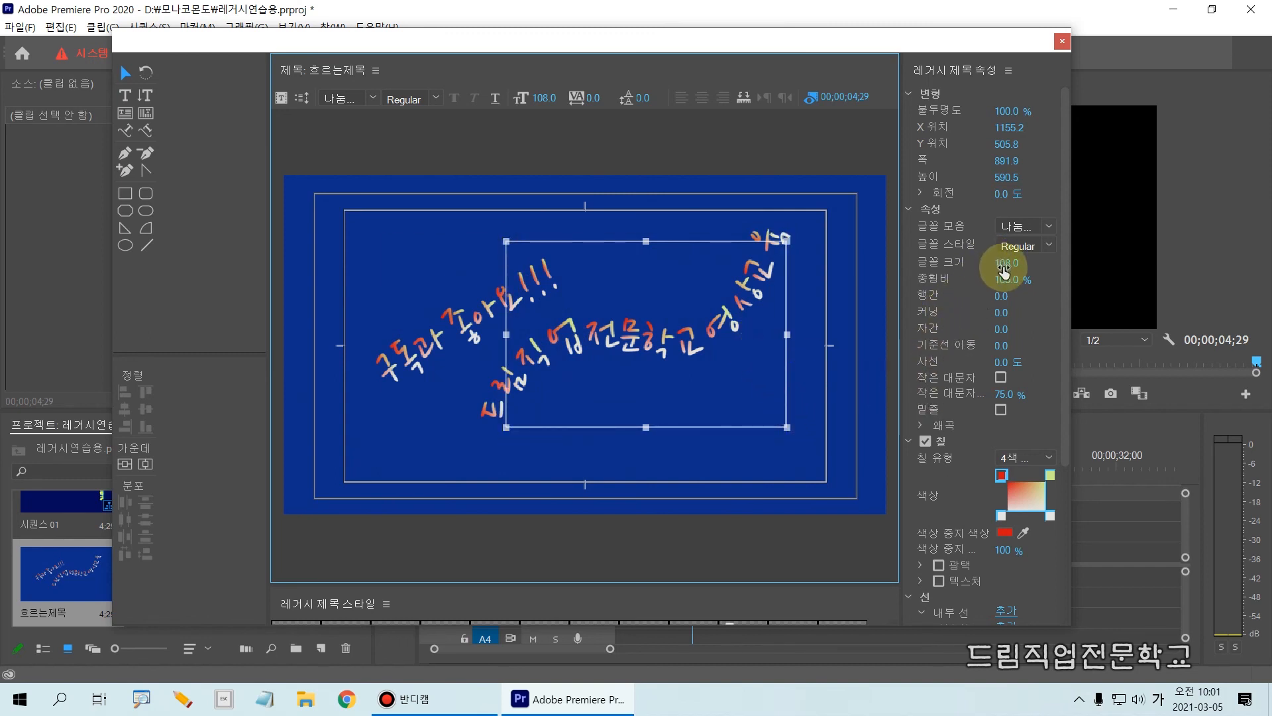
left_click_drag(899, 246, 1045, 277)
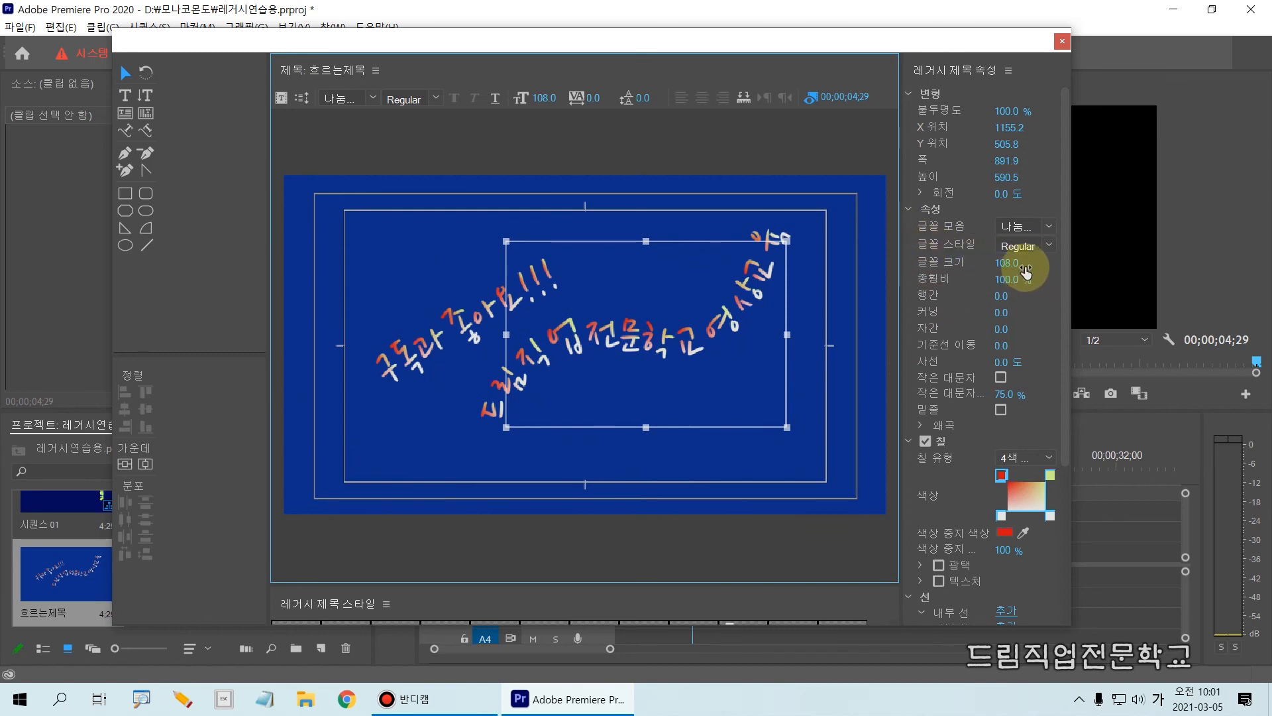
left_click_drag(1006, 268, 985, 269)
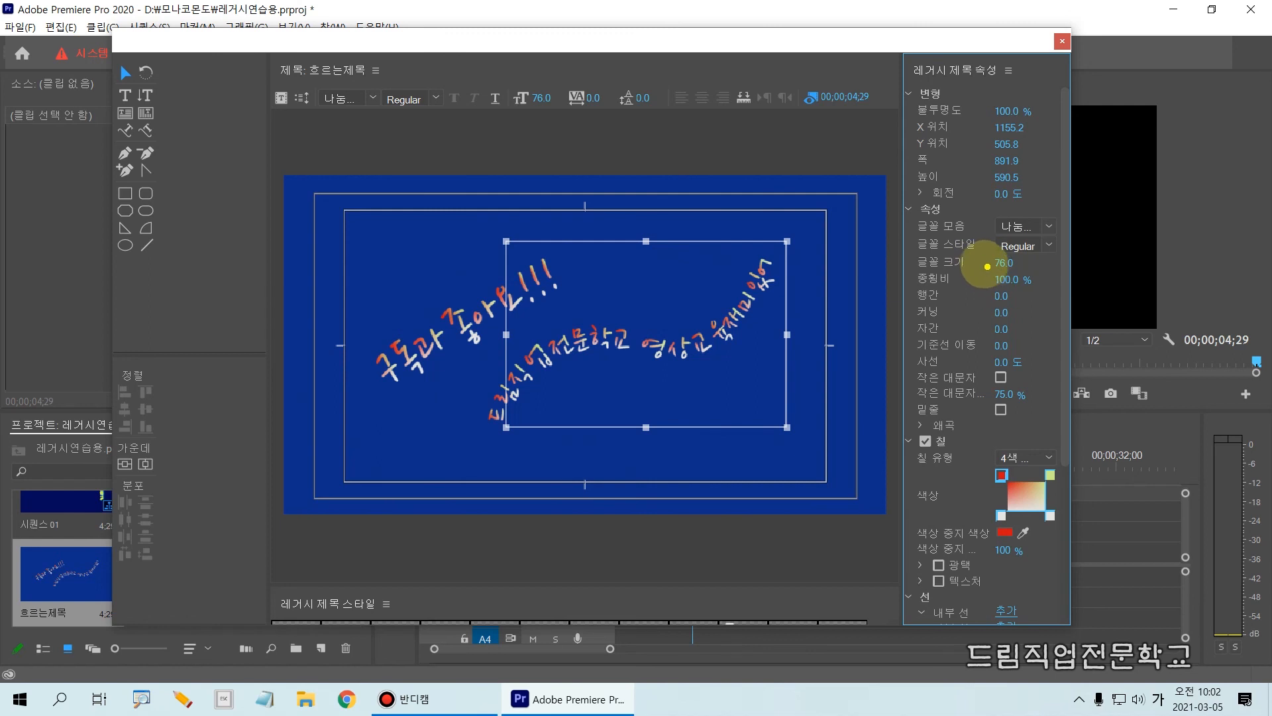
left_click(1003, 265)
left_click(996, 276)
mouse_move(1004, 264)
left_mouse_down()
mouse_move(961, 263)
mouse_move(1008, 264)
left_mouse_up()
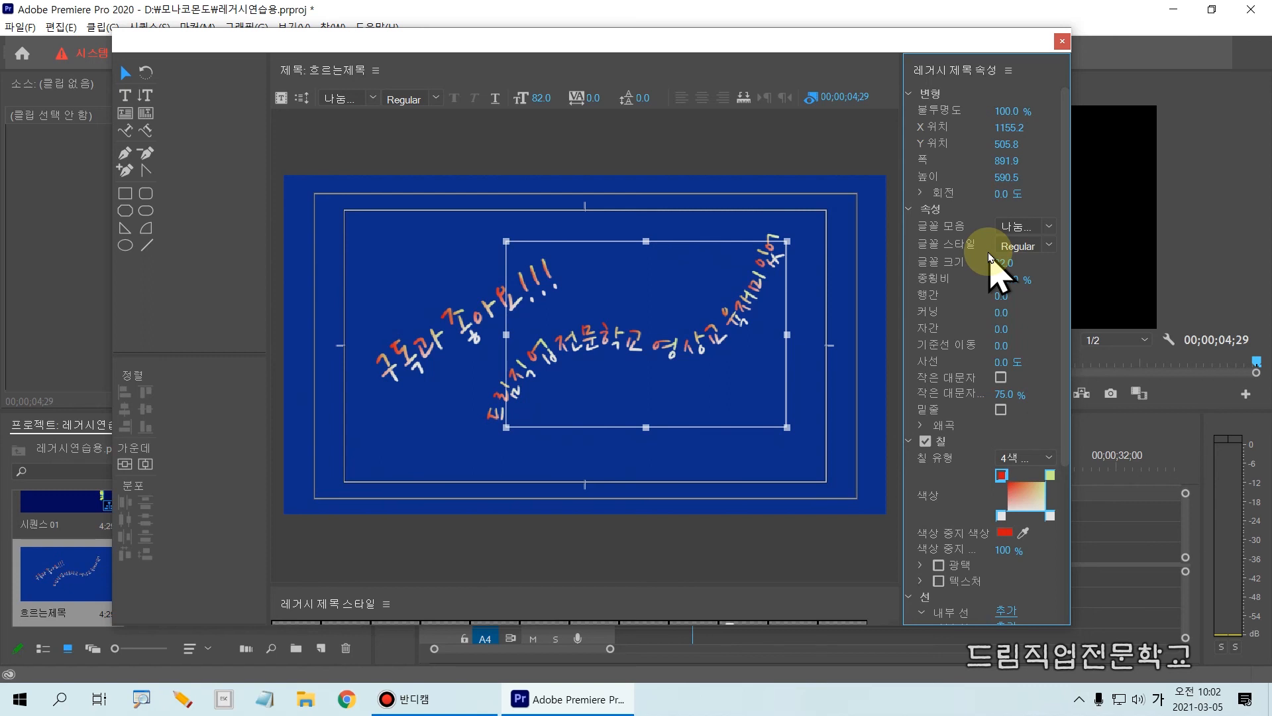
Close the title editor and place the 흐르는제목 title at the start of track V3, with the playhead at 00;00;00;00.
left_click(419, 228)
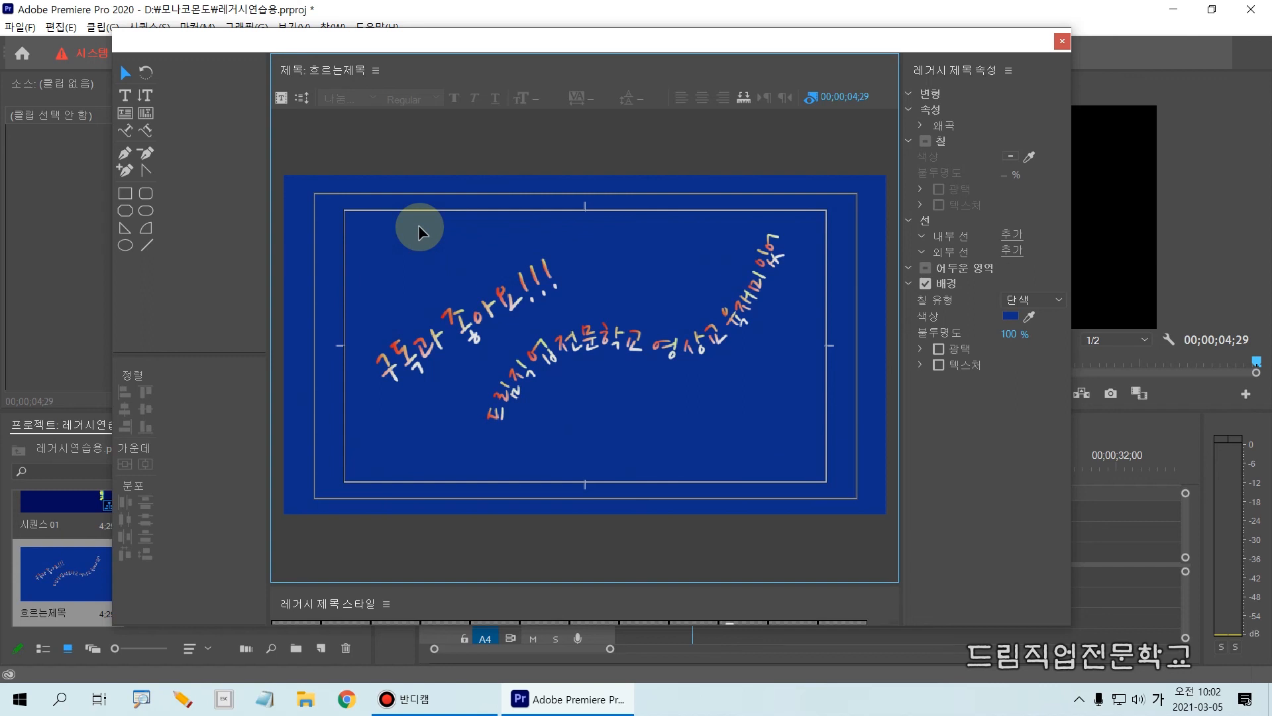
left_click(1062, 45)
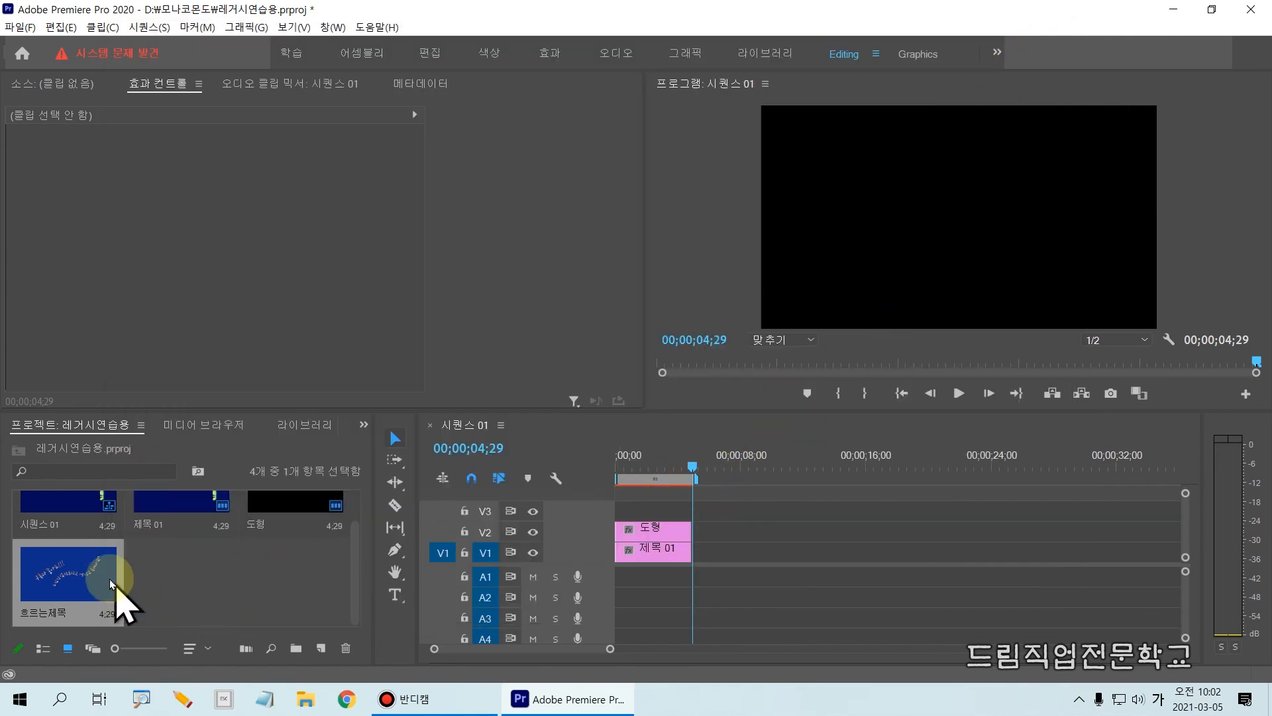
left_click(91, 578)
left_click_drag(90, 578, 616, 512)
left_click_drag(693, 467, 610, 455)
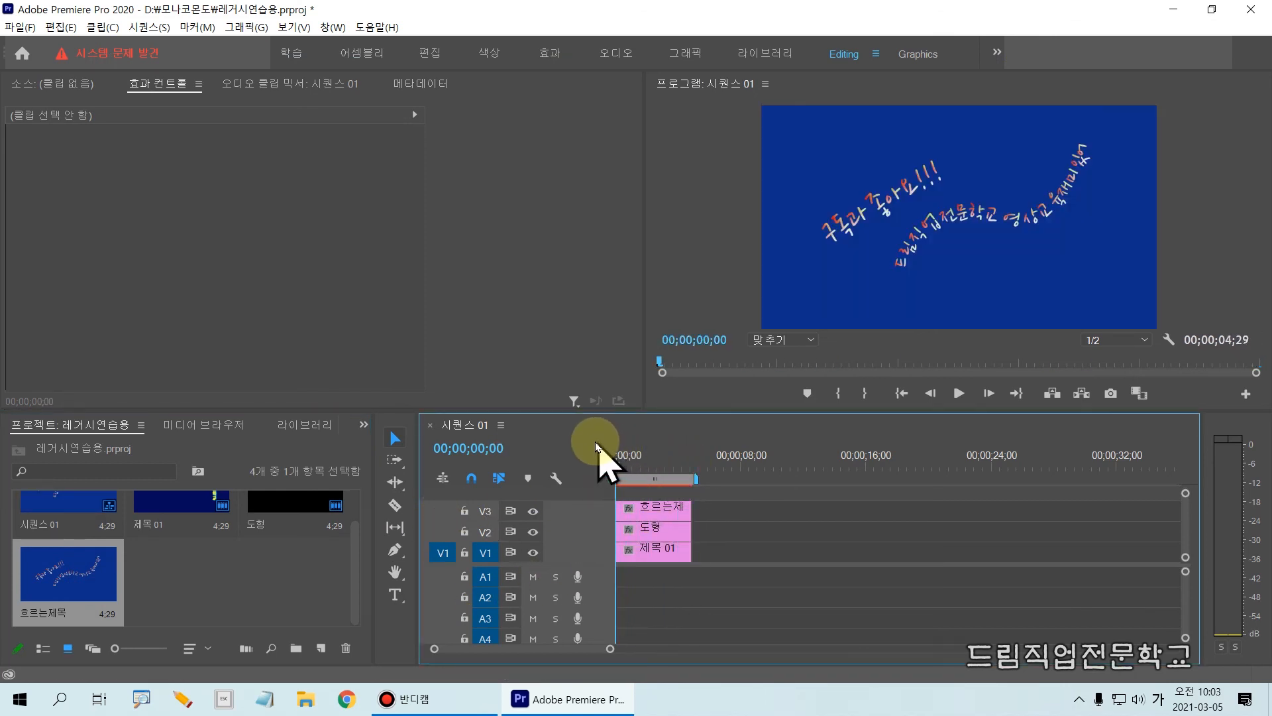
Reopen the 흐르는제목 title, turn off its background fill, and close the title editor.
left_click(633, 513)
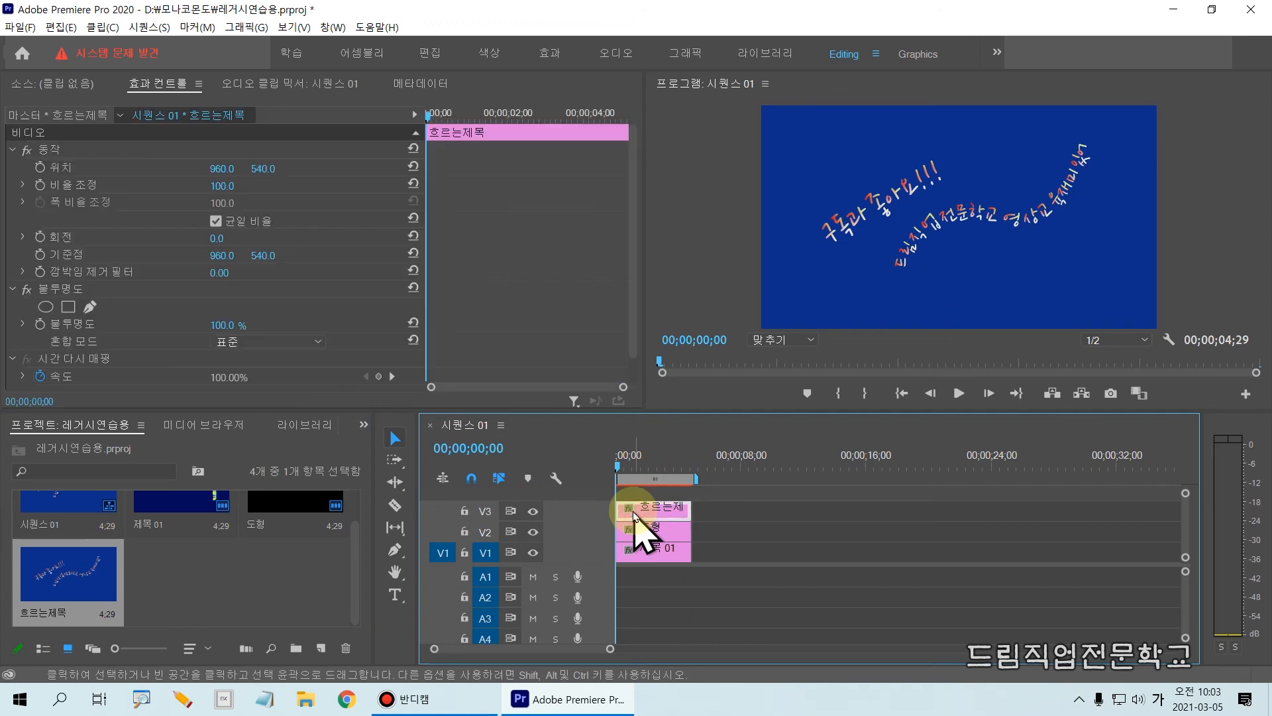
double_click(71, 603)
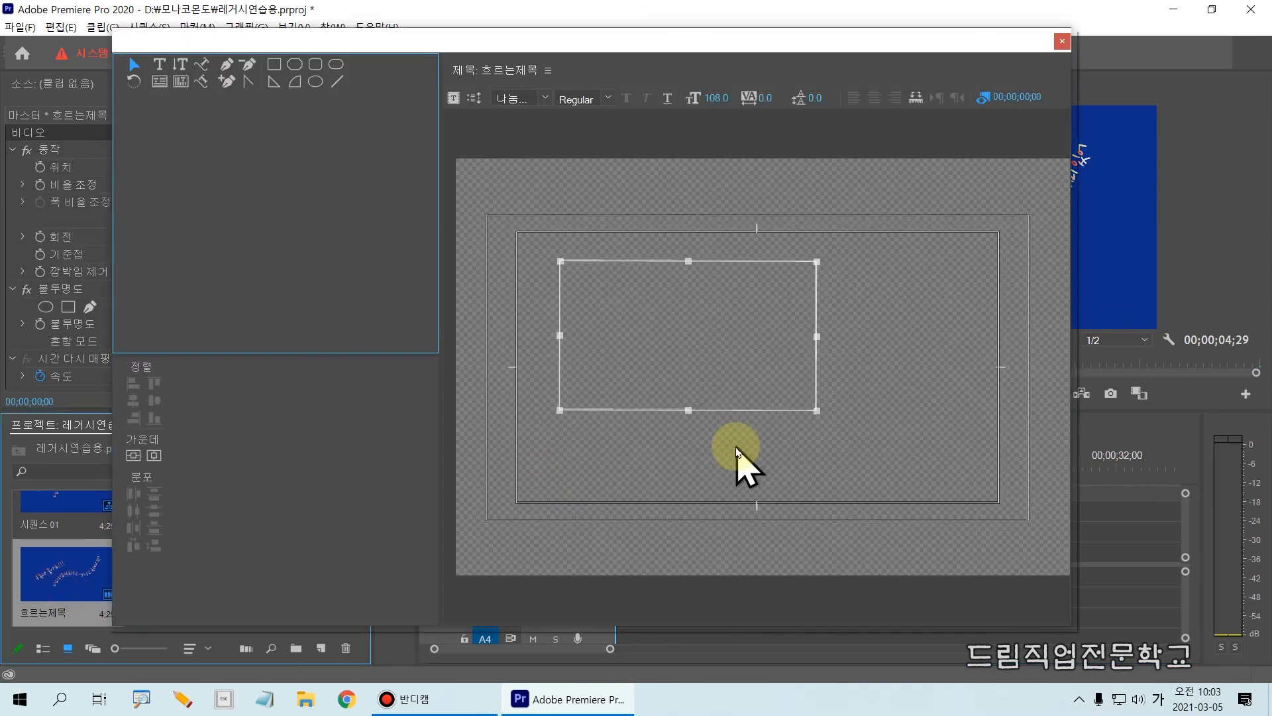
left_click_drag(1065, 374, 1067, 560)
left_click(981, 538)
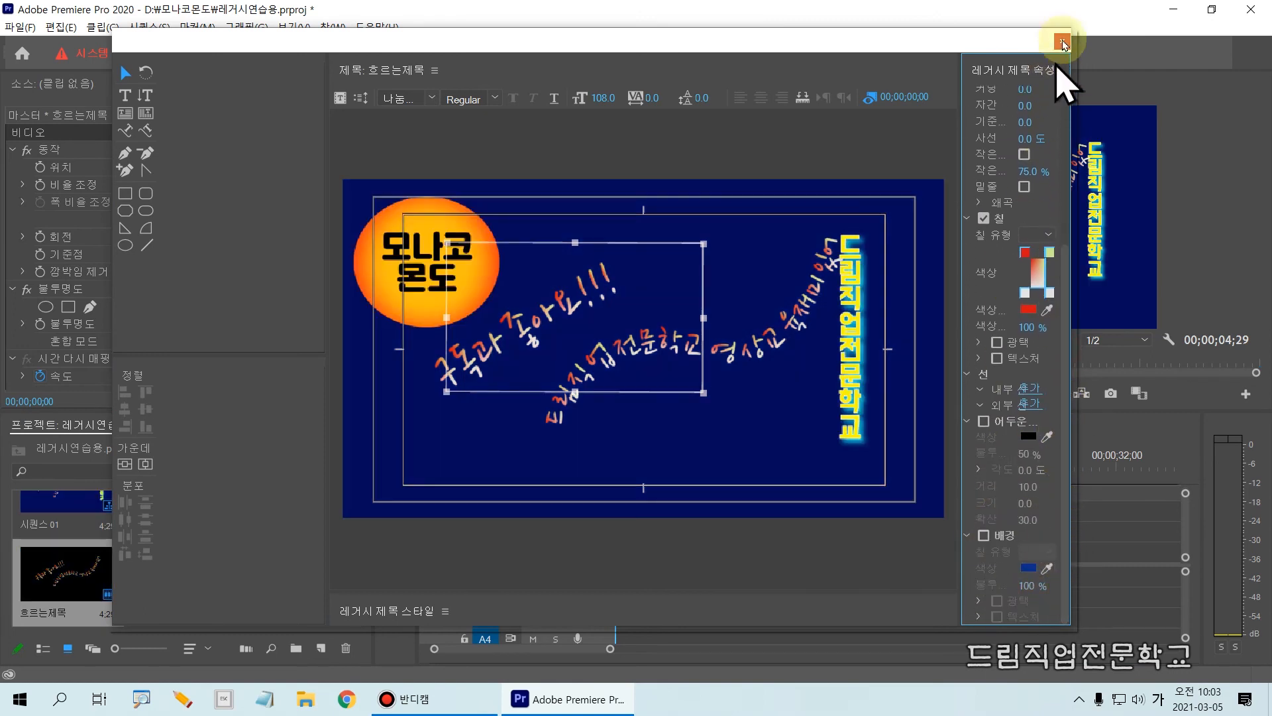
left_click(1065, 39)
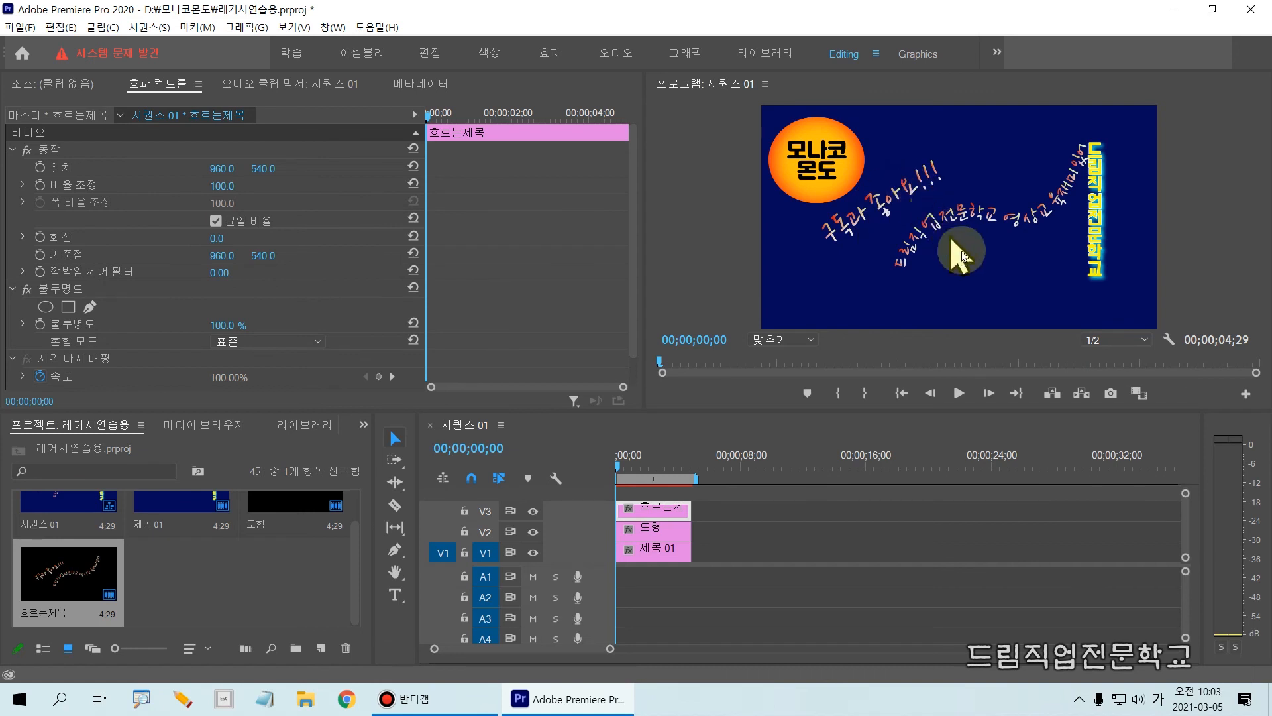